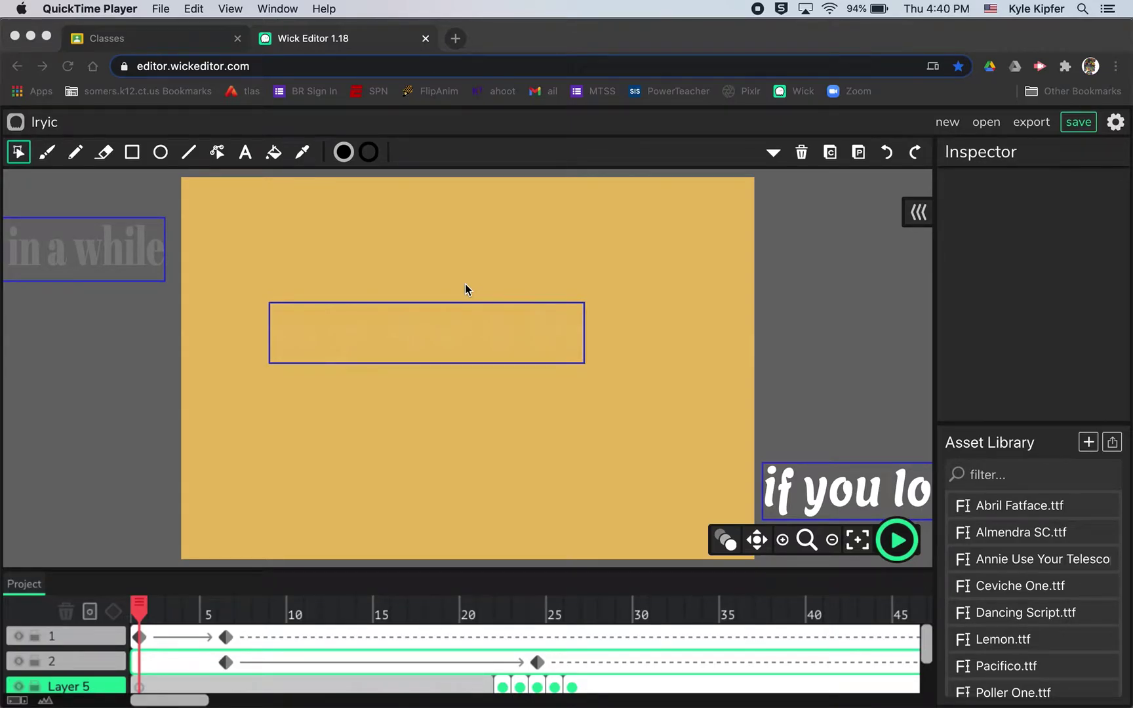
Step: Play the existing lyric animation preview through, then stop it
{"action": "left_click", "coordinate": [897, 543]}
{"action": "left_click", "coordinate": [897, 544]}
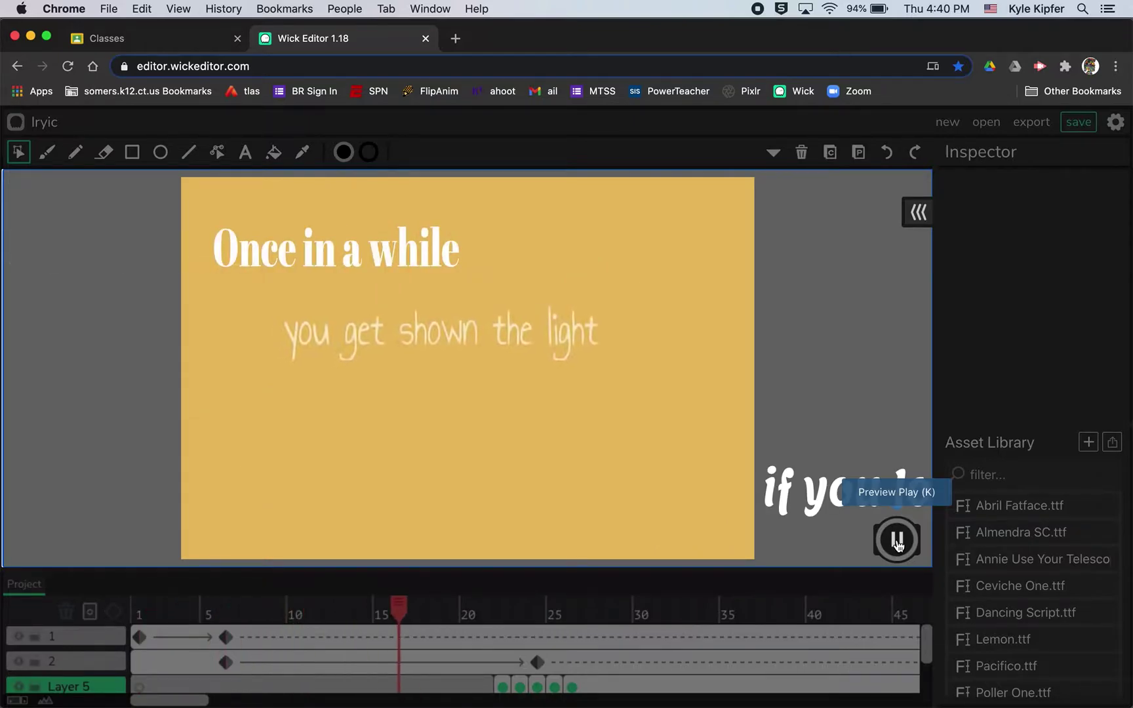
{"action": "left_click", "coordinate": [898, 541]}
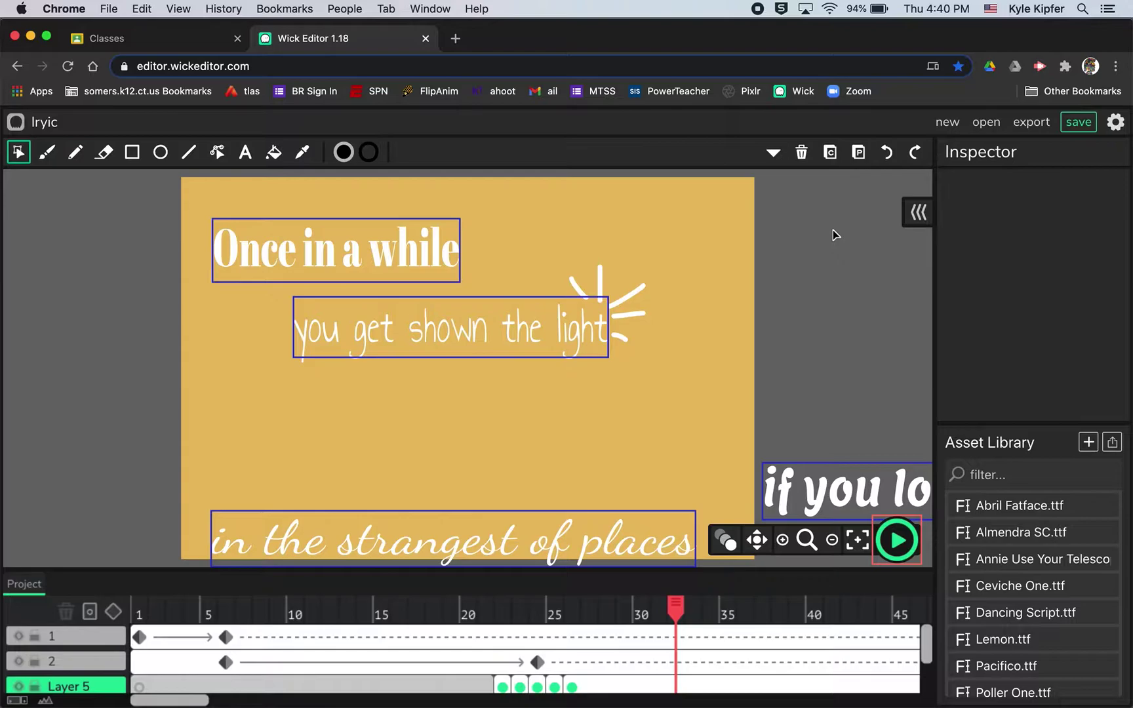
Step: Discard the old lyric for a blank project, adjust the stage zoom, and select the first layer
{"action": "left_click", "coordinate": [947, 123]}
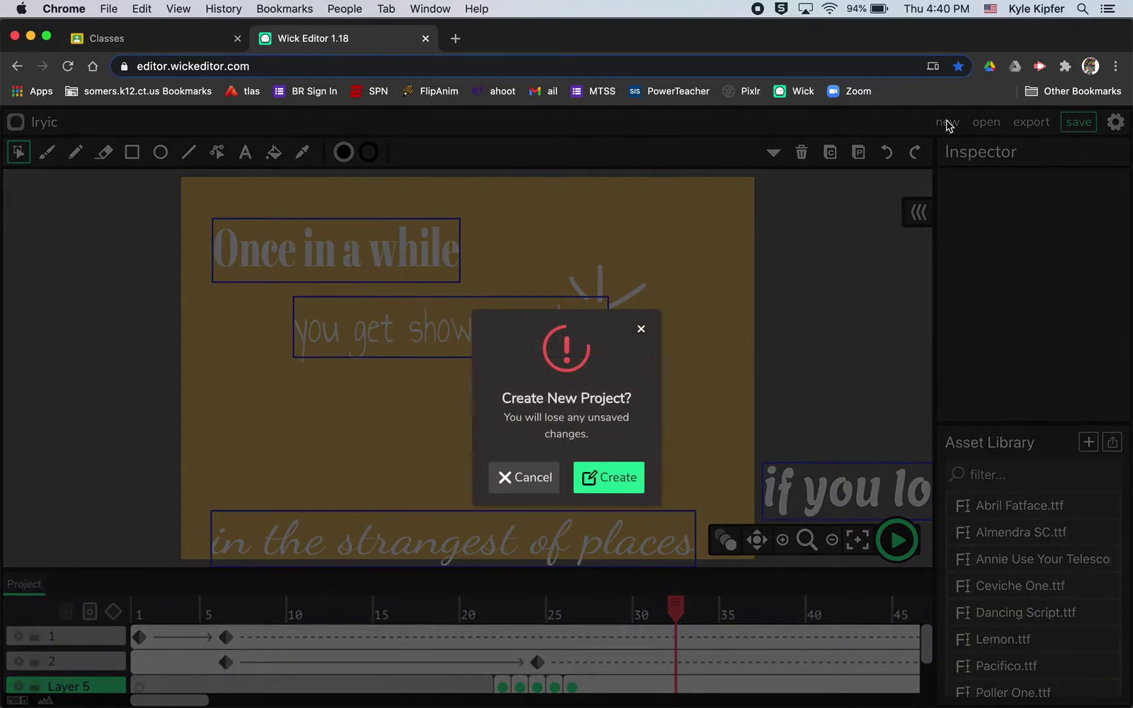
{"action": "left_click", "coordinate": [603, 477]}
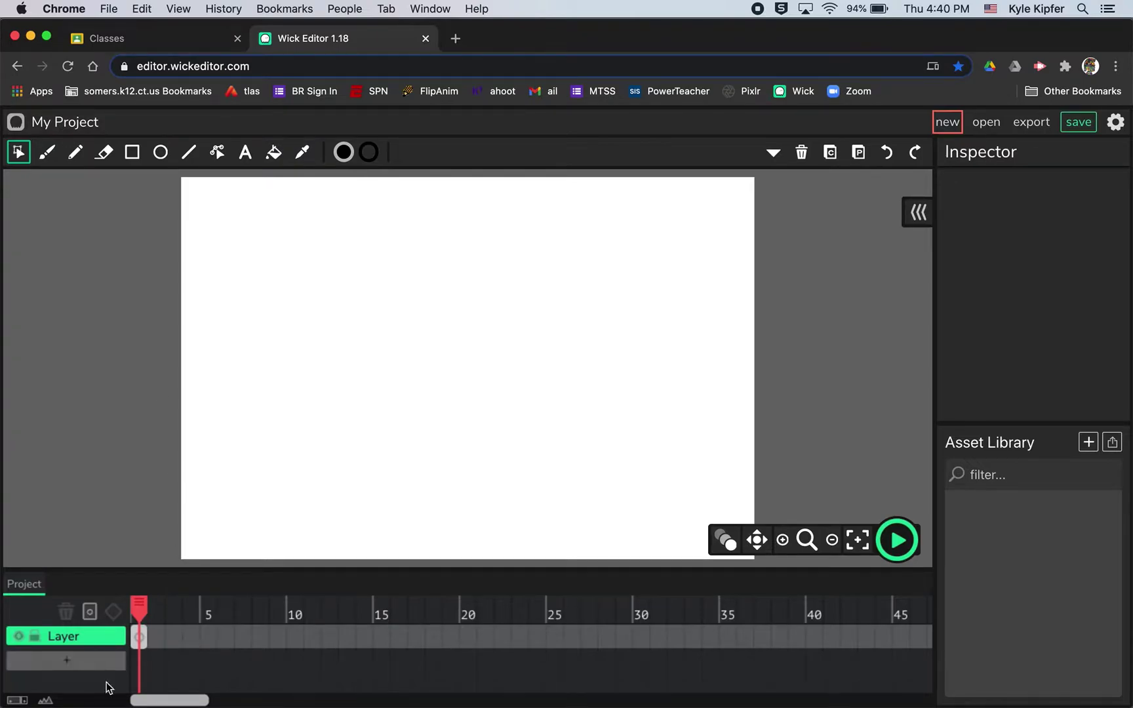
{"action": "left_click", "coordinate": [783, 540]}
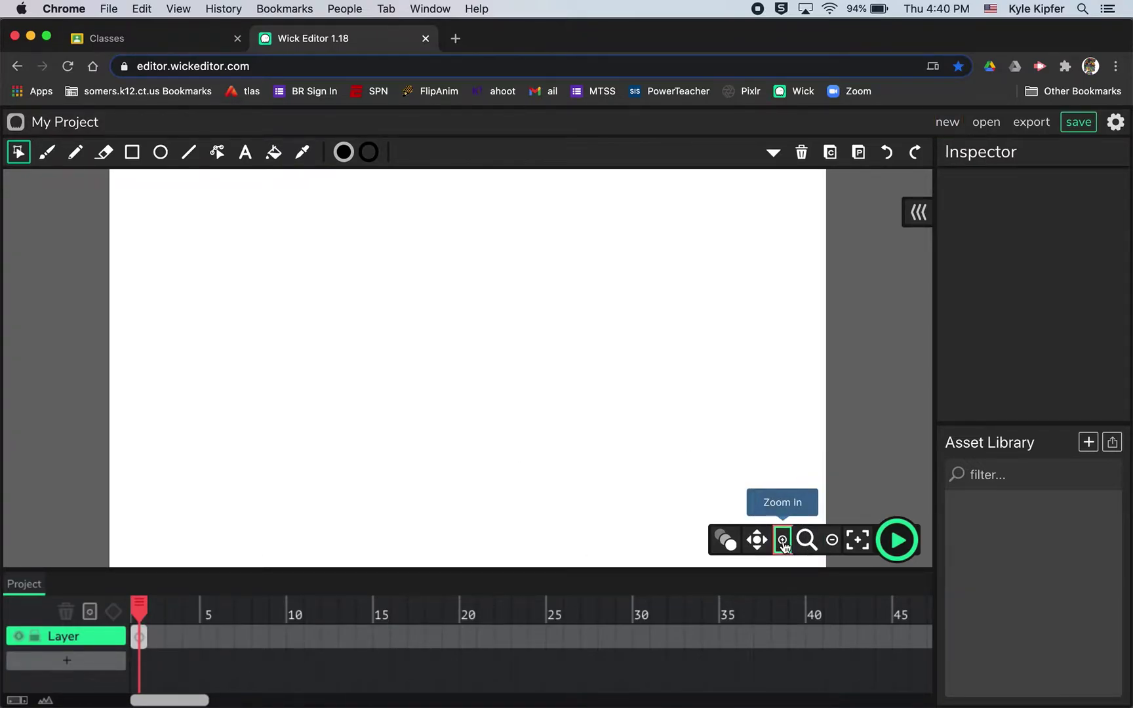
{"action": "left_click", "coordinate": [832, 541]}
{"action": "left_click", "coordinate": [832, 541]}
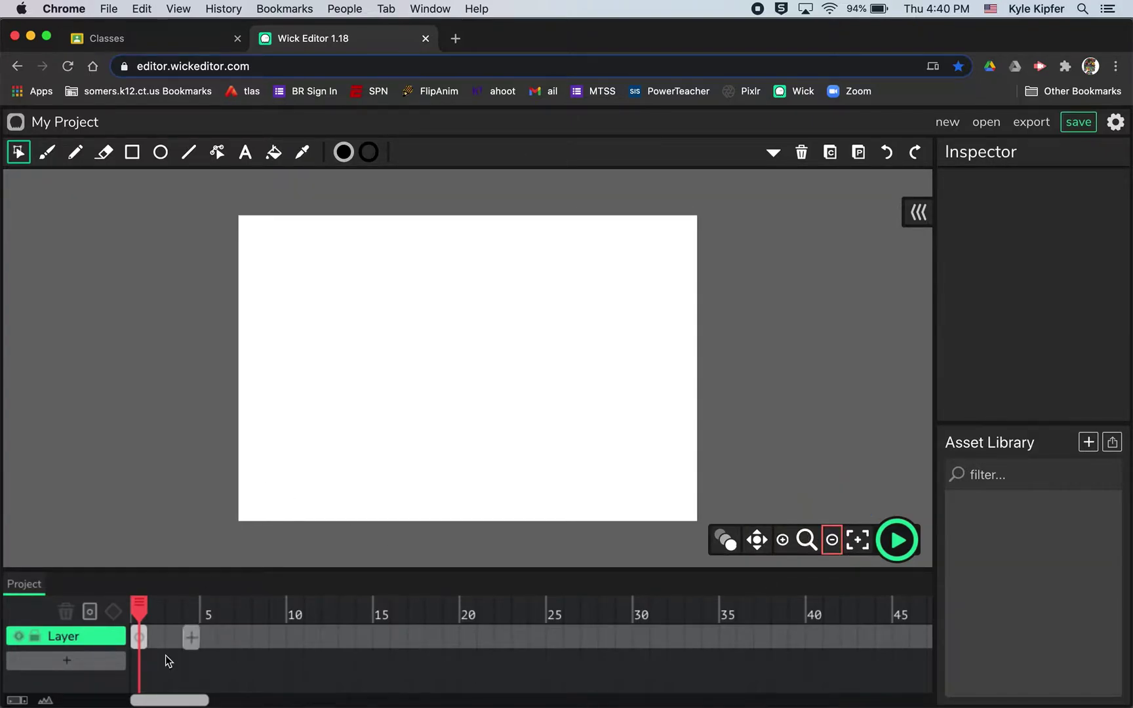
{"action": "left_click", "coordinate": [71, 645]}
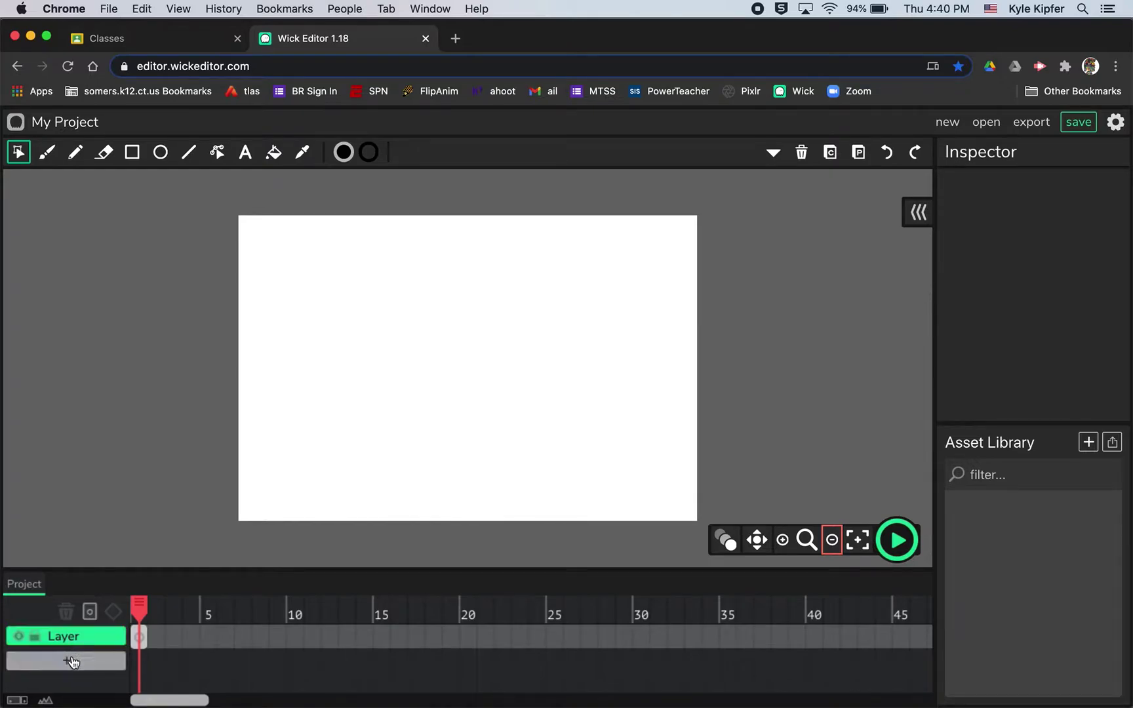
Step: With the Text tool active, add Layer 2, Layer 3 and Layer 4 to the timeline
{"action": "left_click", "coordinate": [248, 156]}
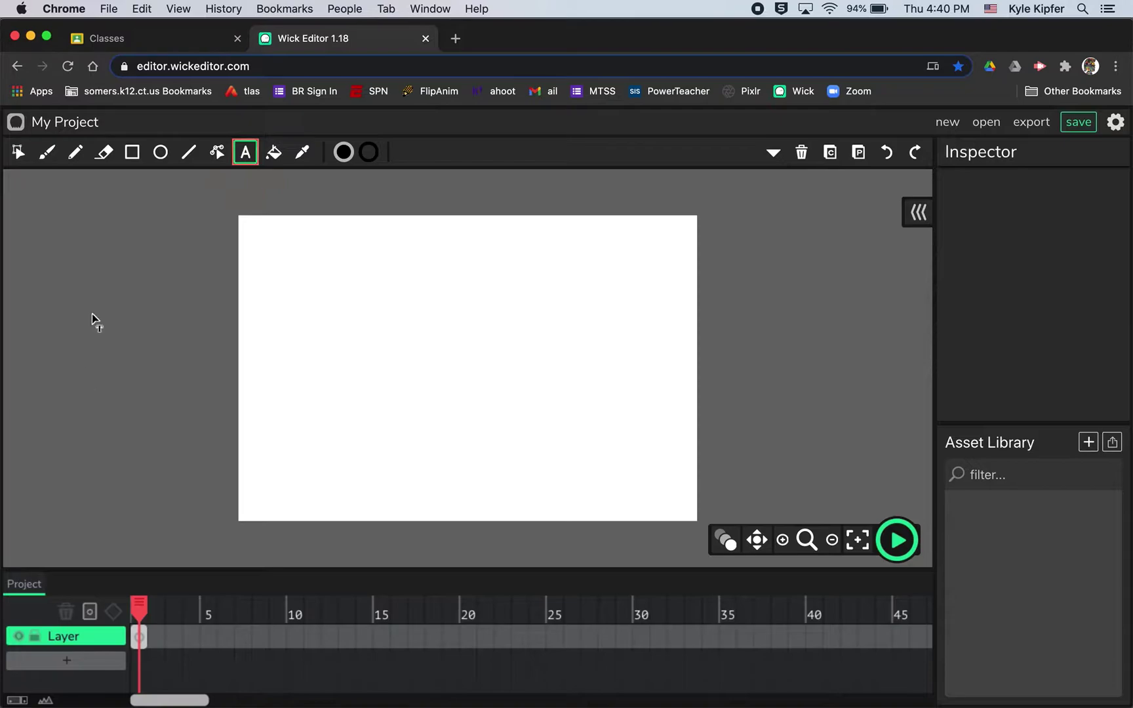
{"action": "left_click", "coordinate": [68, 663]}
{"action": "left_click", "coordinate": [71, 685]}
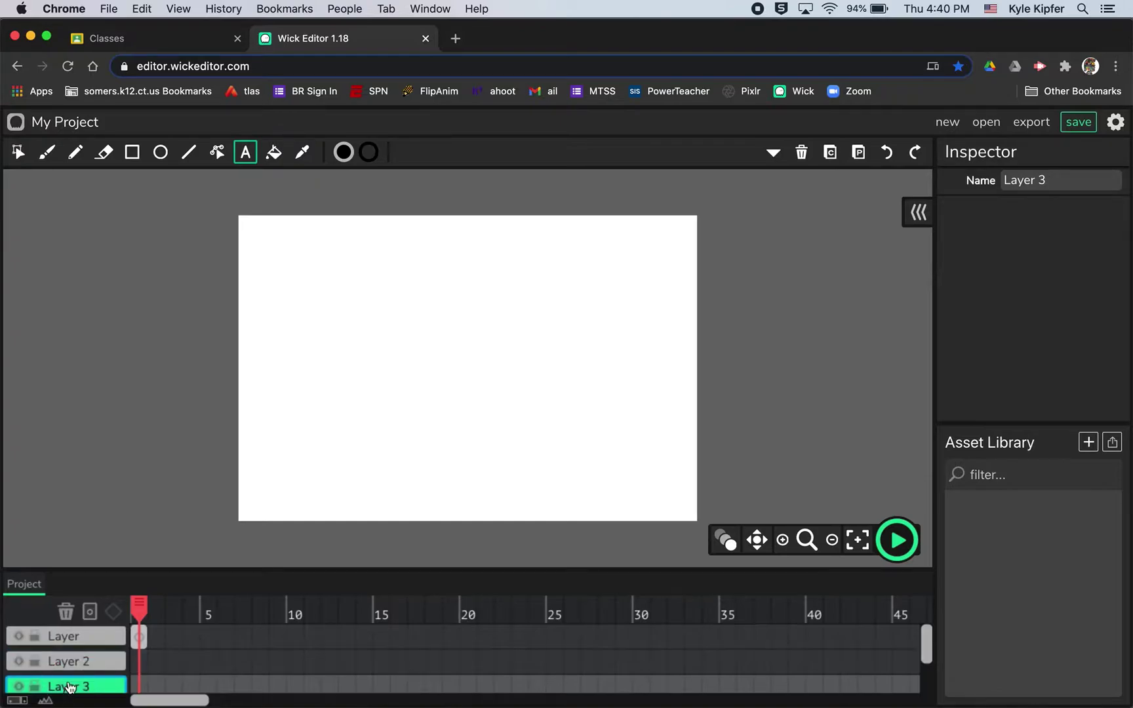
{"action": "scroll", "coordinate": [70, 662], "scroll_direction": "down", "scroll_amount": 2}
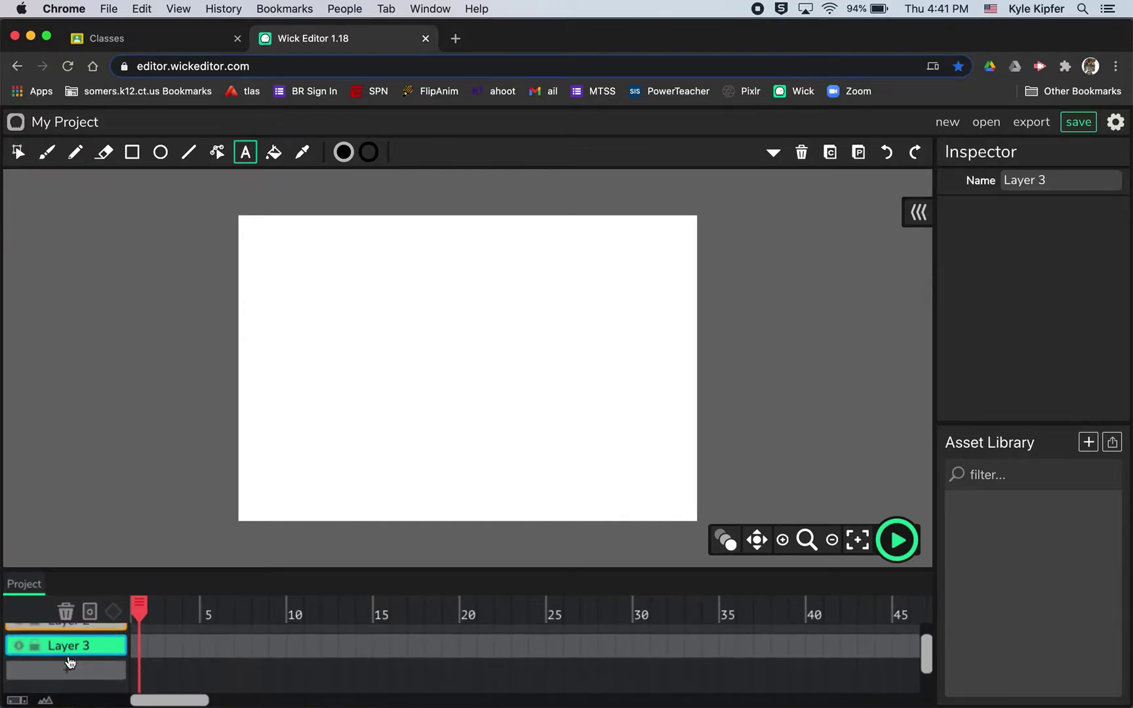
{"action": "left_click", "coordinate": [70, 672]}
{"action": "scroll", "coordinate": [70, 674], "scroll_direction": "up", "scroll_amount": 2}
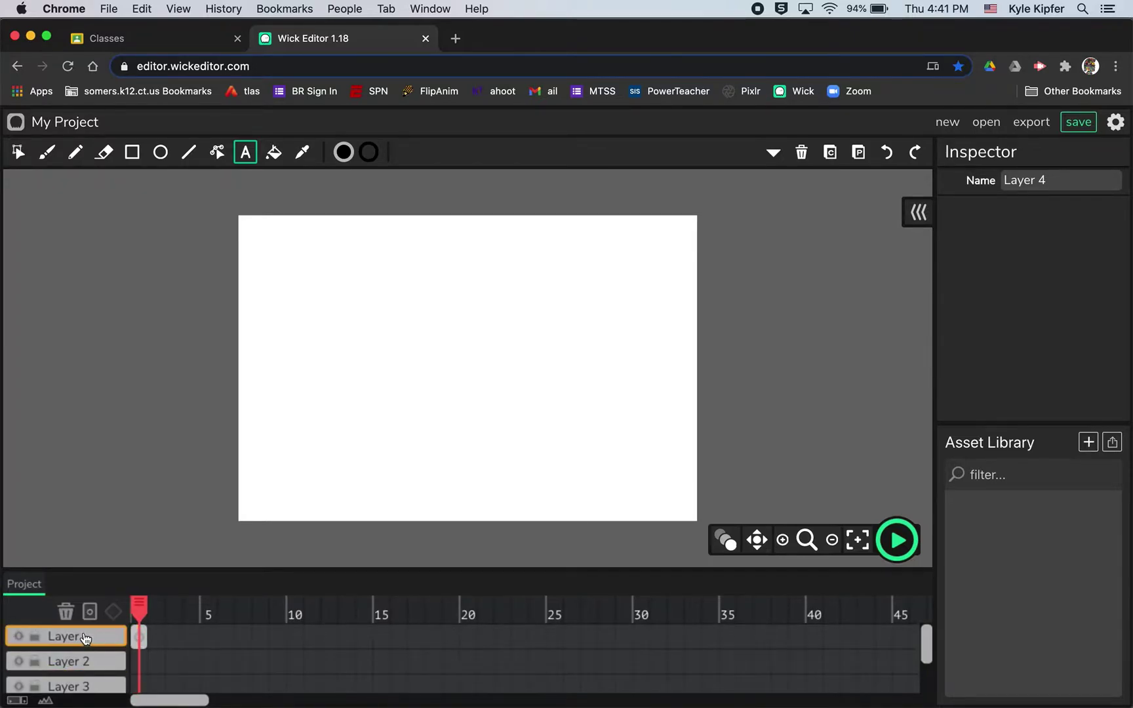
Step: Select the first frame of each of the four layers, ending back on Layer
{"action": "left_click", "coordinate": [139, 635]}
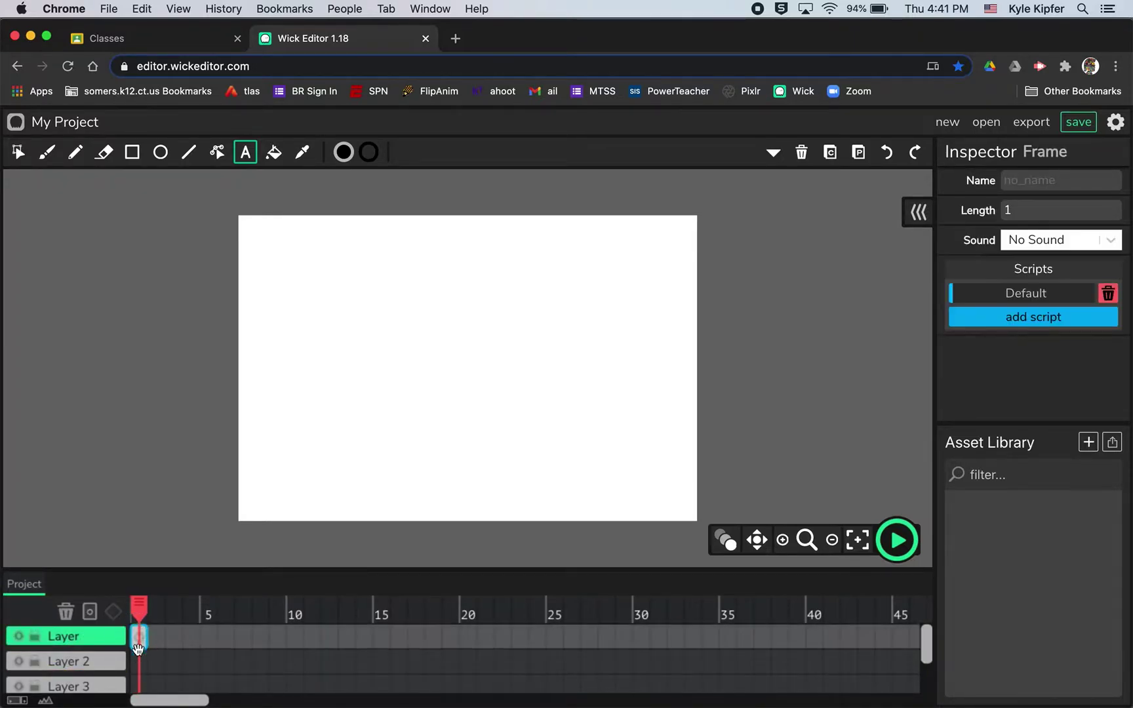
{"action": "left_click", "coordinate": [139, 663]}
{"action": "scroll", "coordinate": [139, 665], "scroll_direction": "down", "scroll_amount": 1}
{"action": "left_click", "coordinate": [139, 669]}
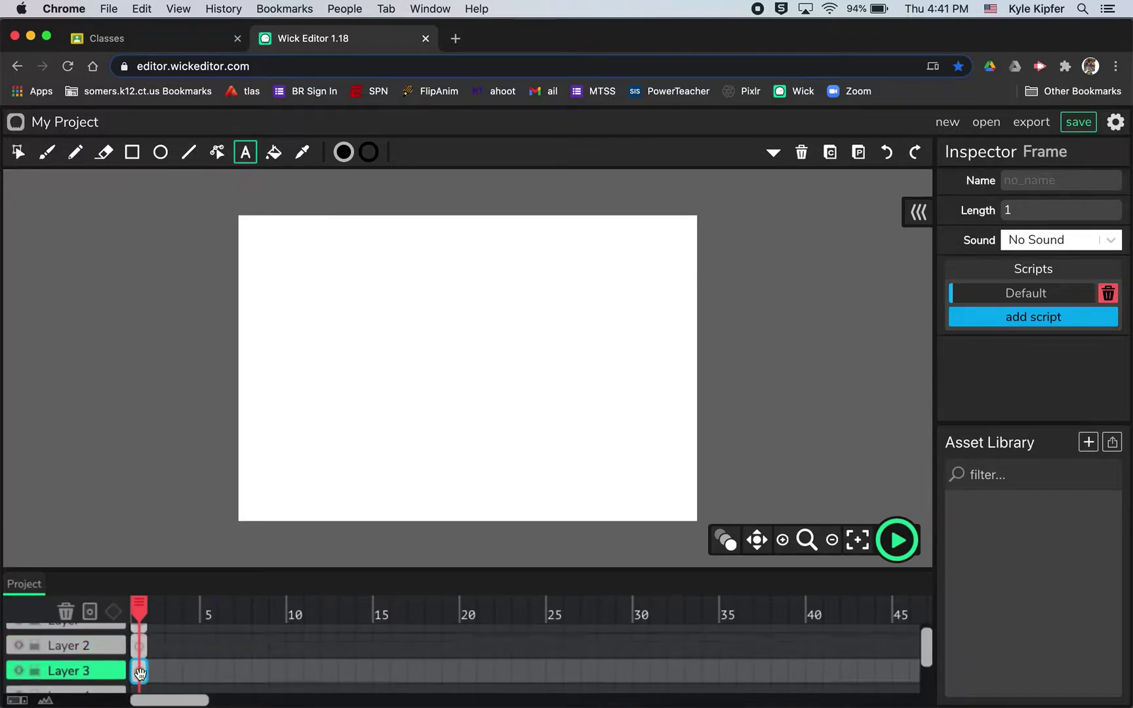
{"action": "scroll", "coordinate": [139, 670], "scroll_direction": "down", "scroll_amount": 1}
{"action": "scroll", "coordinate": [139, 672], "scroll_direction": "down", "scroll_amount": 1}
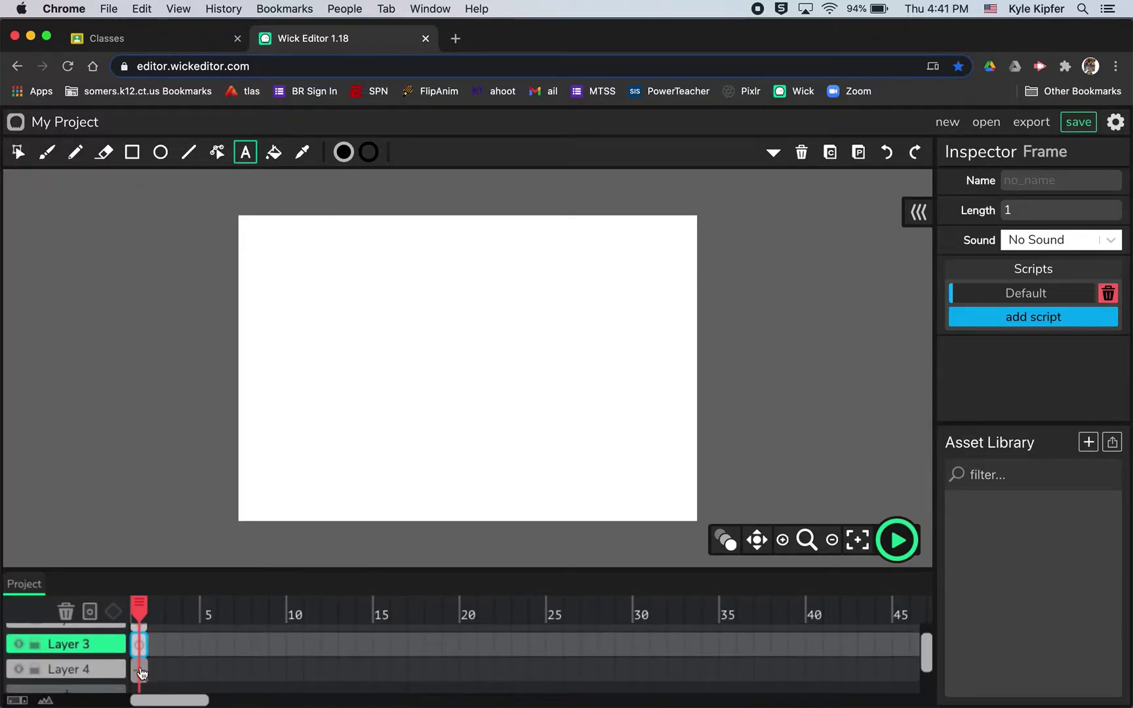
{"action": "scroll", "coordinate": [140, 671], "scroll_direction": "up", "scroll_amount": 2}
{"action": "scroll", "coordinate": [141, 665], "scroll_direction": "down", "scroll_amount": 3}
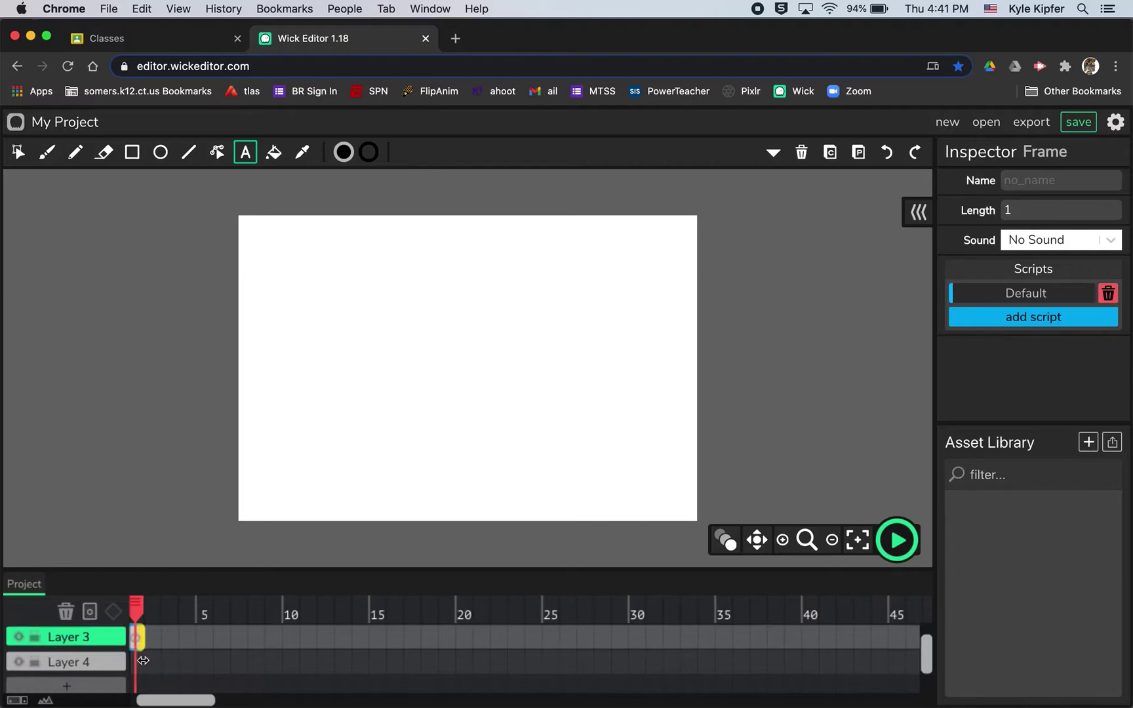
{"action": "left_click", "coordinate": [137, 667]}
{"action": "scroll", "coordinate": [137, 666], "scroll_direction": "up", "scroll_amount": 1}
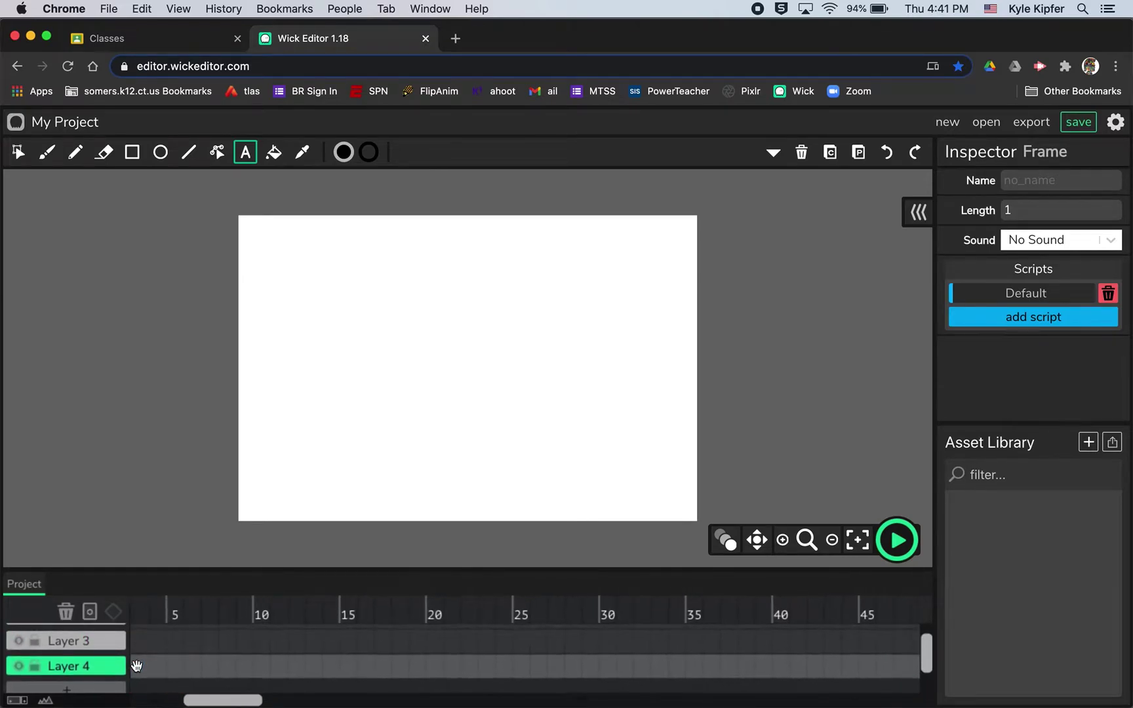
{"action": "scroll", "coordinate": [137, 665], "scroll_direction": "up", "scroll_amount": 1}
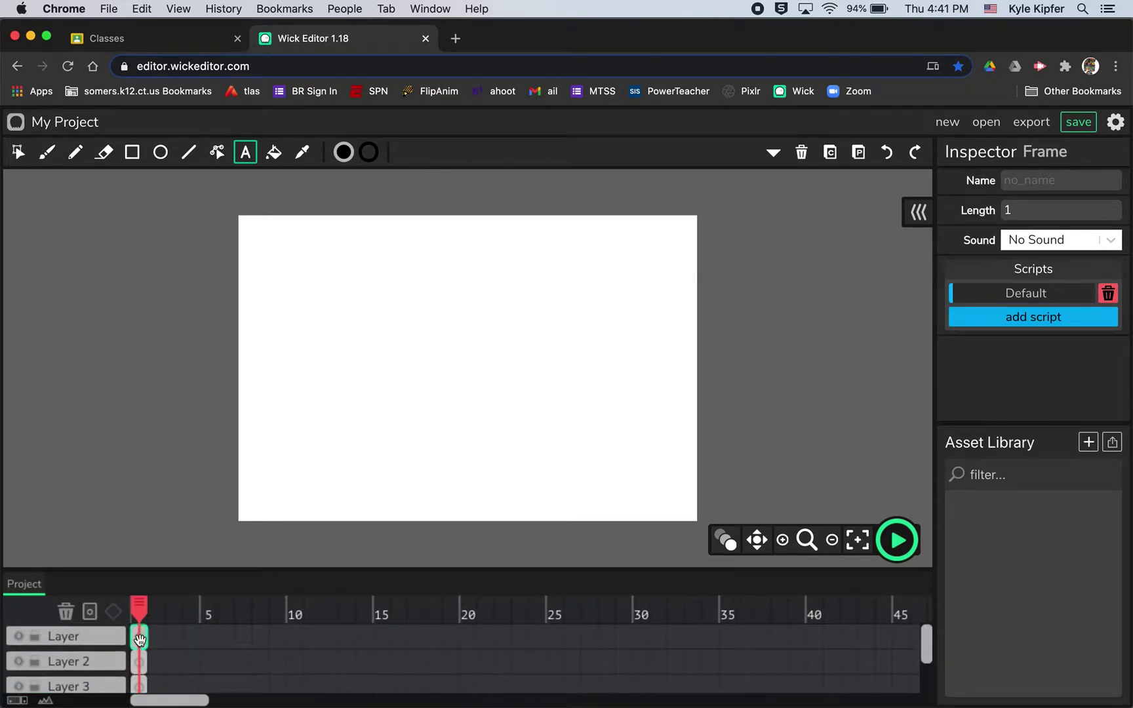
{"action": "left_click", "coordinate": [139, 636]}
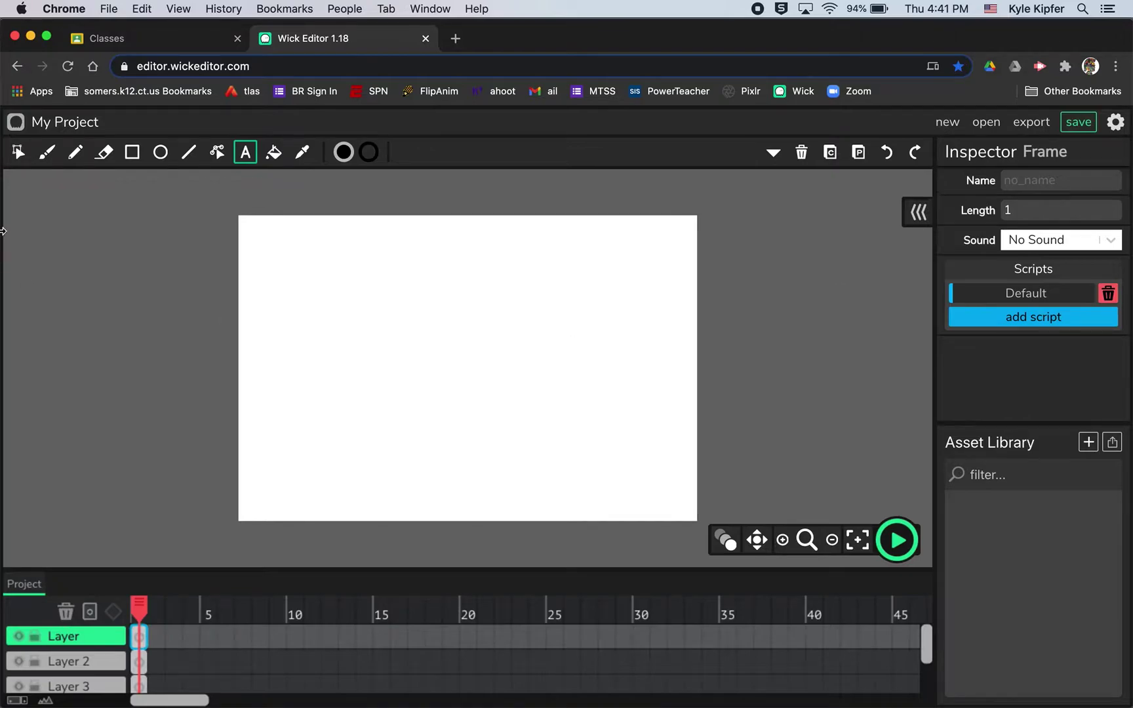
Step: Place a text box near the stage's top-left reading 'Once in a while'
{"action": "left_click", "coordinate": [256, 165]}
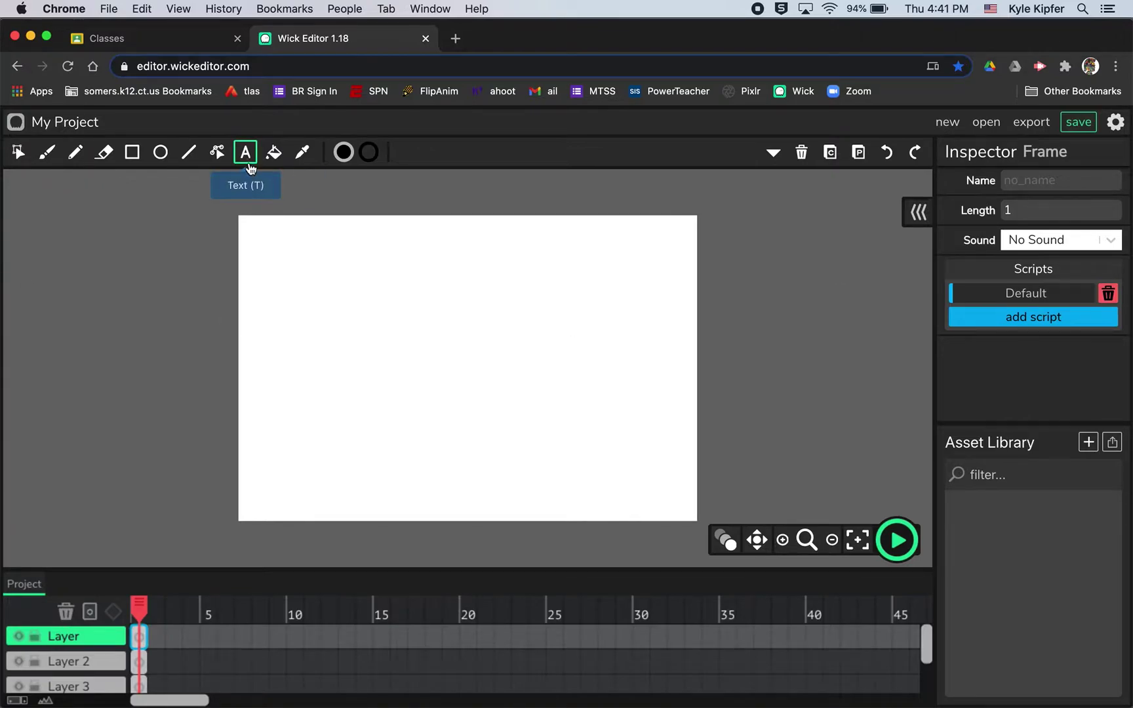
{"action": "left_click", "coordinate": [275, 270]}
{"action": "key", "text": "BackSpace"}
{"action": "key", "text": "BackSpace"}
{"action": "key", "text": "BackSpace"}
{"action": "key", "text": "BackSpace"}
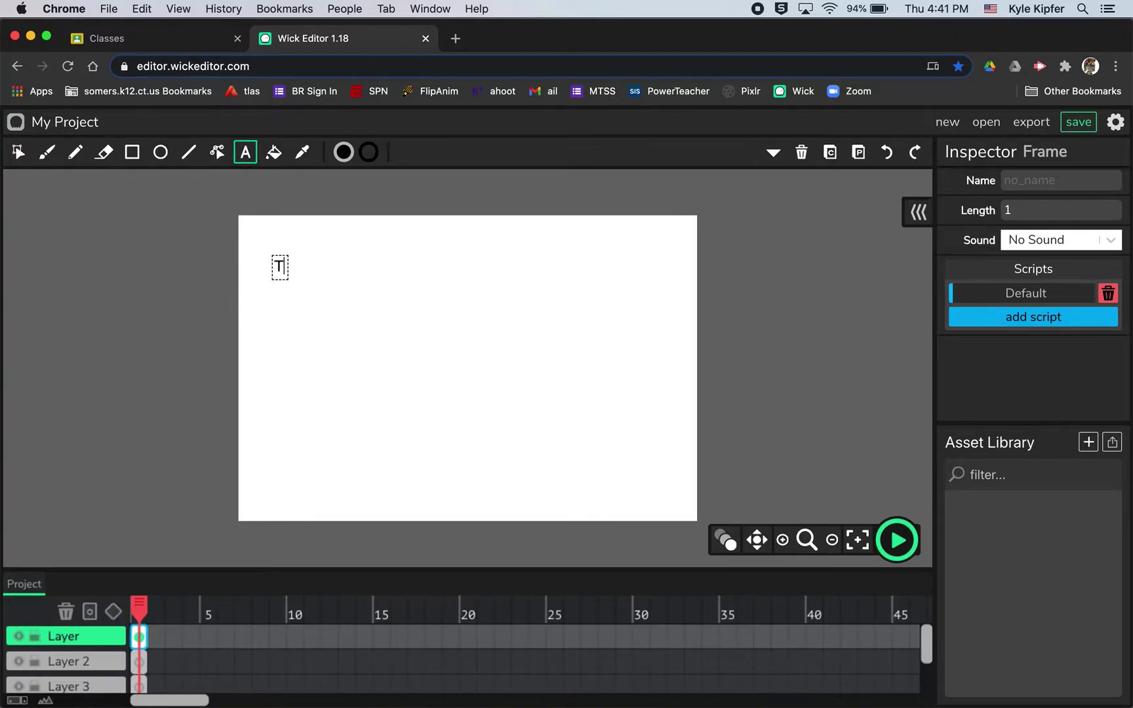
{"action": "type", "text": "Once in a while"}
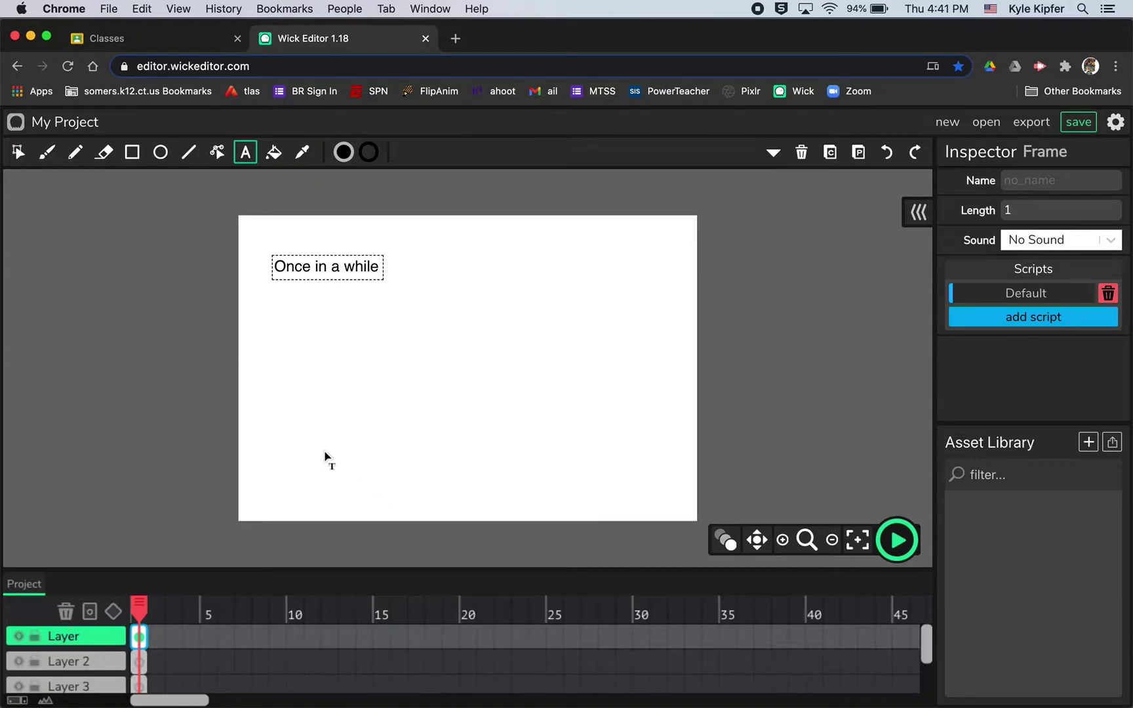
Step: On Layer 2's first frame, add another text box and type 'Once in a while'
{"action": "left_click", "coordinate": [138, 659]}
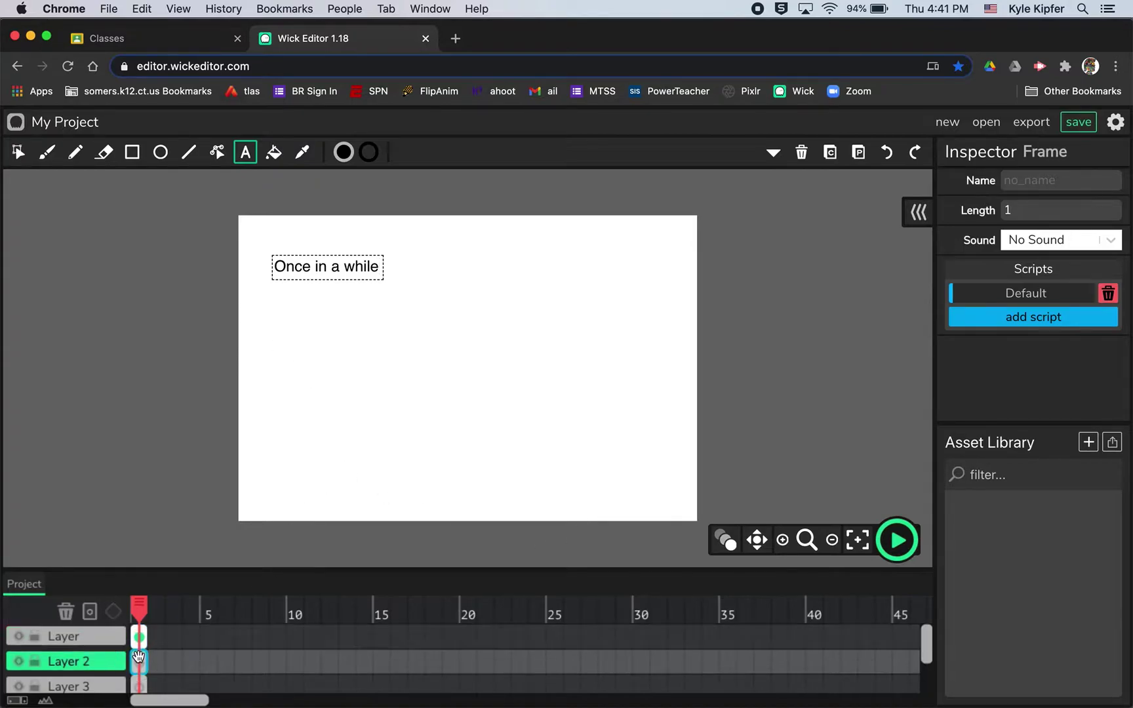
{"action": "left_click", "coordinate": [364, 326]}
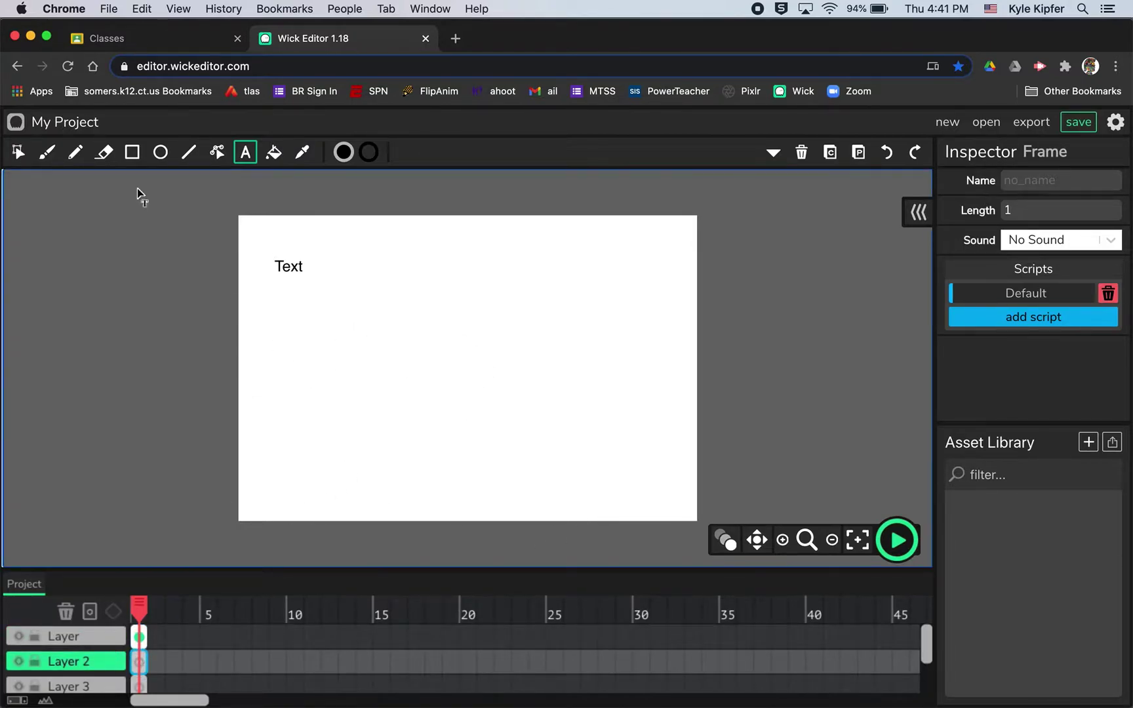
{"action": "left_click", "coordinate": [18, 152]}
{"action": "left_click", "coordinate": [295, 270]}
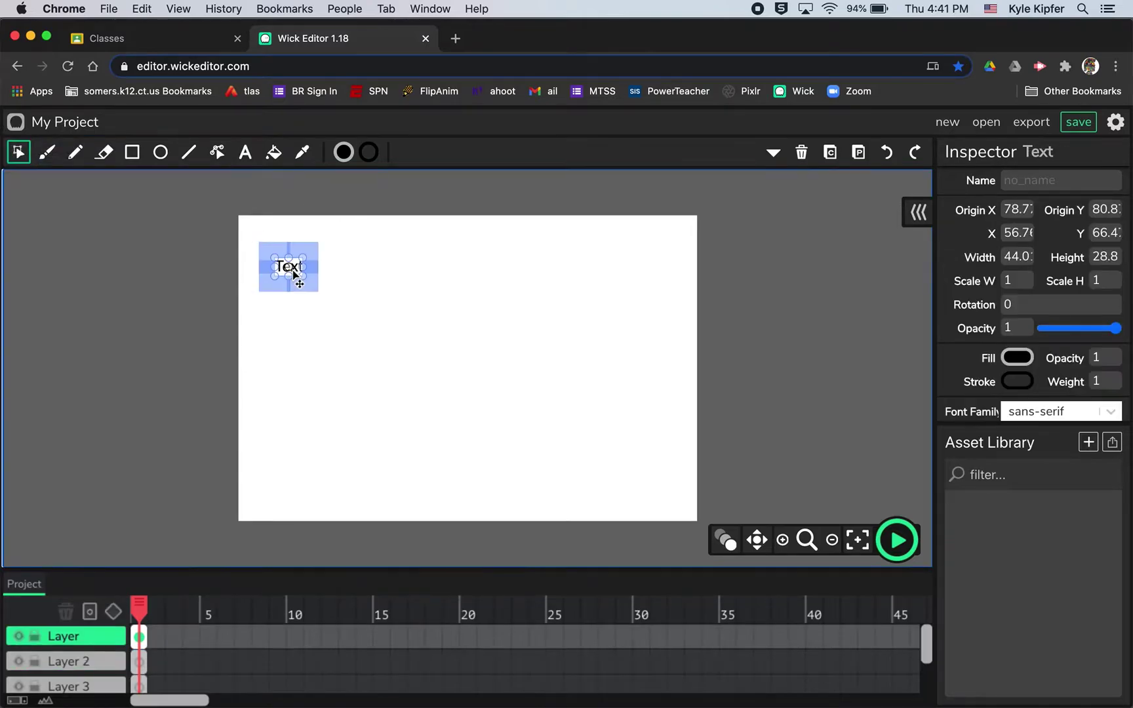
{"action": "left_click", "coordinate": [245, 152]}
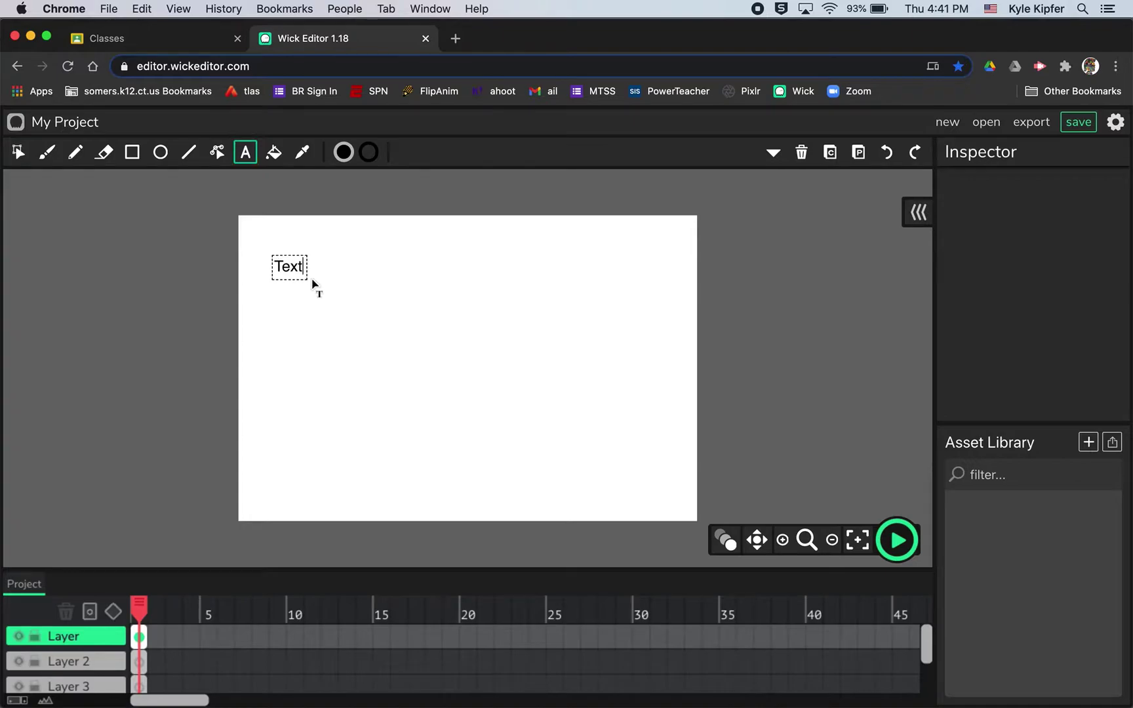
{"action": "key", "text": "BackSpace"}
{"action": "key", "text": "BackSpace"}
{"action": "key", "text": "BackSpace"}
{"action": "key", "text": "BackSpace"}
{"action": "type", "text": "Once in a while"}
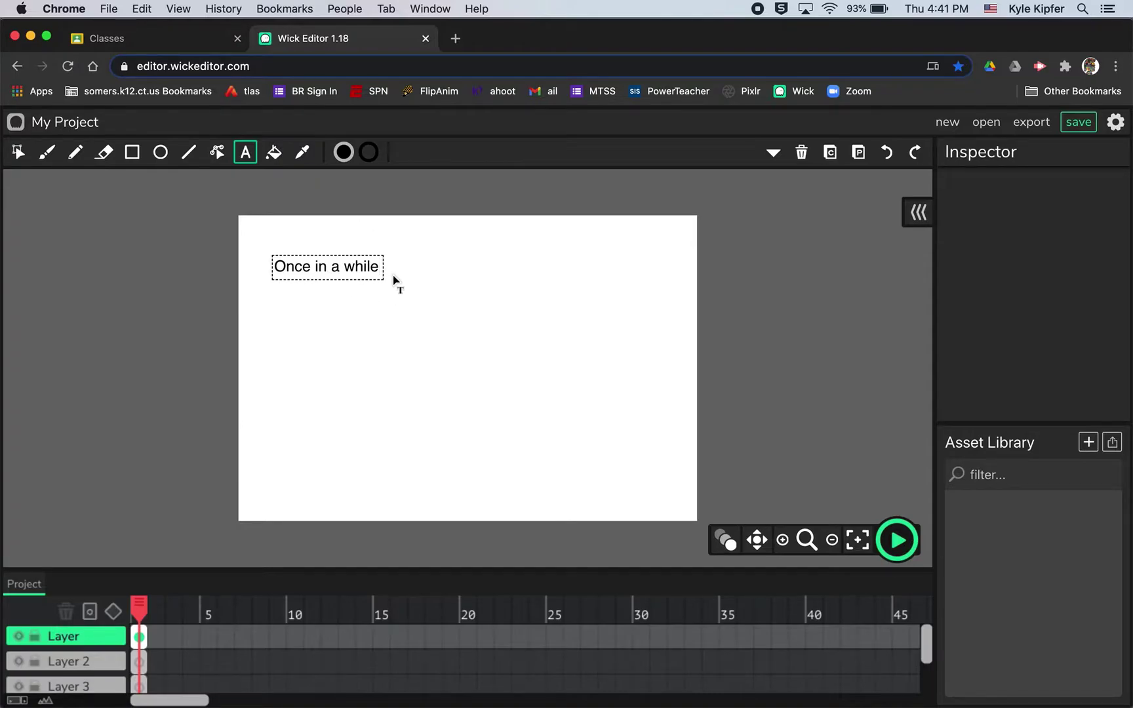
Step: Add the line 'you get shown the light' below the first line
{"action": "left_click", "coordinate": [13, 155]}
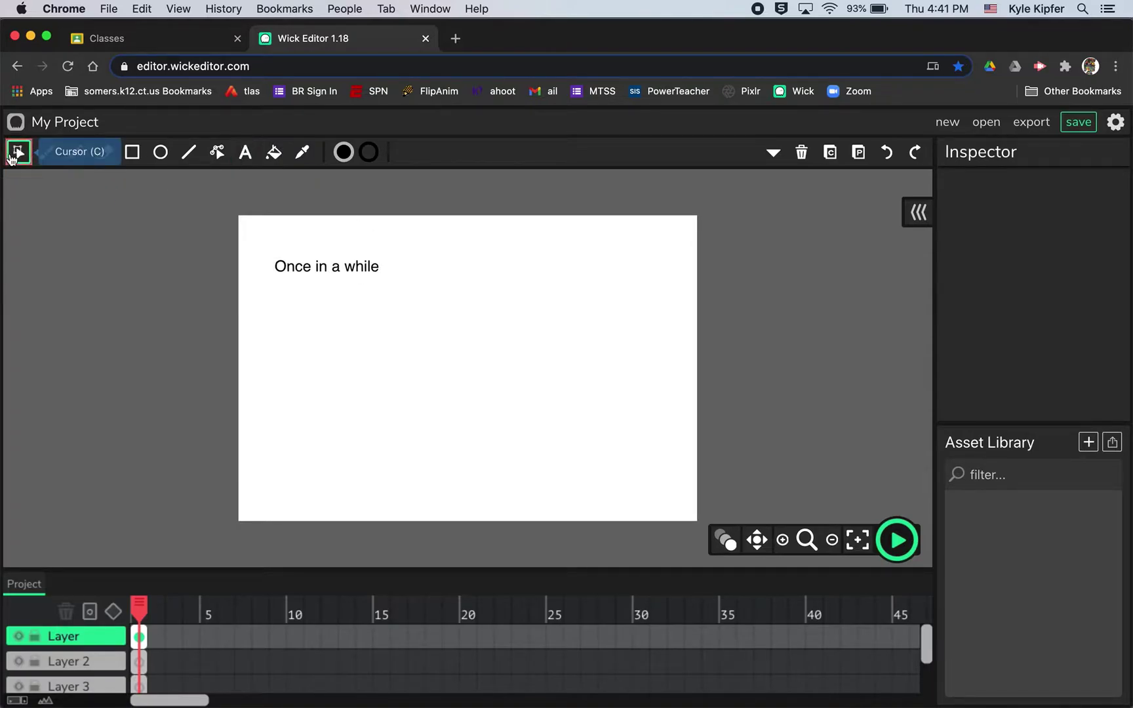
{"action": "left_click", "coordinate": [245, 152]}
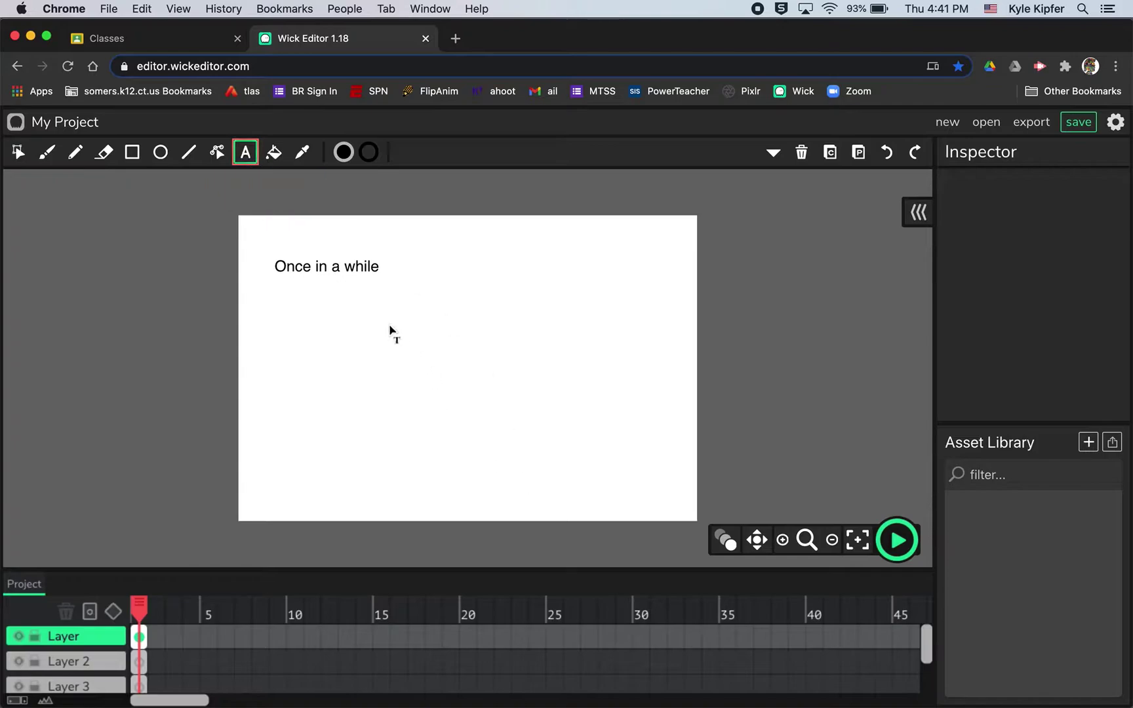
{"action": "left_click", "coordinate": [365, 329]}
{"action": "type", "text": "you get shown the light"}
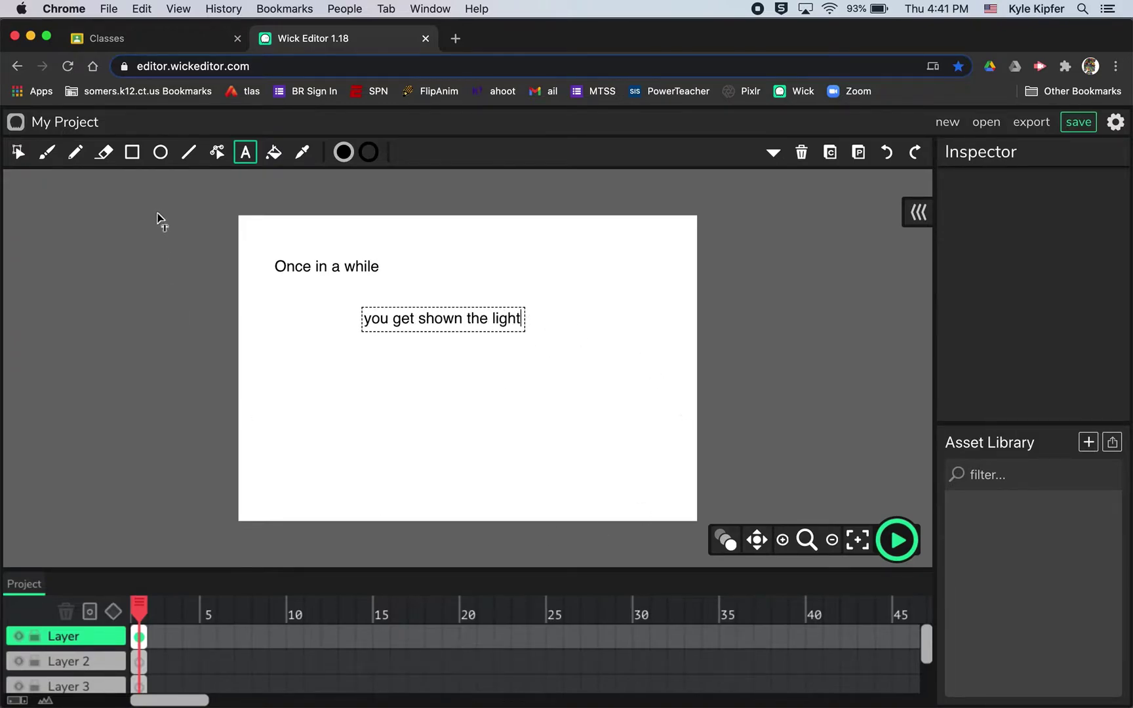
Step: Add the line 'in the strangest of places' further down the stage
{"action": "left_click", "coordinate": [19, 152]}
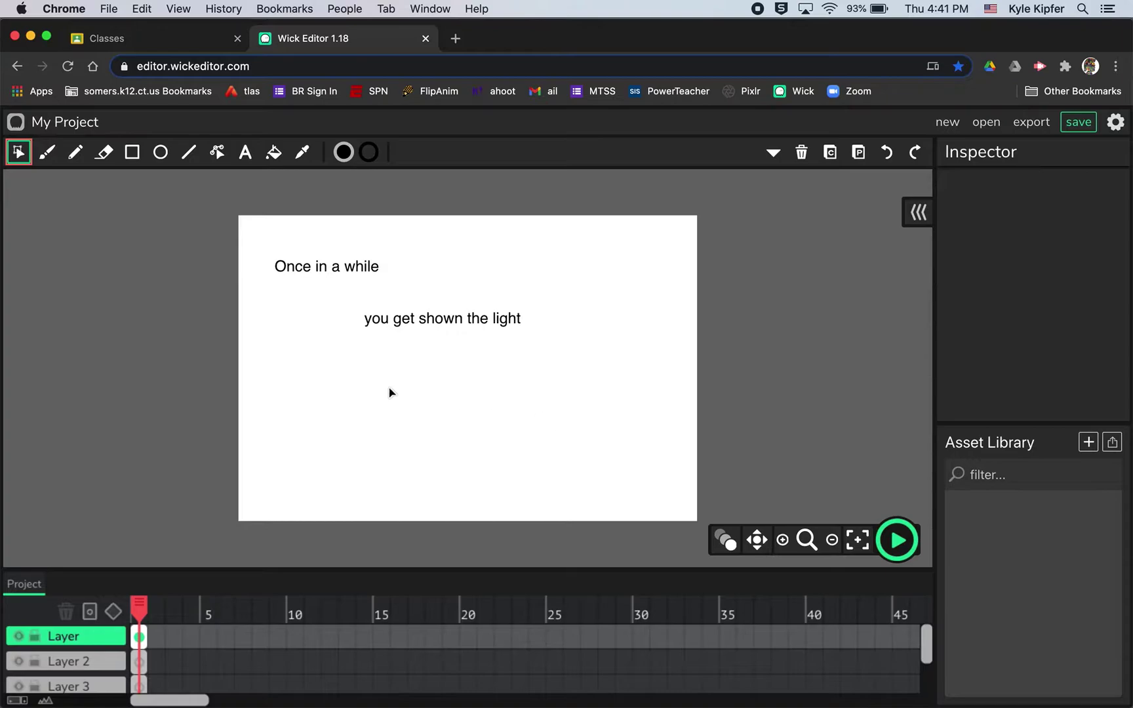
{"action": "left_click", "coordinate": [245, 152]}
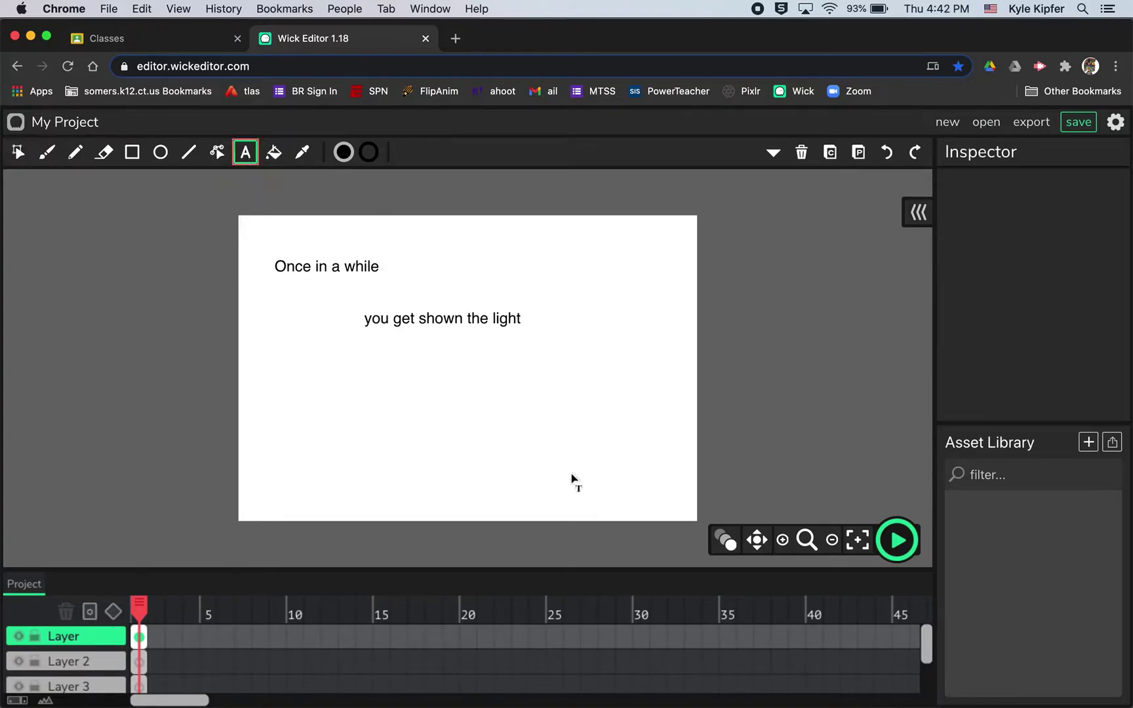
{"action": "left_click", "coordinate": [472, 386]}
{"action": "key", "text": "BackSpace"}
{"action": "key", "text": "BackSpace"}
{"action": "key", "text": "BackSpace"}
{"action": "key", "text": "BackSpace"}
{"action": "type", "text": "in the strang"}
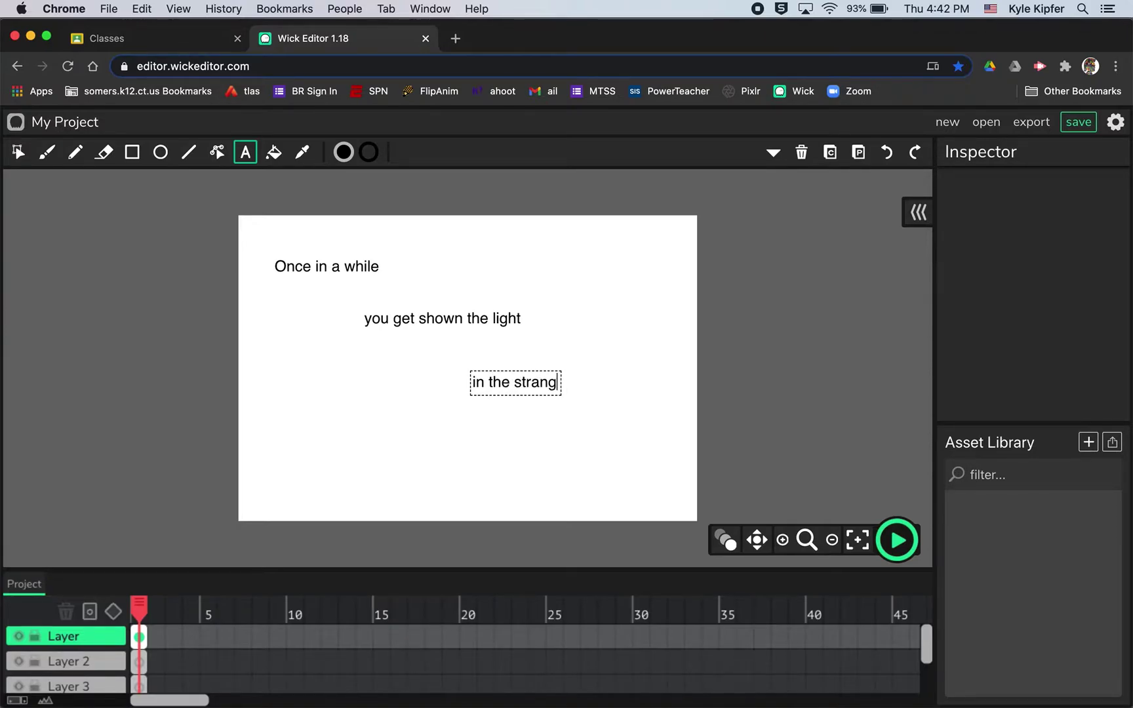
{"action": "type", "text": "est of places"}
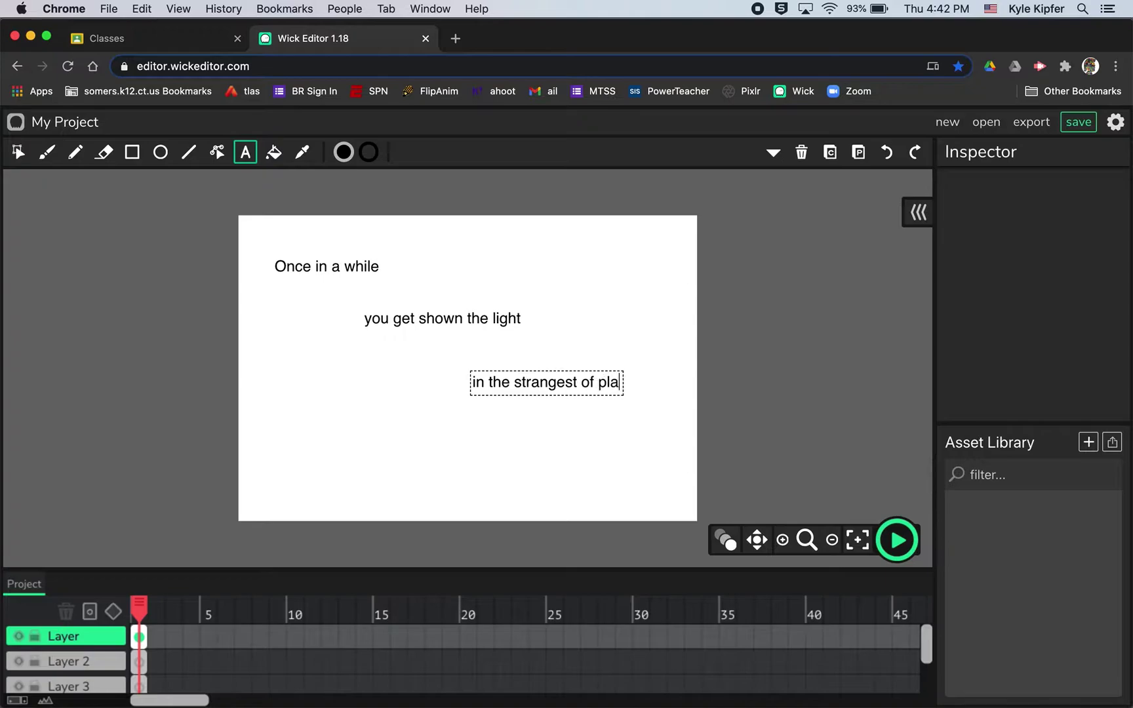
Step: Add the line 'if you look at it right' below the third line
{"action": "left_click", "coordinate": [434, 428]}
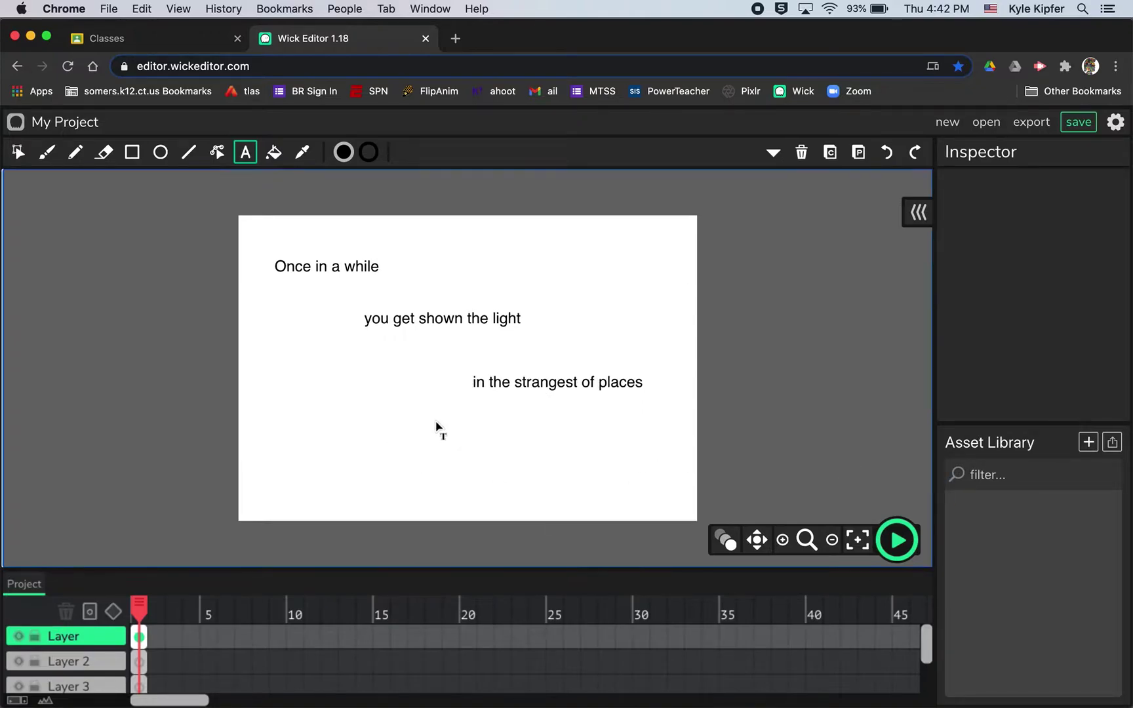
{"action": "left_click", "coordinate": [17, 152]}
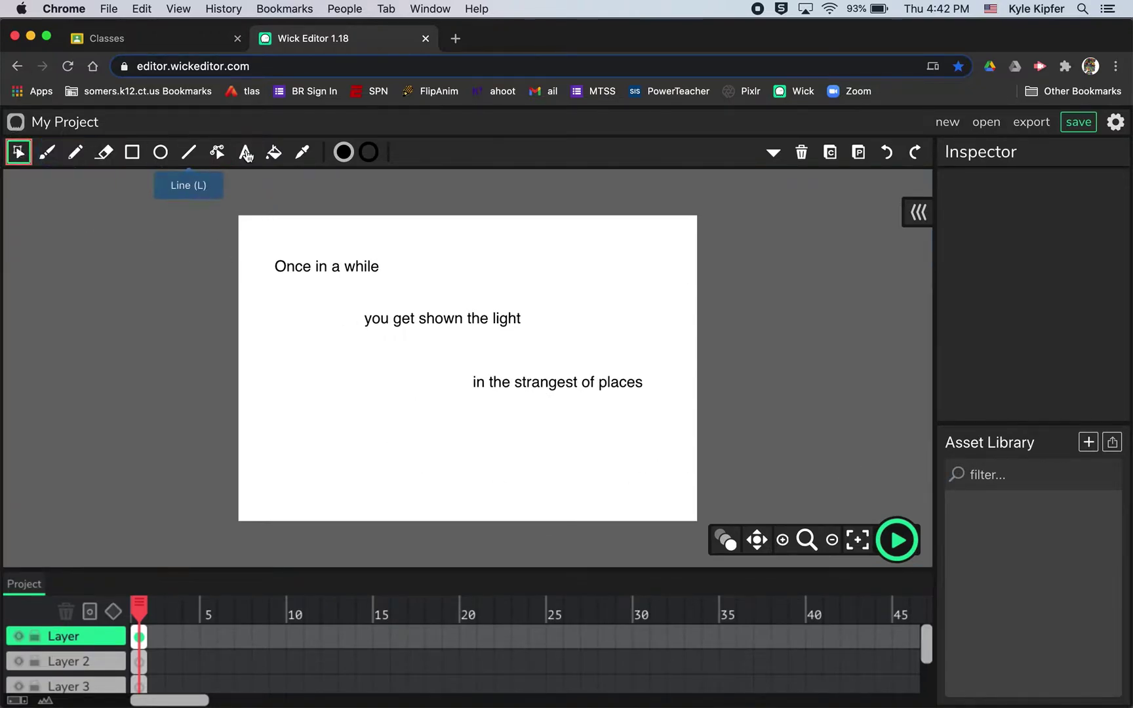
{"action": "left_click", "coordinate": [245, 152]}
{"action": "left_click", "coordinate": [525, 447]}
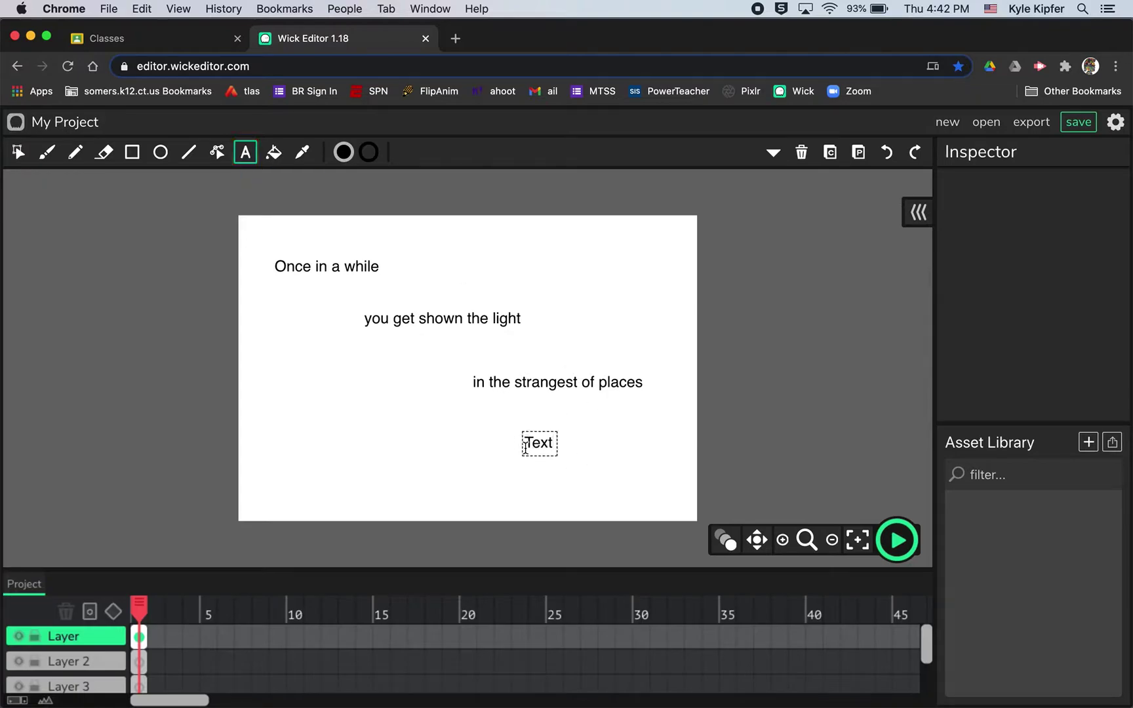
{"action": "type", "text": "i"}
{"action": "key", "text": "BackSpace"}
{"action": "key", "text": "BackSpace"}
{"action": "key", "text": "BackSpace"}
{"action": "key", "text": "BackSpace"}
{"action": "type", "text": "if you loo"}
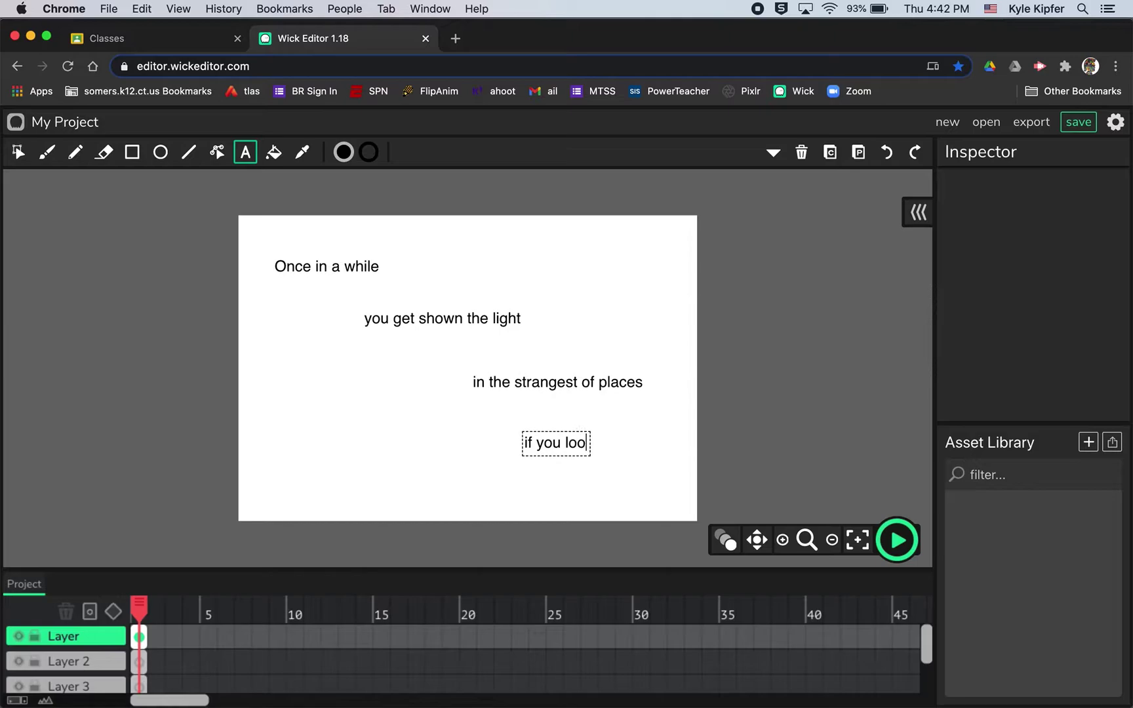
{"action": "type", "text": "k at it right."}
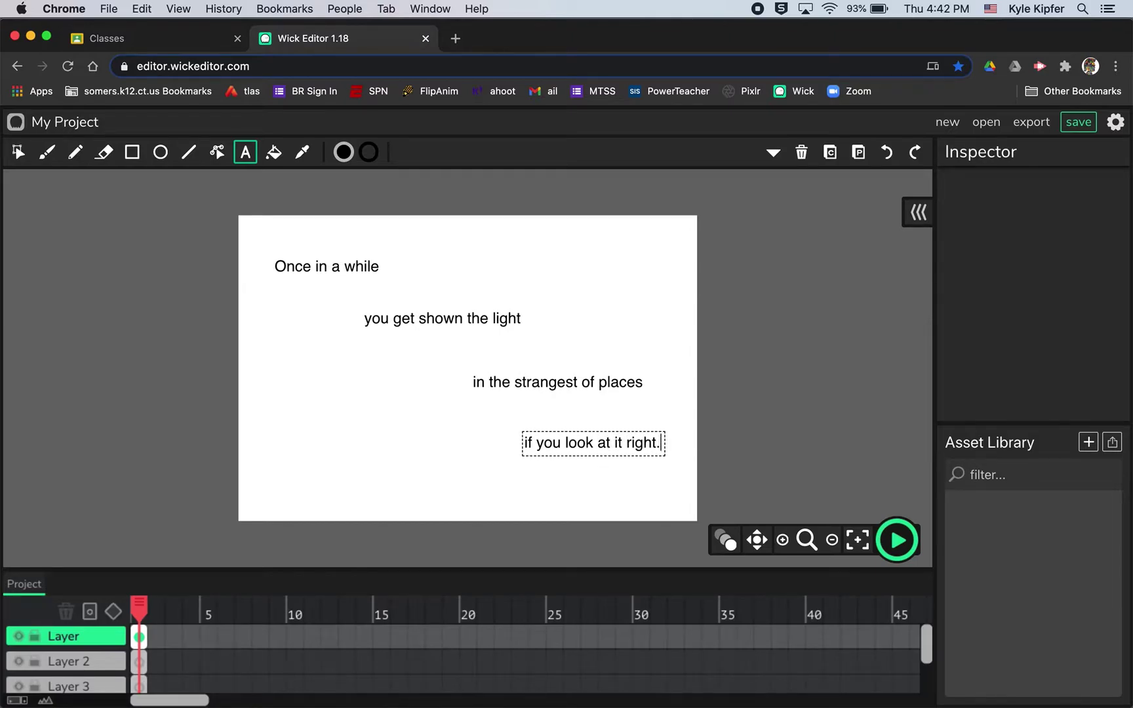
Step: Nudge 'you get shown the light', 'in the strangest of places' and 'if you look at it right.' slightly left
{"action": "left_click", "coordinate": [18, 152]}
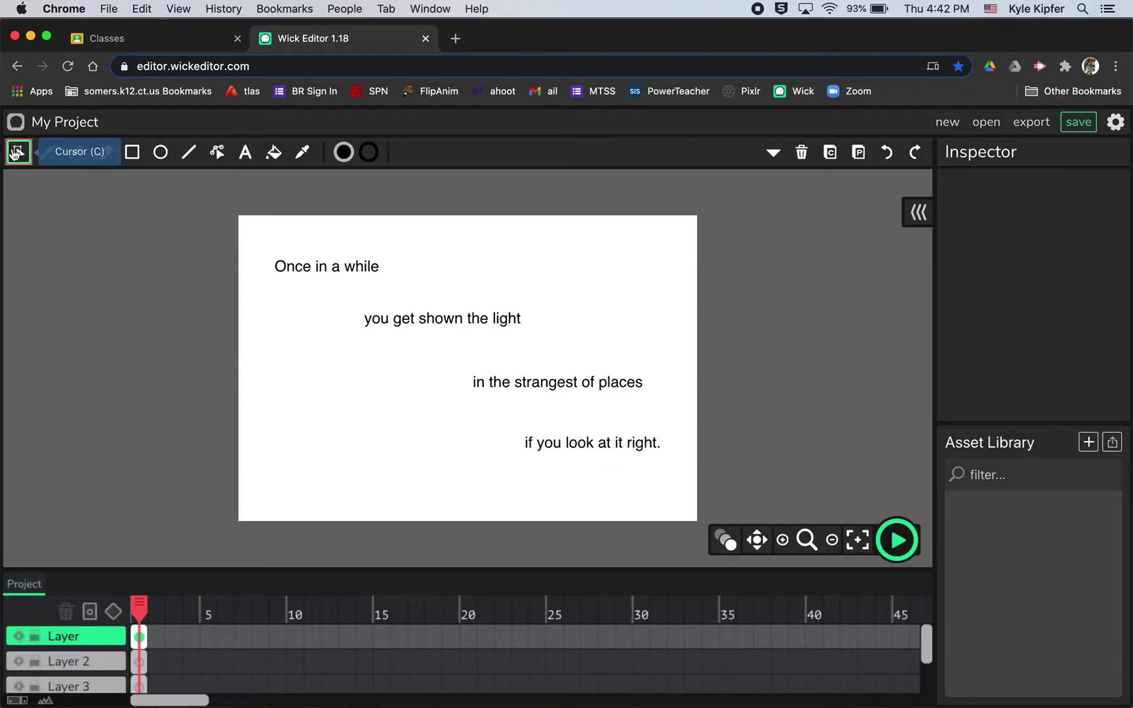
{"action": "left_click_drag", "start_coordinate": [510, 382], "coordinate": [470, 385]}
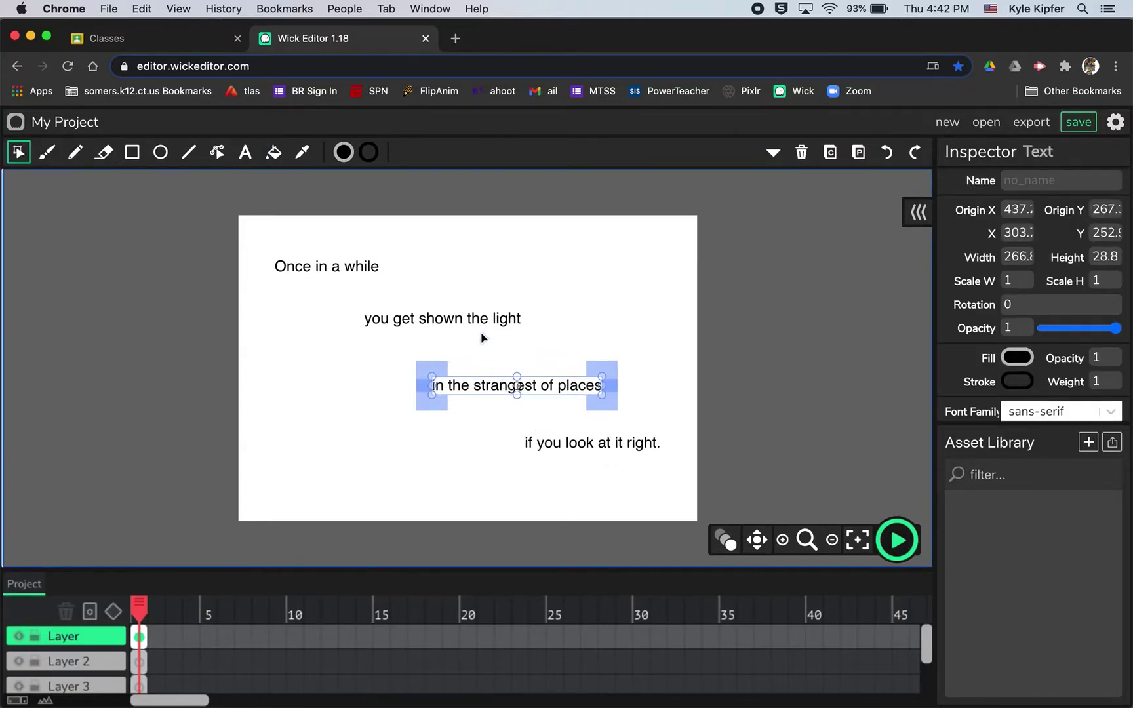
{"action": "left_click", "coordinate": [509, 265]}
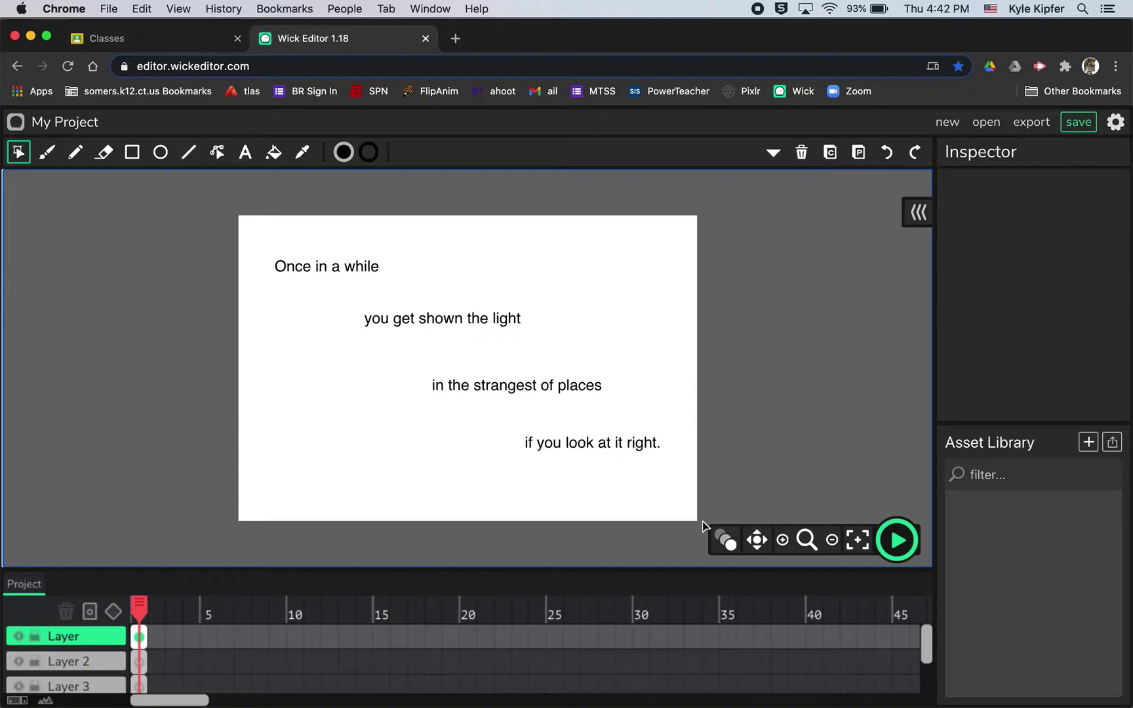
{"action": "left_click_drag", "start_coordinate": [452, 326], "coordinate": [429, 326]}
{"action": "left_click", "coordinate": [528, 393]}
{"action": "left_click_drag", "start_coordinate": [527, 391], "coordinate": [518, 395]}
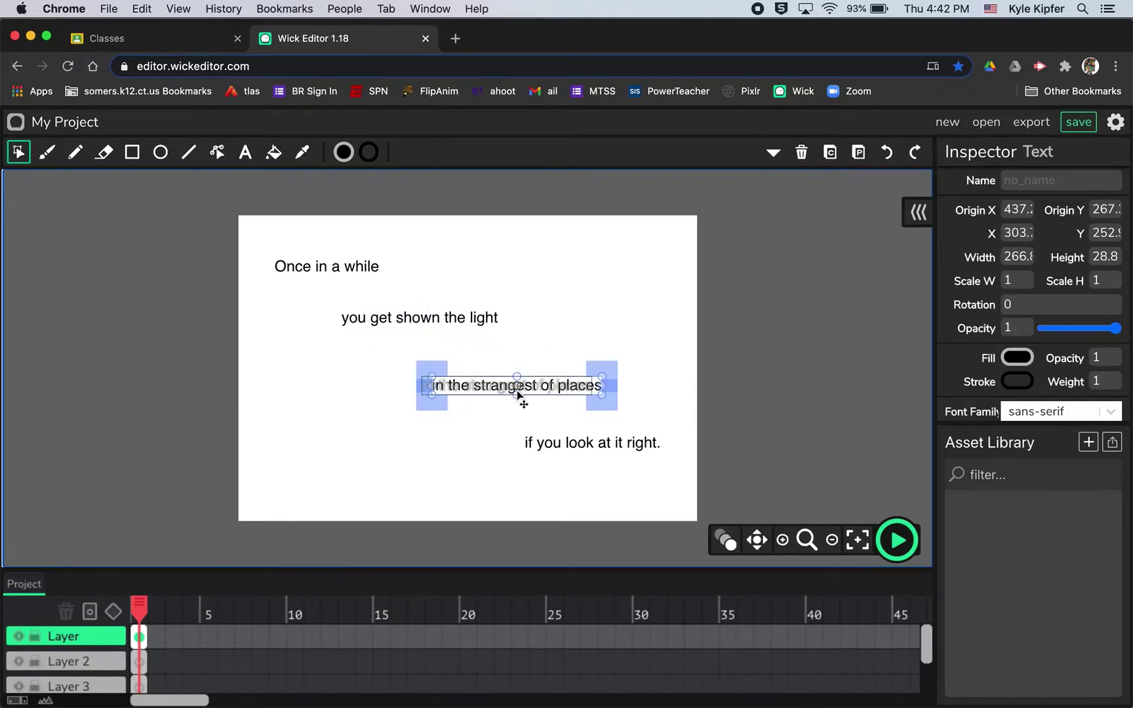
{"action": "left_click_drag", "start_coordinate": [599, 449], "coordinate": [595, 449]}
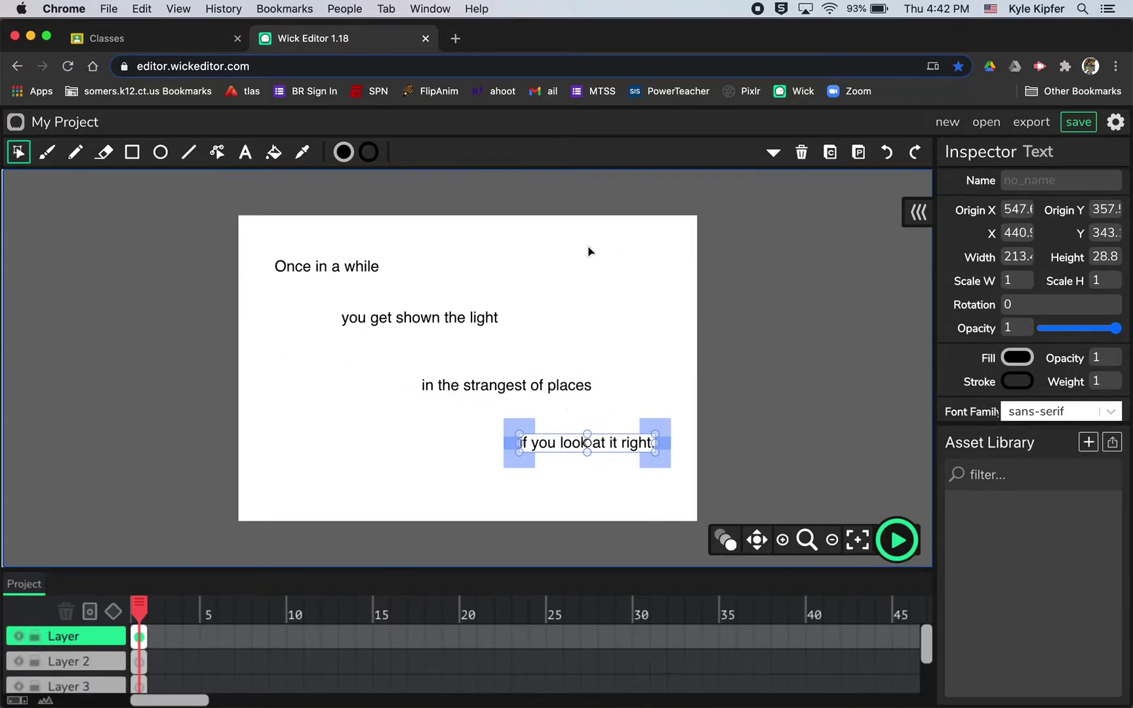
{"action": "left_click", "coordinate": [648, 295]}
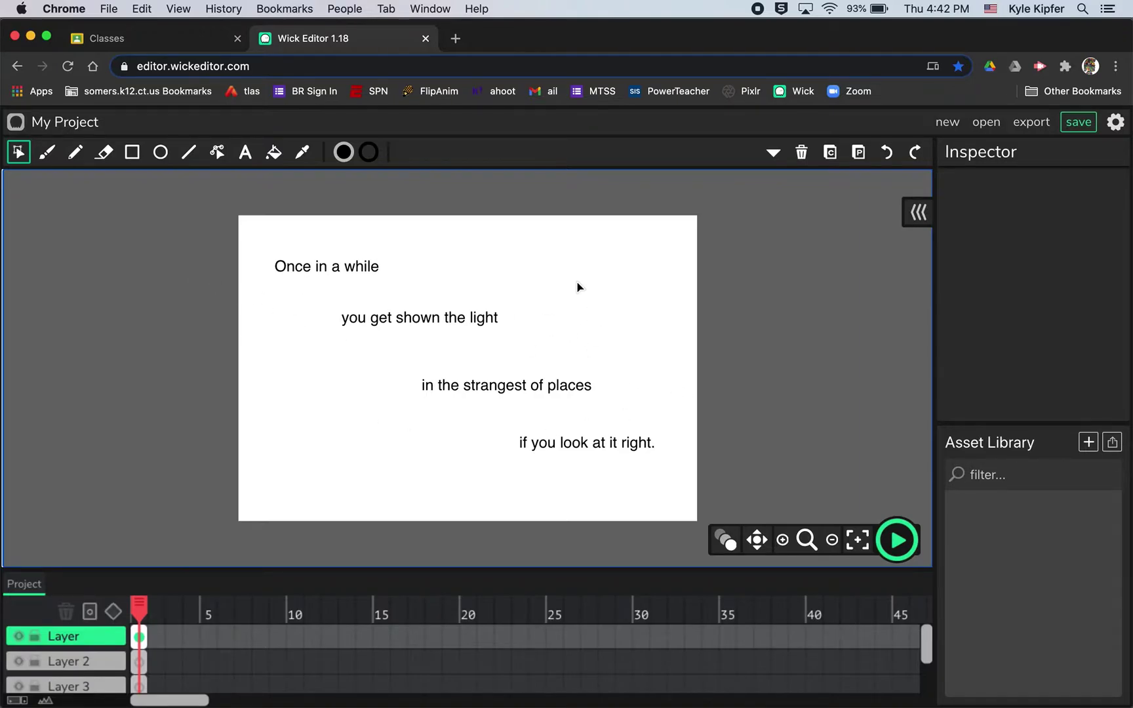
{"action": "left_click", "coordinate": [352, 272]}
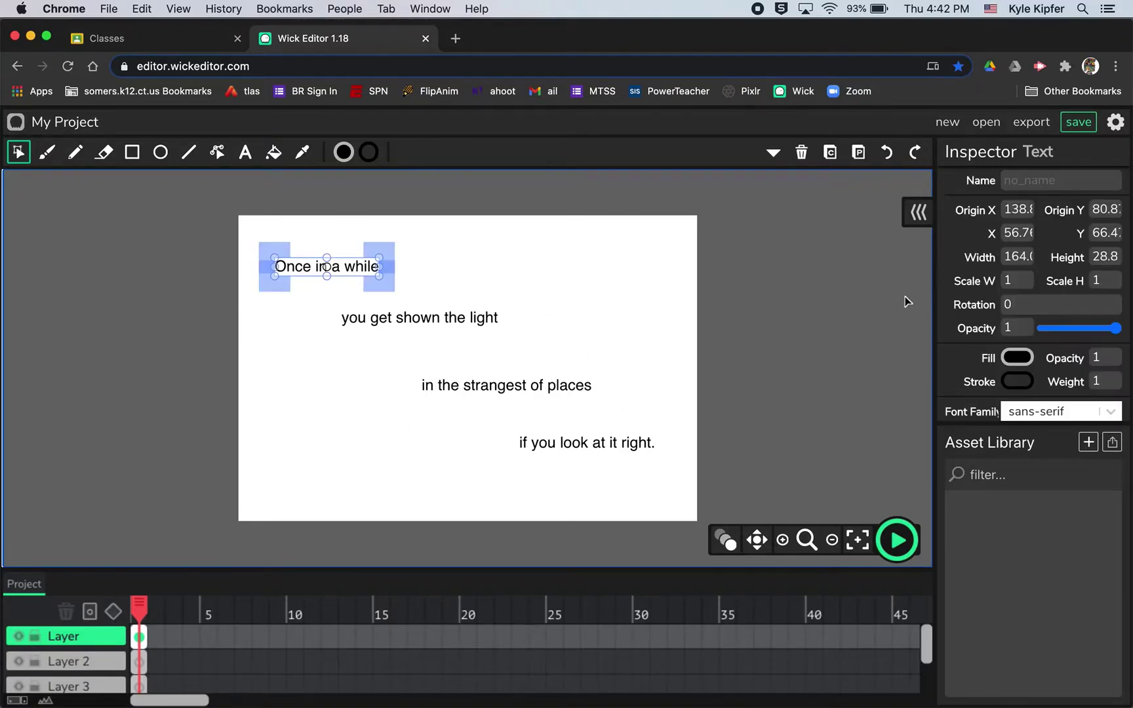
{"action": "left_click", "coordinate": [674, 292]}
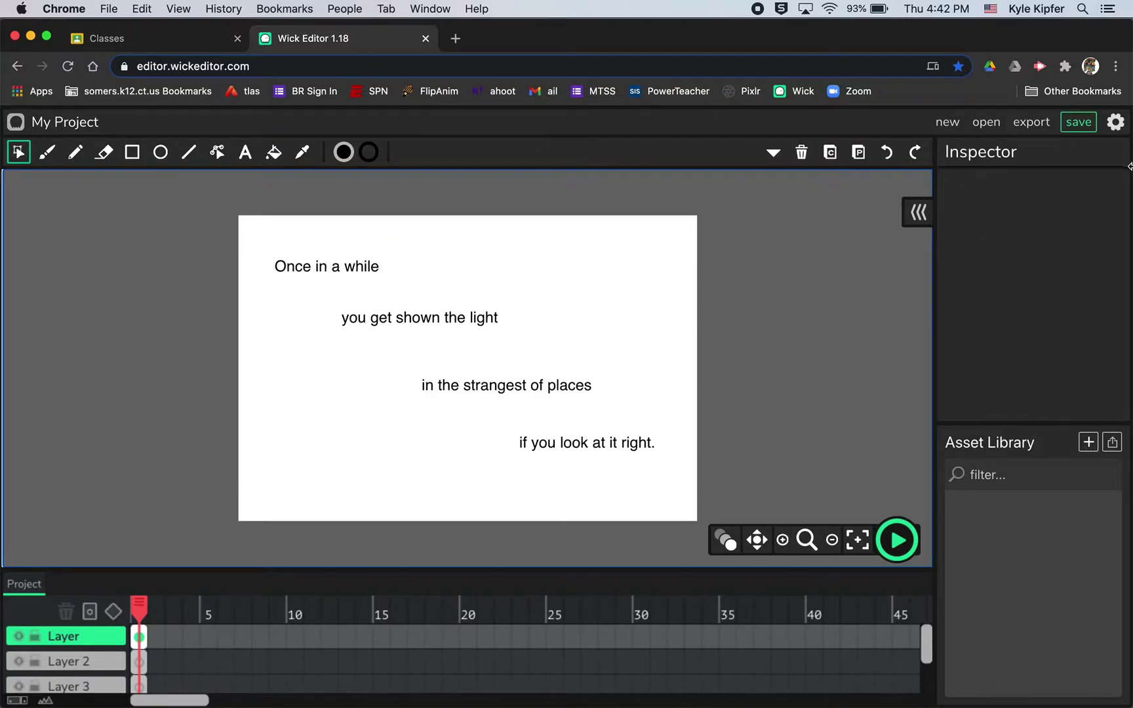
Step: Set the project background colour to light green B6E799 and apply it
{"action": "left_click", "coordinate": [1115, 123]}
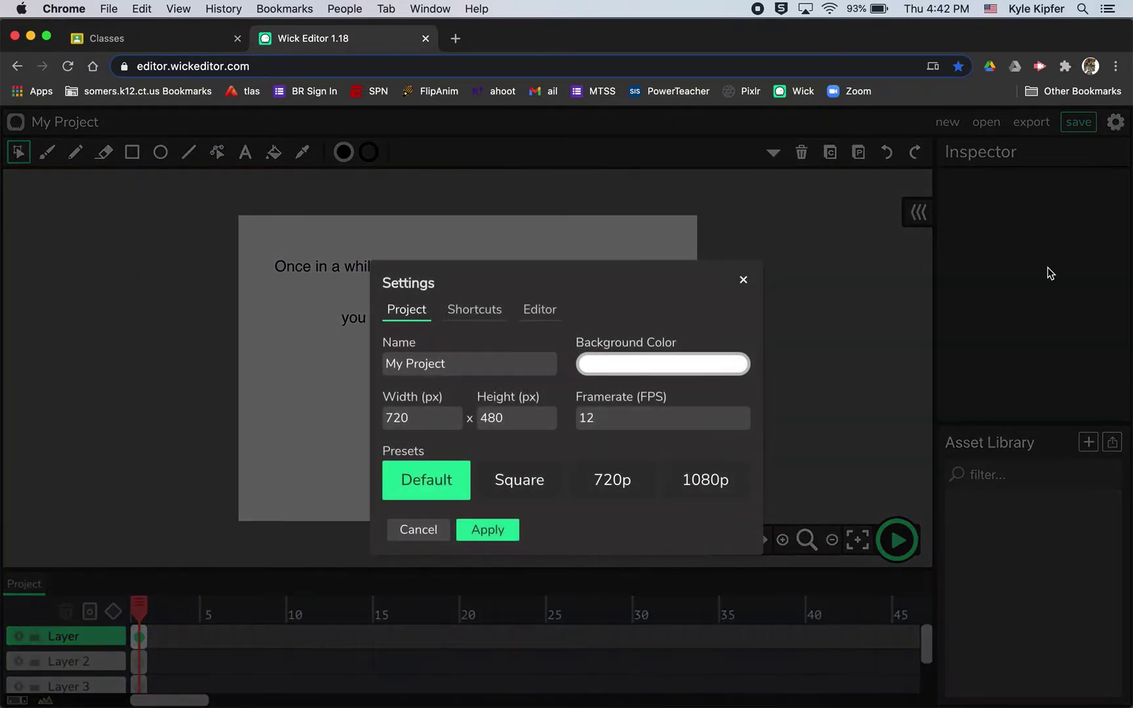
{"action": "left_click", "coordinate": [653, 373]}
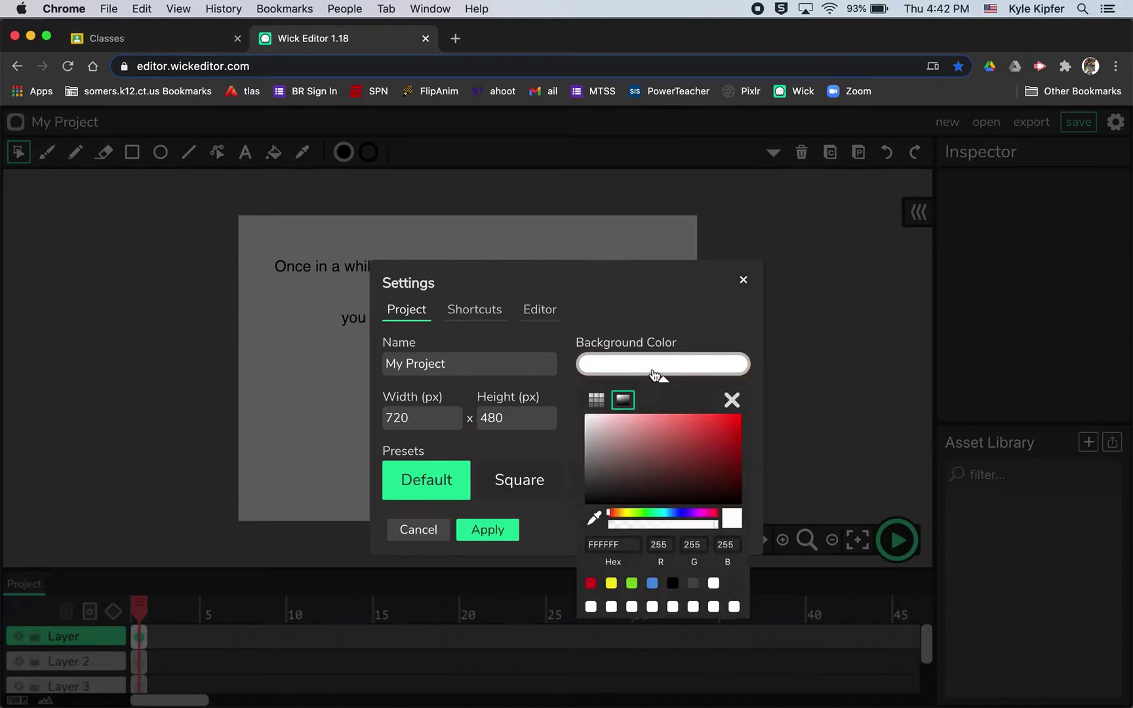
{"action": "left_click", "coordinate": [638, 513]}
{"action": "left_click", "coordinate": [656, 429]}
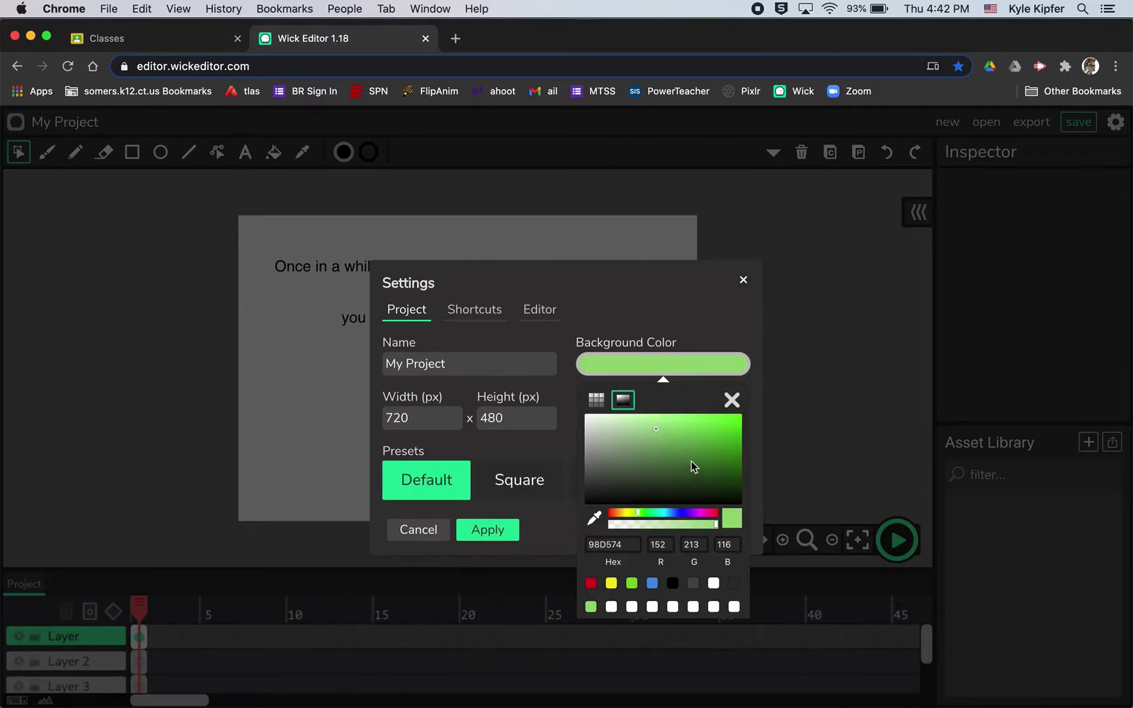
{"action": "left_click", "coordinate": [654, 453]}
{"action": "left_click", "coordinate": [631, 446]}
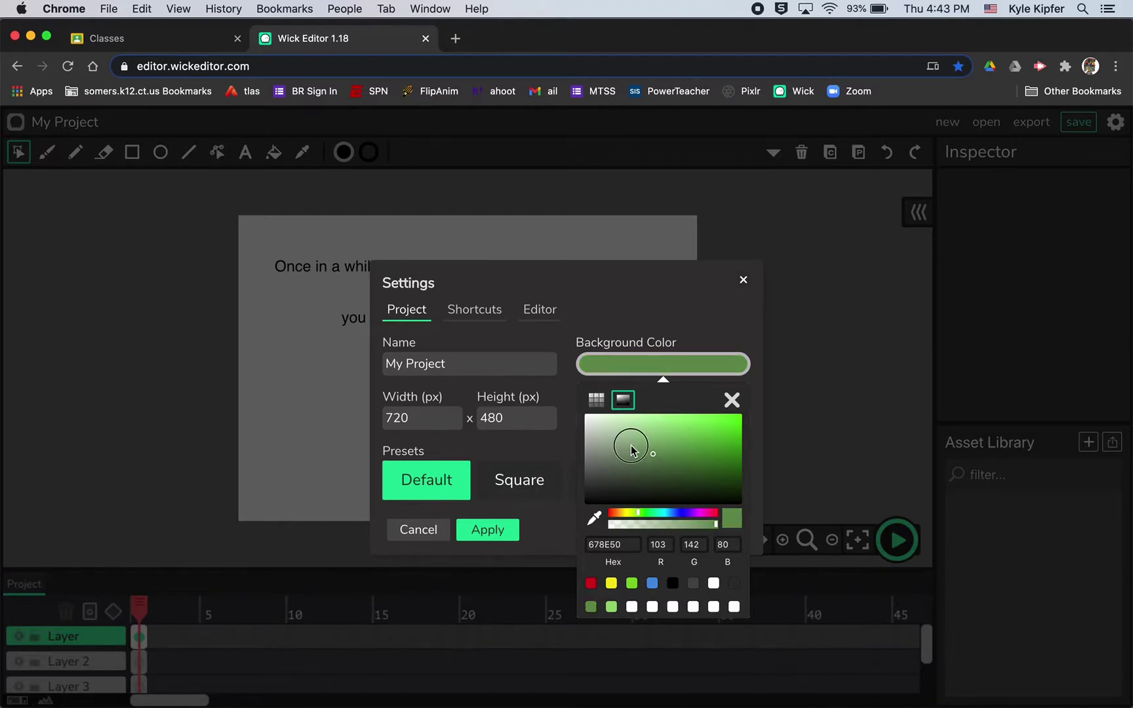
{"action": "left_click", "coordinate": [629, 429]}
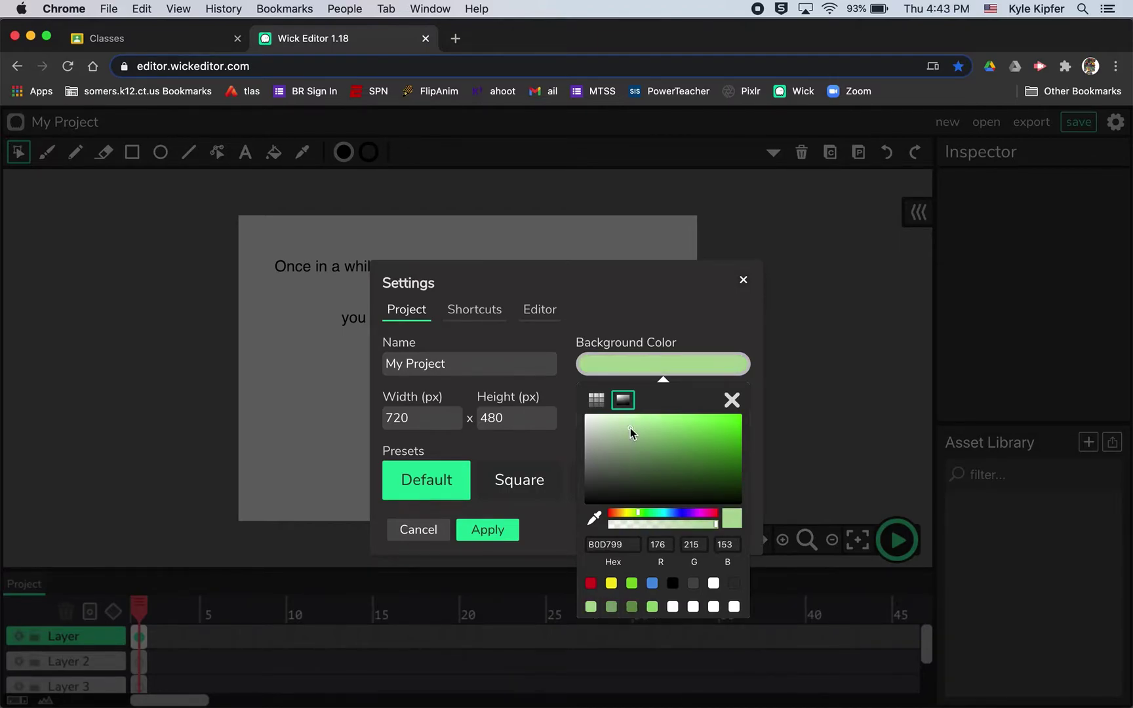
{"action": "left_click", "coordinate": [638, 423]}
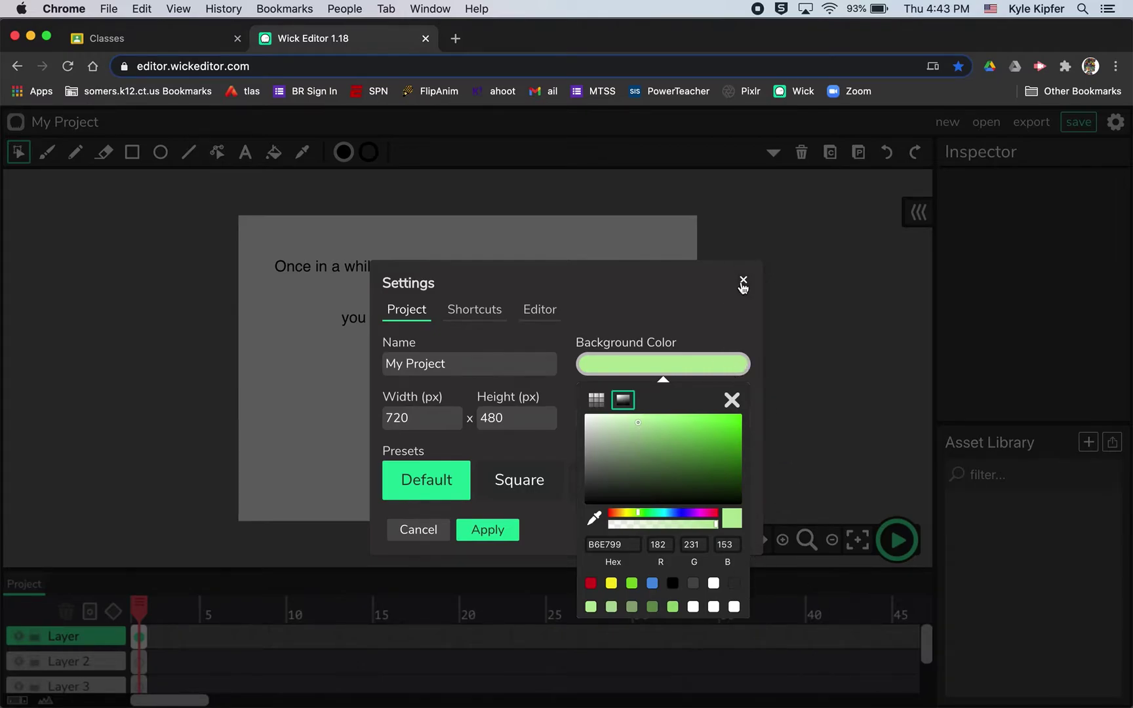
{"action": "left_click", "coordinate": [499, 535]}
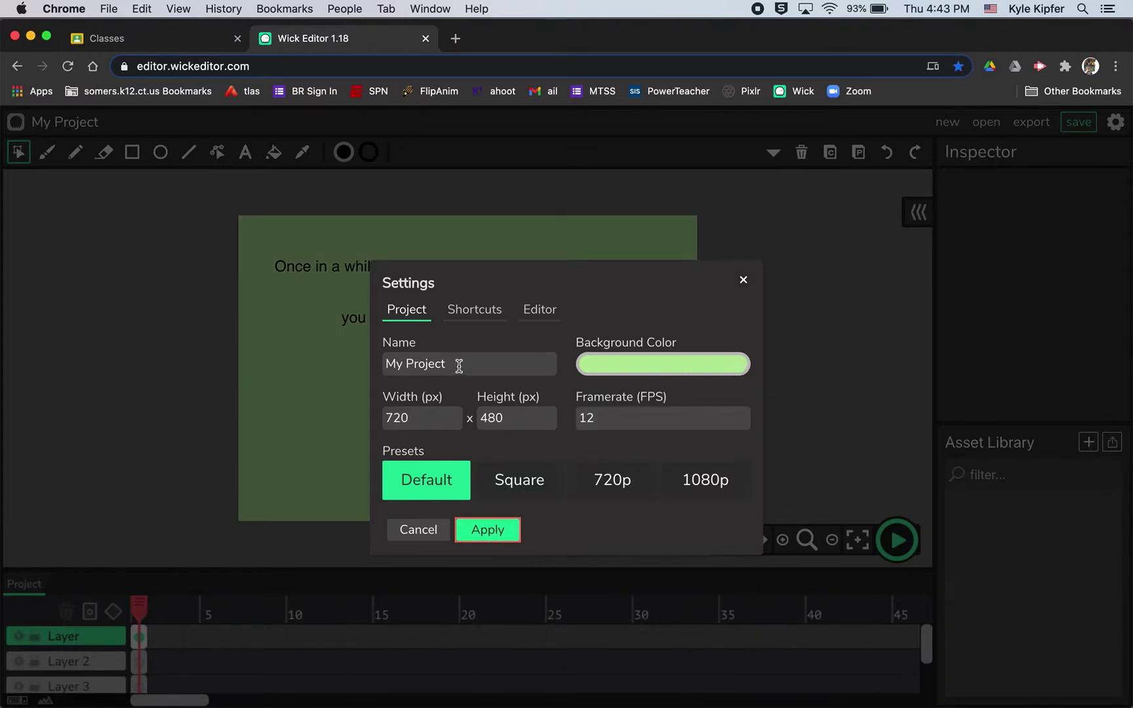
Step: Rename the project to 'lyric', apply, and close Settings
{"action": "left_click_drag", "start_coordinate": [459, 365], "coordinate": [272, 363]}
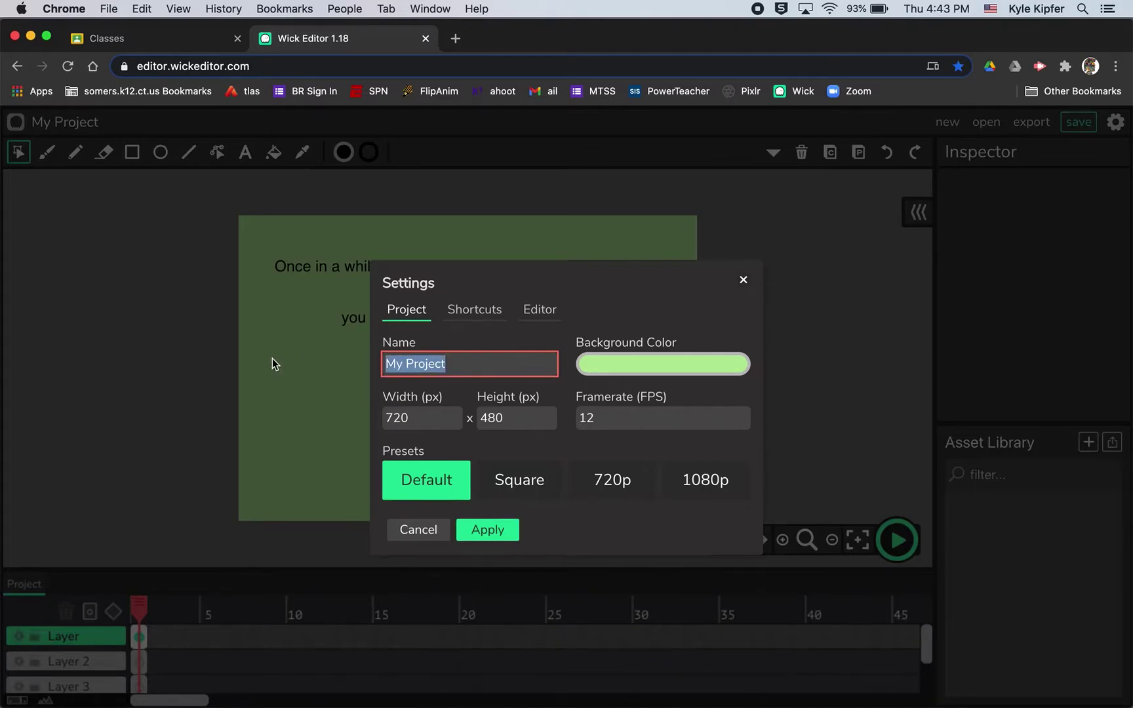
{"action": "type", "text": "lyric"}
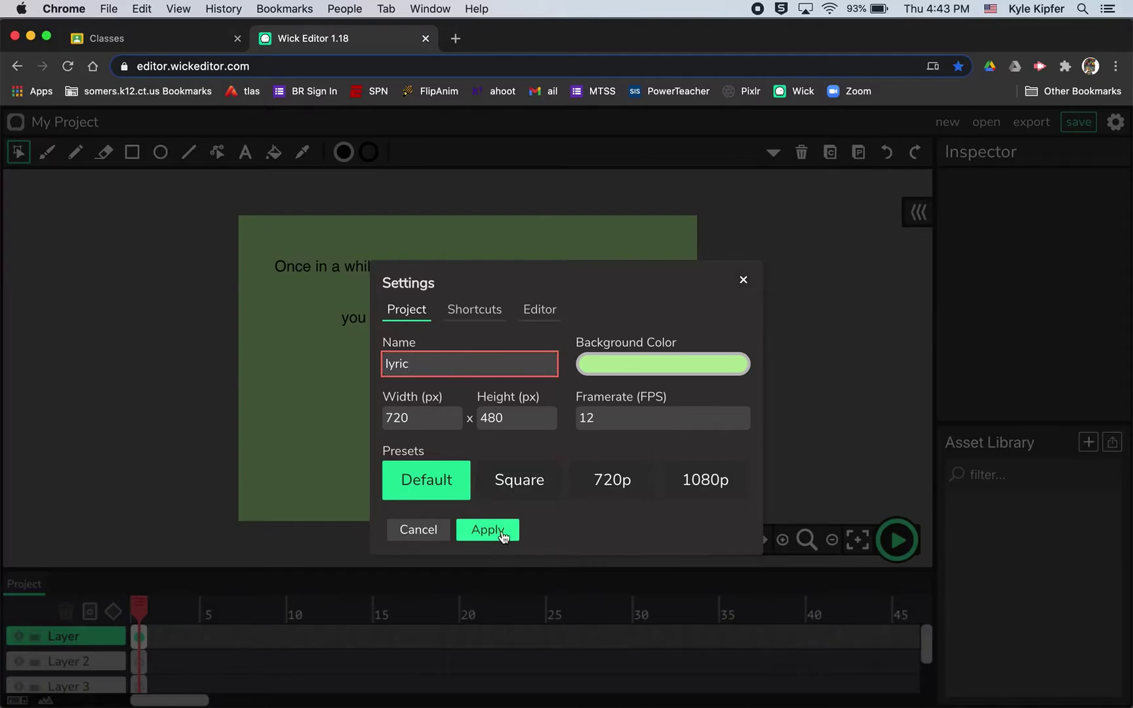
{"action": "left_click", "coordinate": [502, 532]}
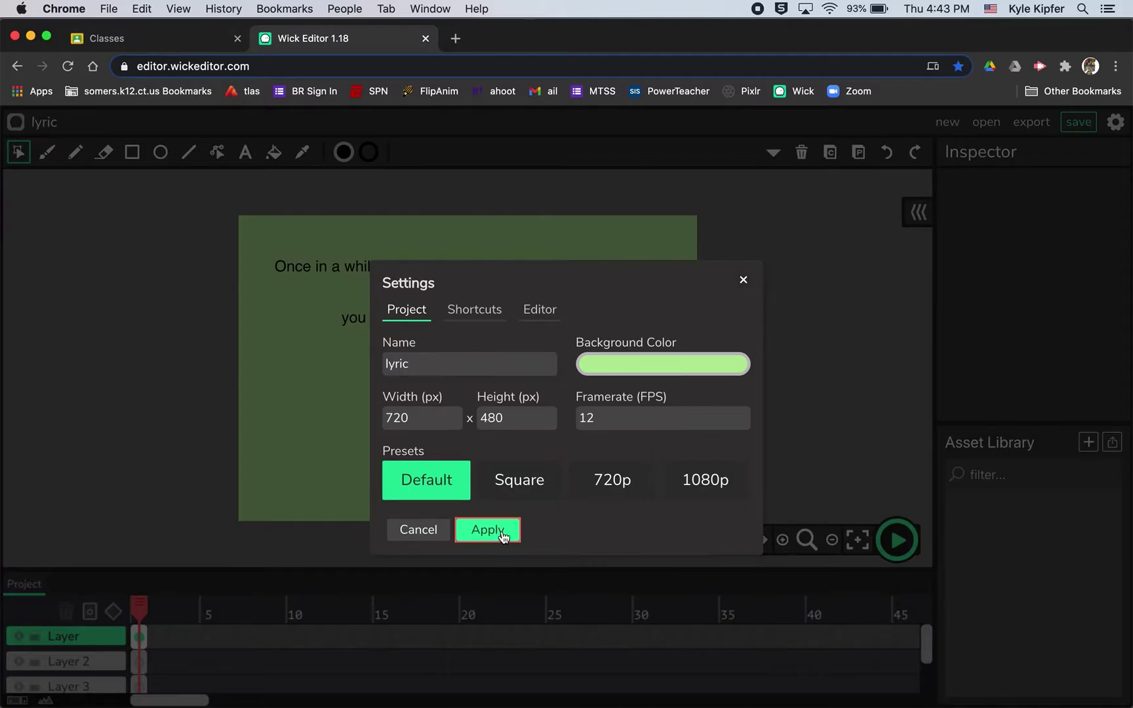
{"action": "left_click", "coordinate": [744, 282]}
Step: Set 'Once in a while' in the Abril Fatface font
{"action": "left_click", "coordinate": [370, 276]}
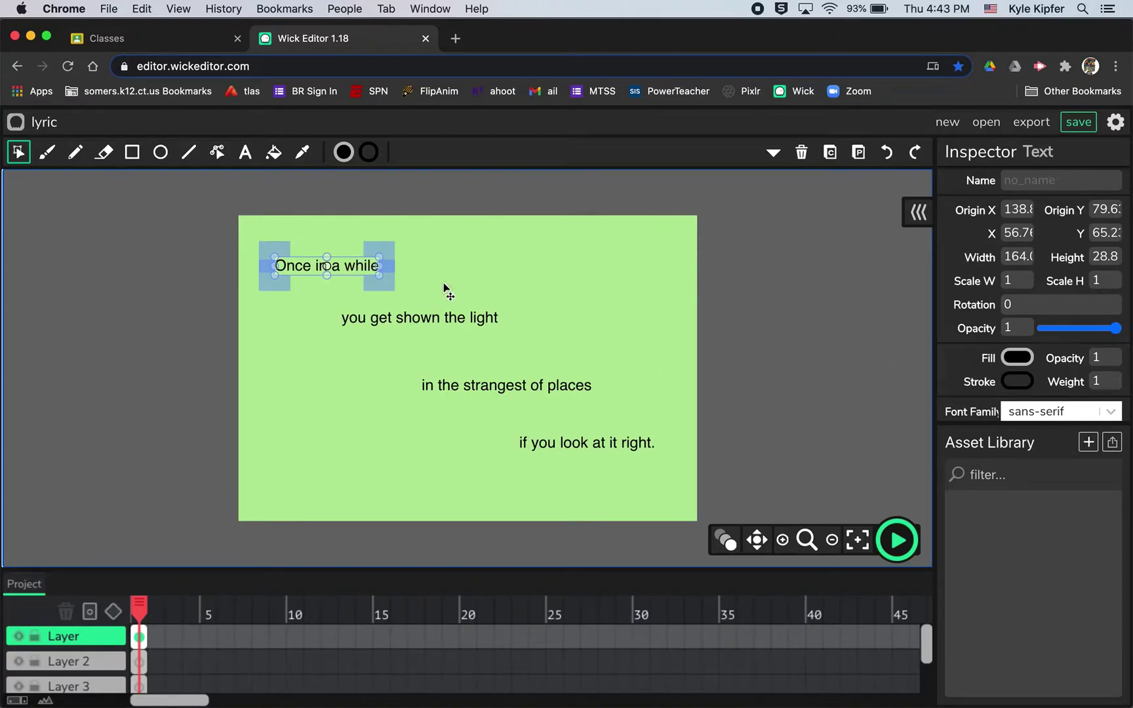
{"action": "scroll", "coordinate": [1109, 417], "scroll_direction": "down", "scroll_amount": 2}
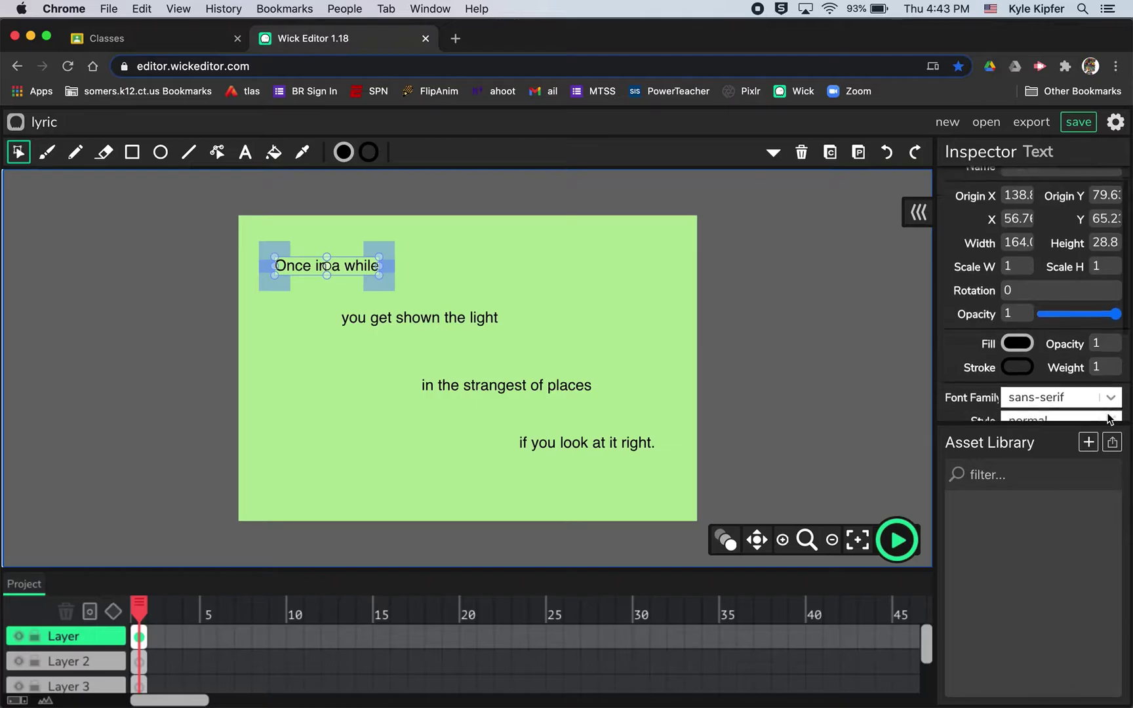
{"action": "left_click", "coordinate": [1116, 369]}
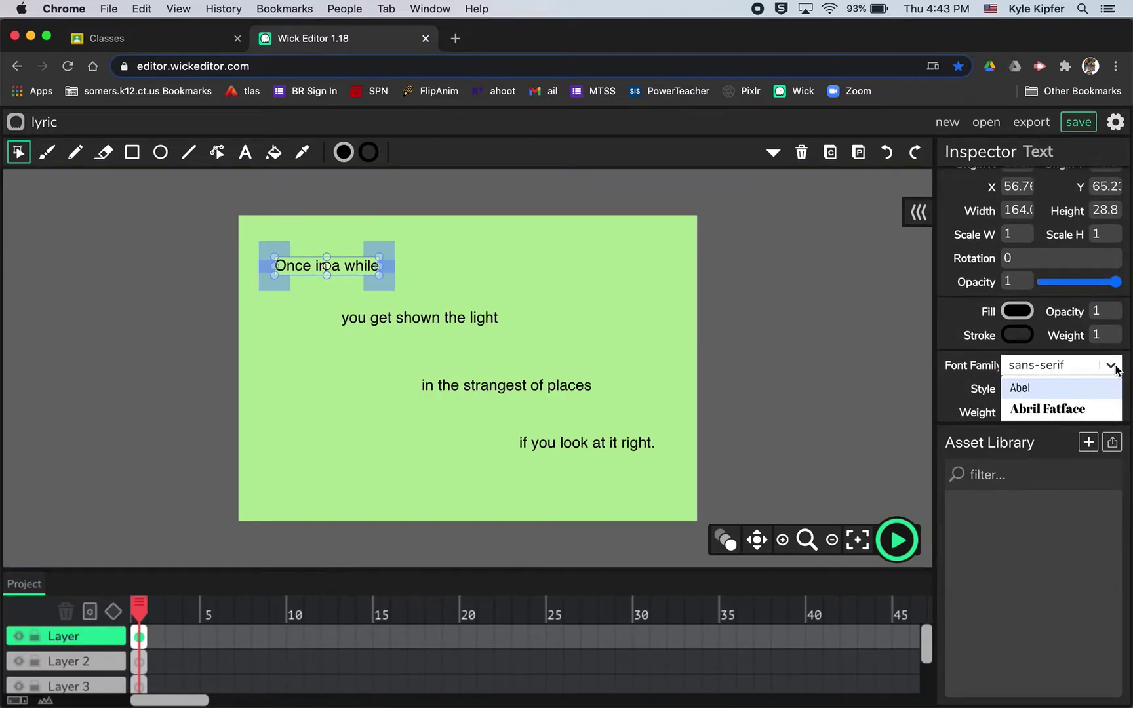
{"action": "scroll", "coordinate": [1045, 389], "scroll_direction": "down", "scroll_amount": 1}
{"action": "left_click", "coordinate": [1051, 384]}
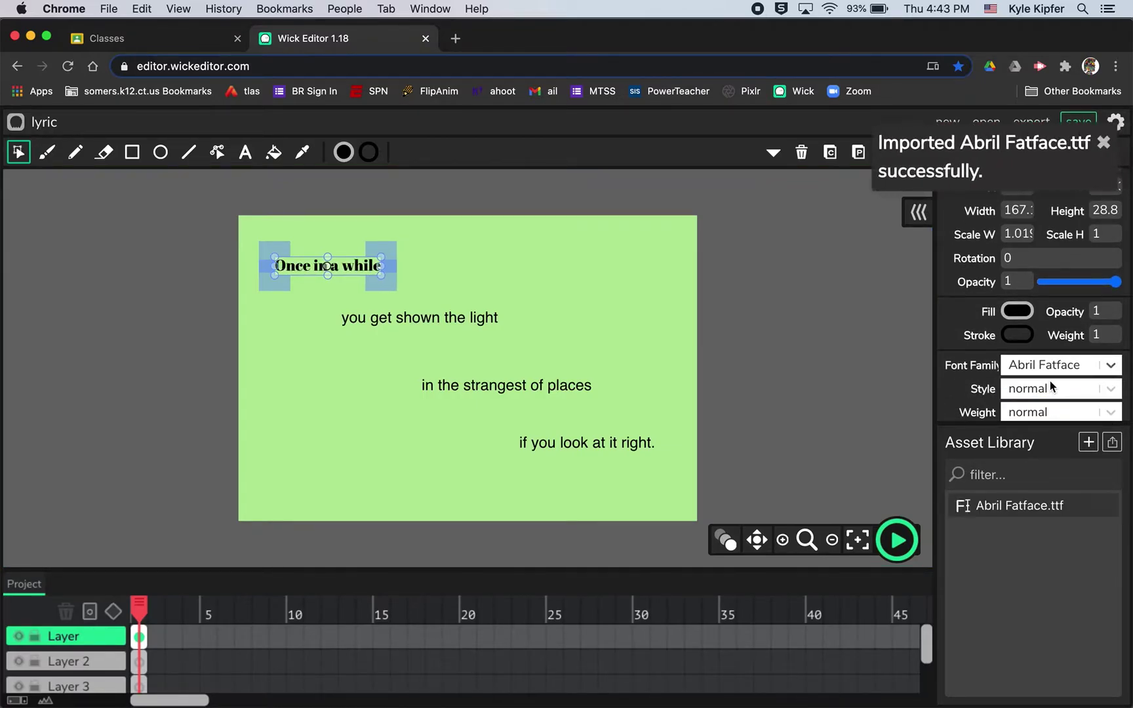
Step: Set 'you get shown the light' in Architects Daughter, then deselect it
{"action": "left_click", "coordinate": [472, 324]}
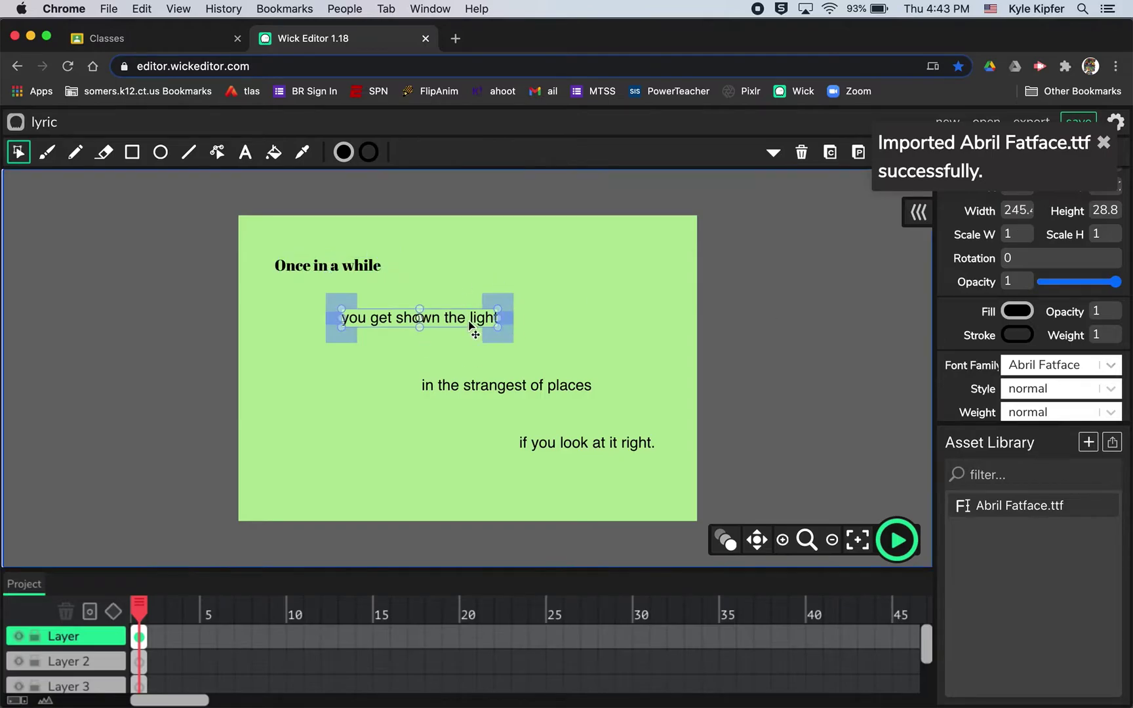
{"action": "left_click", "coordinate": [1108, 365]}
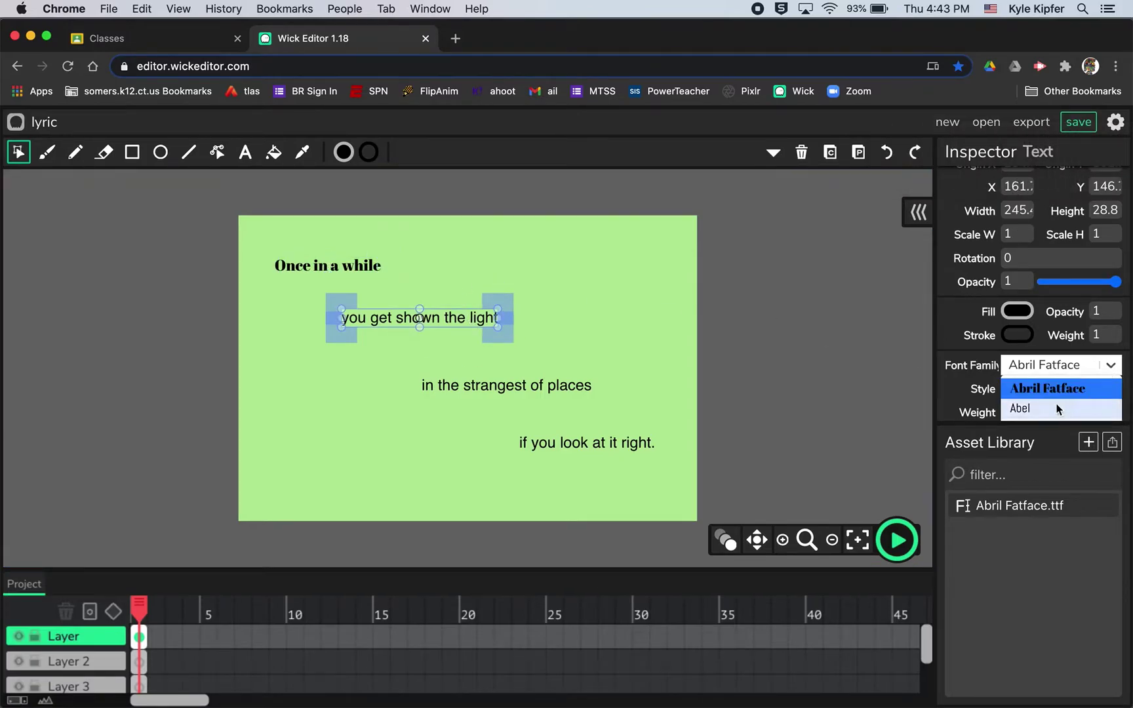
{"action": "scroll", "coordinate": [1049, 404], "scroll_direction": "down", "scroll_amount": 2}
{"action": "scroll", "coordinate": [1057, 408], "scroll_direction": "down", "scroll_amount": 5}
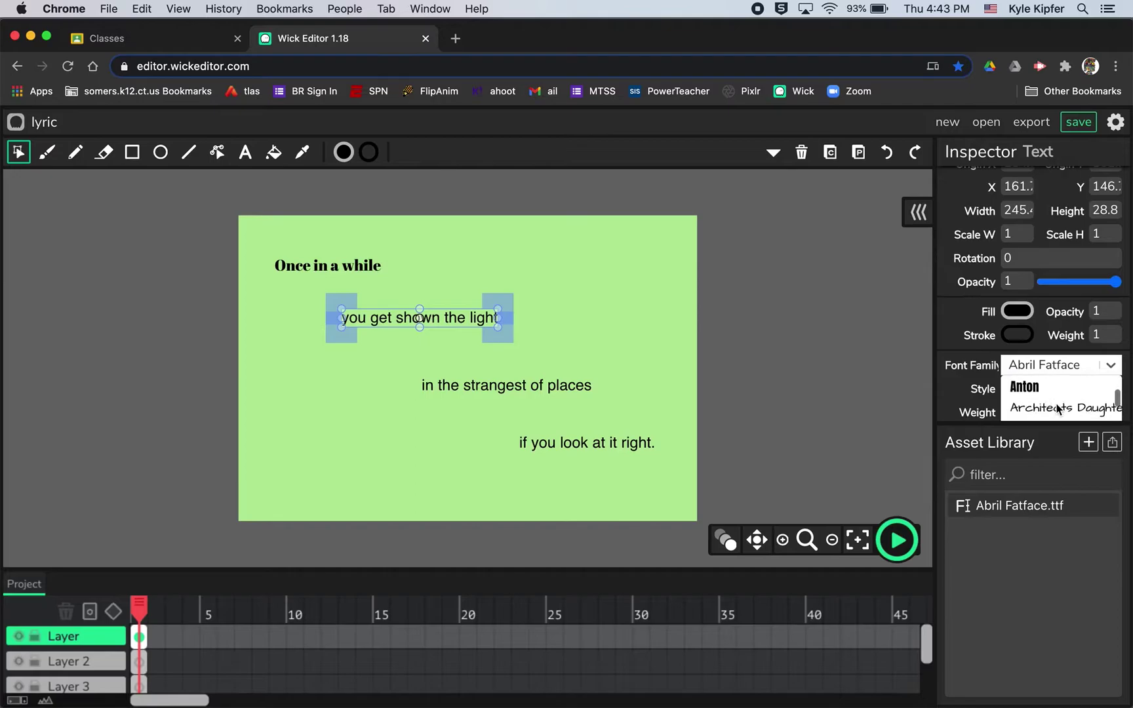
{"action": "scroll", "coordinate": [1058, 400], "scroll_direction": "down", "scroll_amount": 1}
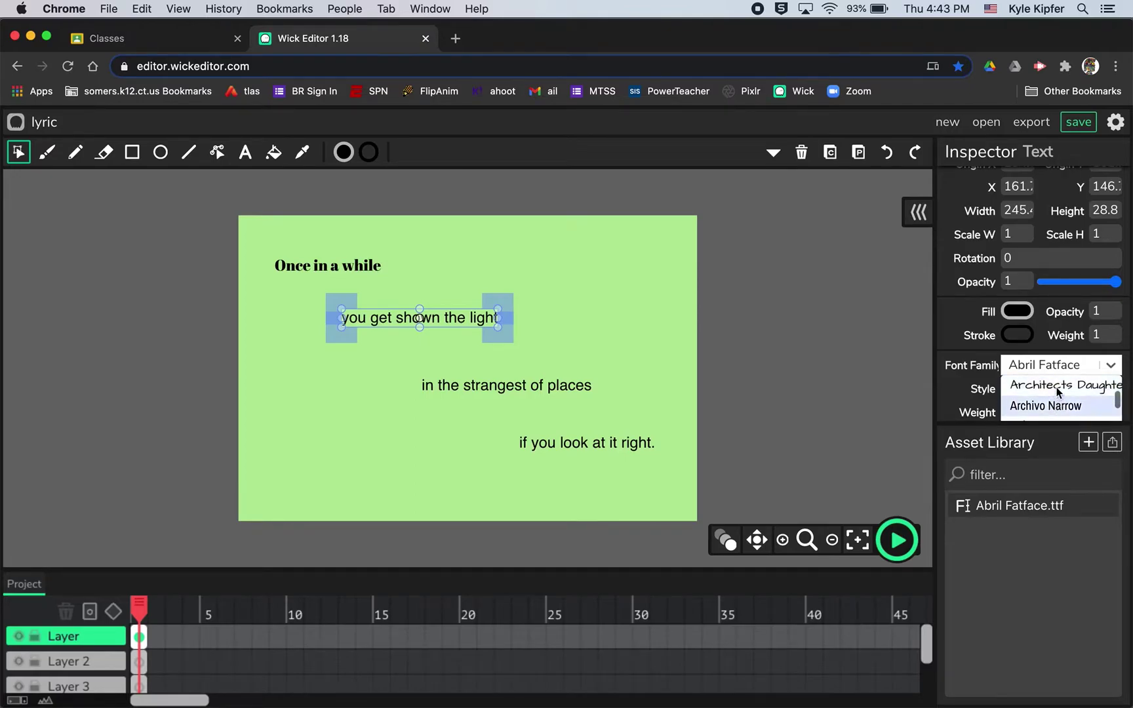
{"action": "left_click", "coordinate": [1058, 387]}
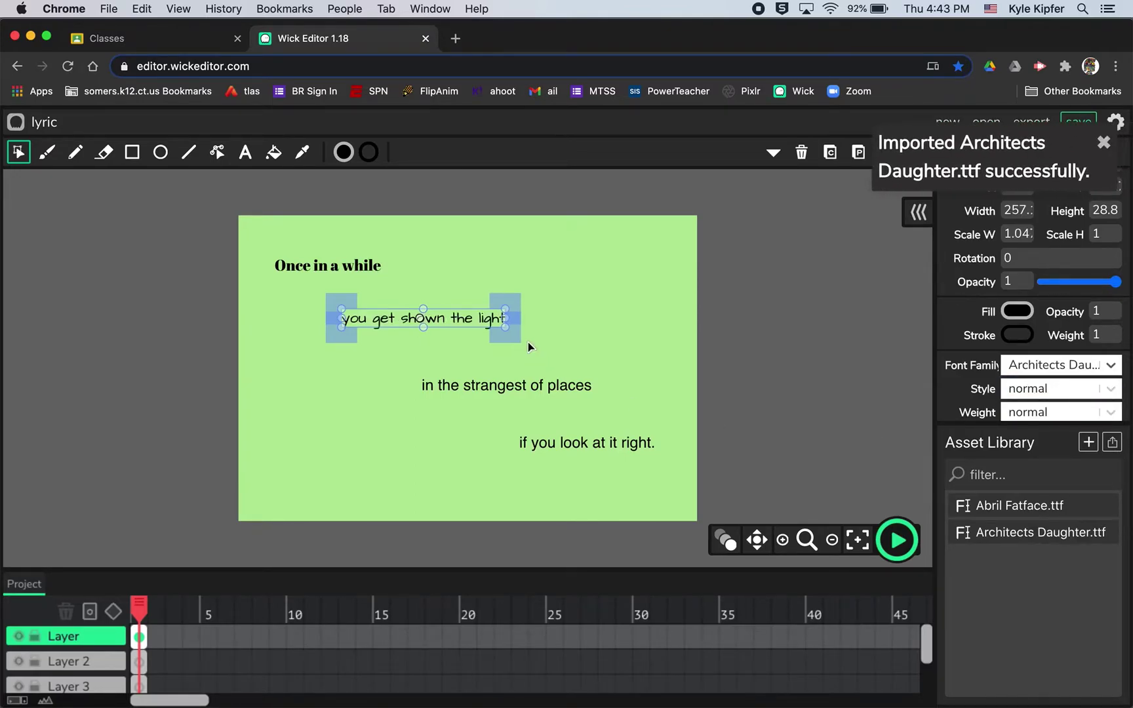
{"action": "left_click", "coordinate": [581, 289]}
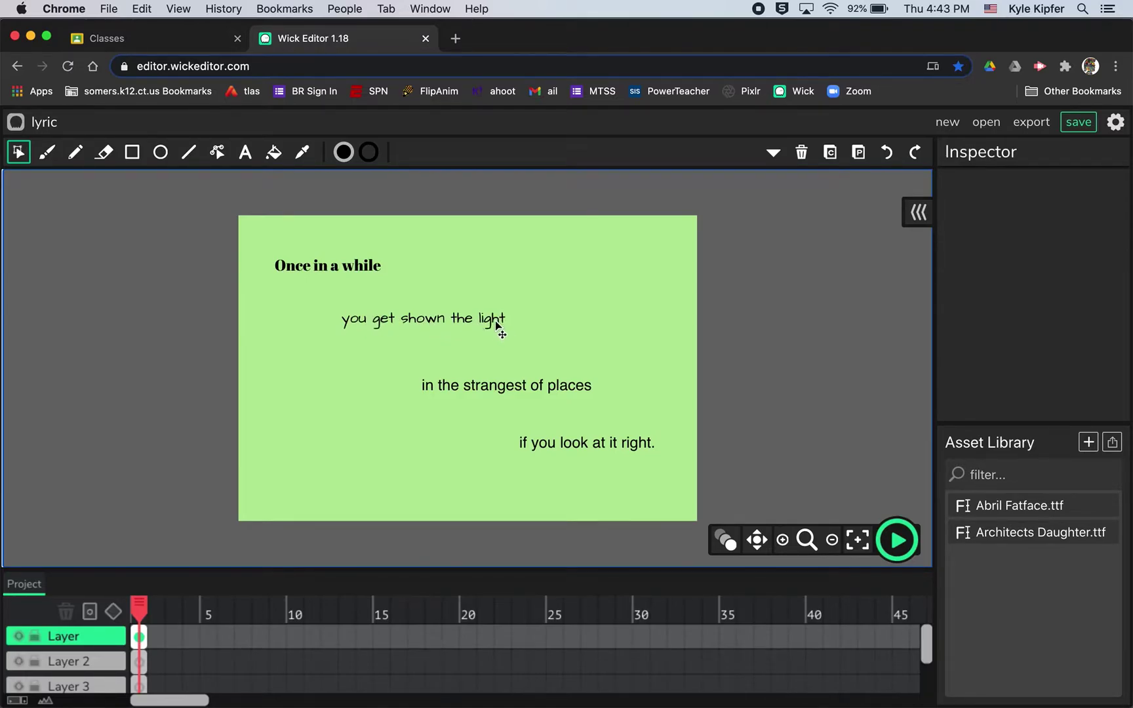
Step: Try the Fjalla One font on 'in the strangest of places'
{"action": "left_click", "coordinate": [538, 390]}
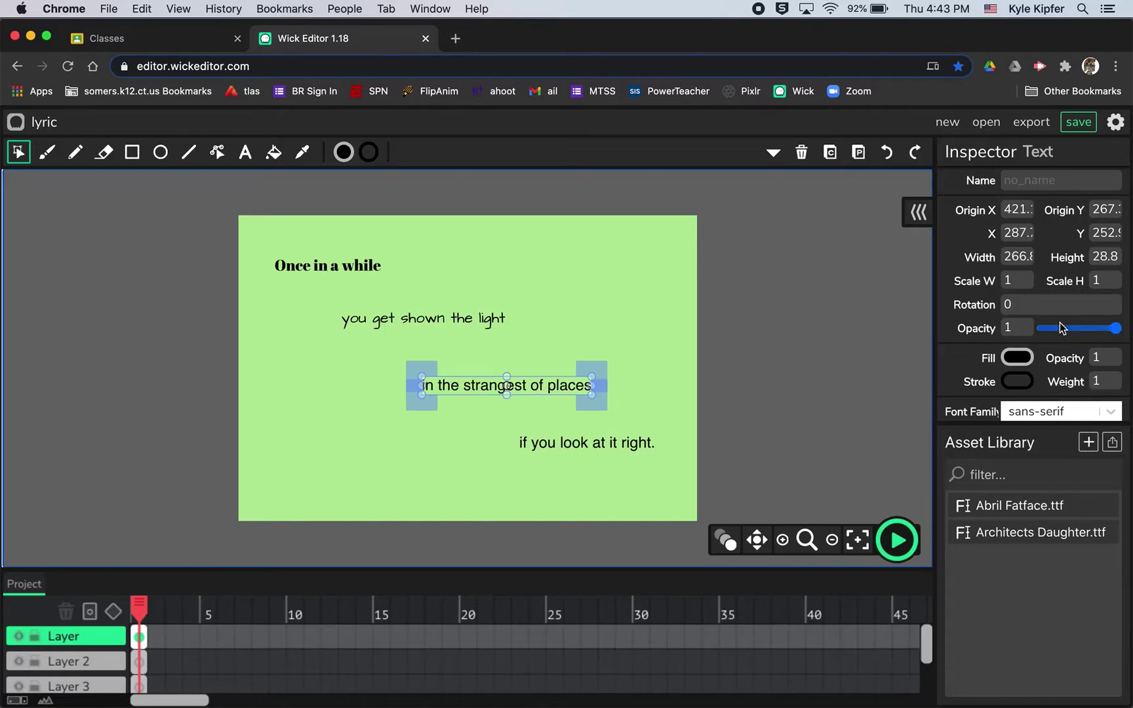
{"action": "scroll", "coordinate": [1059, 321], "scroll_direction": "down", "scroll_amount": 3}
{"action": "left_click", "coordinate": [1106, 341]}
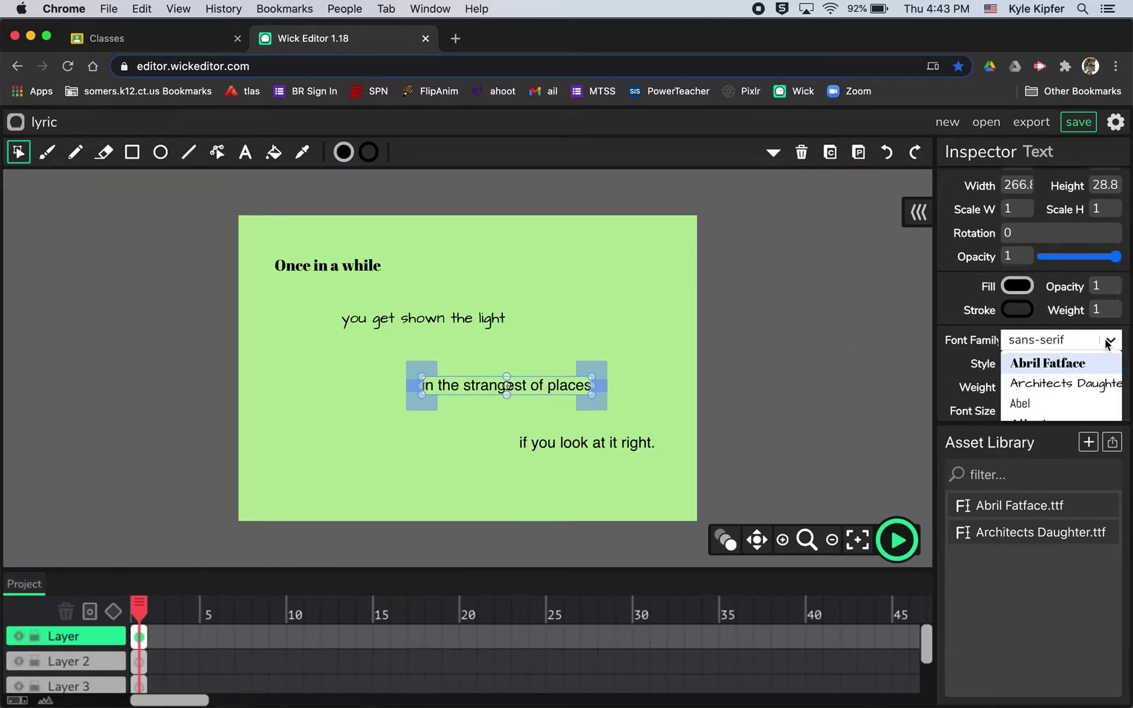
{"action": "scroll", "coordinate": [1043, 398], "scroll_direction": "down", "scroll_amount": 4}
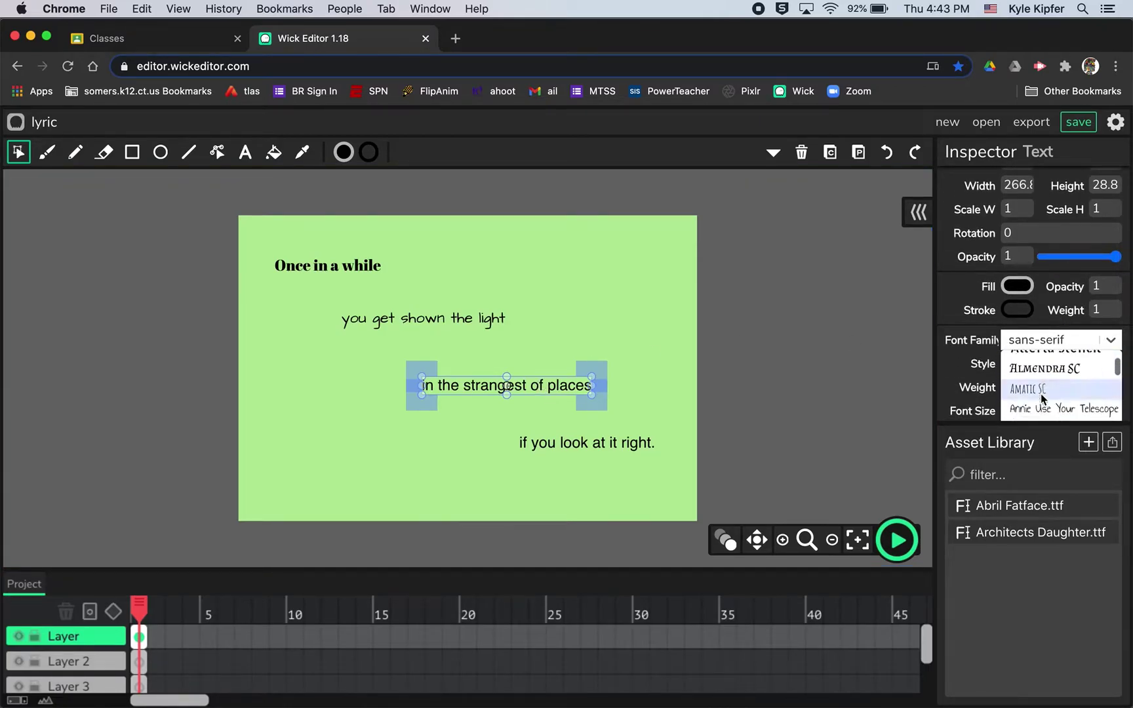
{"action": "scroll", "coordinate": [1043, 398], "scroll_direction": "down", "scroll_amount": 5}
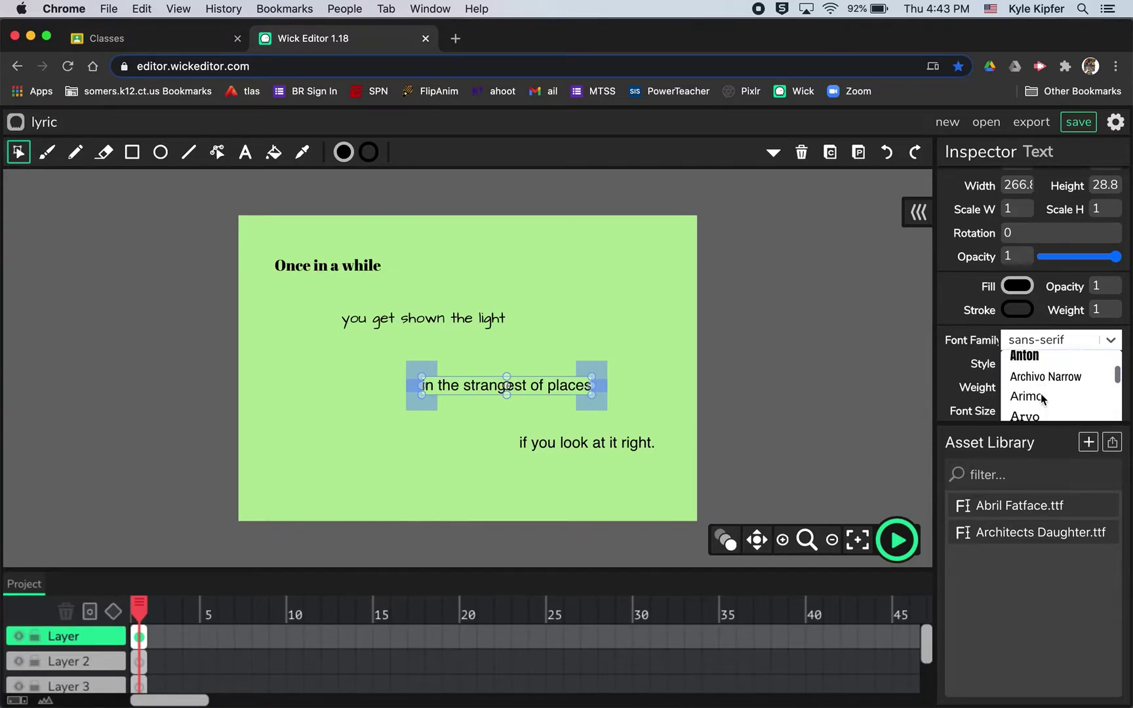
{"action": "scroll", "coordinate": [1042, 399], "scroll_direction": "down", "scroll_amount": 5}
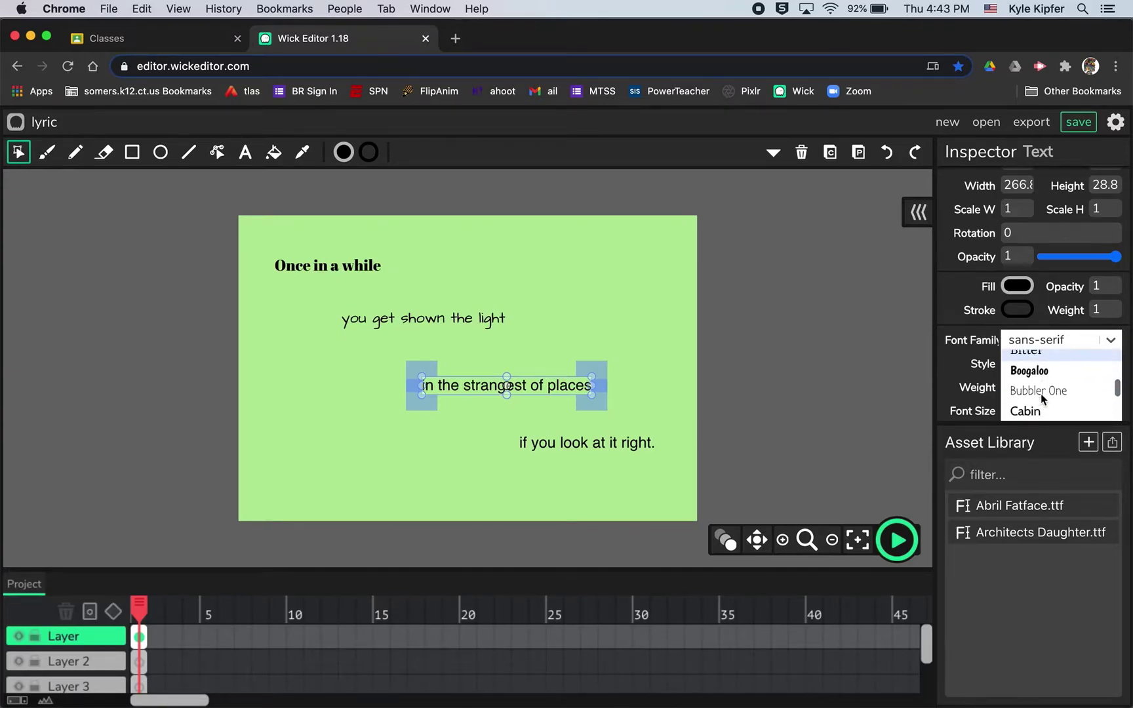
{"action": "scroll", "coordinate": [1042, 398], "scroll_direction": "down", "scroll_amount": 4}
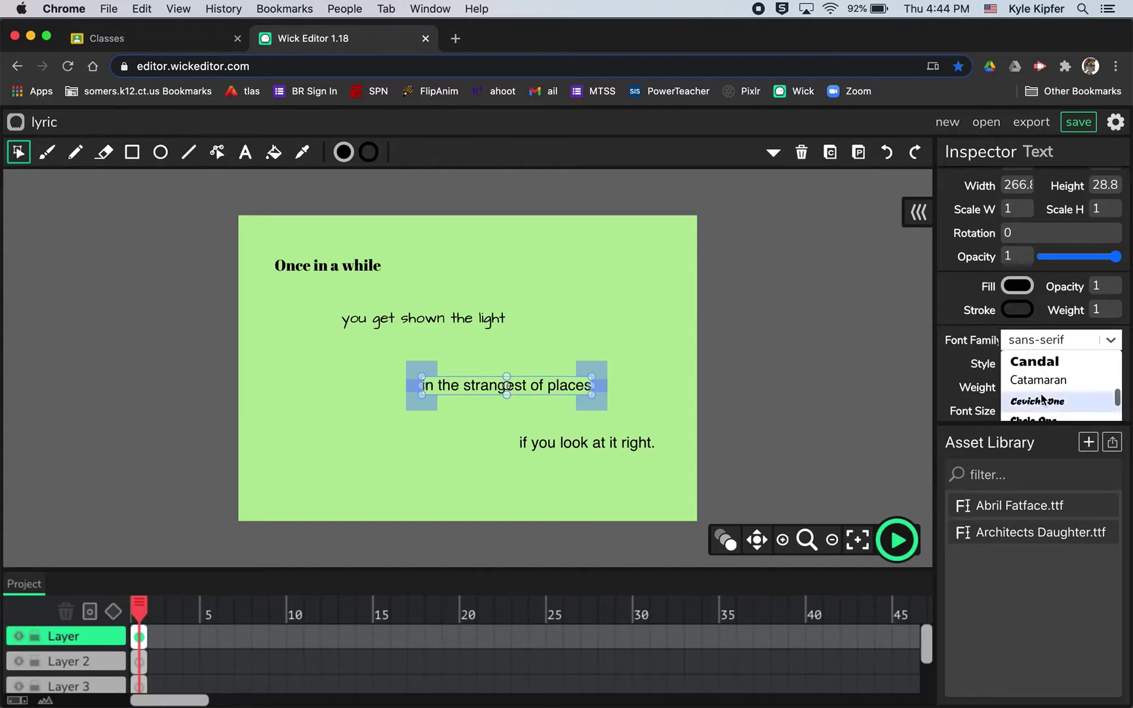
{"action": "scroll", "coordinate": [1042, 398], "scroll_direction": "down", "scroll_amount": 5}
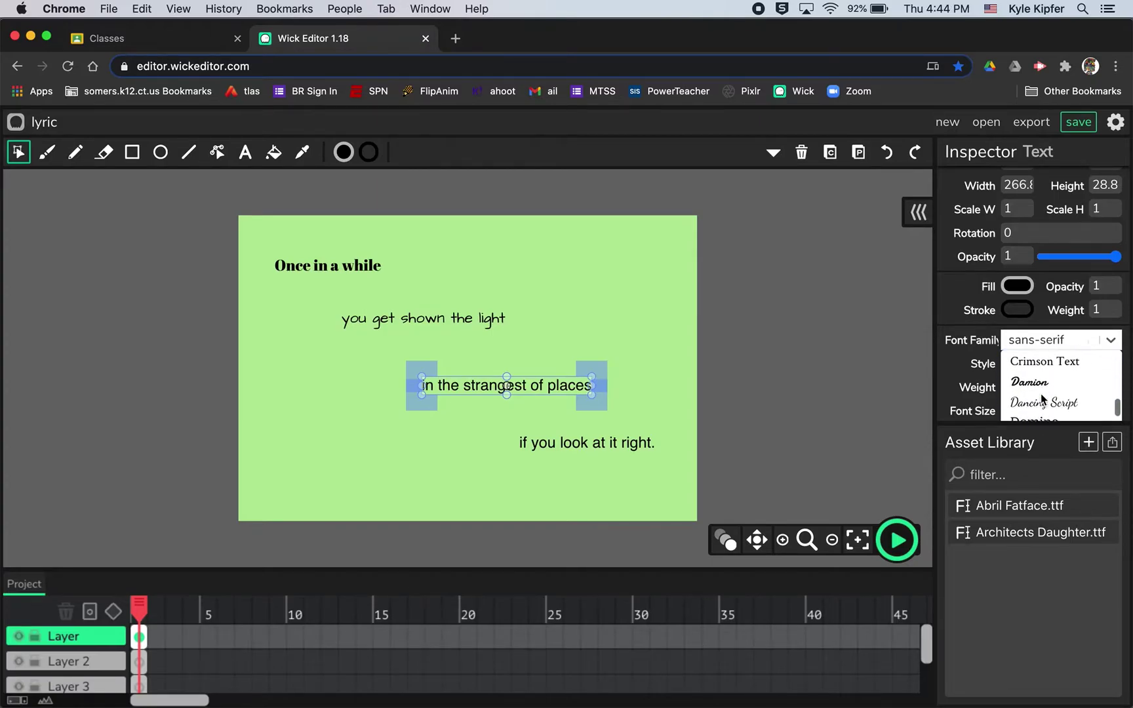
{"action": "scroll", "coordinate": [1042, 392], "scroll_direction": "down", "scroll_amount": 5}
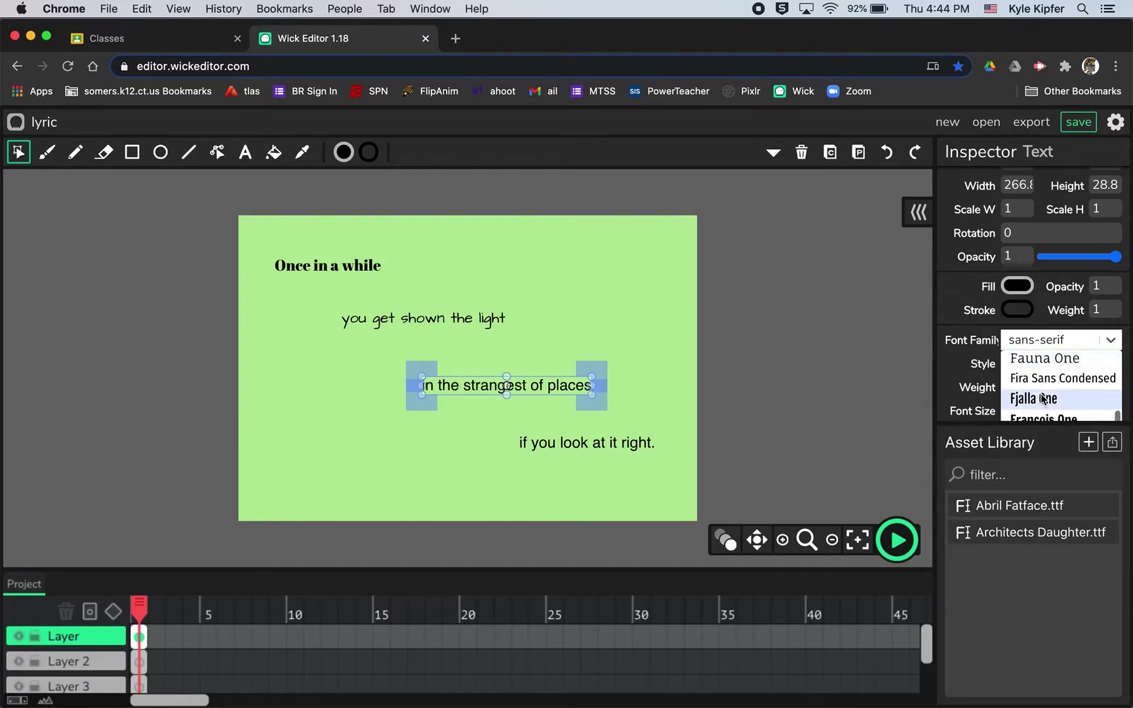
{"action": "scroll", "coordinate": [1044, 393], "scroll_direction": "down", "scroll_amount": 2}
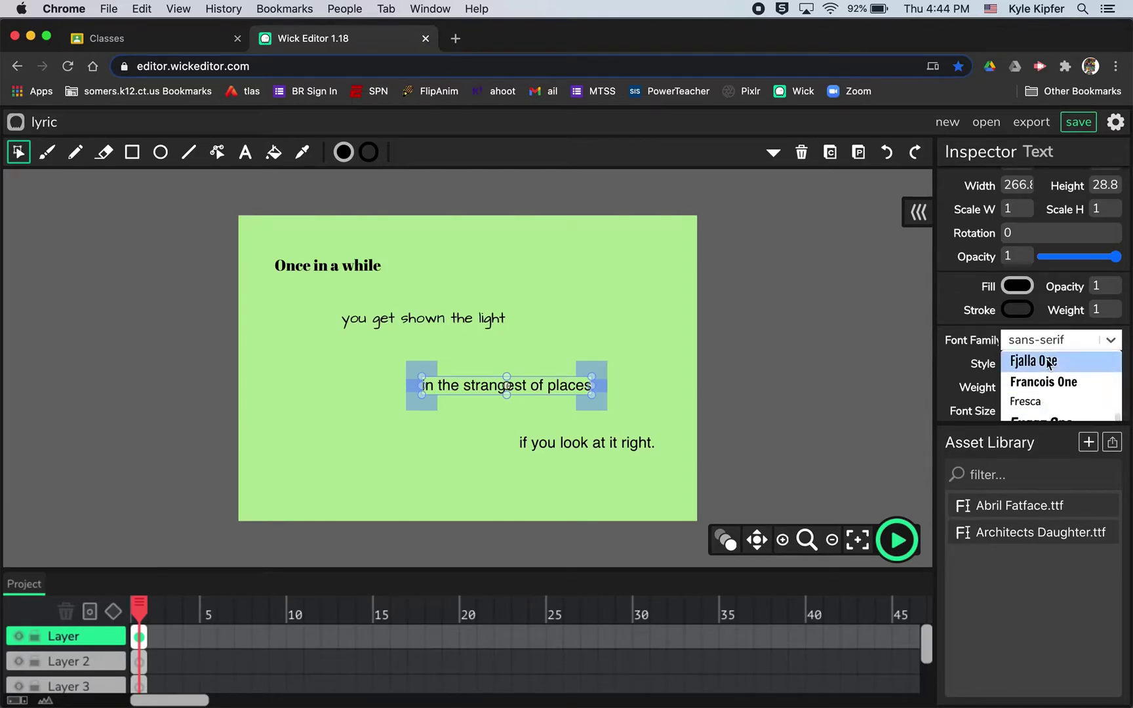
{"action": "left_click", "coordinate": [1047, 360]}
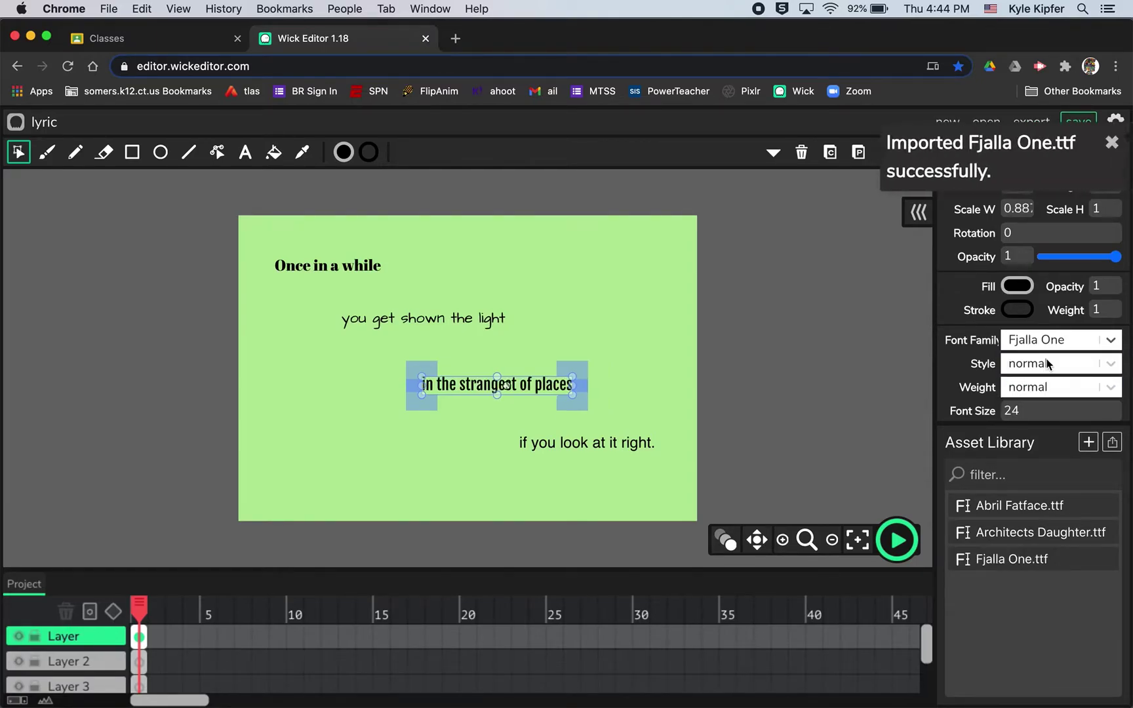
Step: Switch that line's font to Geostar Fill instead
{"action": "left_click", "coordinate": [1114, 341]}
{"action": "scroll", "coordinate": [1042, 390], "scroll_direction": "down", "scroll_amount": 15}
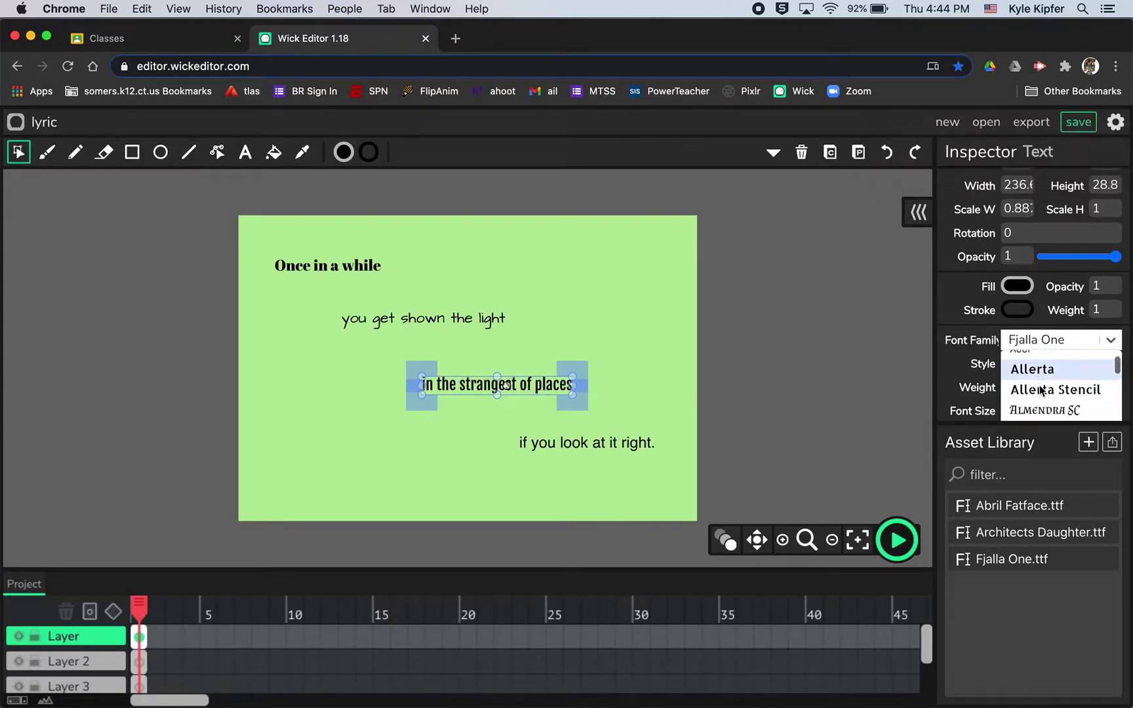
{"action": "scroll", "coordinate": [1041, 392], "scroll_direction": "down", "scroll_amount": 6}
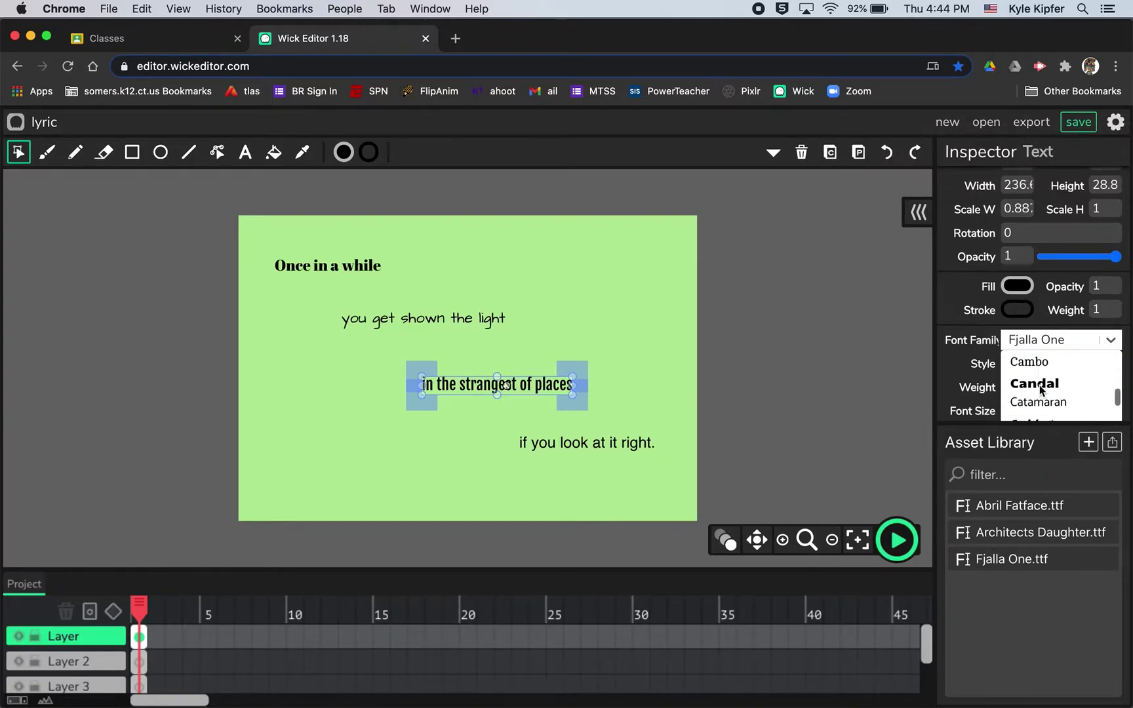
{"action": "scroll", "coordinate": [1041, 392], "scroll_direction": "down", "scroll_amount": 4}
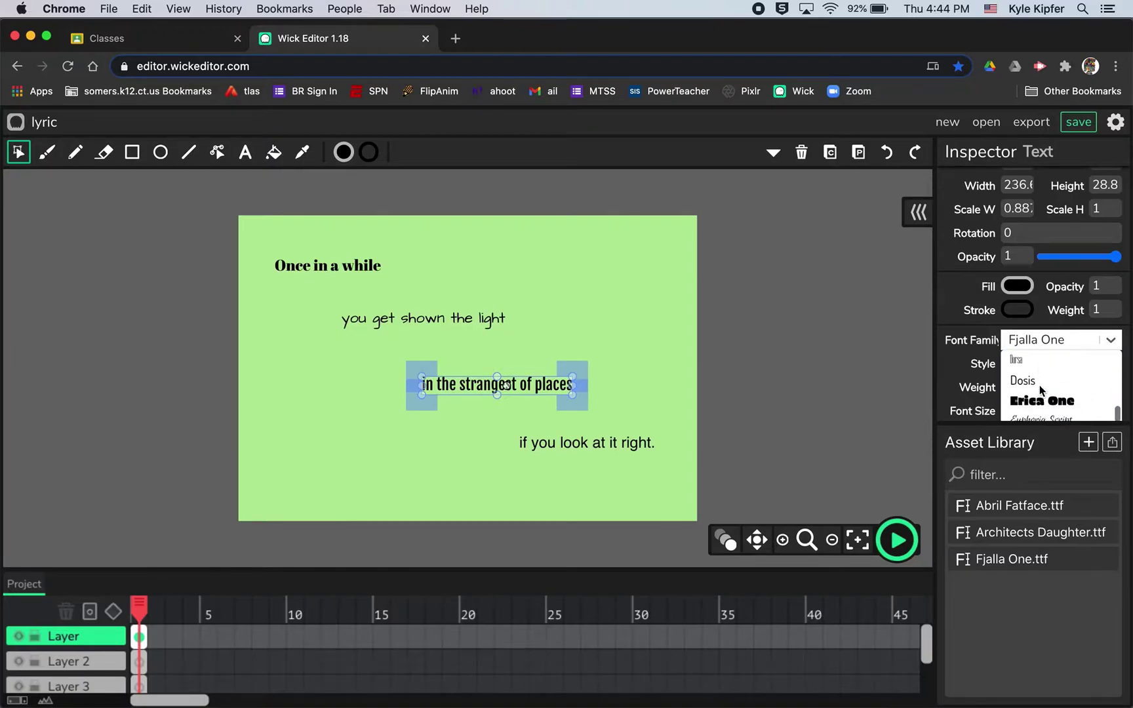
{"action": "scroll", "coordinate": [1041, 391], "scroll_direction": "up", "scroll_amount": 2}
{"action": "scroll", "coordinate": [1041, 392], "scroll_direction": "down", "scroll_amount": 4}
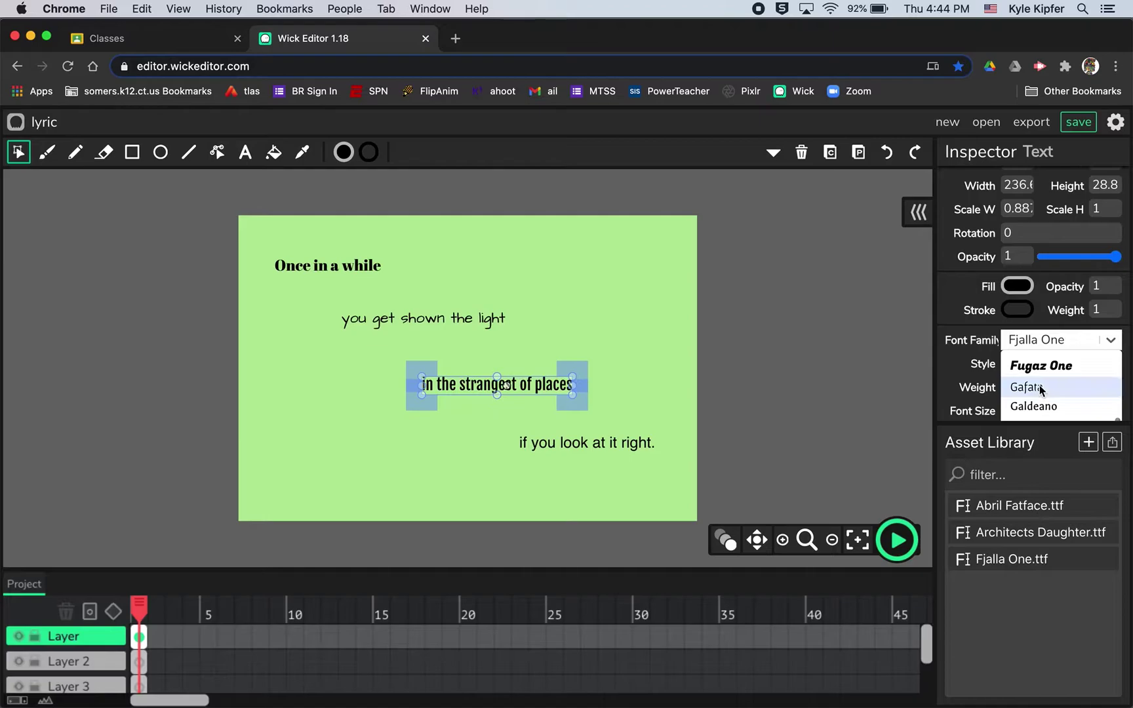
{"action": "scroll", "coordinate": [1041, 390], "scroll_direction": "down", "scroll_amount": 2}
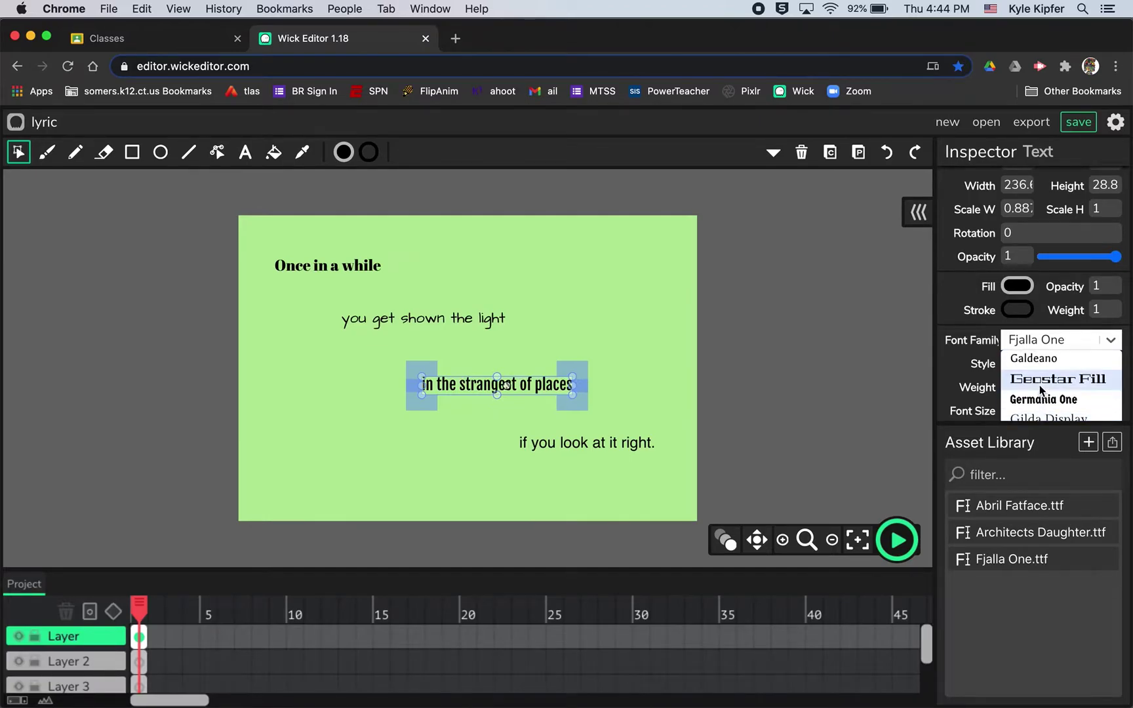
{"action": "left_click", "coordinate": [1040, 387]}
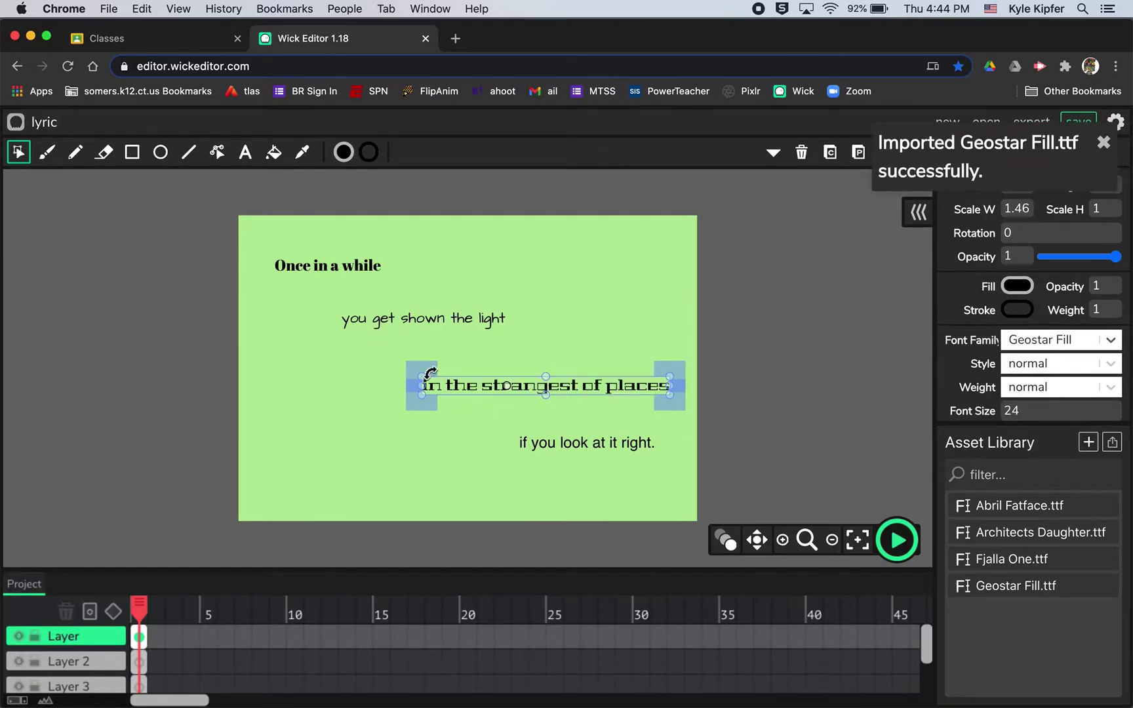
Step: Scale up the top three lyric lines and shift 'in the strangest of places' left
{"action": "mouse_move", "coordinate": [423, 377]}
{"action": "left_mouse_down"}
{"action": "mouse_move", "coordinate": [377, 379]}
{"action": "mouse_move", "coordinate": [401, 373]}
{"action": "left_mouse_up"}
{"action": "left_click_drag", "start_coordinate": [548, 390], "coordinate": [464, 394]}
{"action": "left_click", "coordinate": [488, 319]}
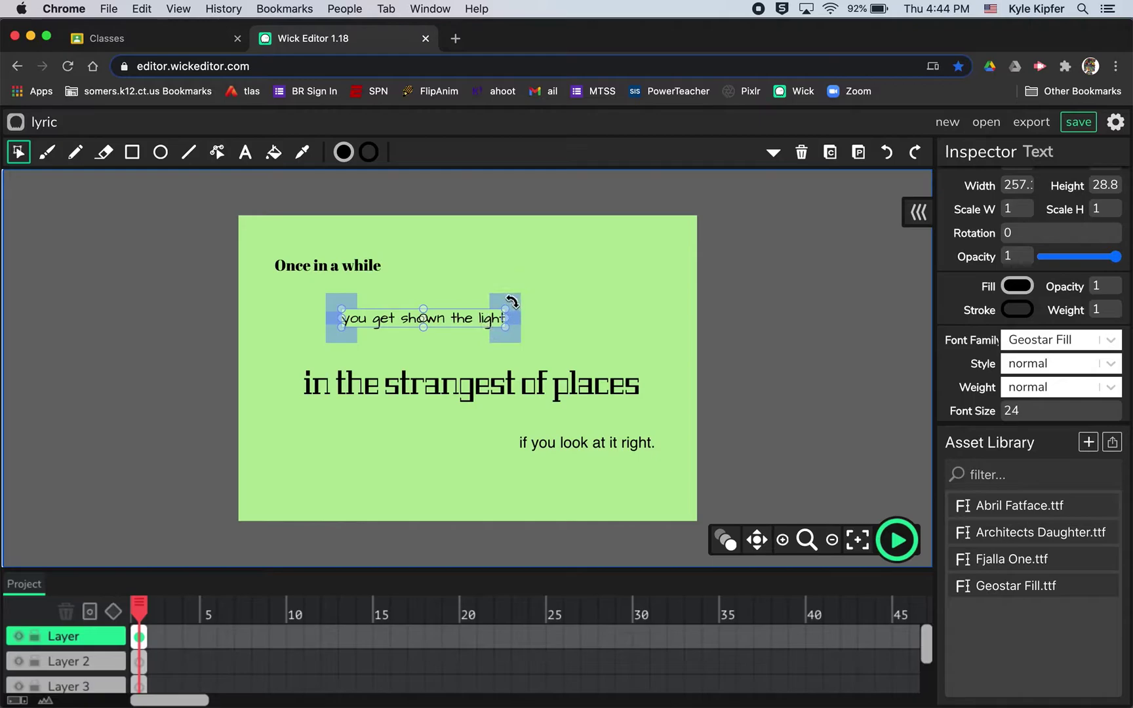
{"action": "left_click_drag", "start_coordinate": [502, 309], "coordinate": [577, 298]}
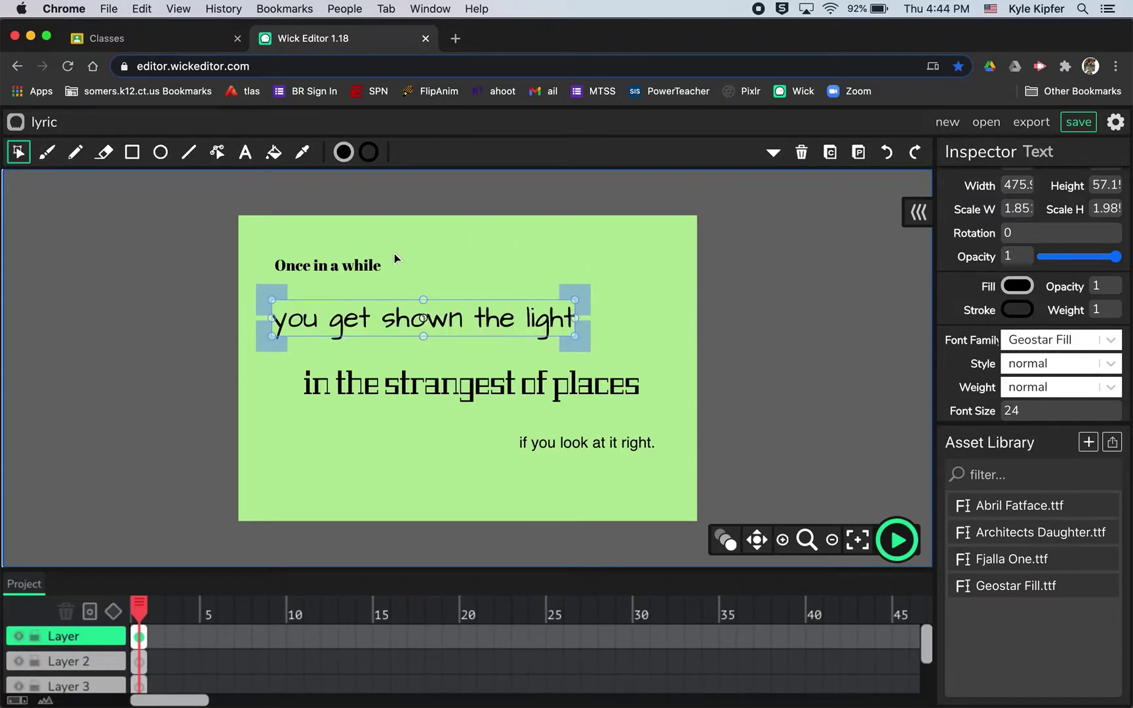
{"action": "left_click", "coordinate": [370, 270]}
{"action": "left_click_drag", "start_coordinate": [384, 275], "coordinate": [415, 274]}
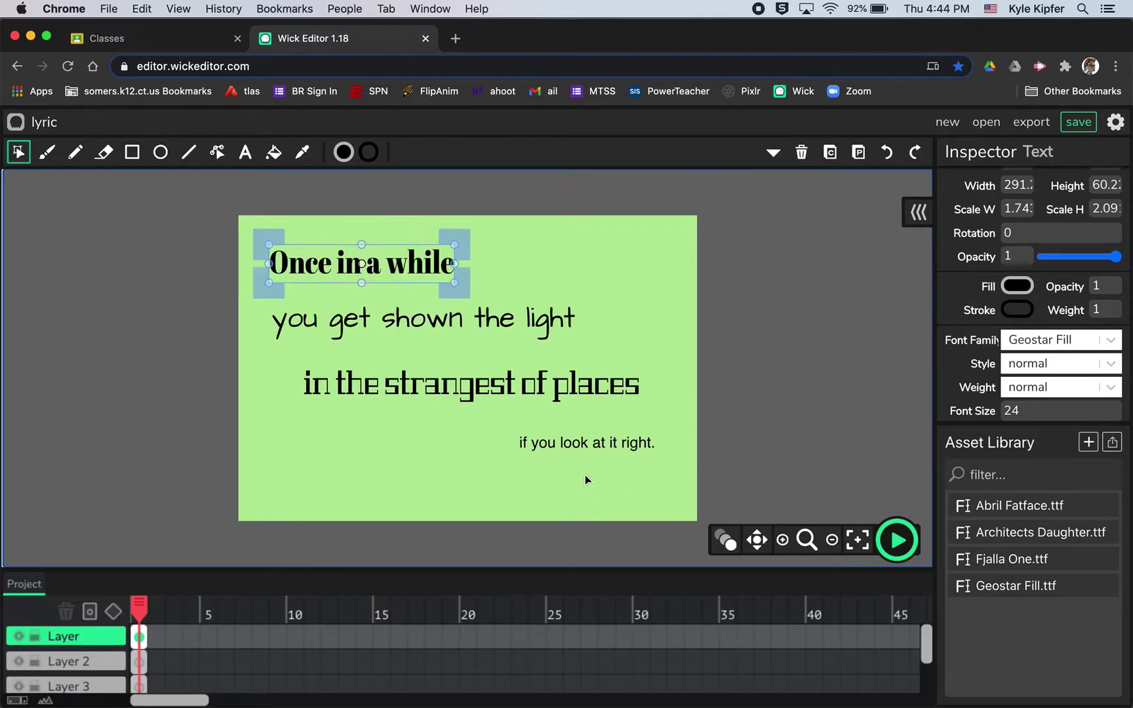
{"action": "left_click", "coordinate": [608, 452]}
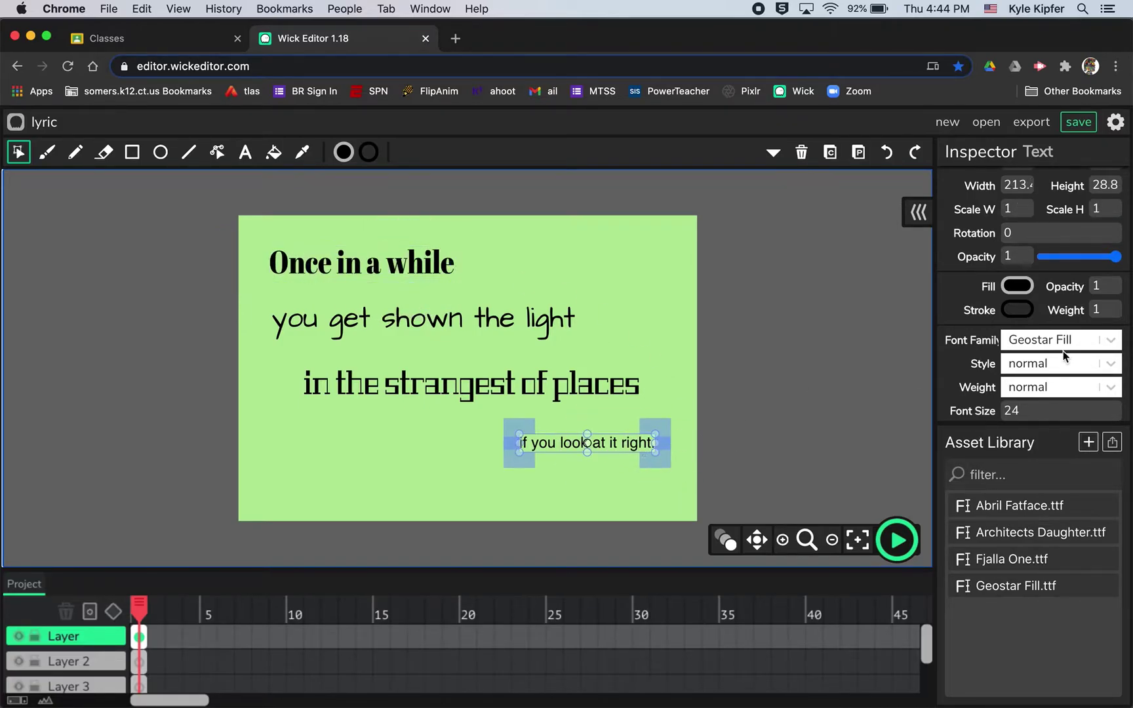
Step: Set the "if you look at it right." line in the Sofia font
{"action": "left_click", "coordinate": [1119, 340]}
{"action": "scroll", "coordinate": [1044, 382], "scroll_direction": "down", "scroll_amount": 5}
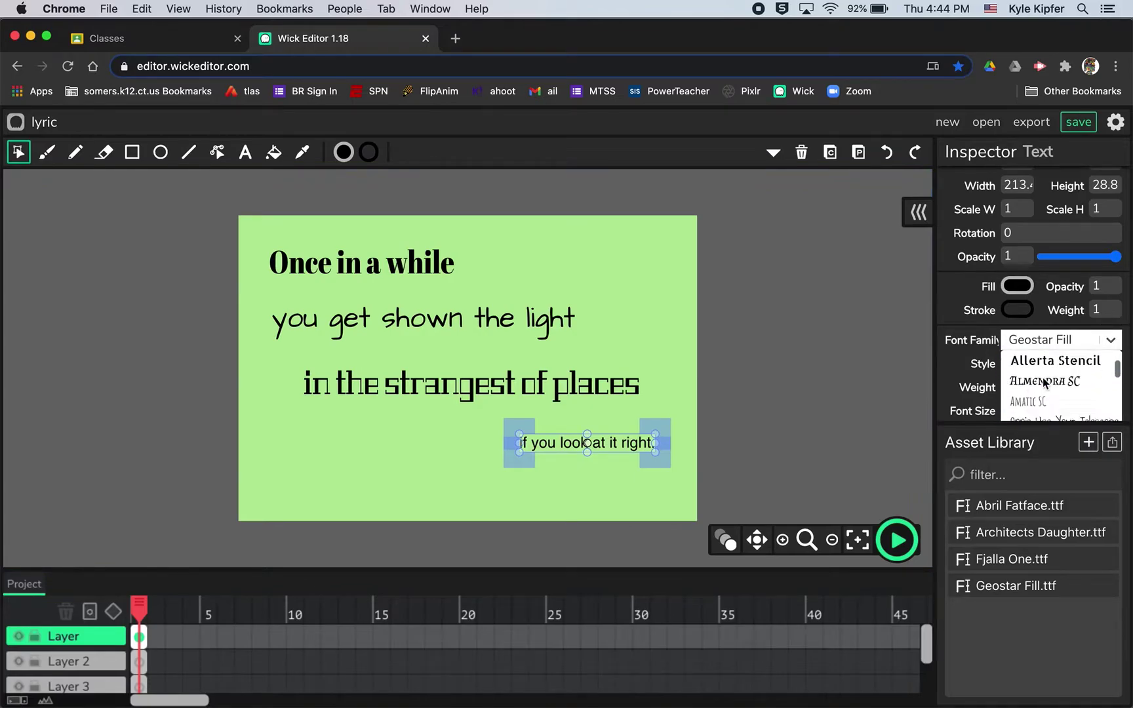
{"action": "scroll", "coordinate": [1044, 382], "scroll_direction": "down", "scroll_amount": 15}
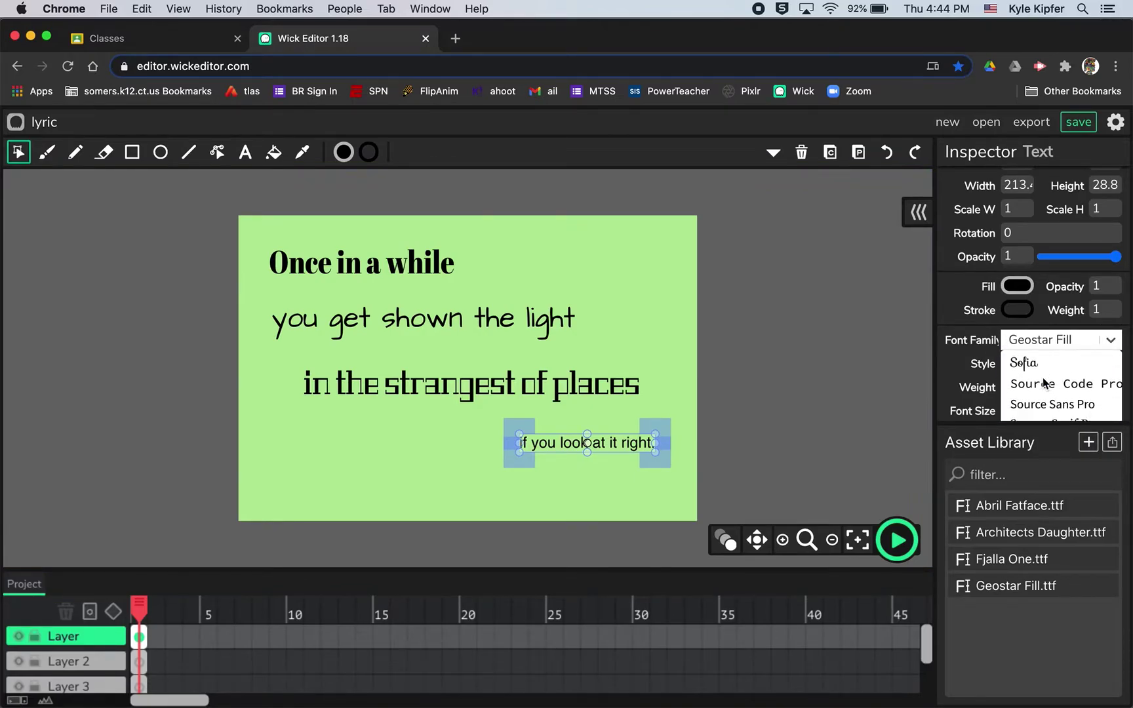
{"action": "scroll", "coordinate": [1044, 382], "scroll_direction": "up", "scroll_amount": 1}
{"action": "scroll", "coordinate": [1044, 382], "scroll_direction": "up", "scroll_amount": 1}
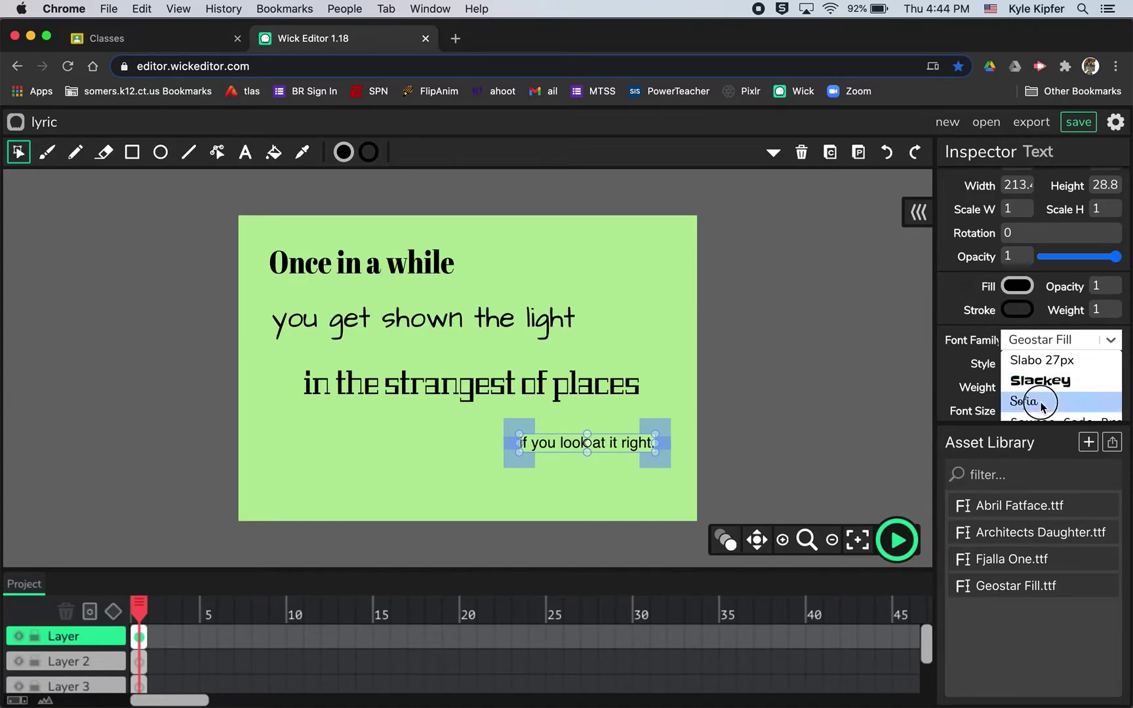
{"action": "left_click", "coordinate": [1042, 403]}
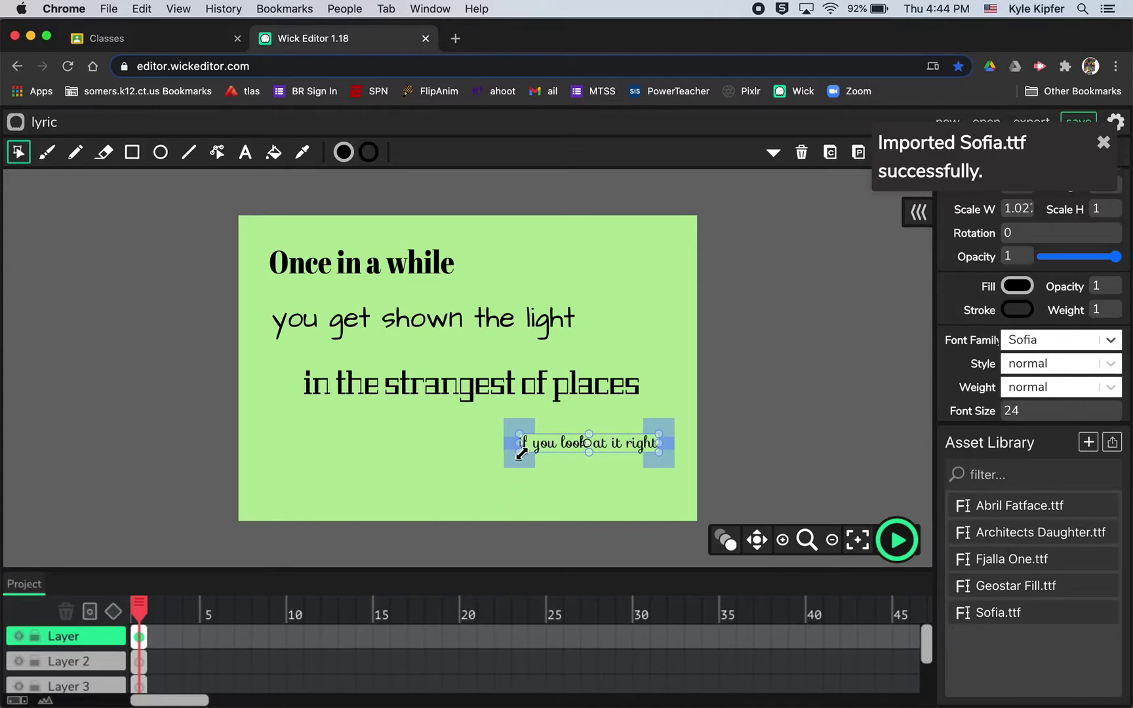
Step: Enlarge "if you look at it right." and shift it slightly left, then deselect
{"action": "left_click_drag", "start_coordinate": [522, 452], "coordinate": [475, 465]}
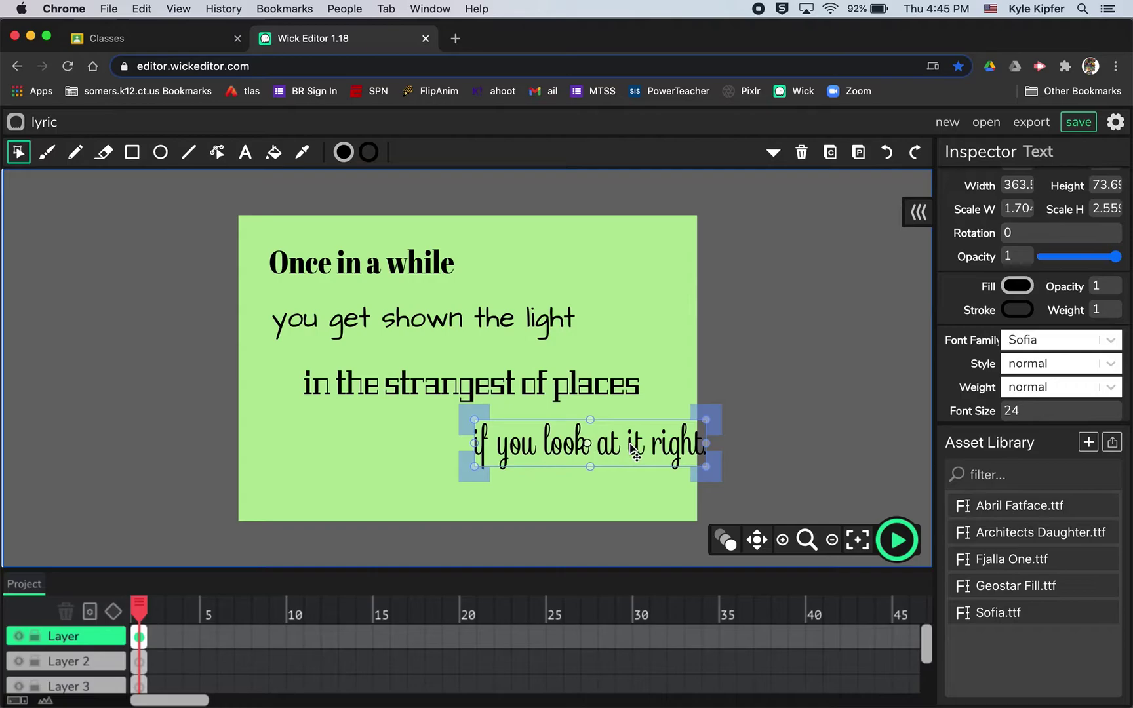
{"action": "left_click_drag", "start_coordinate": [634, 451], "coordinate": [599, 452]}
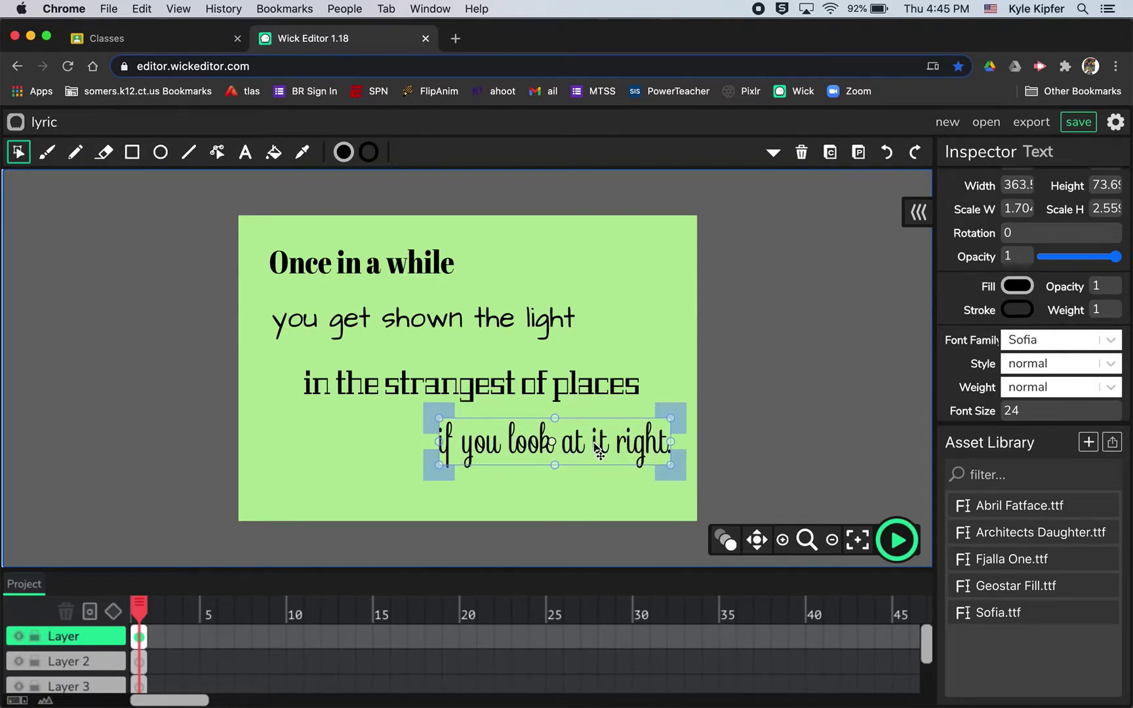
{"action": "left_click", "coordinate": [738, 375]}
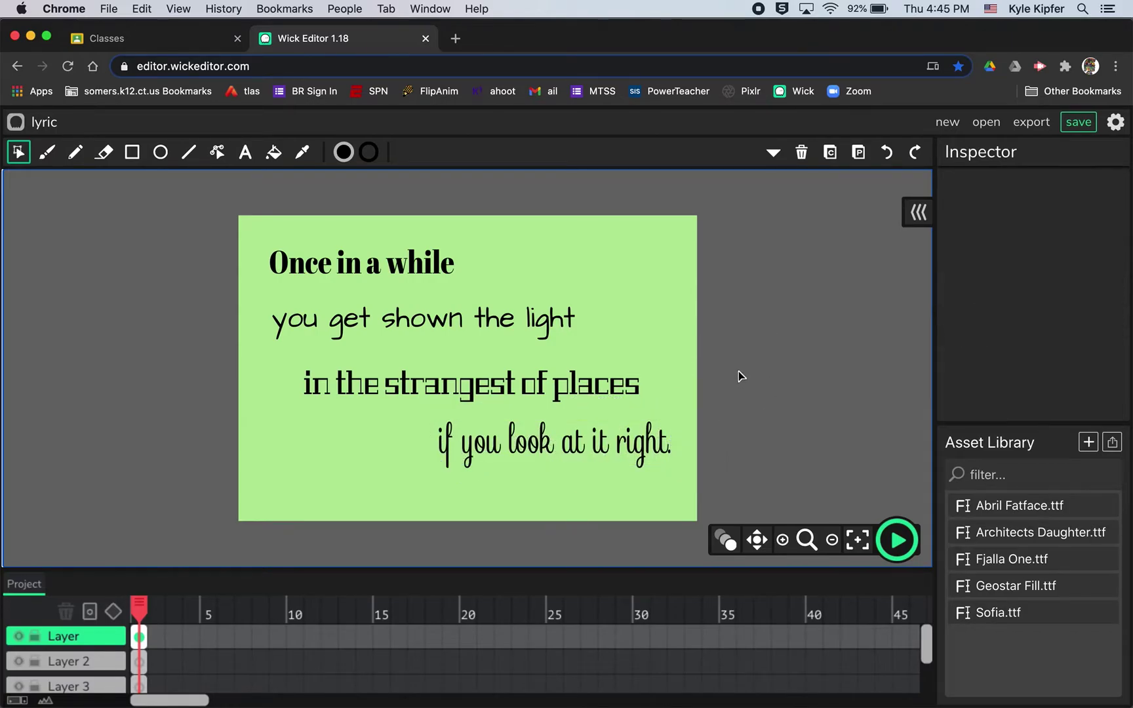
Step: Change the font of "in the strangest of places" to Gochi Hand
{"action": "left_click", "coordinate": [477, 392]}
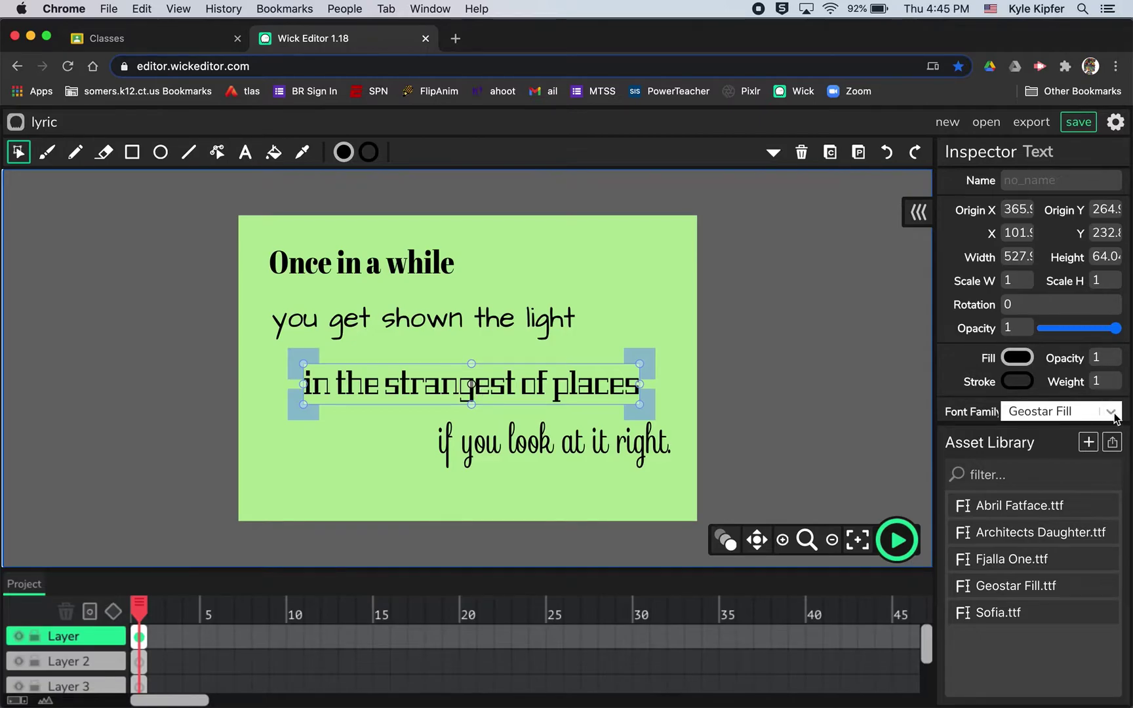
{"action": "left_click", "coordinate": [1114, 418]}
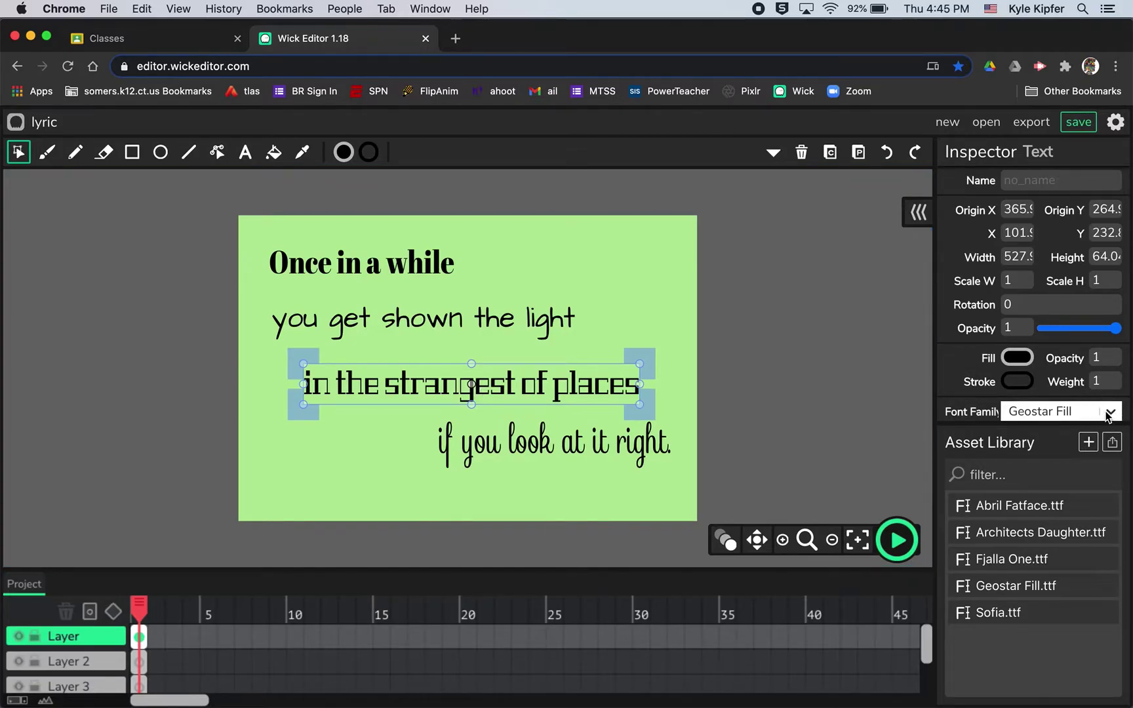
{"action": "scroll", "coordinate": [1090, 407], "scroll_direction": "down", "scroll_amount": 3}
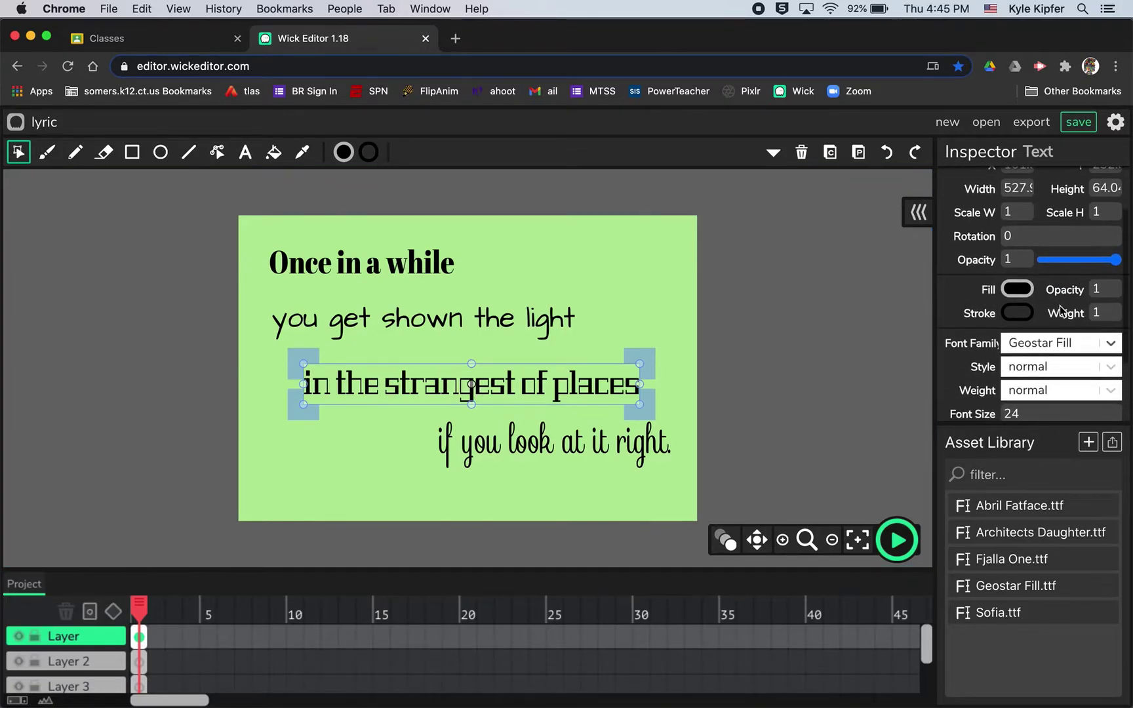
{"action": "left_click", "coordinate": [1109, 342]}
{"action": "scroll", "coordinate": [1035, 380], "scroll_direction": "down", "scroll_amount": 5}
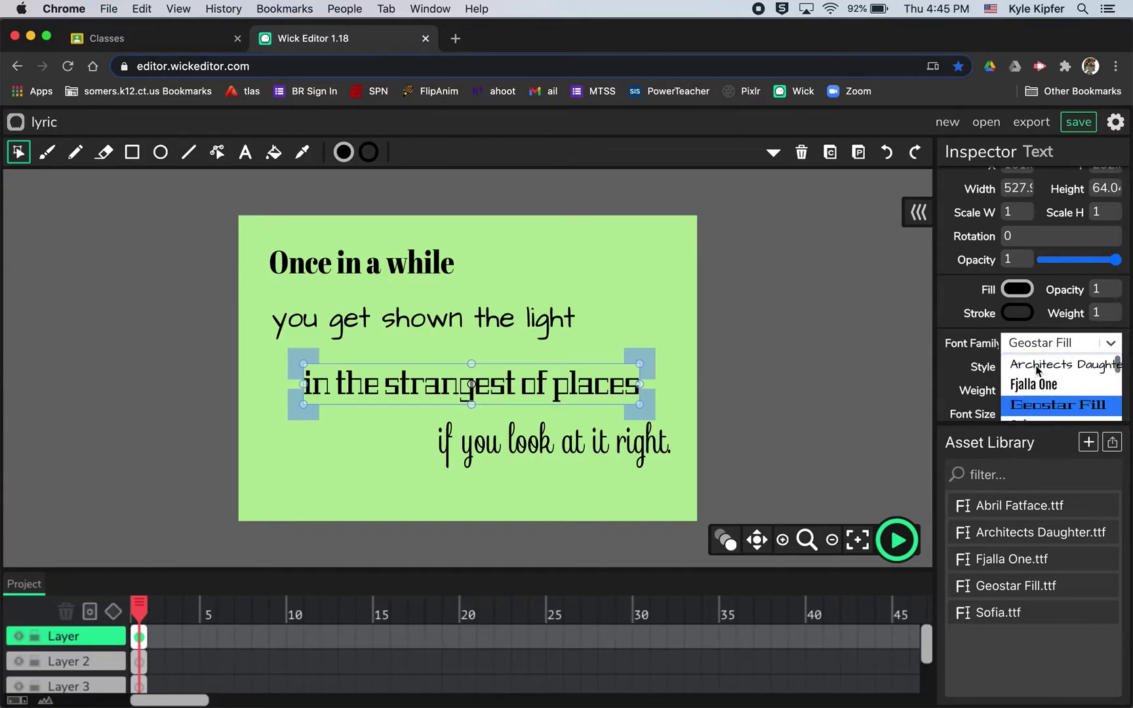
{"action": "scroll", "coordinate": [1037, 371], "scroll_direction": "down", "scroll_amount": 5}
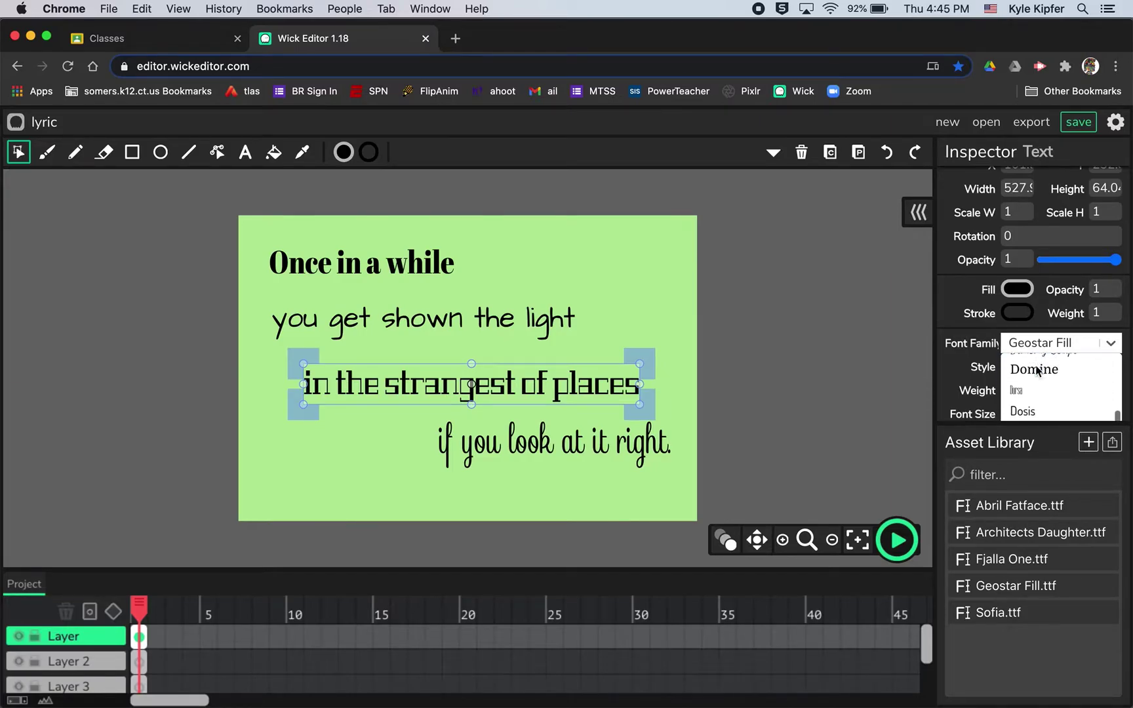
{"action": "scroll", "coordinate": [1037, 371], "scroll_direction": "down", "scroll_amount": 4}
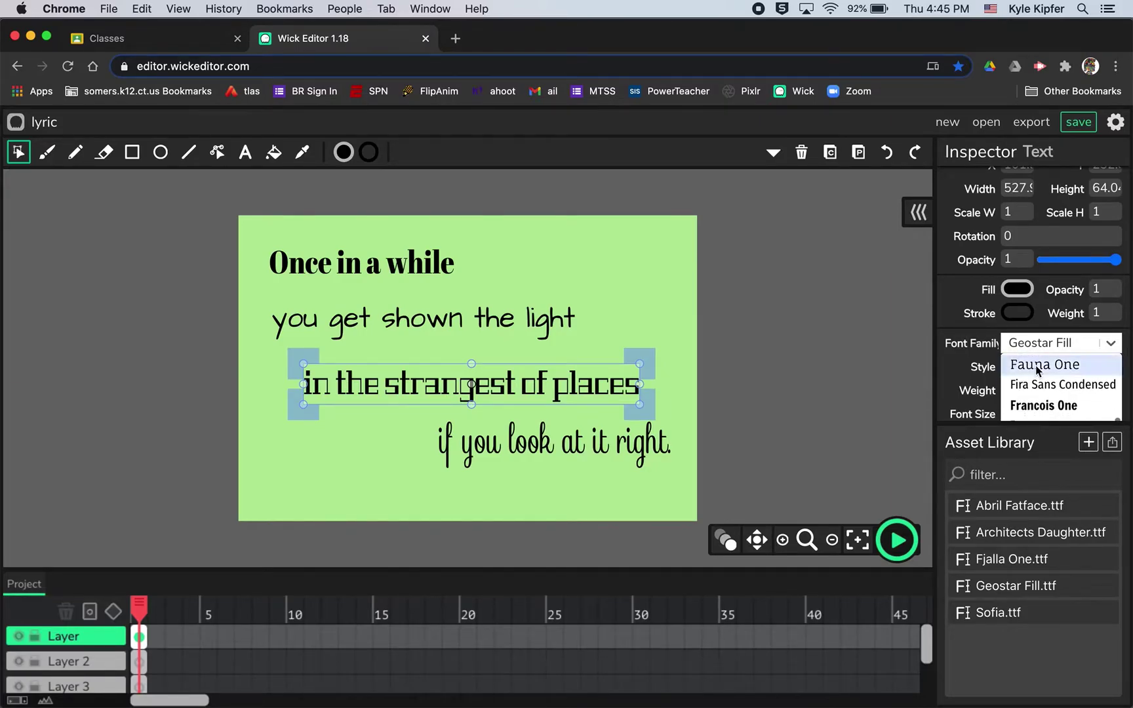
{"action": "scroll", "coordinate": [1037, 371], "scroll_direction": "down", "scroll_amount": 3}
{"action": "scroll", "coordinate": [1037, 371], "scroll_direction": "down", "scroll_amount": 6}
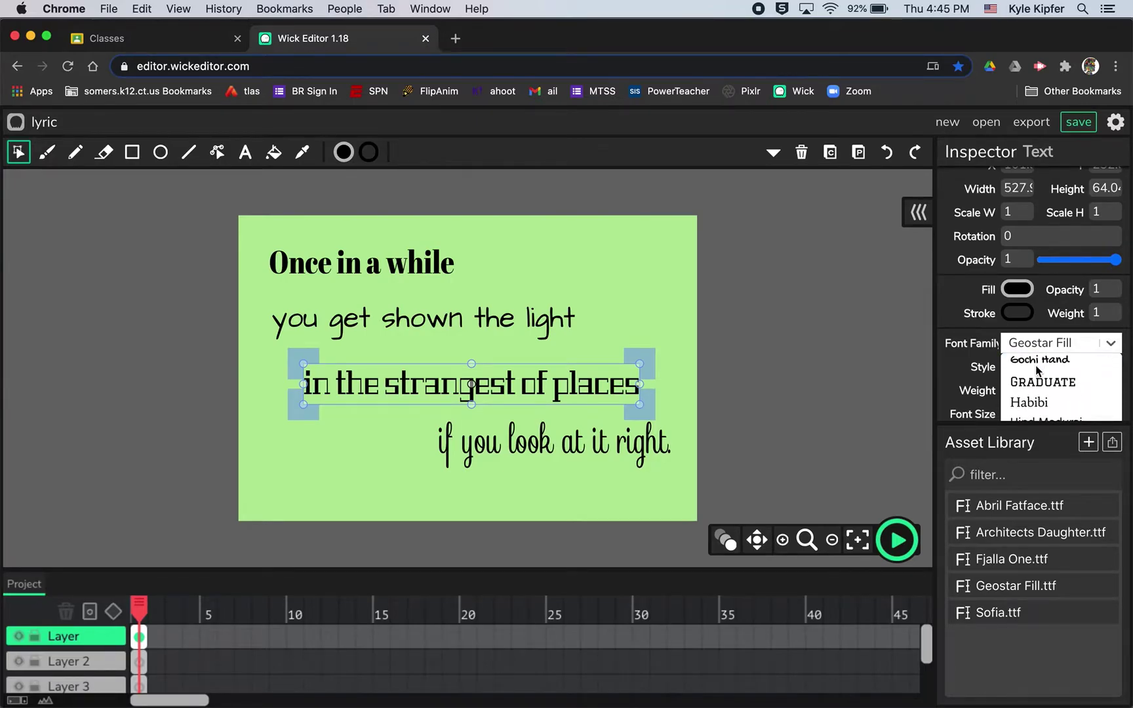
{"action": "scroll", "coordinate": [1037, 371], "scroll_direction": "up", "scroll_amount": 4}
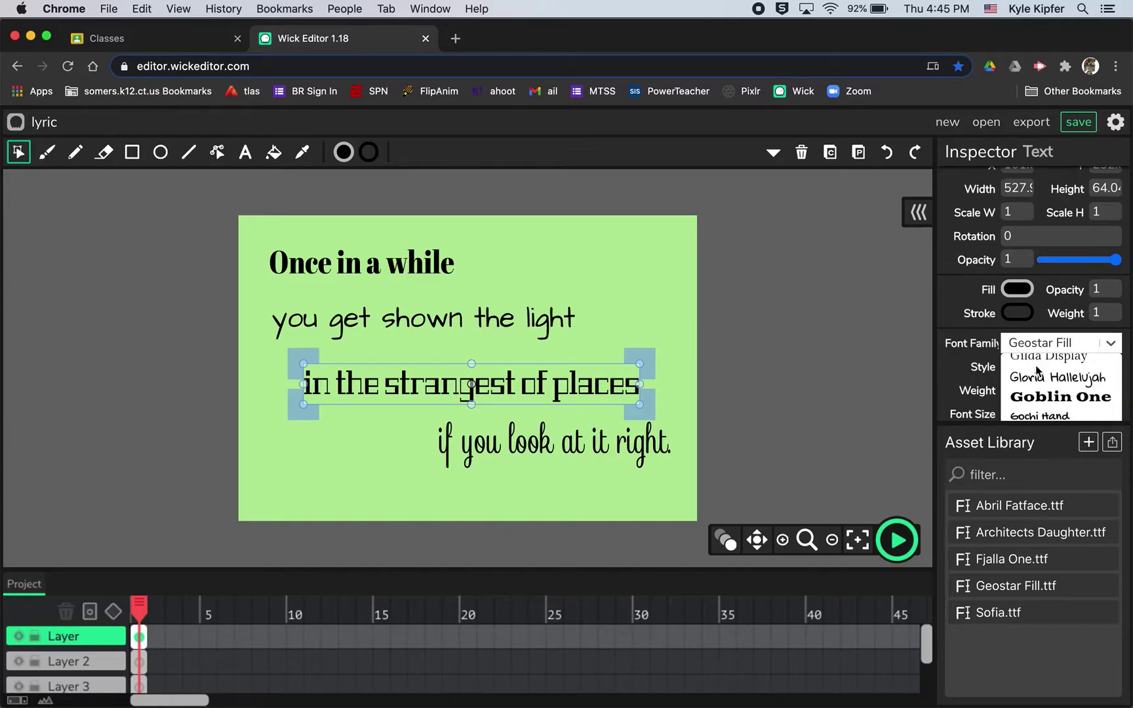
{"action": "scroll", "coordinate": [1039, 381], "scroll_direction": "down", "scroll_amount": 1}
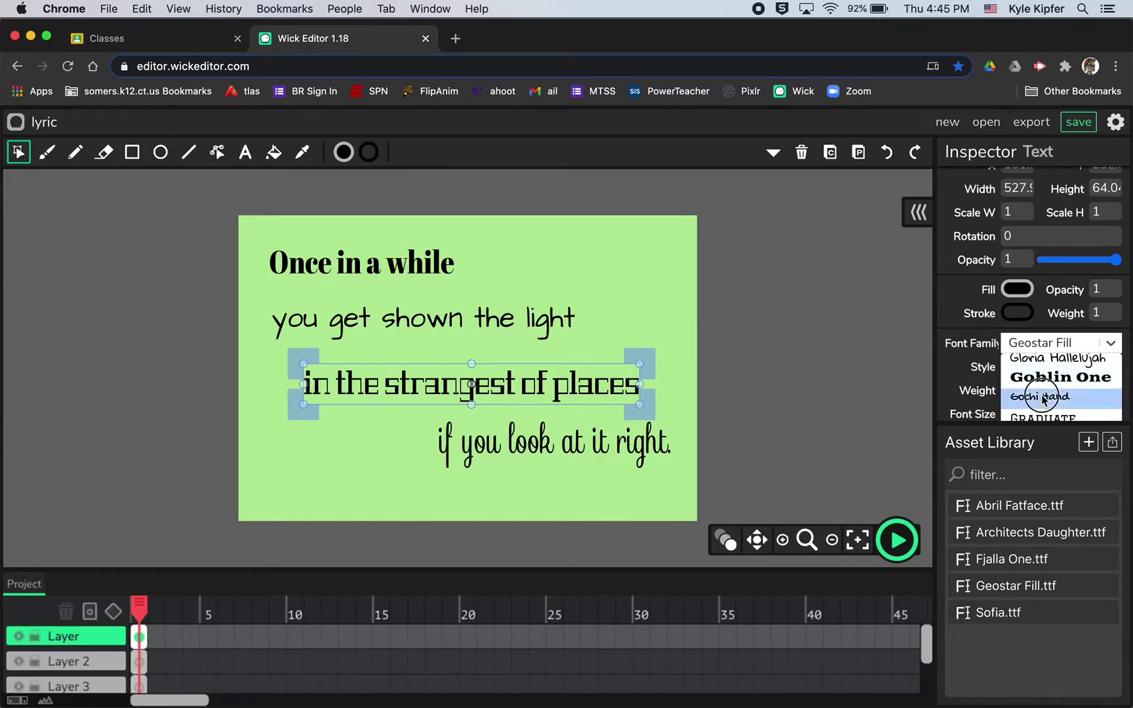
{"action": "left_click", "coordinate": [1042, 397]}
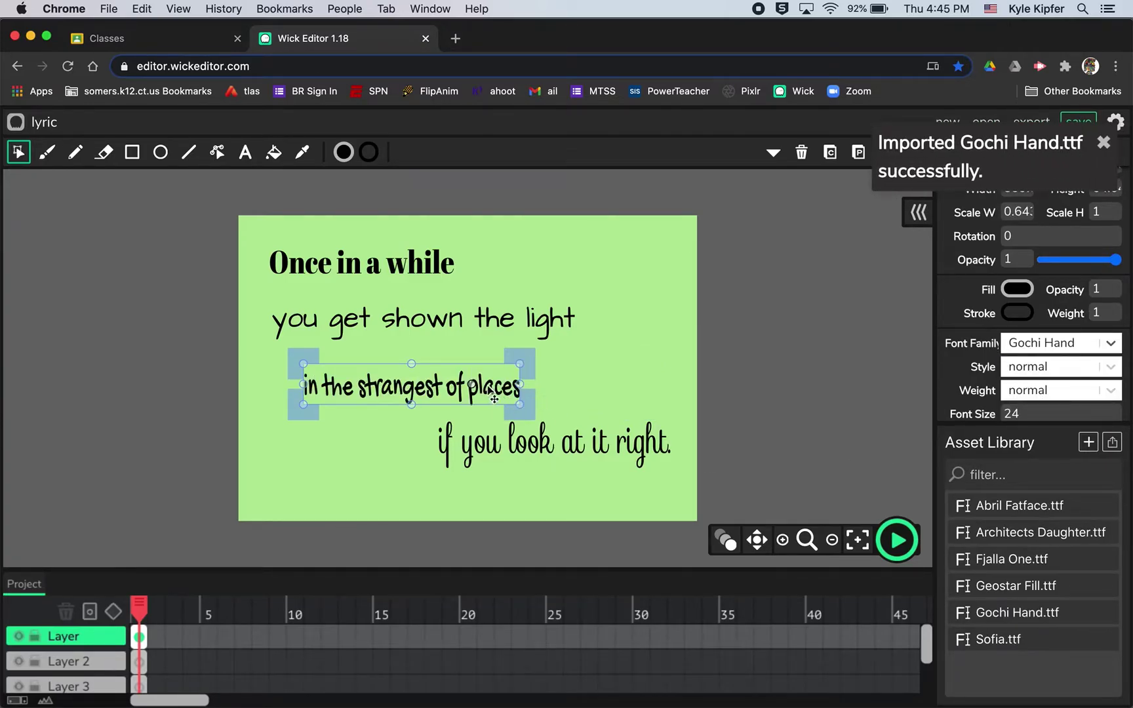
Step: Enlarge "in the strangest of places" and nudge "you get shown the light" slightly
{"action": "left_click_drag", "start_coordinate": [524, 405], "coordinate": [583, 397]}
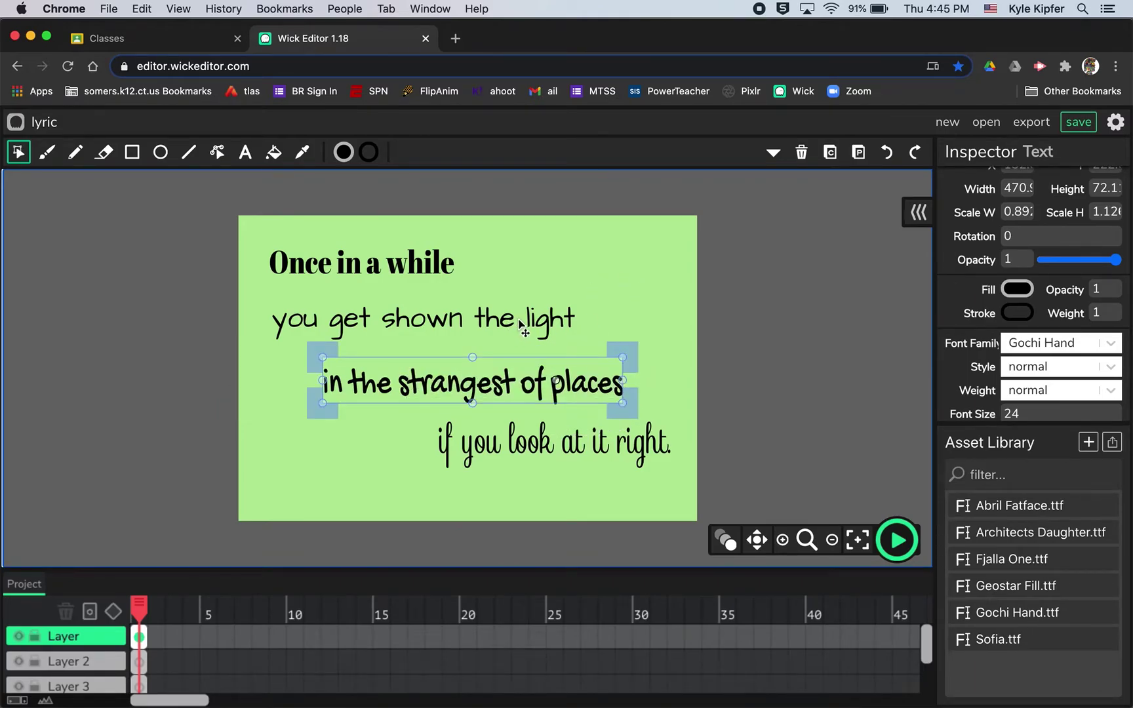
{"action": "left_click_drag", "start_coordinate": [525, 327], "coordinate": [542, 331]}
{"action": "left_click", "coordinate": [677, 315]}
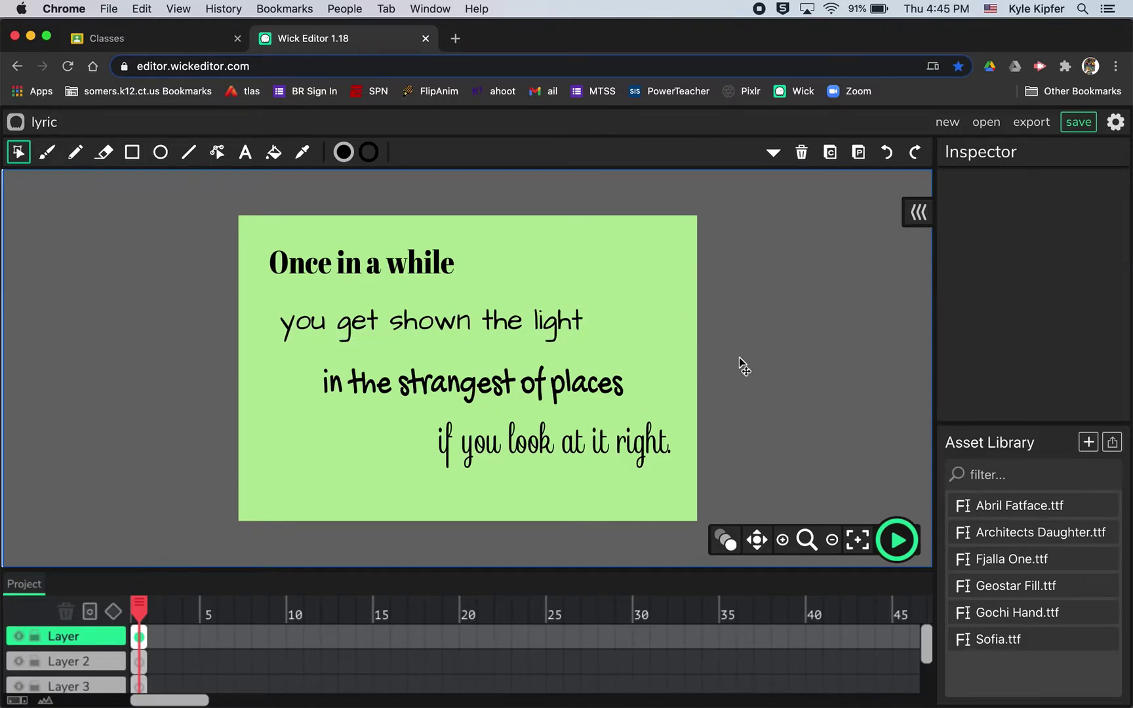
Step: Make "if you look at it right." and "in the strangest of places" white
{"action": "left_click", "coordinate": [596, 452]}
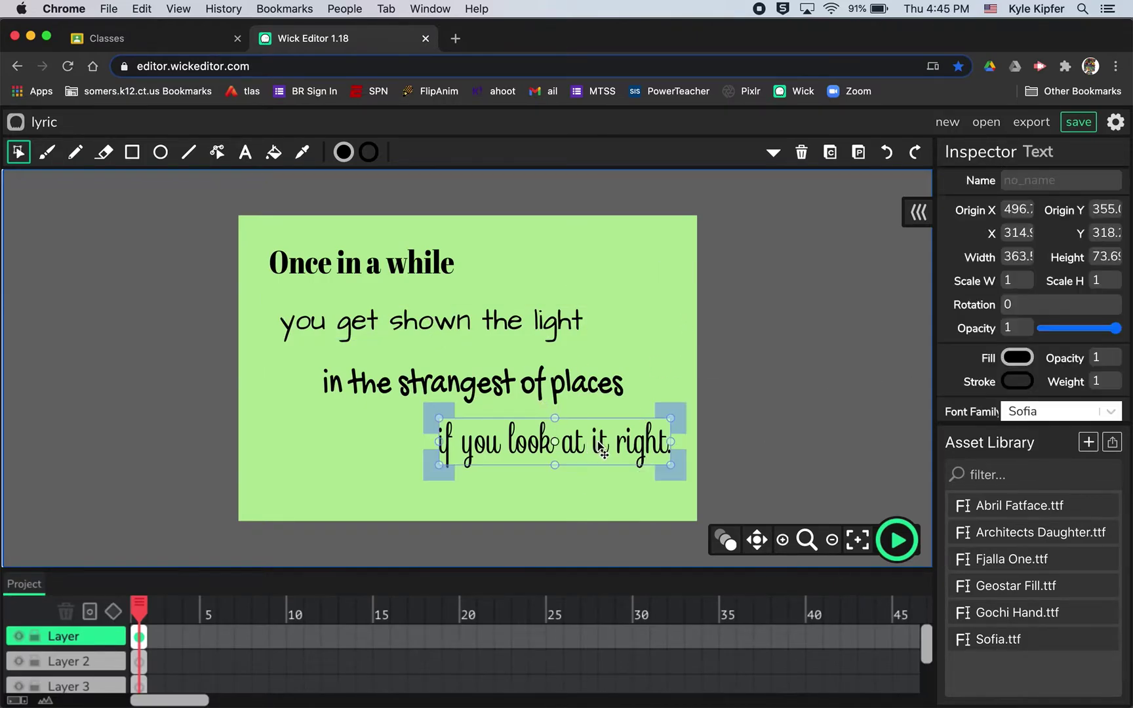
{"action": "left_click", "coordinate": [1011, 359]}
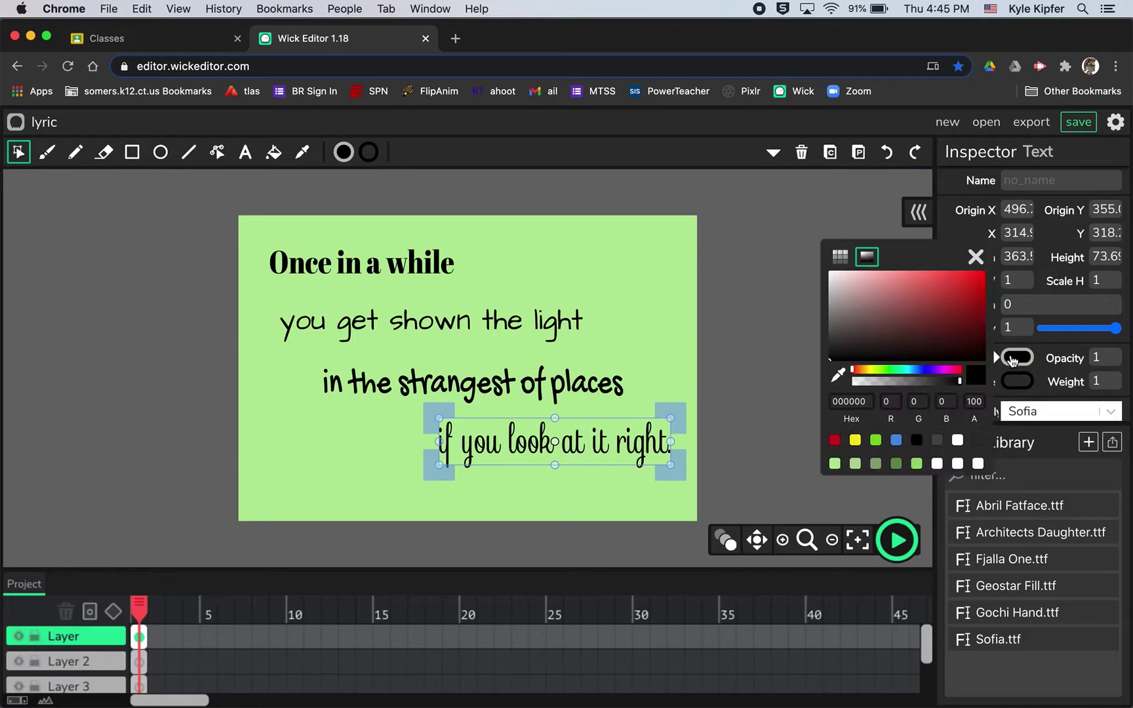
{"action": "left_click", "coordinate": [957, 440]}
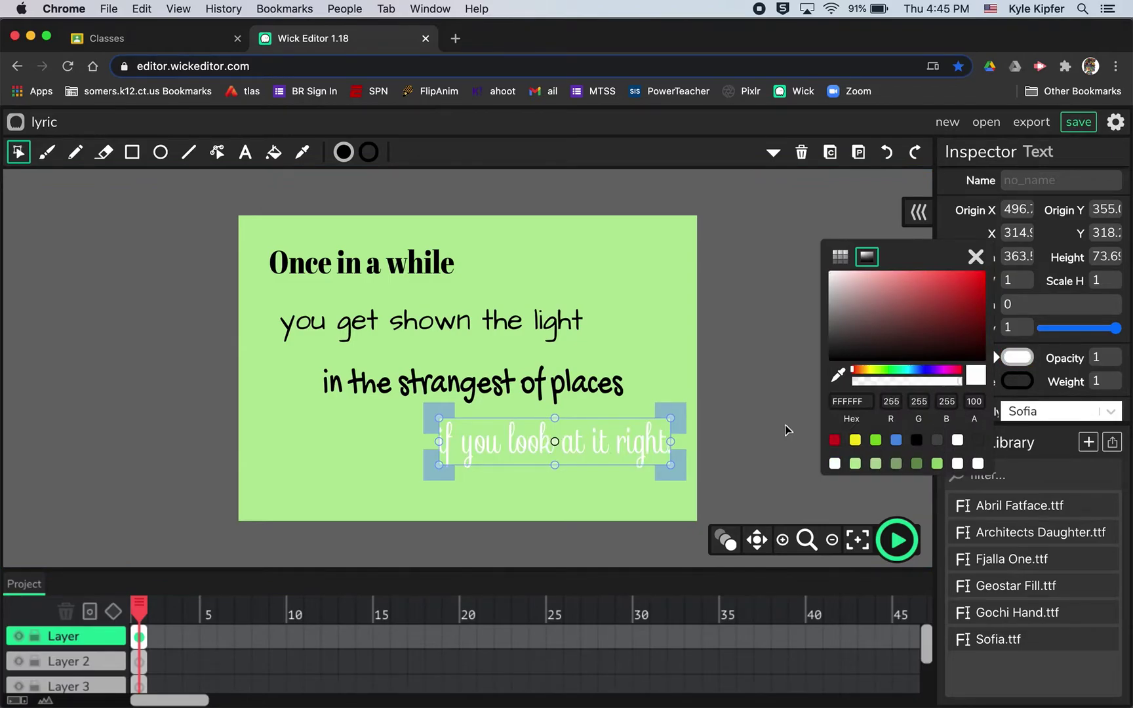
{"action": "left_click", "coordinate": [685, 298]}
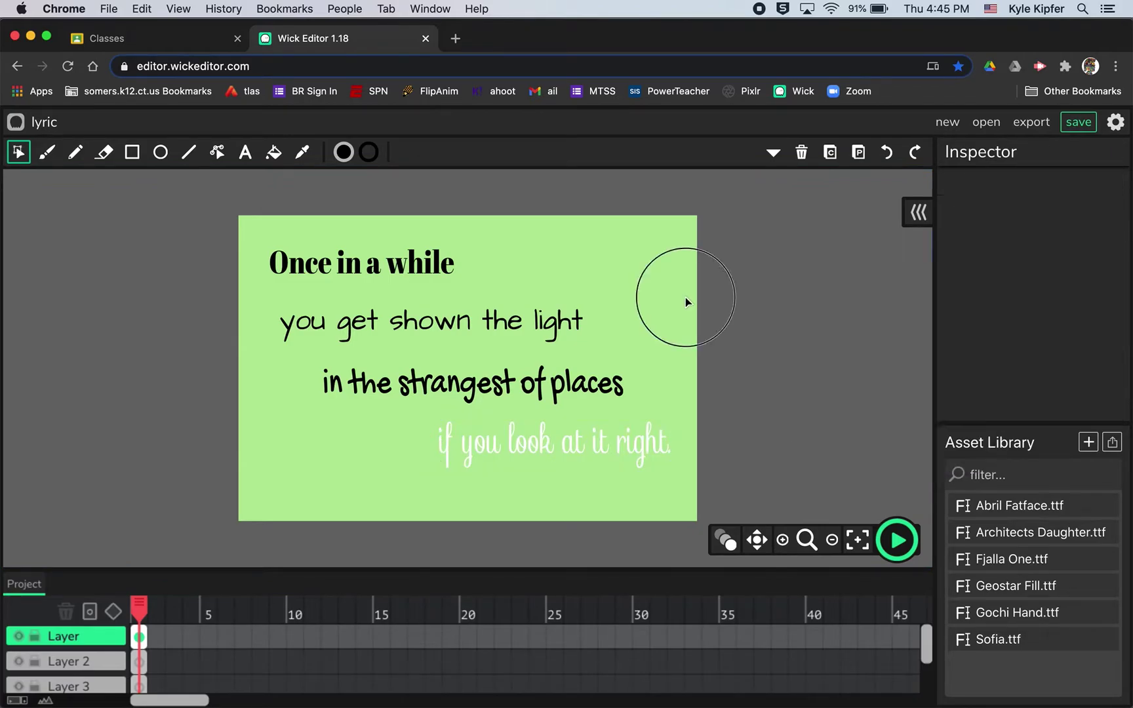
{"action": "left_click", "coordinate": [569, 378]}
{"action": "left_click", "coordinate": [1017, 357]}
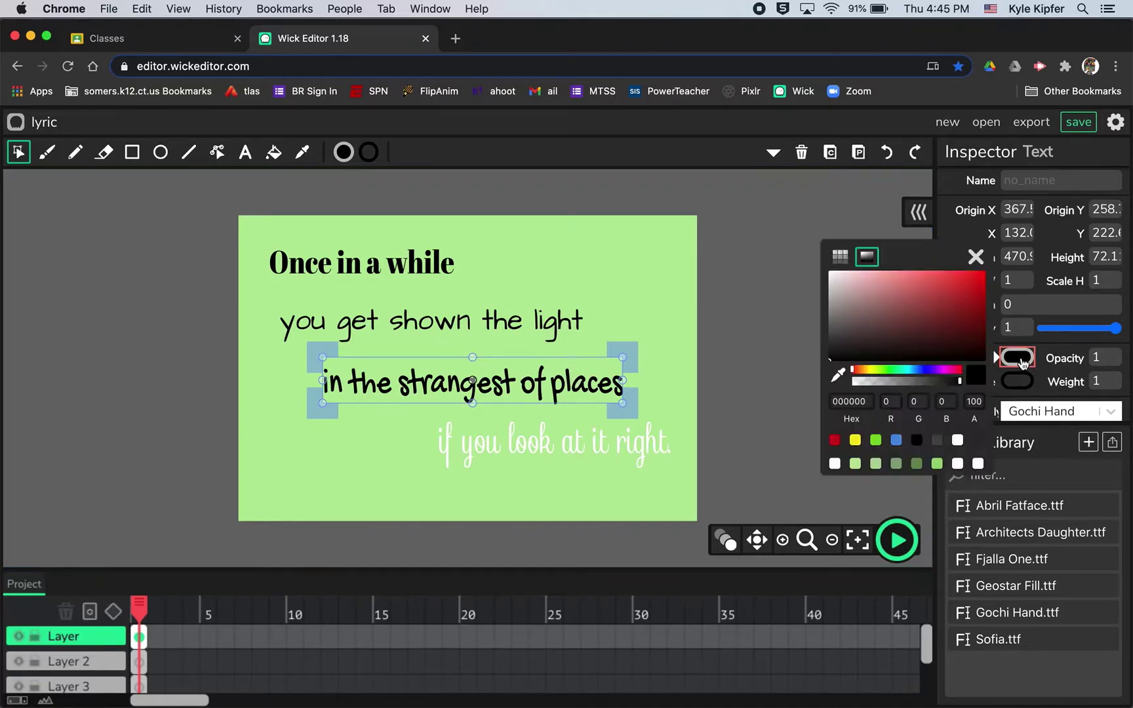
{"action": "left_click", "coordinate": [834, 464]}
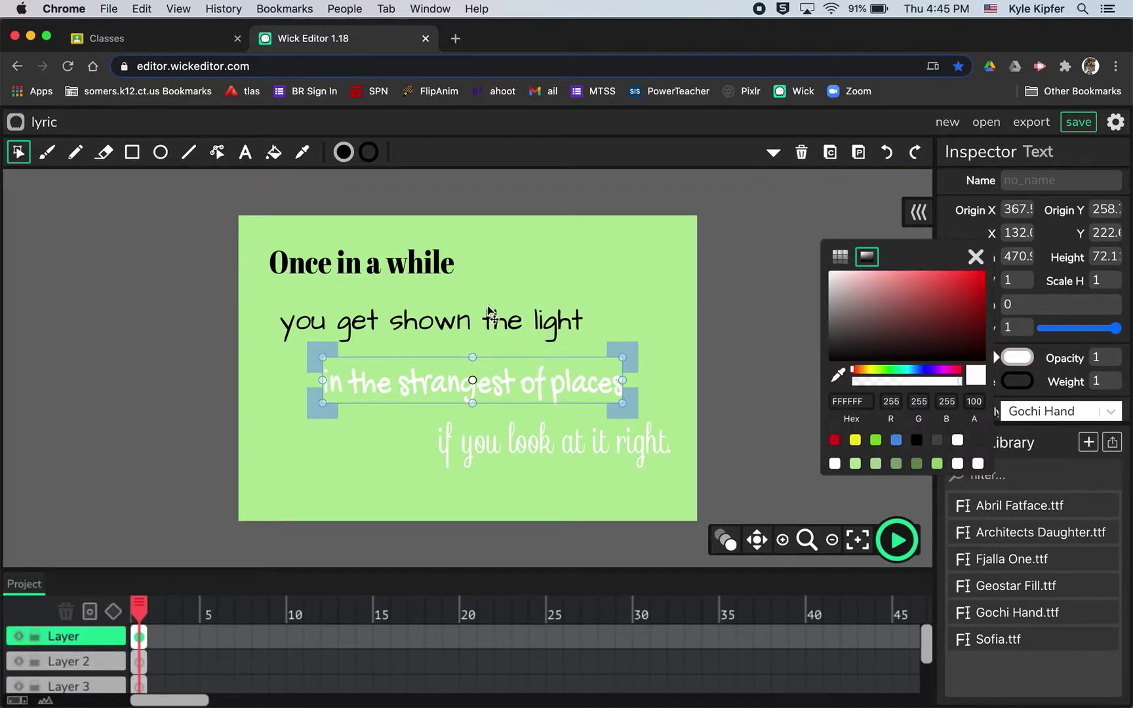
Step: Make "you get shown the light" and "Once in a while" white, then deselect
{"action": "left_click", "coordinate": [506, 319]}
{"action": "left_click", "coordinate": [1018, 359]}
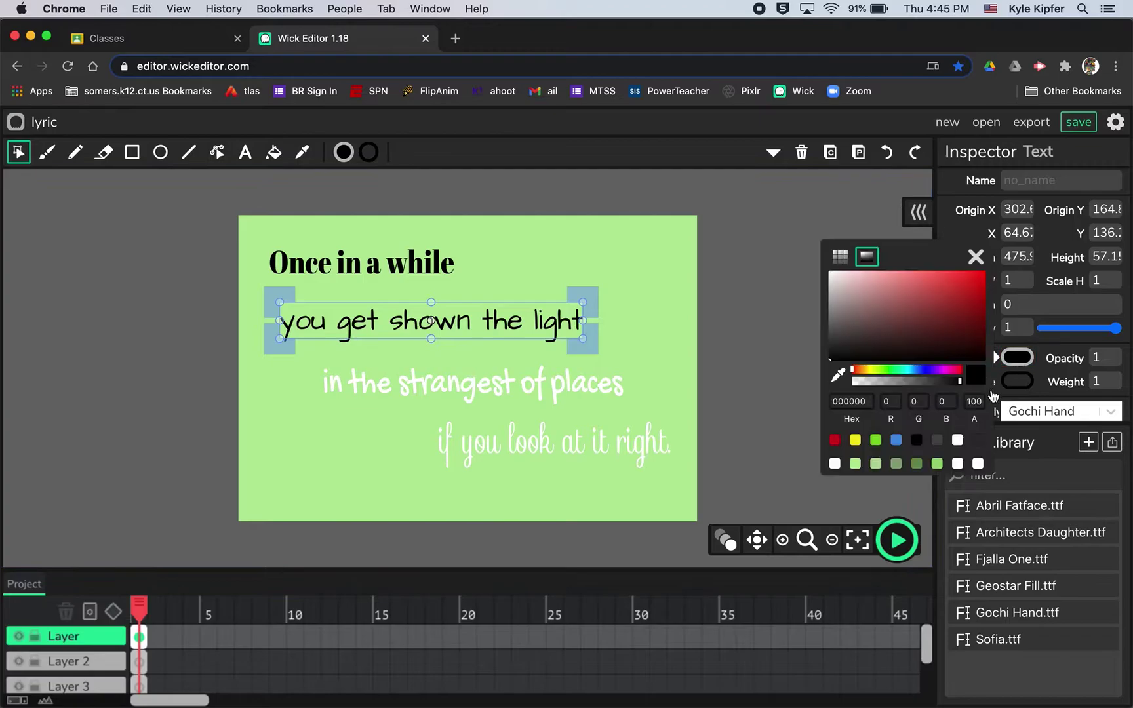
{"action": "left_click", "coordinate": [835, 464]}
{"action": "left_click", "coordinate": [423, 274]}
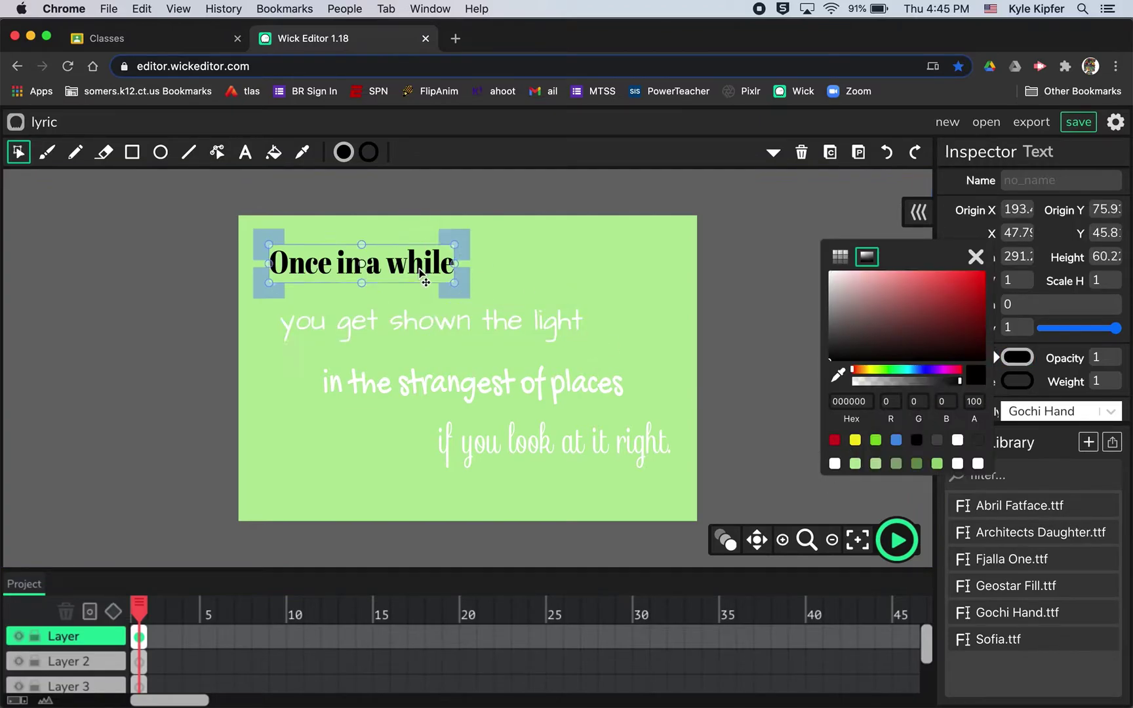
{"action": "left_click", "coordinate": [1018, 358]}
{"action": "left_click", "coordinate": [835, 463]}
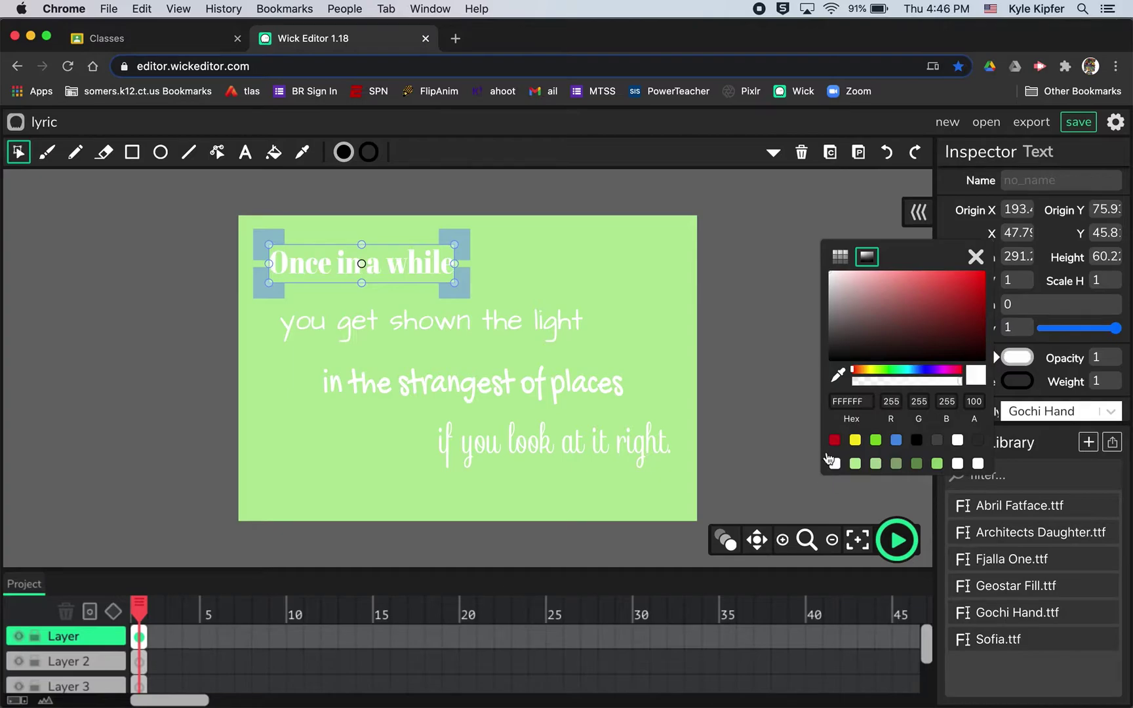
{"action": "left_click", "coordinate": [733, 283]}
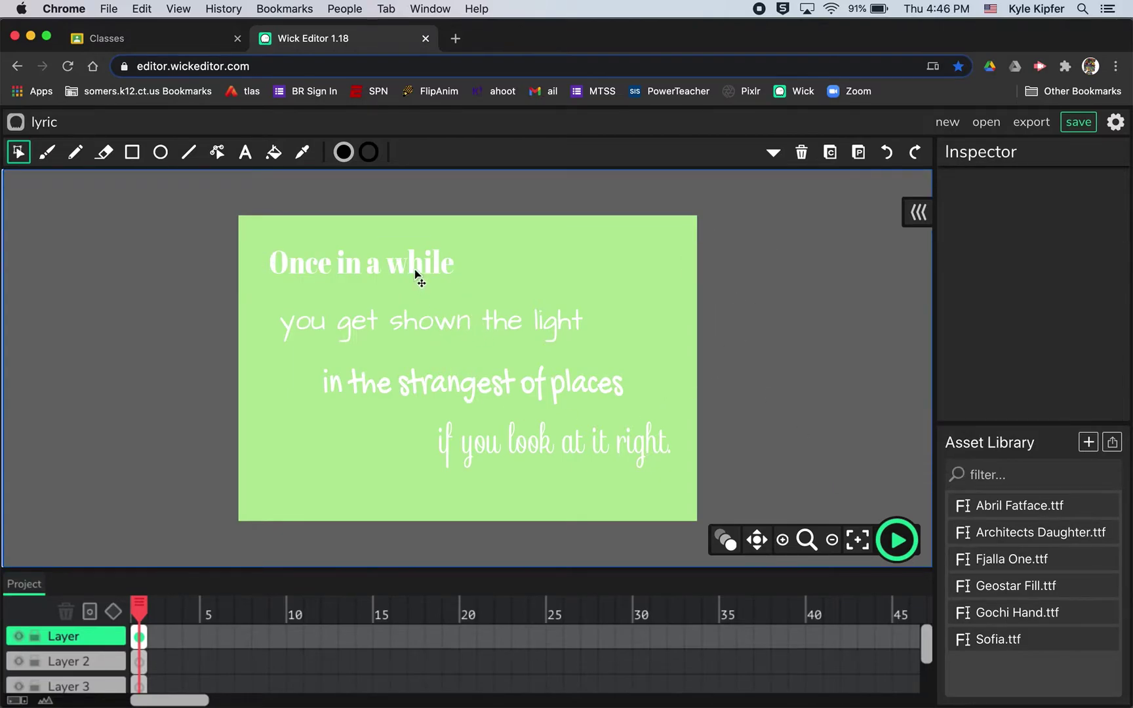
Step: Nudge "Once in a while" down and the second and third lines slightly right
{"action": "left_click_drag", "start_coordinate": [419, 269], "coordinate": [419, 274]}
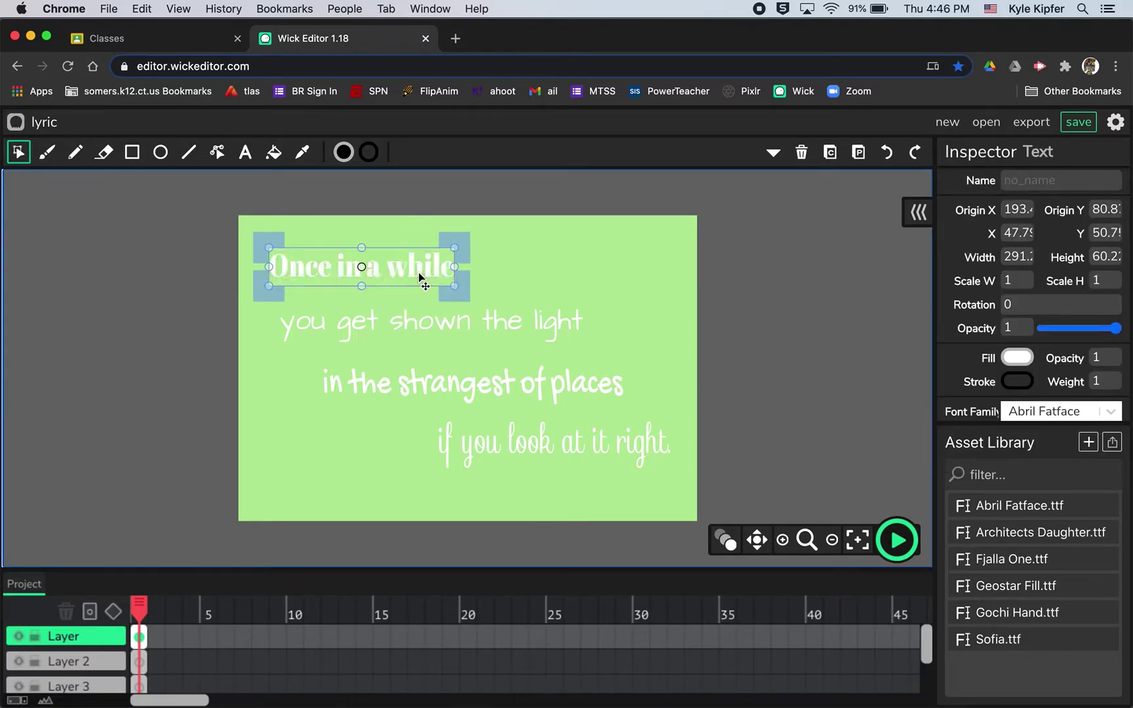
{"action": "left_click", "coordinate": [748, 331]}
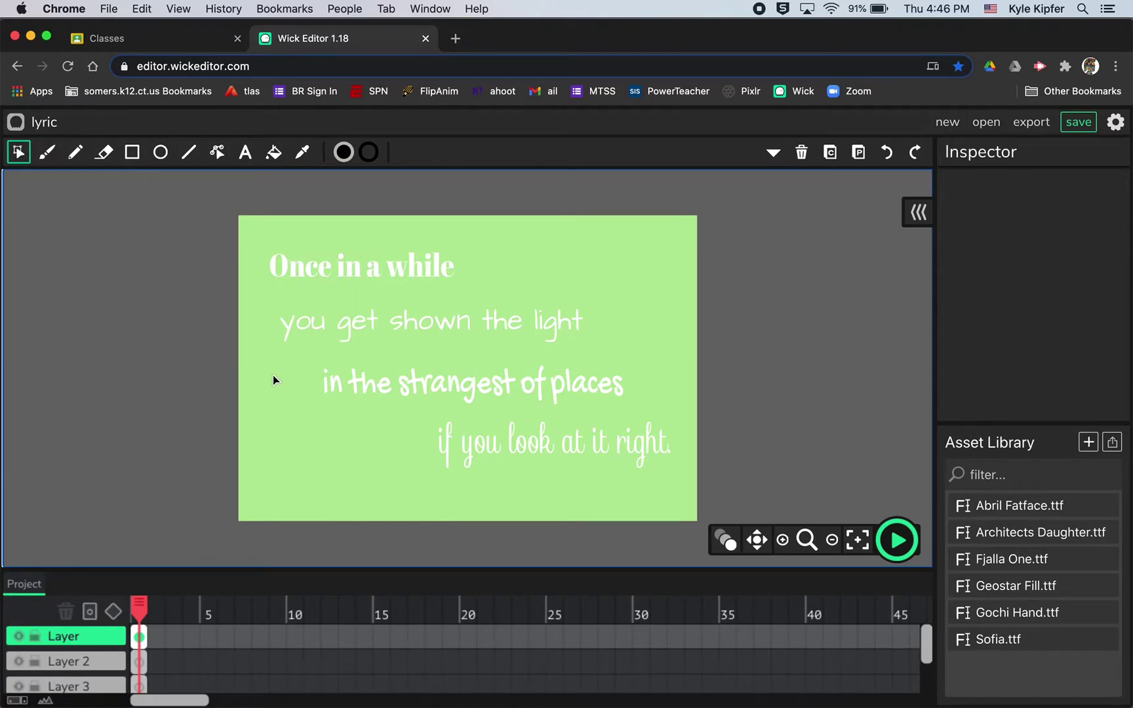
{"action": "left_click_drag", "start_coordinate": [432, 320], "coordinate": [451, 324]}
{"action": "left_click_drag", "start_coordinate": [508, 384], "coordinate": [513, 386]}
{"action": "left_click_drag", "start_coordinate": [575, 449], "coordinate": [570, 451]}
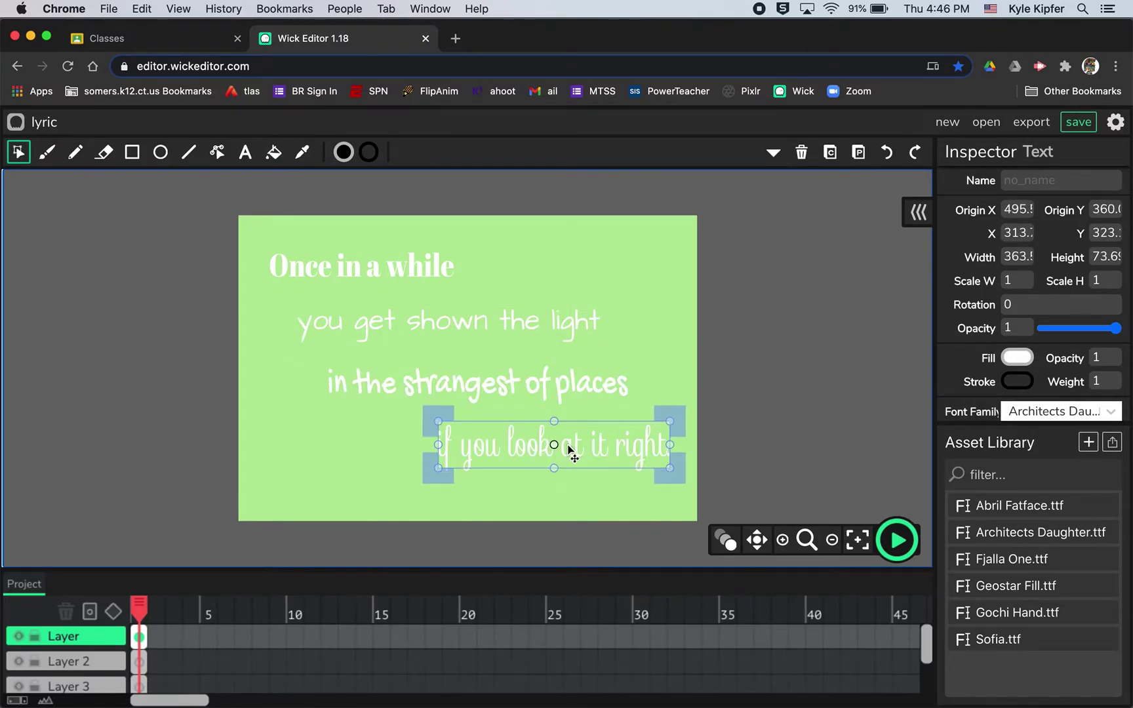
{"action": "left_click", "coordinate": [738, 383]}
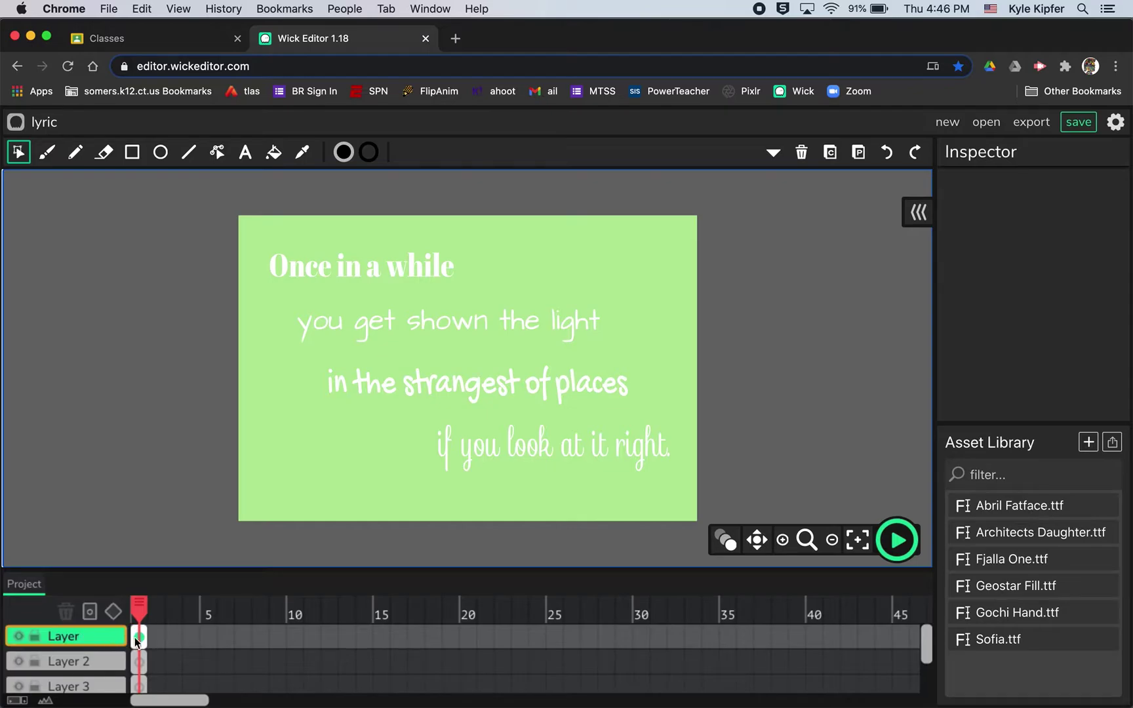
Step: Move "you get shown the light" onto frame 1 of Layer 2
{"action": "left_click", "coordinate": [447, 326]}
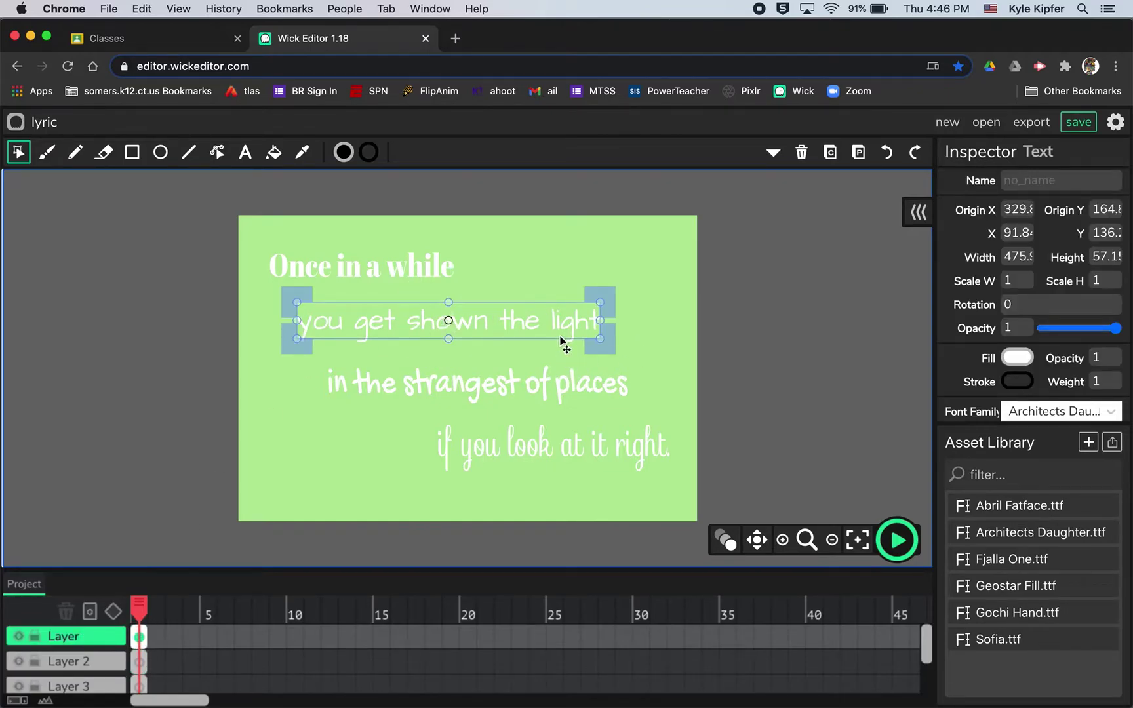
{"action": "key", "text": "Delete"}
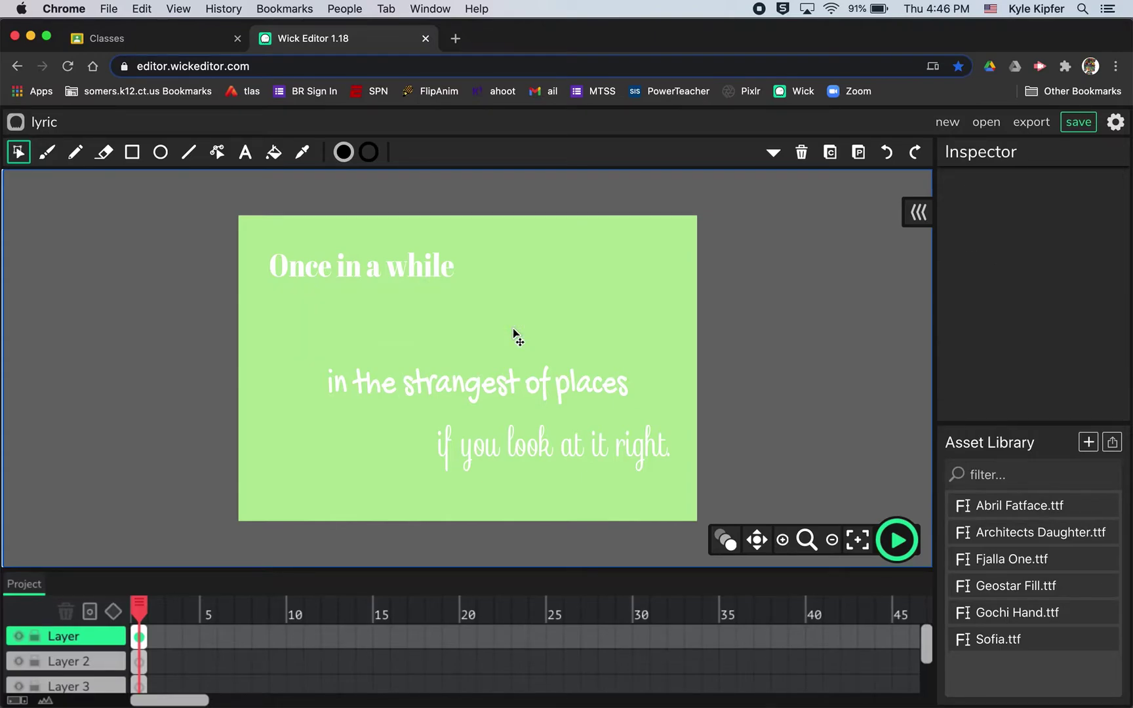
{"action": "left_click", "coordinate": [141, 660]}
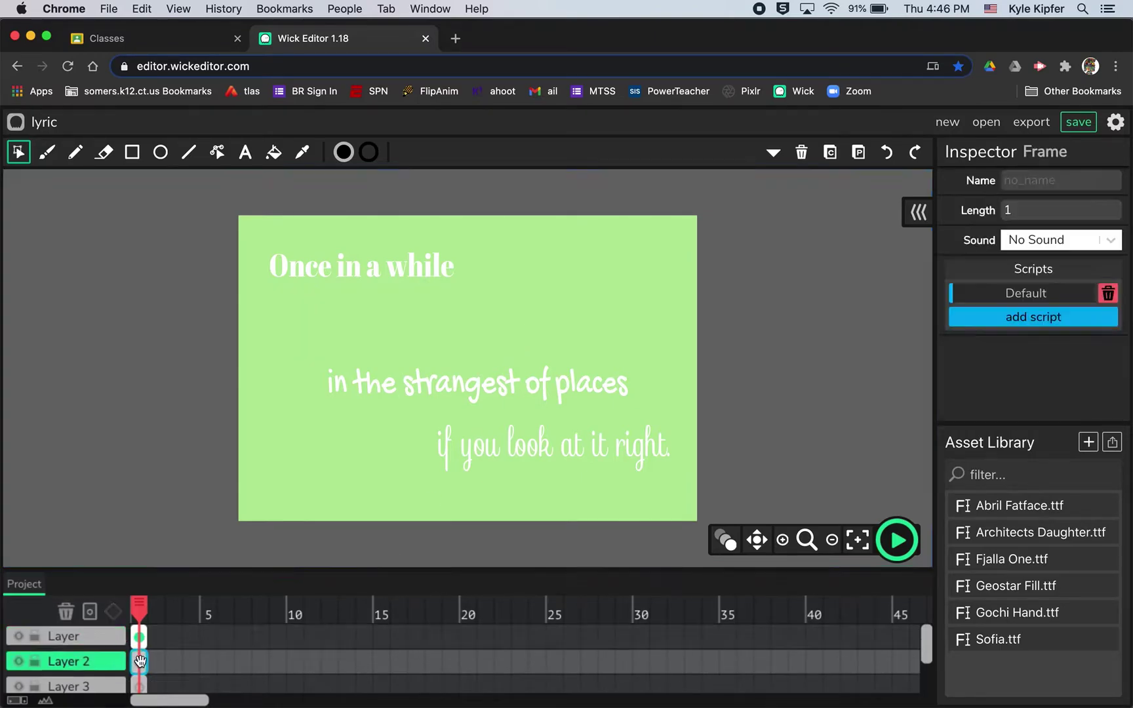
{"action": "key", "text": "super+v"}
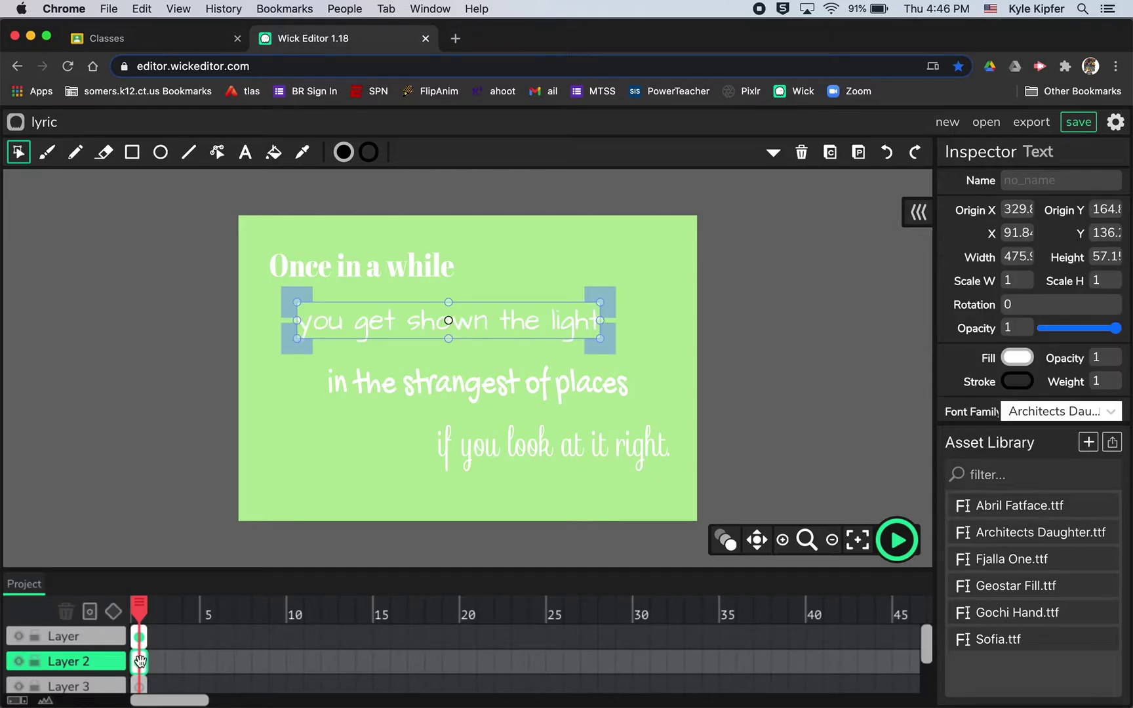
Step: Paste "in the strangest of places" into frame 1 of Layer 3
{"action": "left_click", "coordinate": [482, 392]}
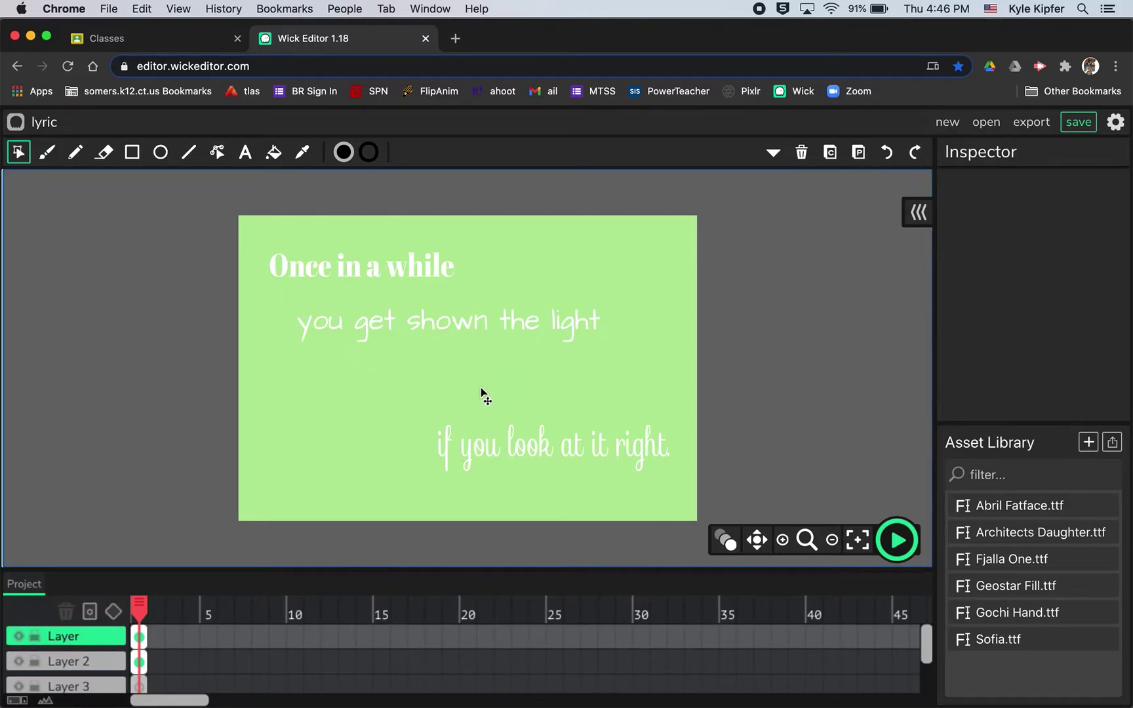
{"action": "scroll", "coordinate": [152, 662], "scroll_direction": "down", "scroll_amount": 1}
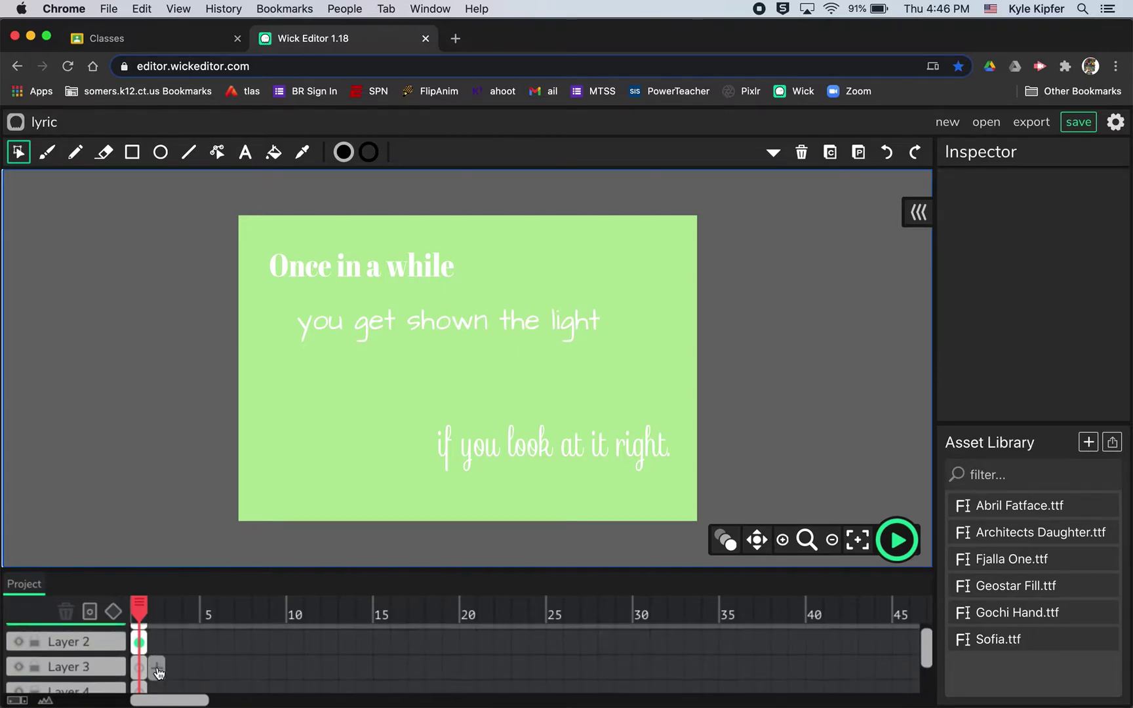
{"action": "left_click", "coordinate": [137, 659]}
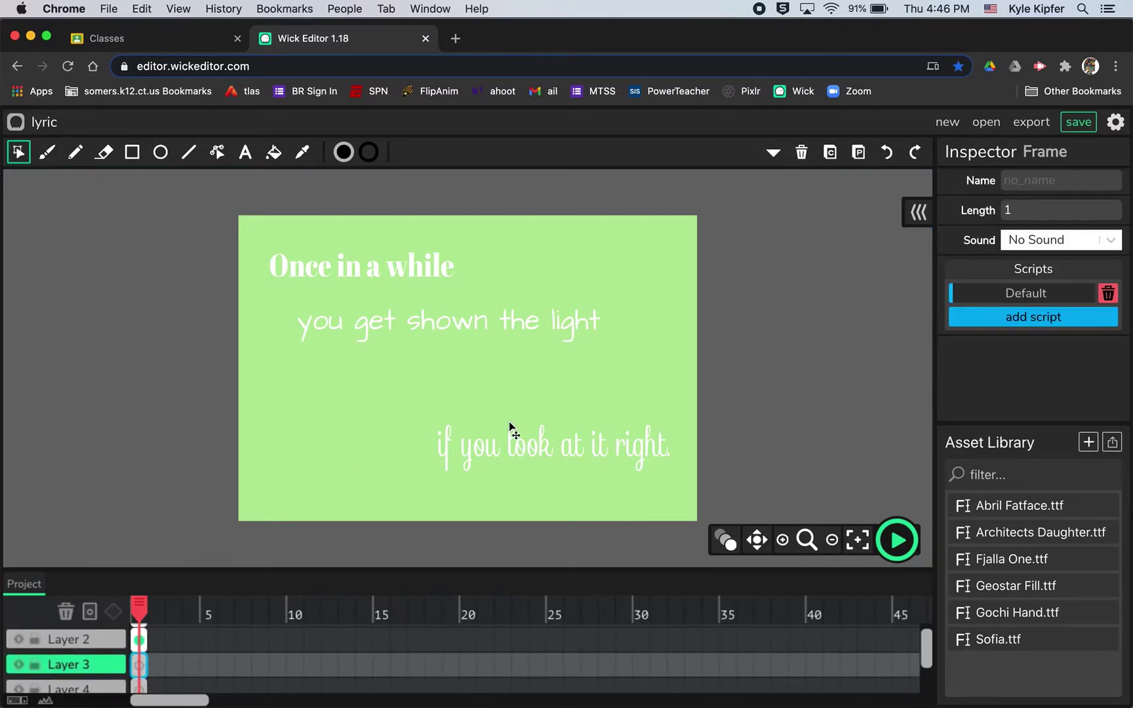
{"action": "key", "text": "ctrl+v"}
Step: Cut "if you look at it right." and paste it into frame 1 of Layer 4
{"action": "left_click", "coordinate": [588, 455]}
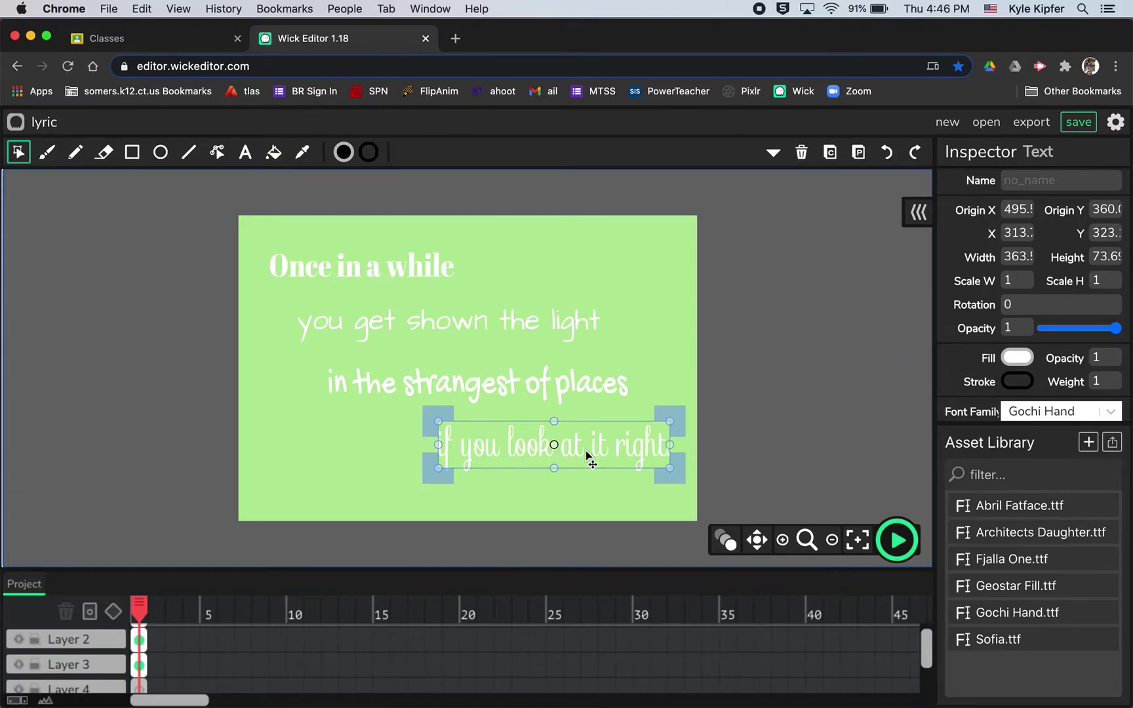
{"action": "key", "text": "ctrl+x"}
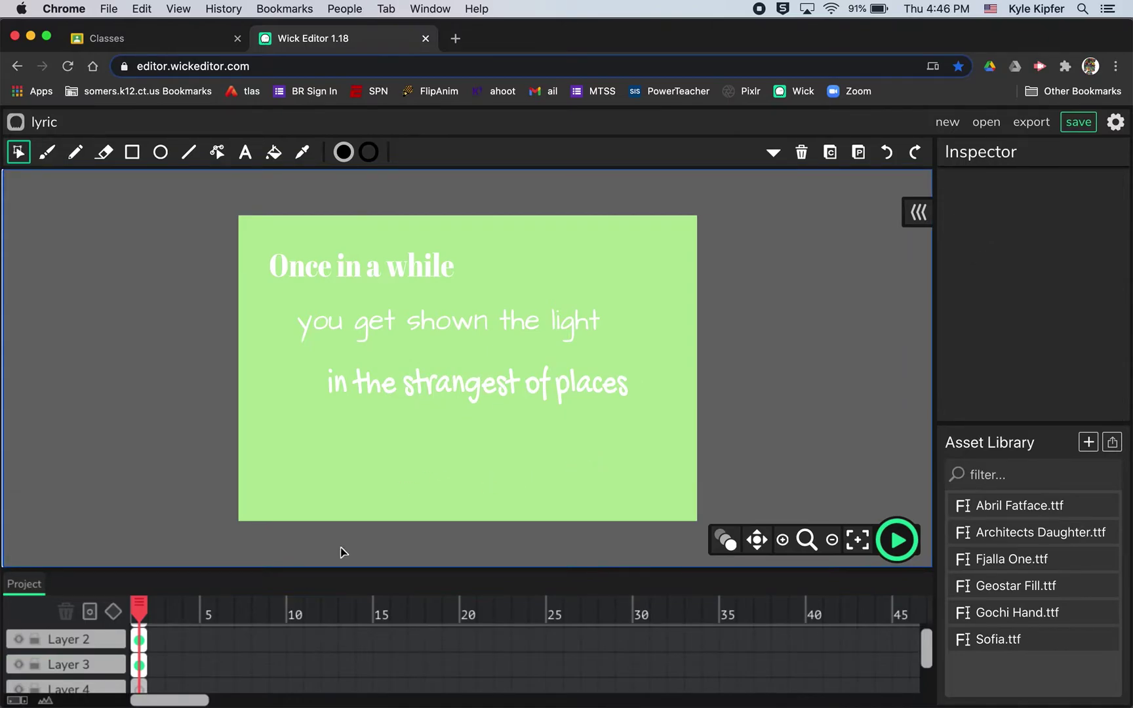
{"action": "scroll", "coordinate": [131, 656], "scroll_direction": "down", "scroll_amount": 1}
{"action": "left_click", "coordinate": [142, 664]}
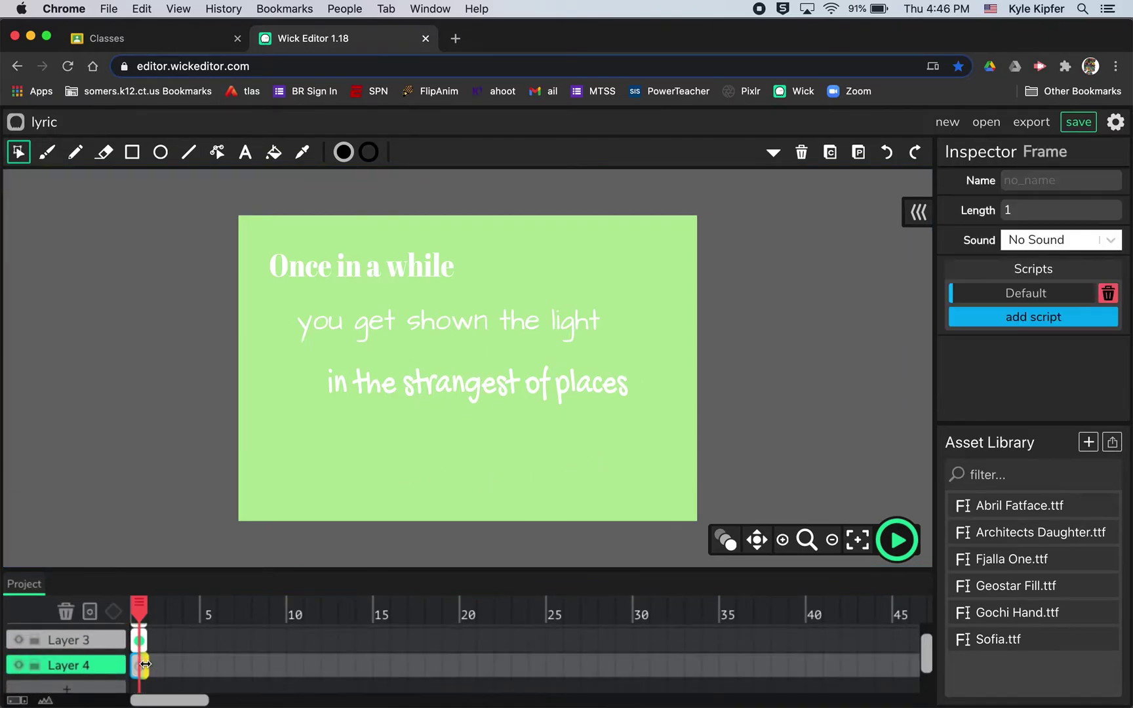
{"action": "key", "text": "ctrl+v"}
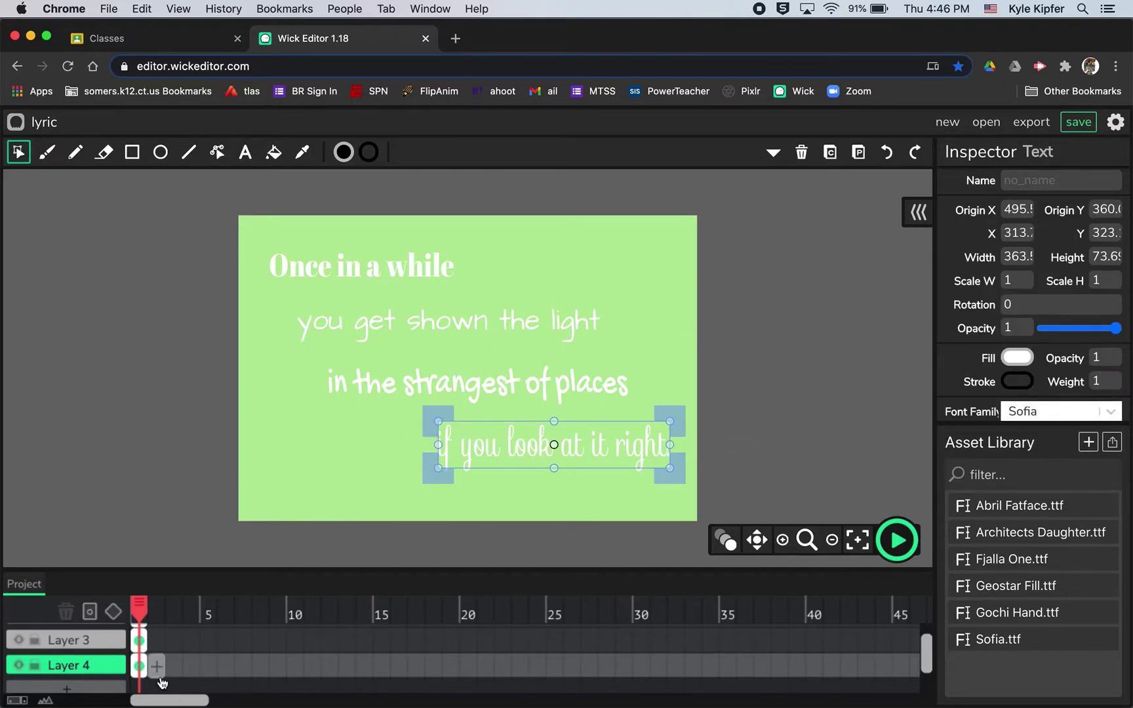
Step: Stretch the frames on Layer and Layer 2 out to 45 frames
{"action": "scroll", "coordinate": [157, 676], "scroll_direction": "up", "scroll_amount": 2}
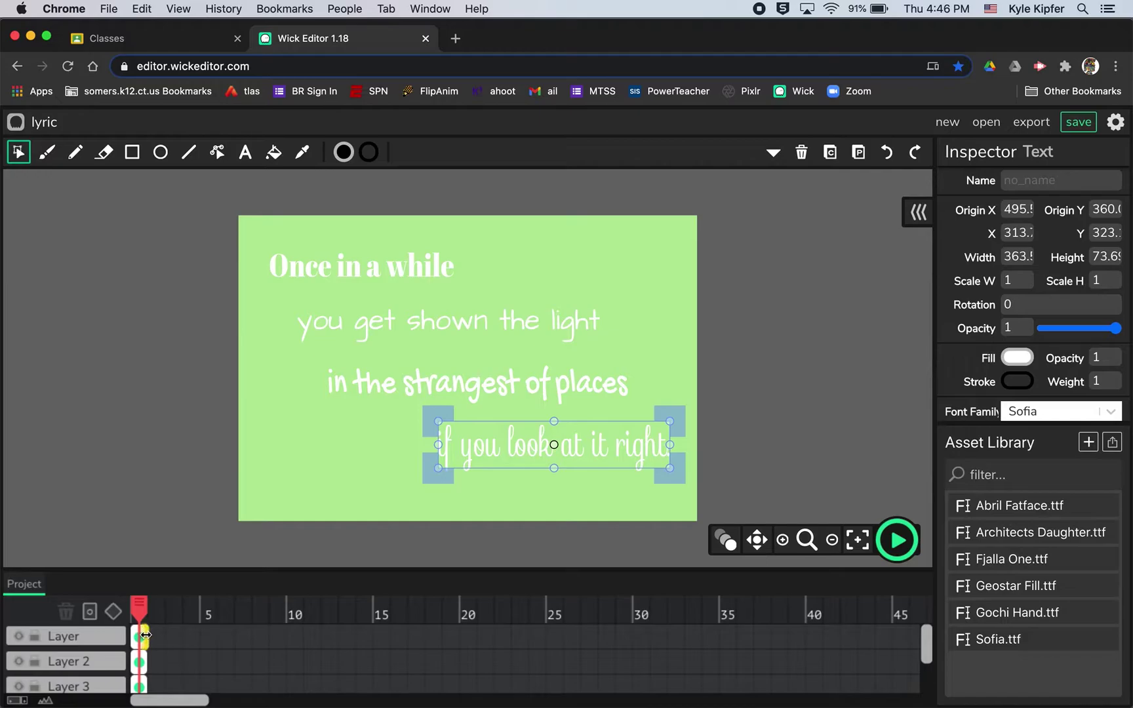
{"action": "left_click_drag", "start_coordinate": [146, 635], "coordinate": [907, 638]}
{"action": "left_click", "coordinate": [868, 637]}
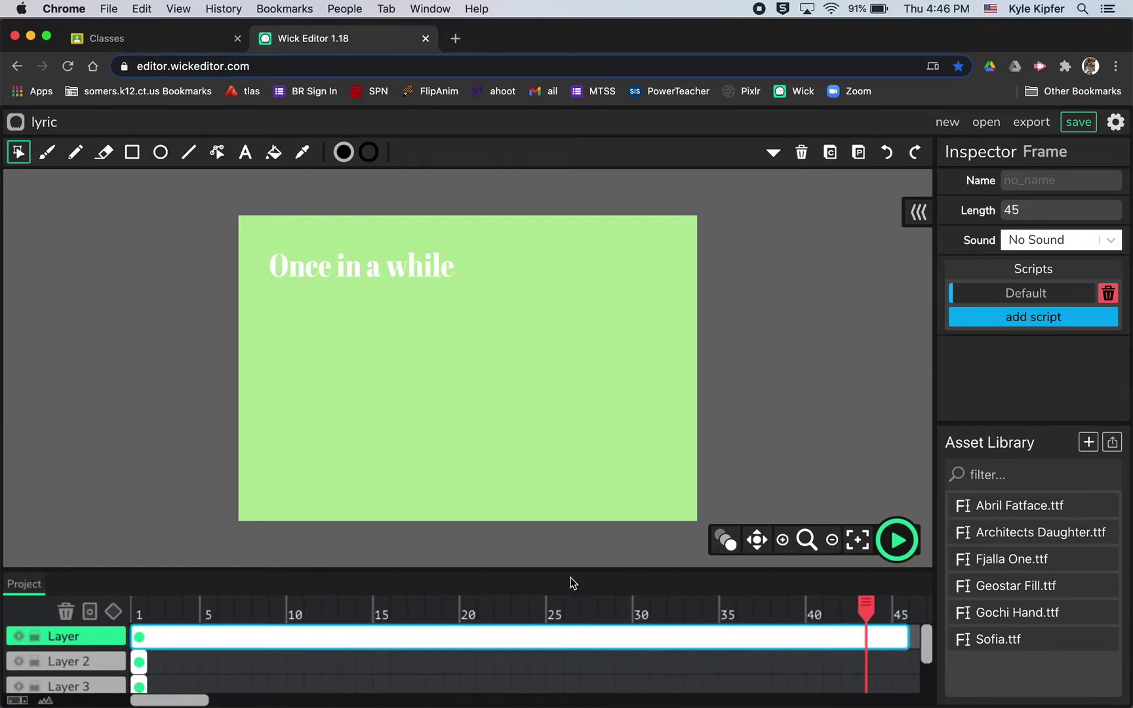
{"action": "left_click_drag", "start_coordinate": [147, 667], "coordinate": [909, 666]}
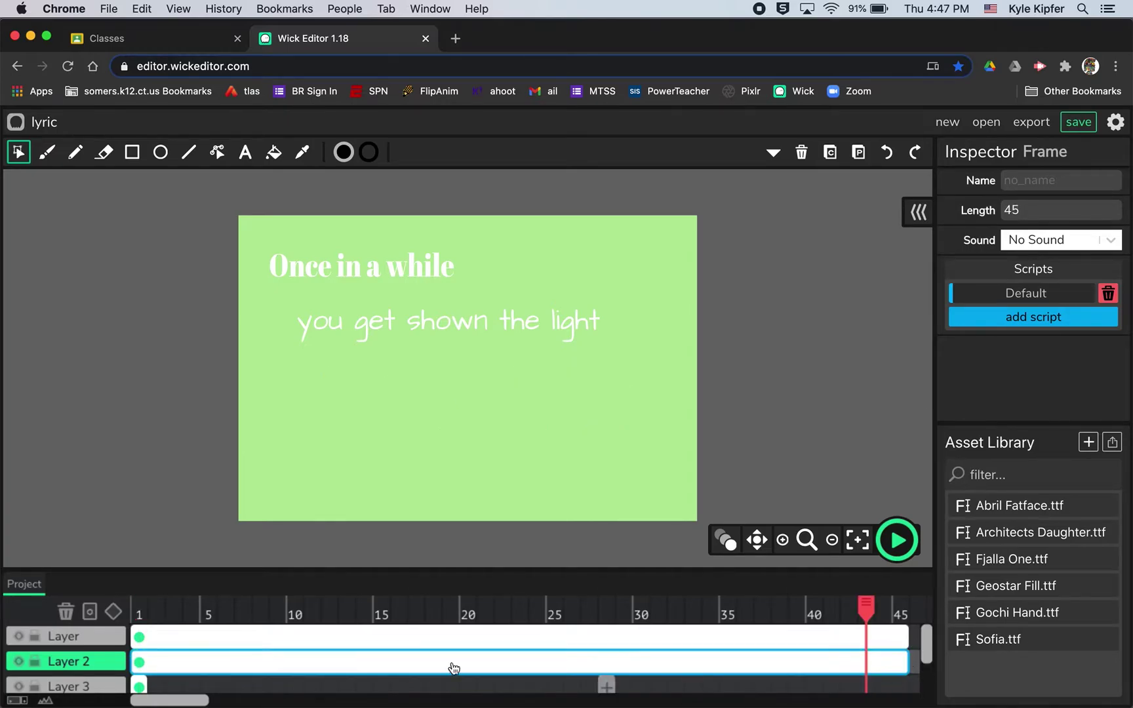
Step: Stretch the frames on Layer 3 and Layer 4 out to 45 frames
{"action": "scroll", "coordinate": [321, 660], "scroll_direction": "down", "scroll_amount": 2}
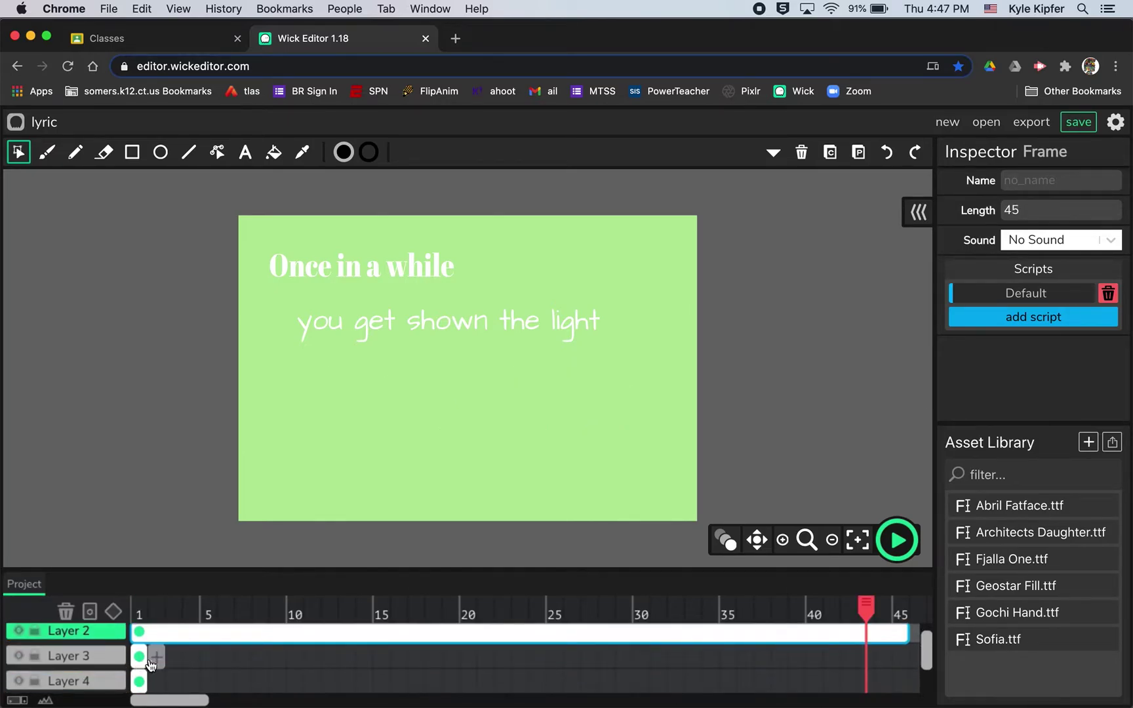
{"action": "left_click_drag", "start_coordinate": [140, 656], "coordinate": [908, 633]}
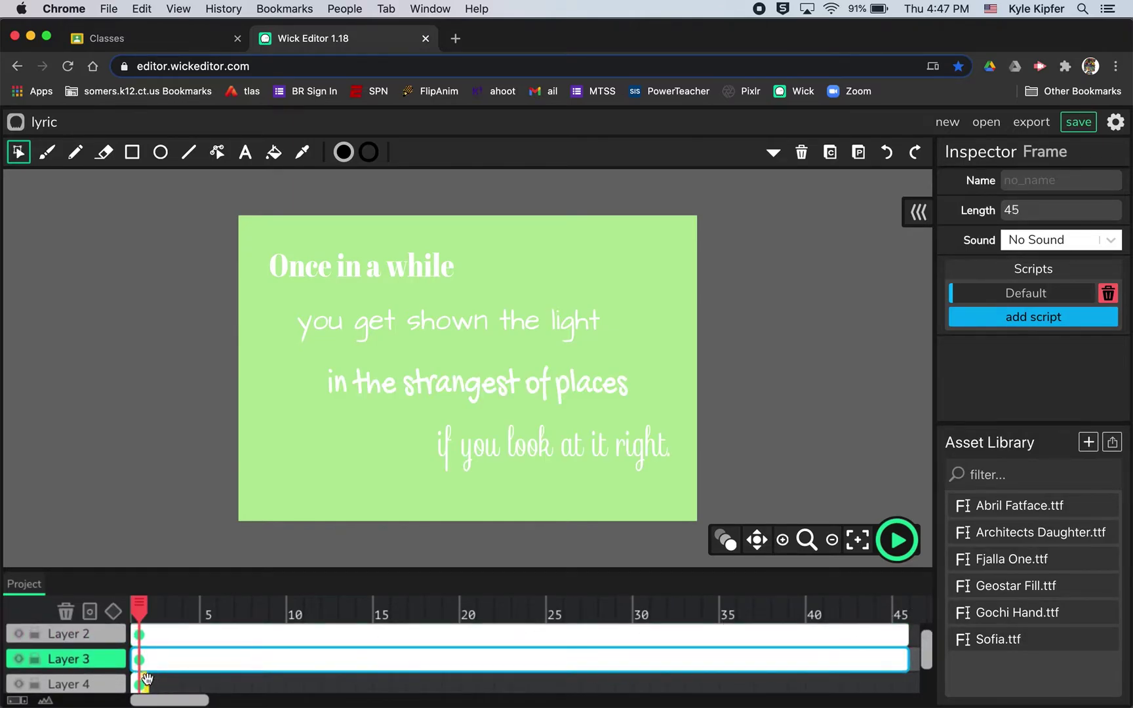
{"action": "left_click_drag", "start_coordinate": [145, 682], "coordinate": [901, 658]}
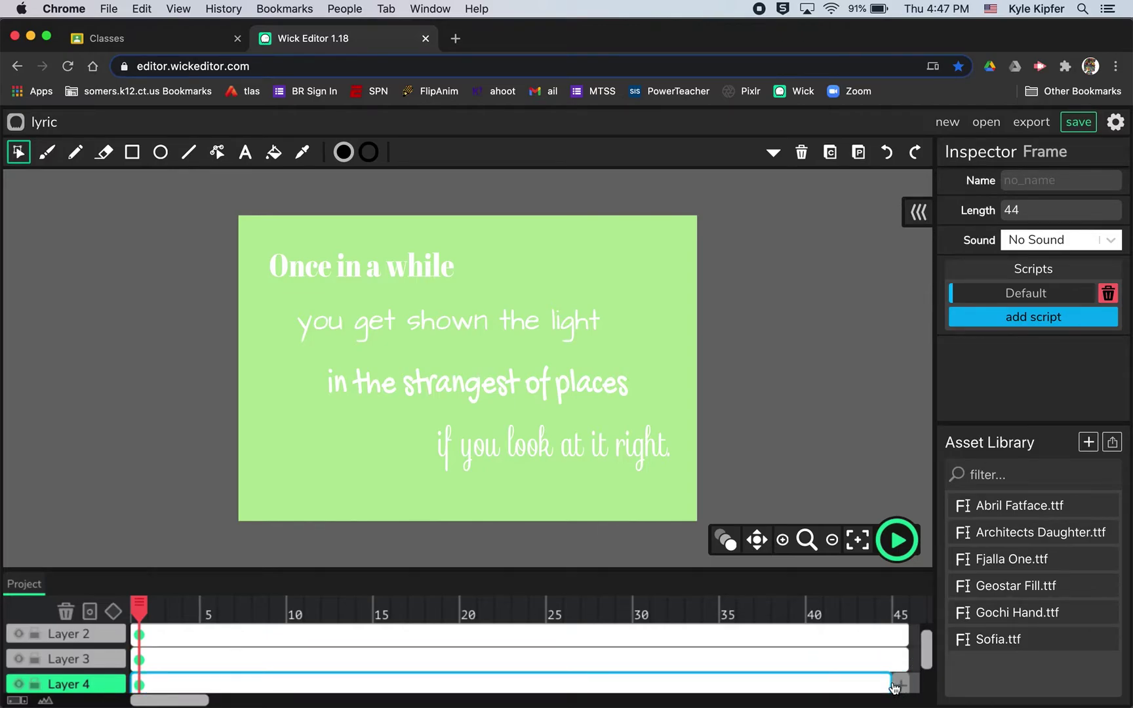
{"action": "left_click", "coordinate": [893, 685]}
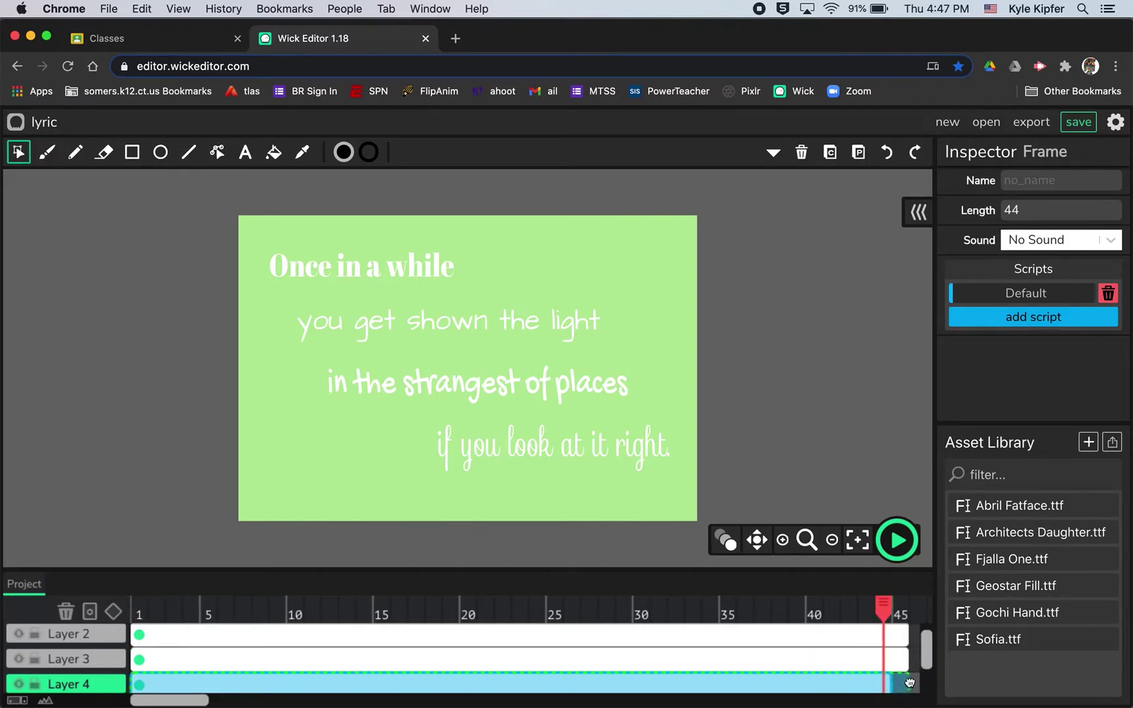
{"action": "left_click_drag", "start_coordinate": [910, 683], "coordinate": [916, 683]}
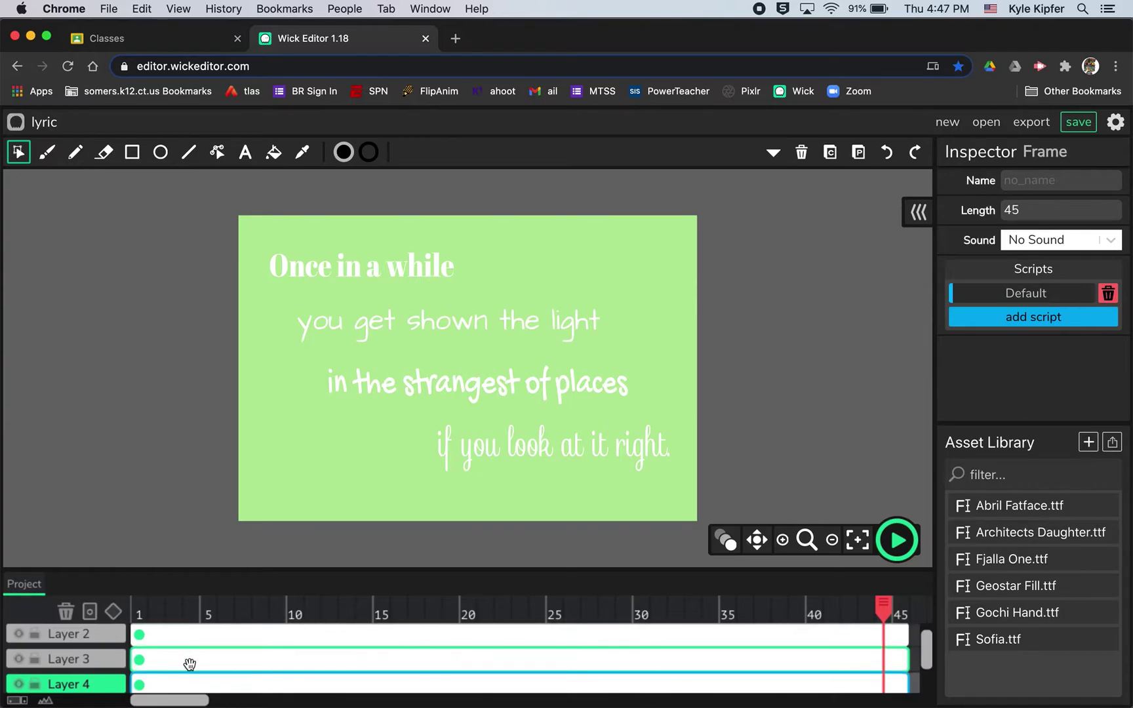
{"action": "scroll", "coordinate": [189, 664], "scroll_direction": "up", "scroll_amount": 1}
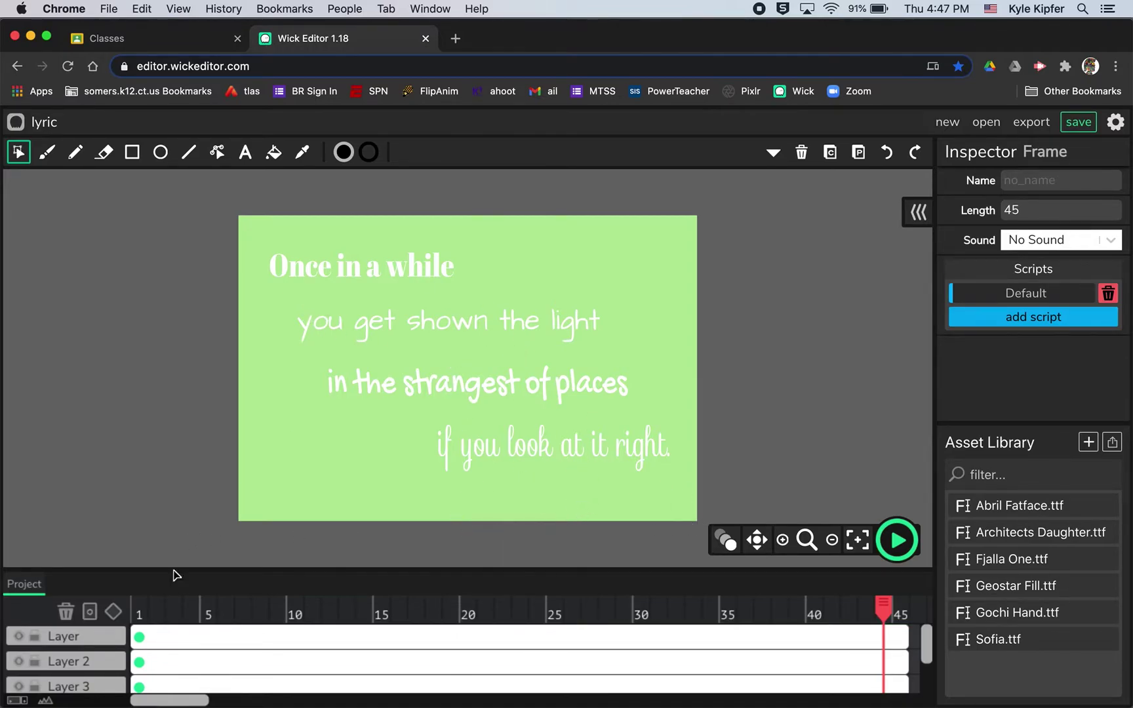
{"action": "scroll", "coordinate": [160, 646], "scroll_direction": "down", "scroll_amount": 3}
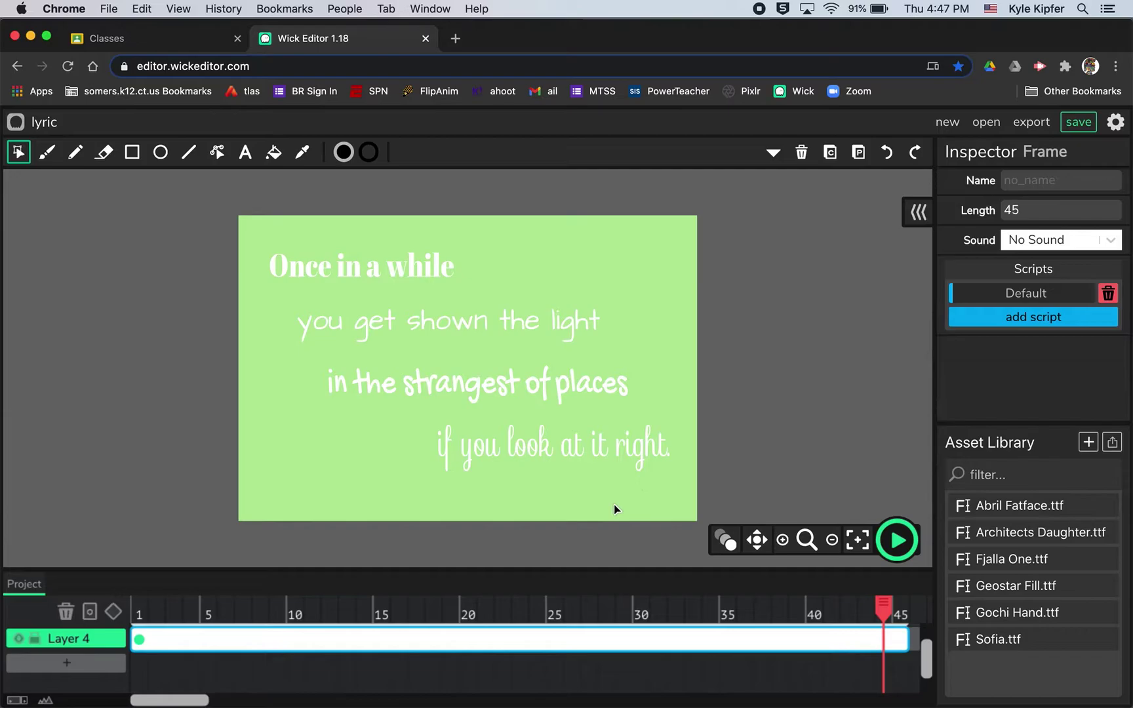
Step: Add Layer 5 and type an author attribution line near the bottom right of the stage
{"action": "left_click", "coordinate": [68, 664]}
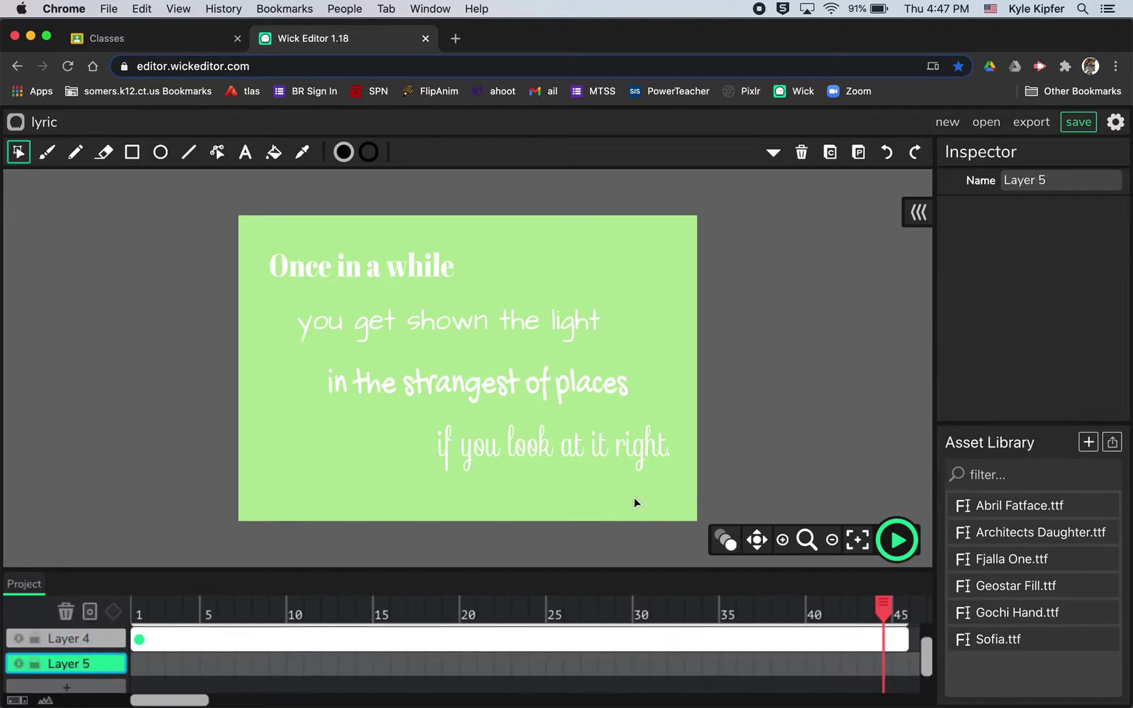
{"action": "left_click", "coordinate": [139, 664]}
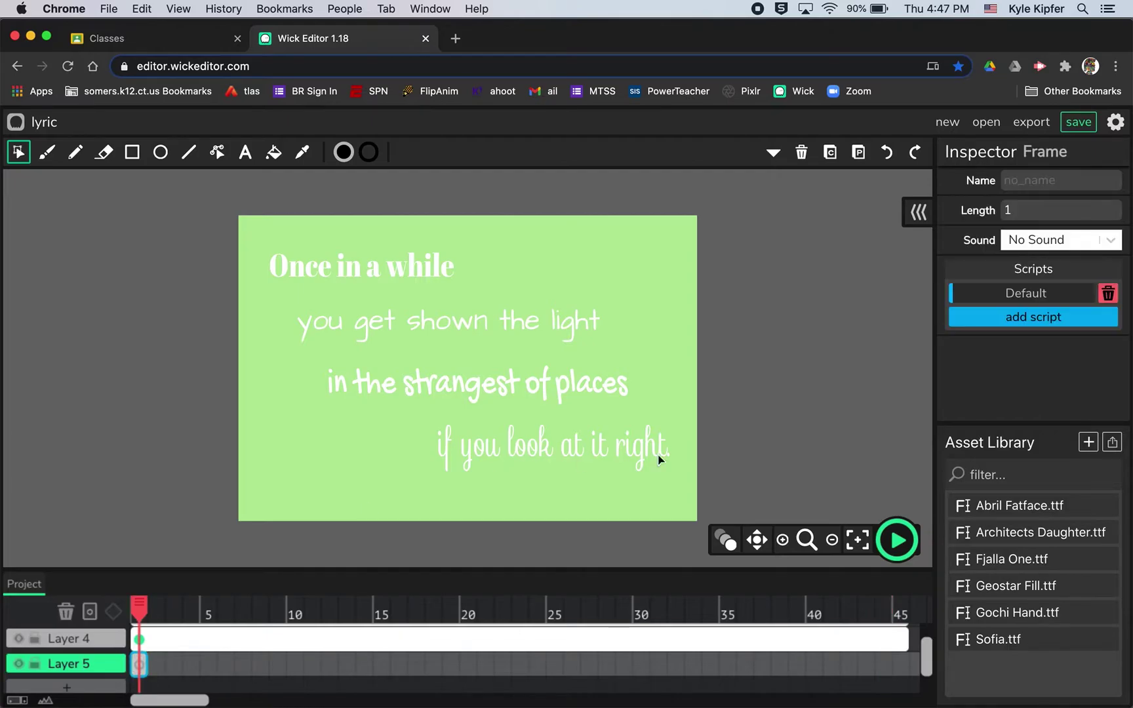
{"action": "left_click", "coordinate": [245, 152]}
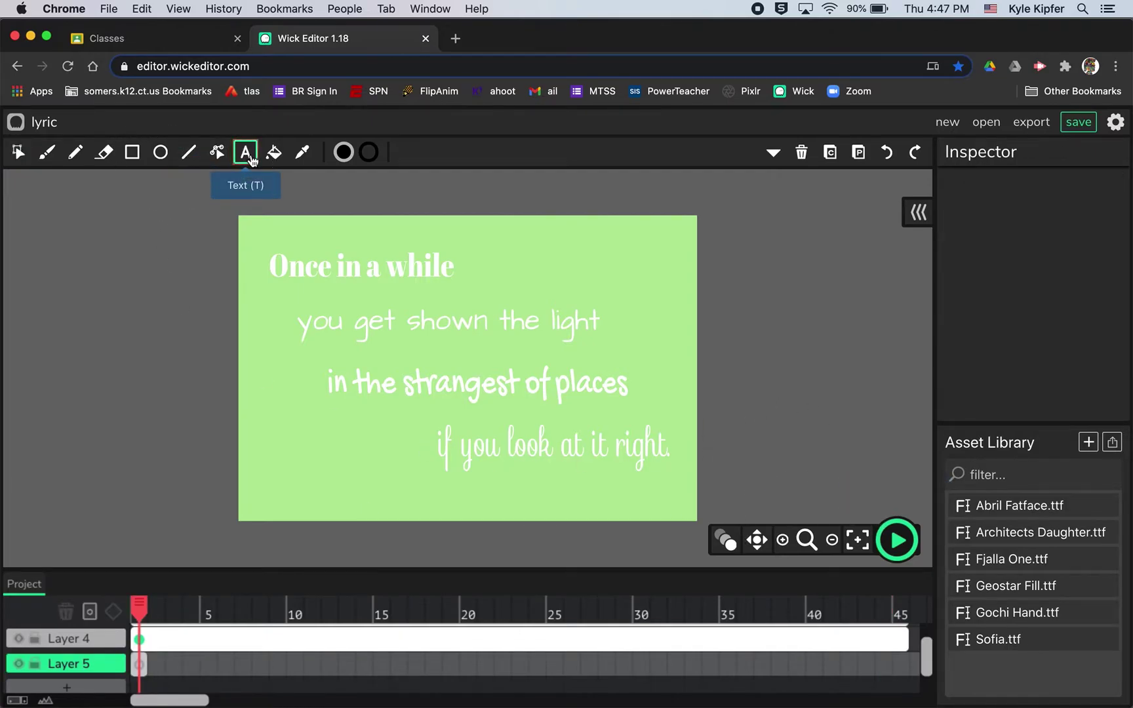
{"action": "left_click", "coordinate": [553, 493]}
{"action": "key", "text": "BackSpace"}
{"action": "key", "text": "BackSpace"}
{"action": "key", "text": "BackSpace"}
{"action": "key", "text": "BackSpace"}
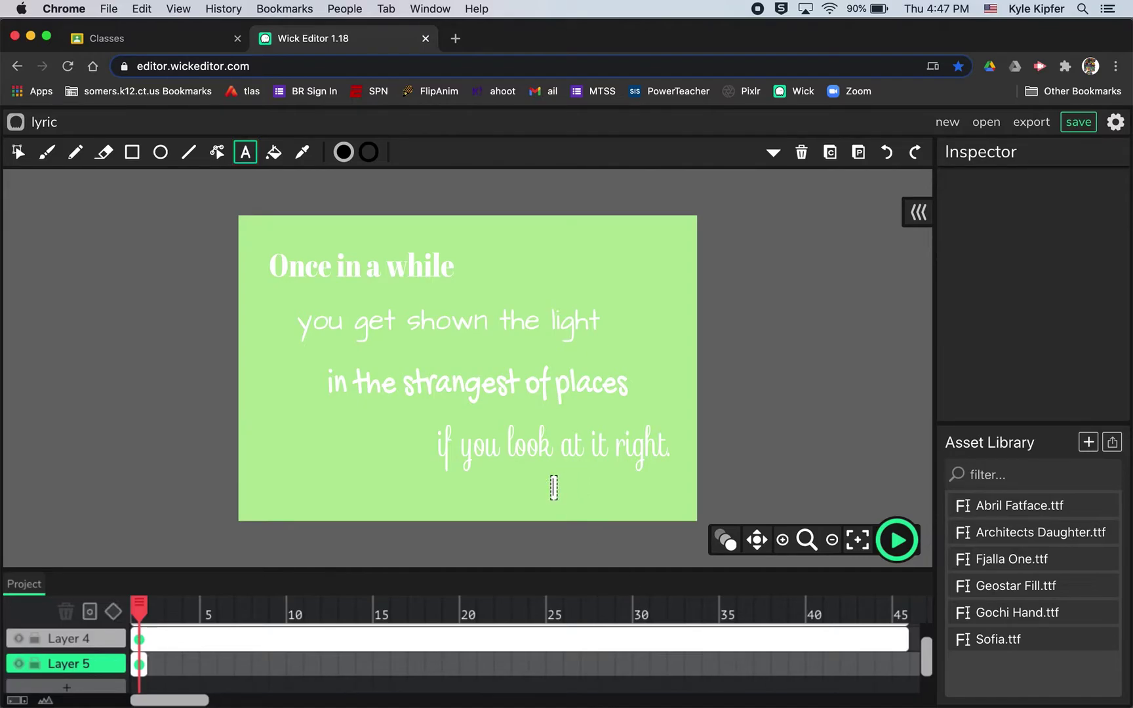
{"action": "type", "text": "- - Jer"}
{"action": "type", "text": "ry"}
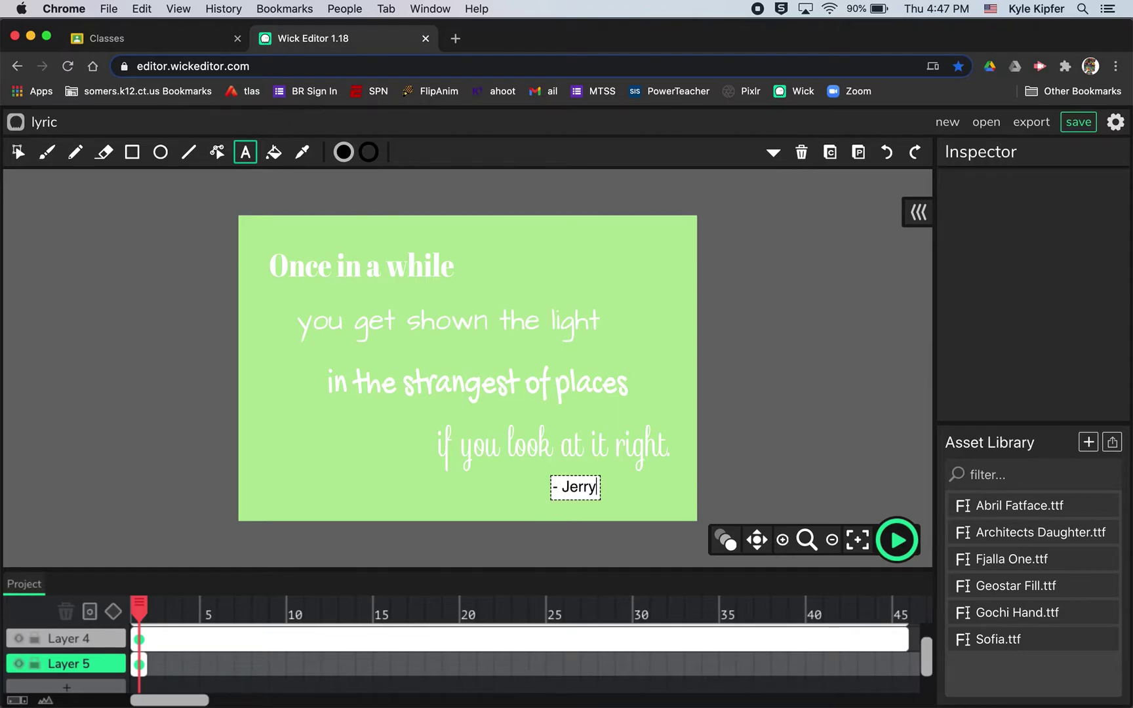
{"action": "type", "text": " Gacia"}
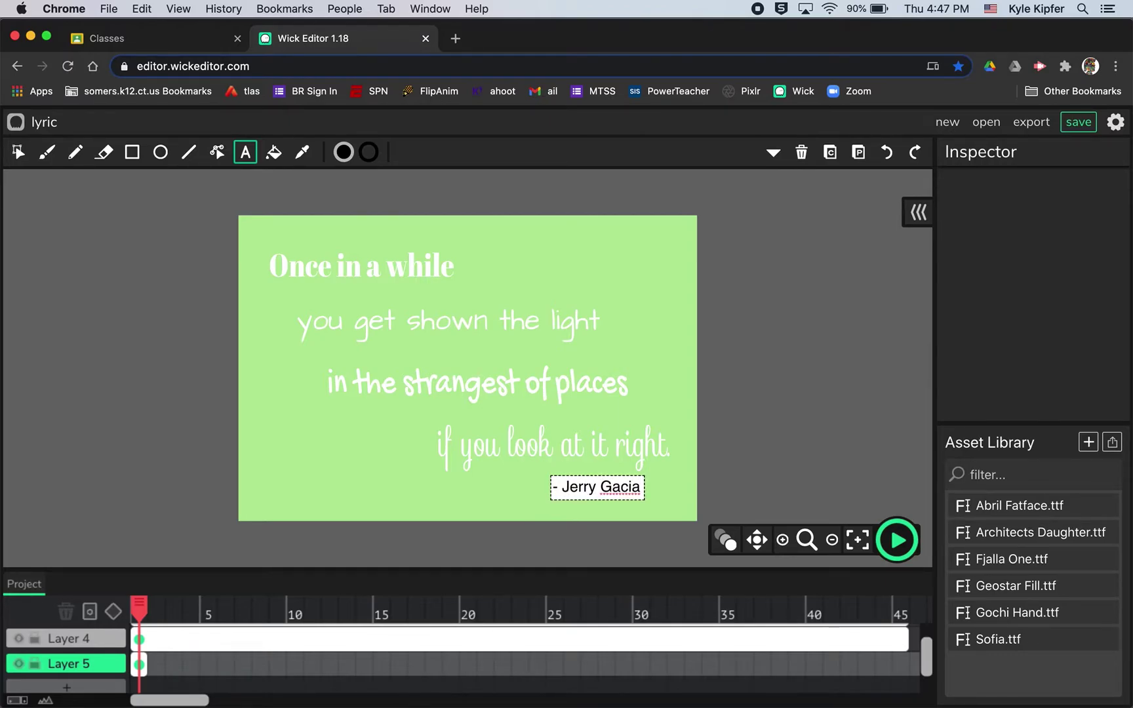
{"action": "type", "text": "r"}
{"action": "left_click", "coordinate": [788, 472]}
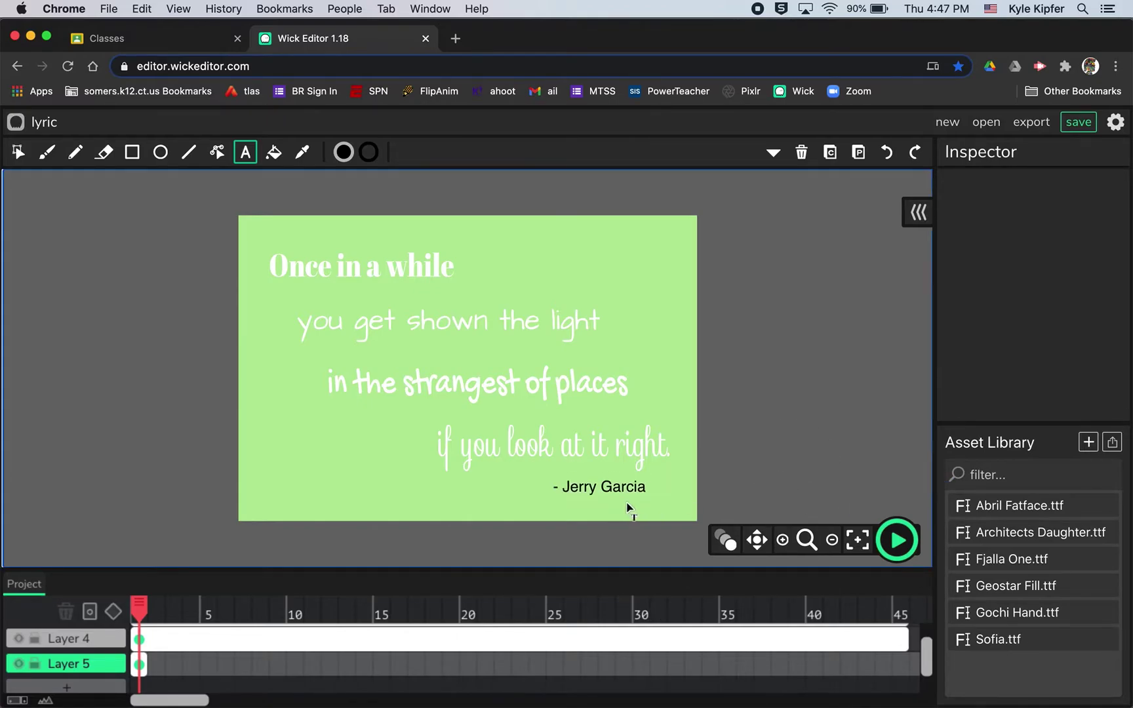
Step: Nudge the attribution down-right, make it white, and stretch Layer 5's frame to 45
{"action": "left_click", "coordinate": [18, 152]}
{"action": "left_click_drag", "start_coordinate": [619, 493], "coordinate": [628, 499]}
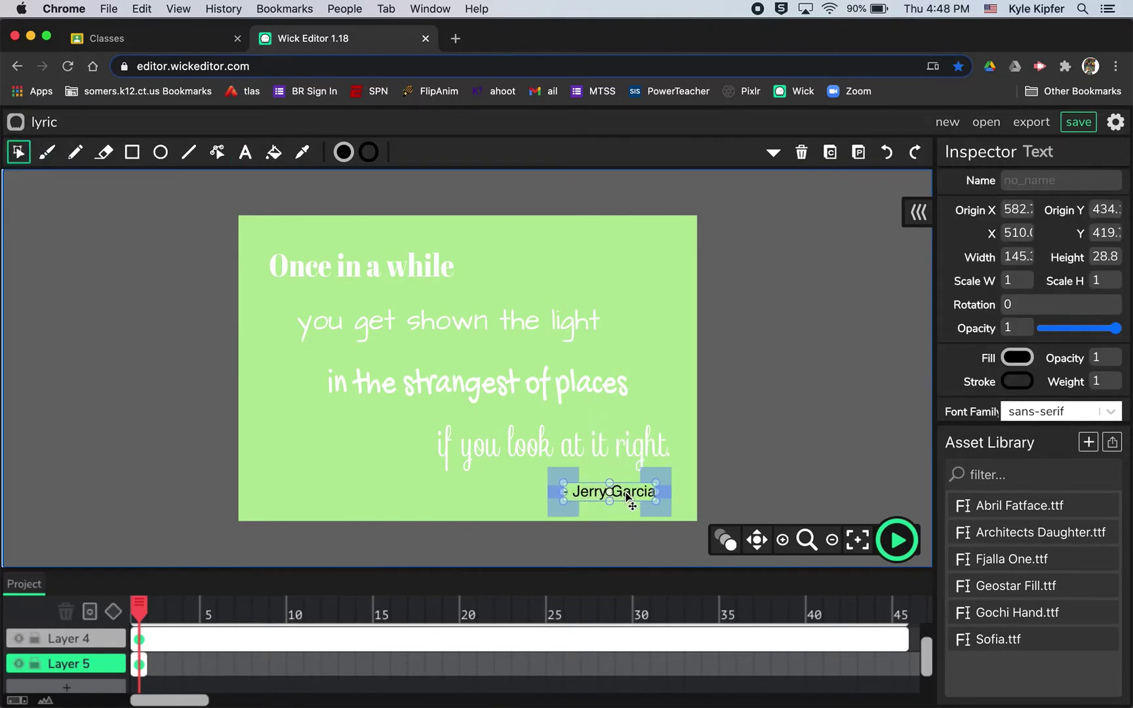
{"action": "left_click", "coordinate": [1018, 357]}
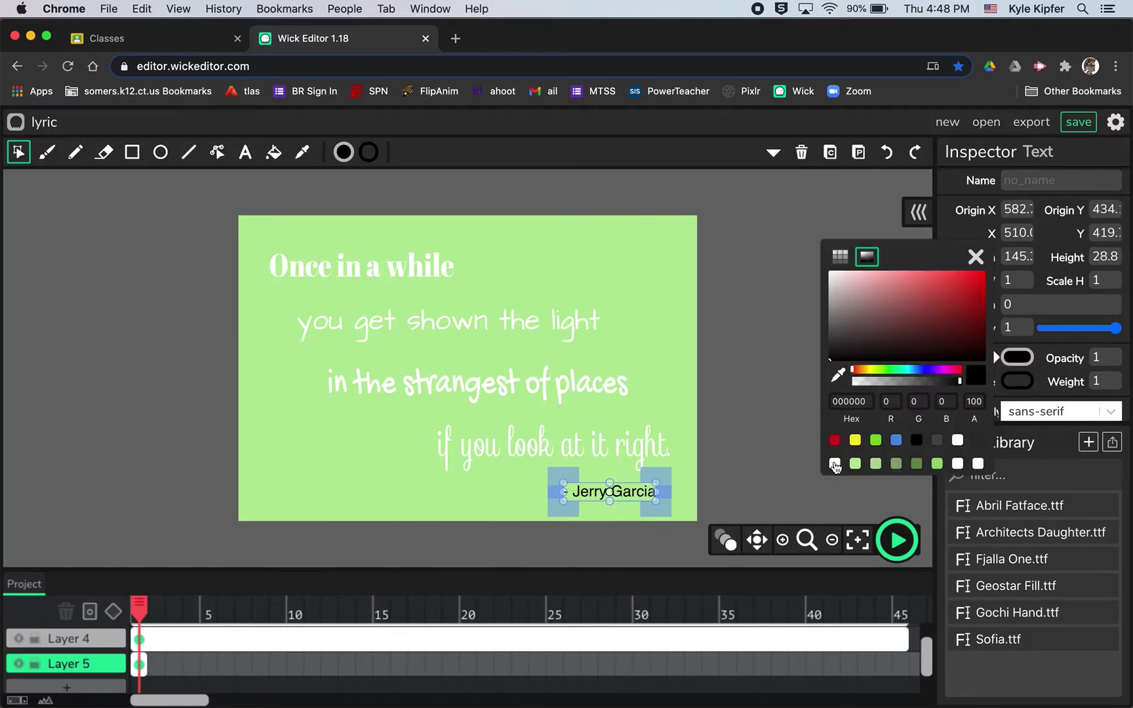
{"action": "left_click", "coordinate": [835, 464]}
{"action": "left_click", "coordinate": [735, 342]}
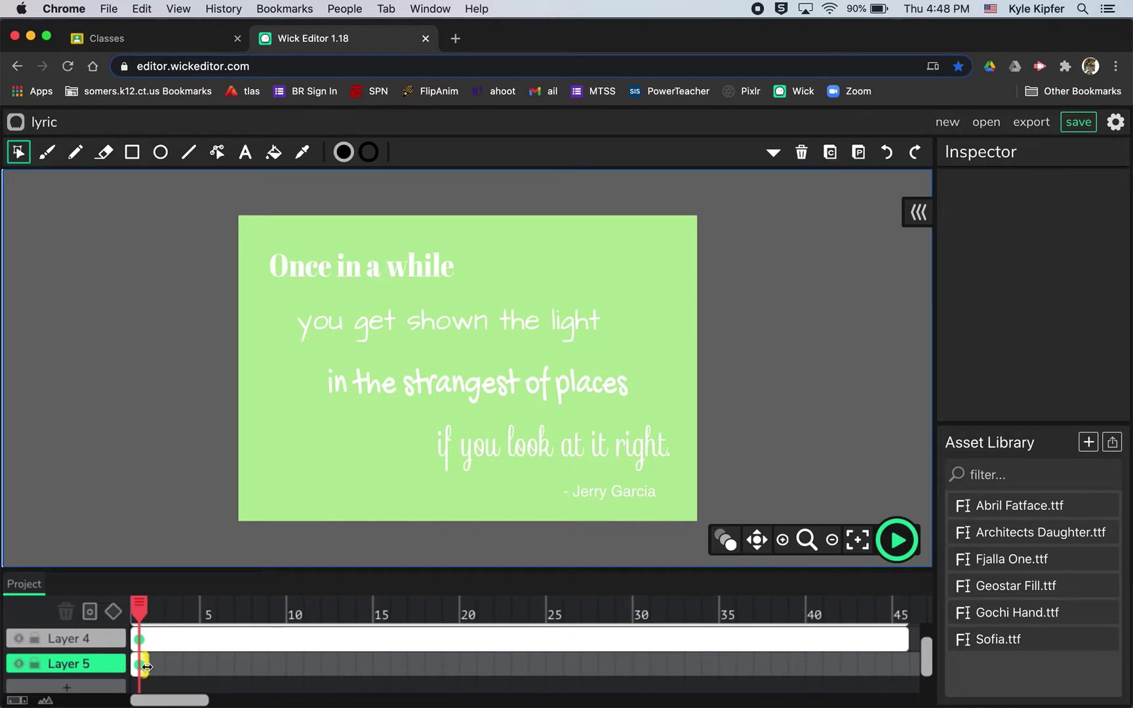
{"action": "left_click_drag", "start_coordinate": [146, 667], "coordinate": [908, 652]}
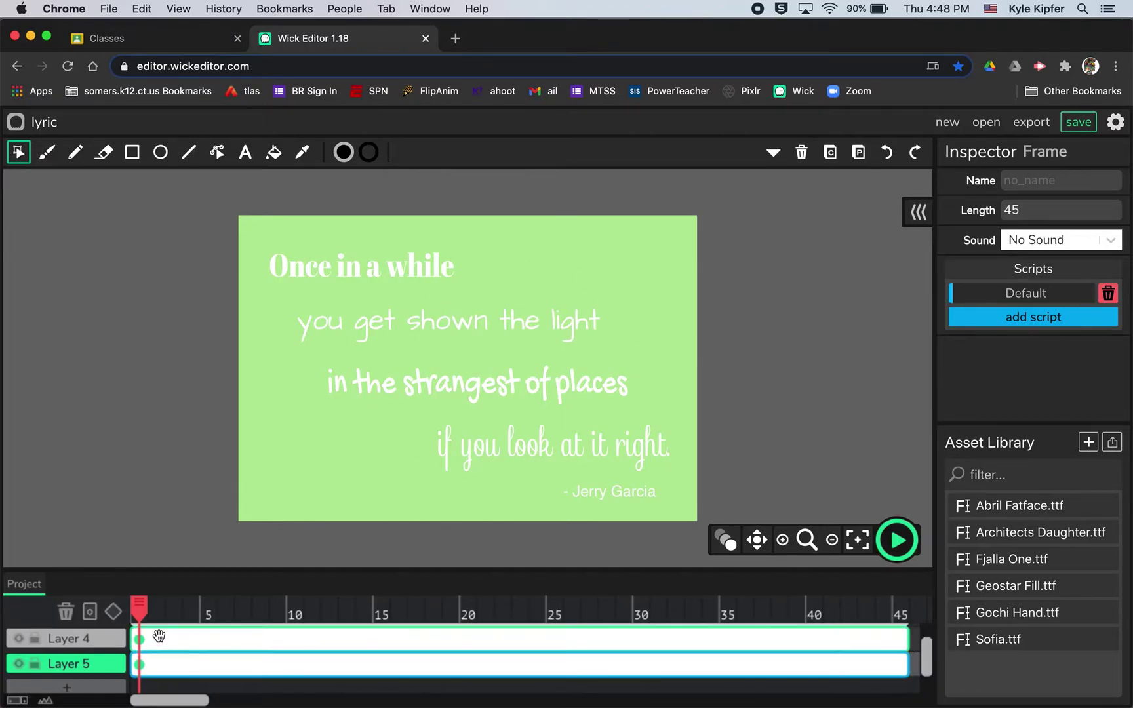
Step: Move "Once in a while" off-stage left at frame 1 and start a tween there
{"action": "scroll", "coordinate": [159, 636], "scroll_direction": "up", "scroll_amount": 3}
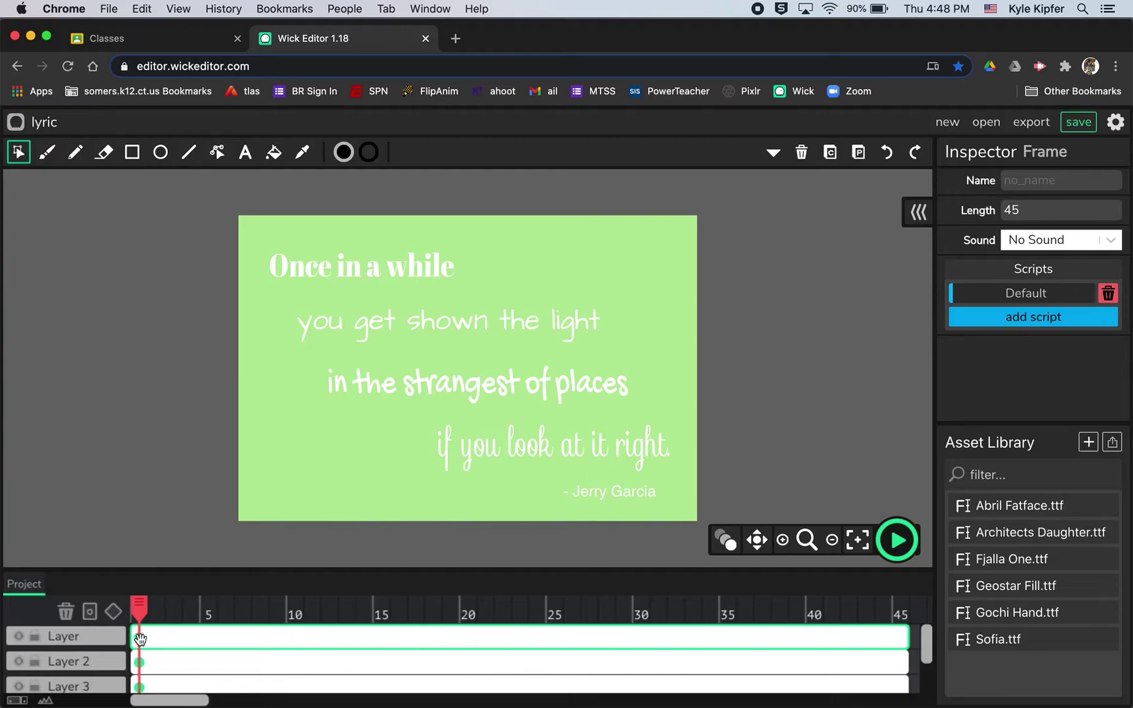
{"action": "left_click", "coordinate": [140, 638]}
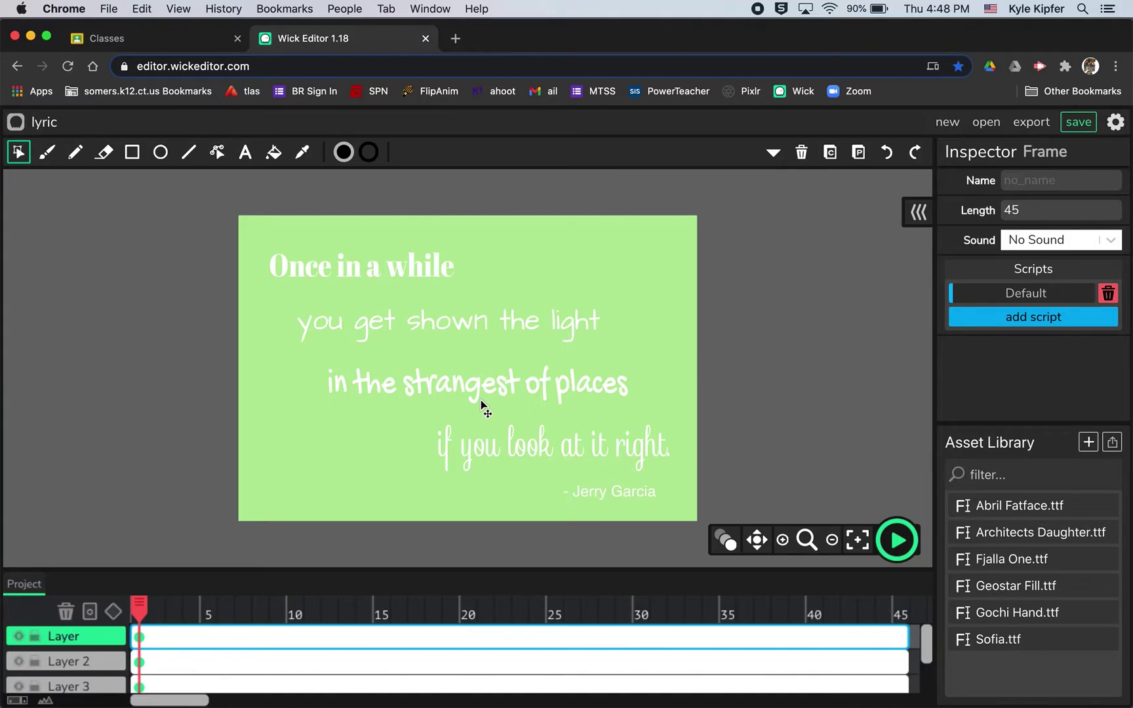
{"action": "left_click", "coordinate": [356, 274]}
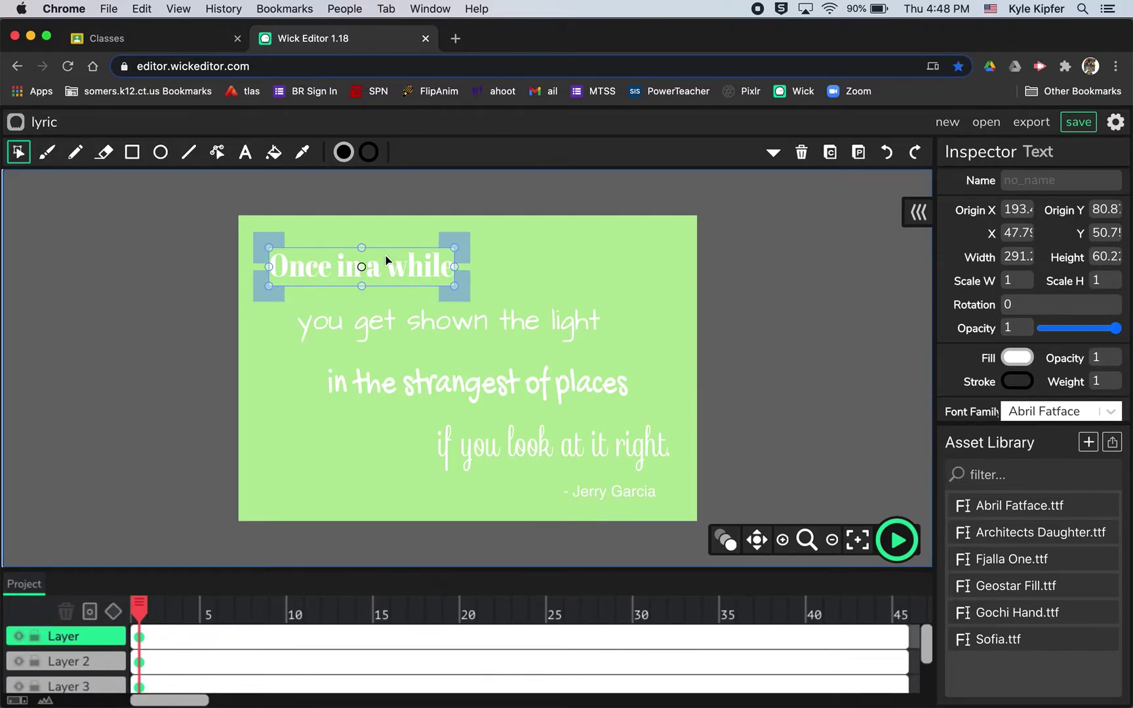
{"action": "left_click_drag", "start_coordinate": [377, 272], "coordinate": [105, 274]}
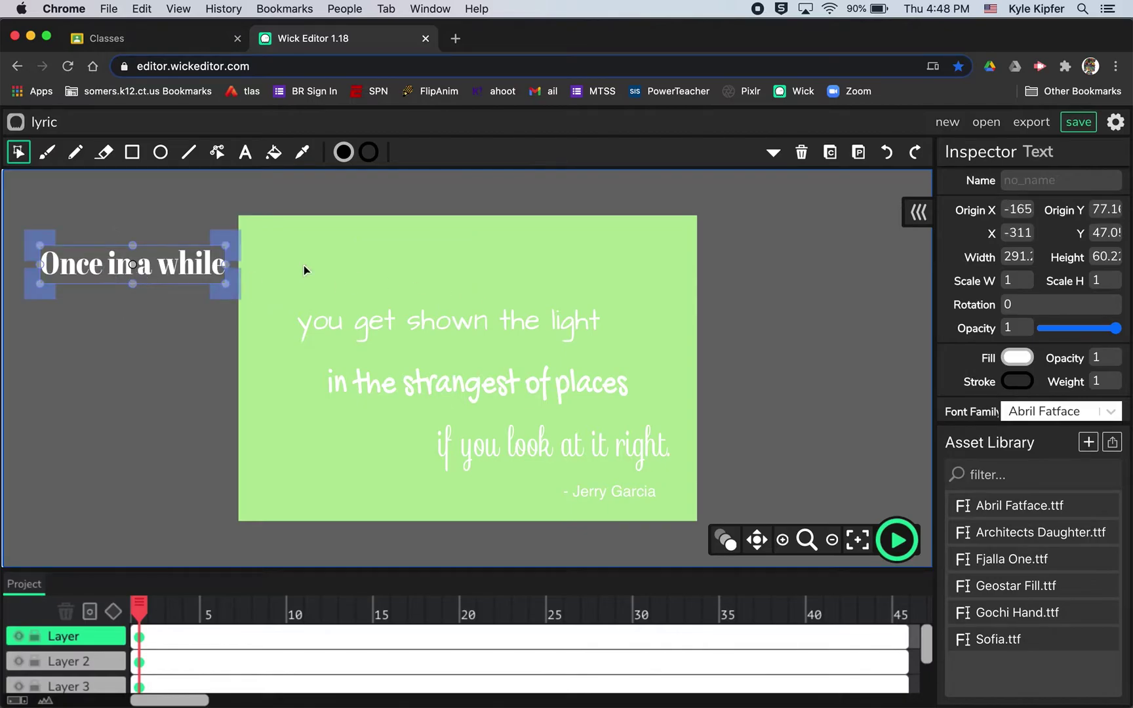
{"action": "left_click", "coordinate": [112, 620]}
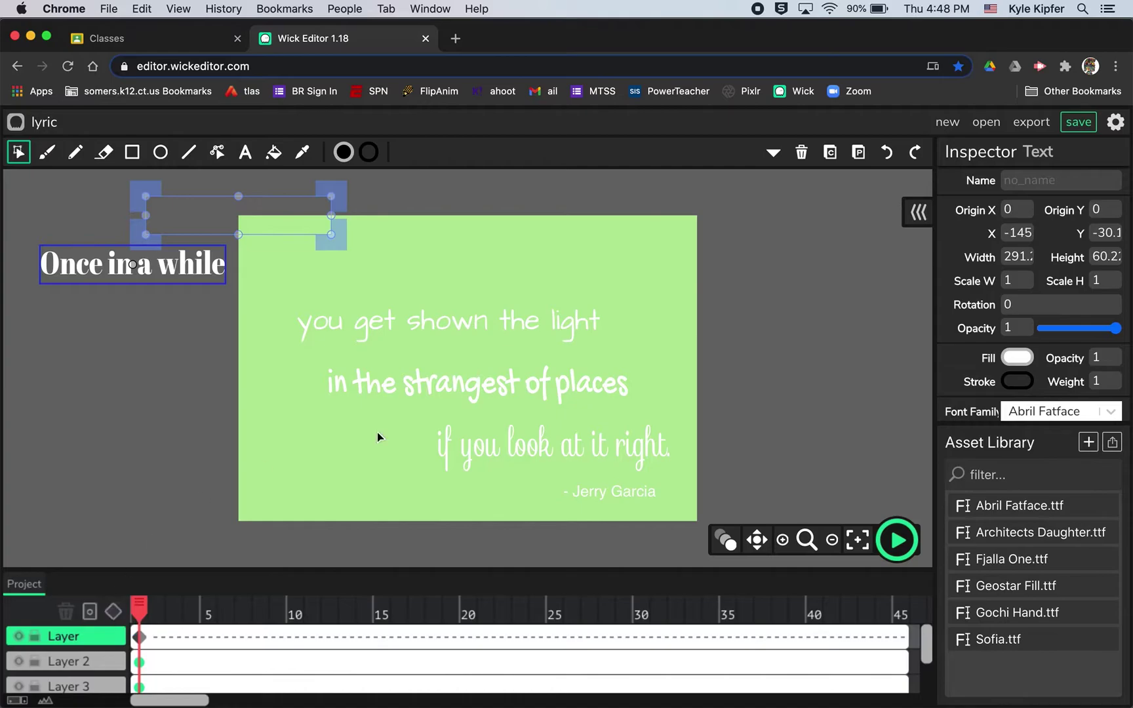
Step: Add a frame 9 keyframe with "Once in a while" back in place, then preview playback
{"action": "left_click", "coordinate": [901, 640]}
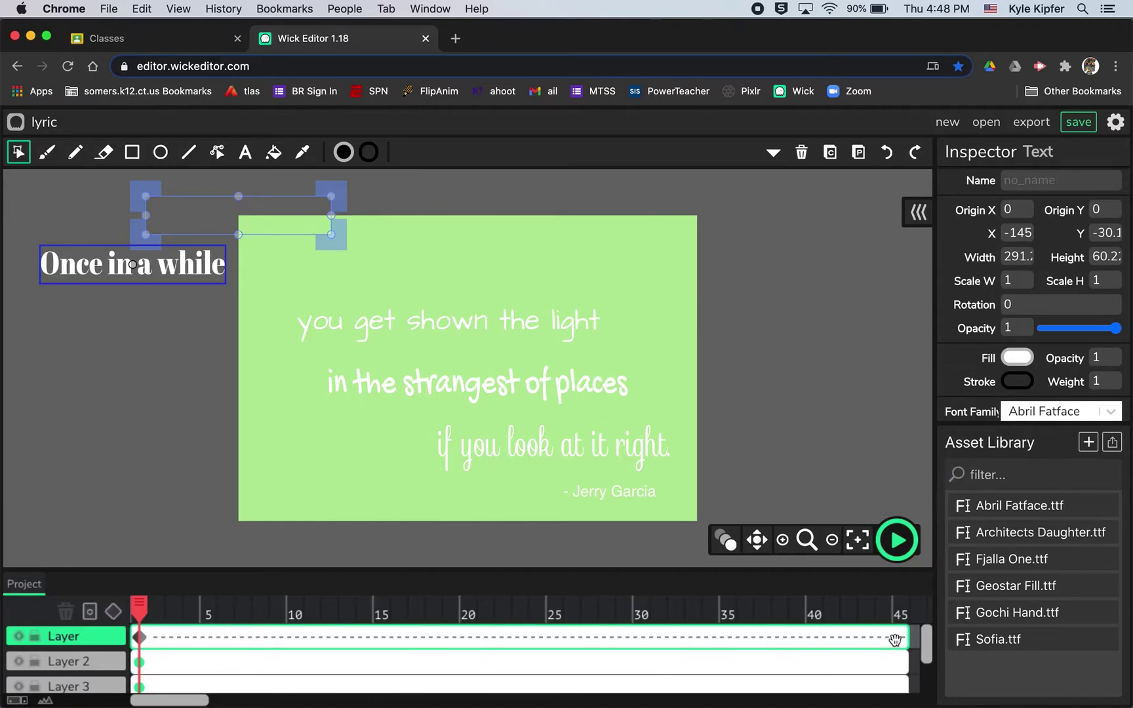
{"action": "left_click", "coordinate": [279, 641]}
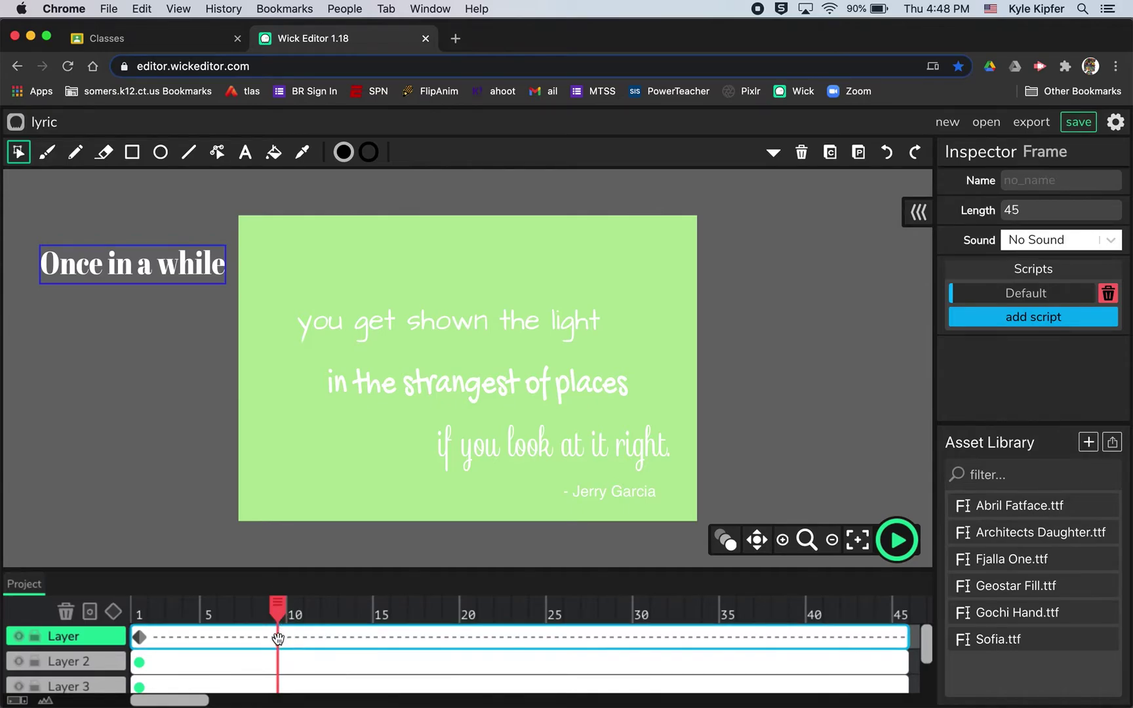
{"action": "left_click", "coordinate": [113, 611]}
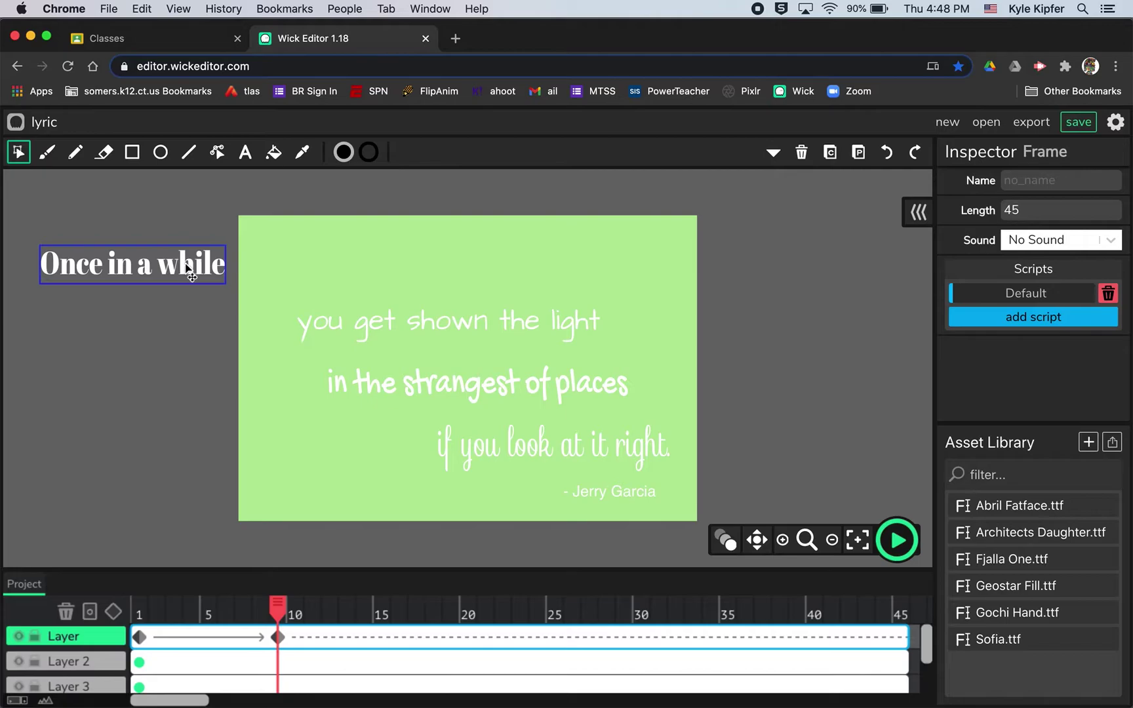
{"action": "left_click_drag", "start_coordinate": [184, 278], "coordinate": [415, 265]}
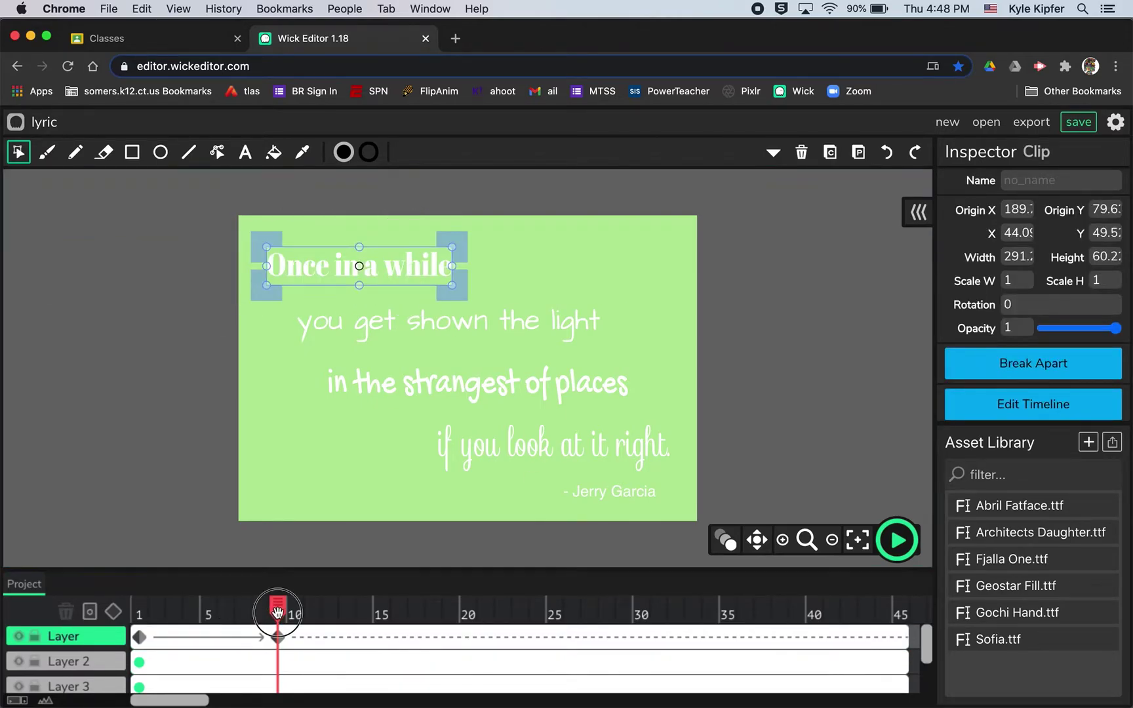
{"action": "left_click_drag", "start_coordinate": [278, 608], "coordinate": [139, 610]}
{"action": "left_click", "coordinate": [896, 541]}
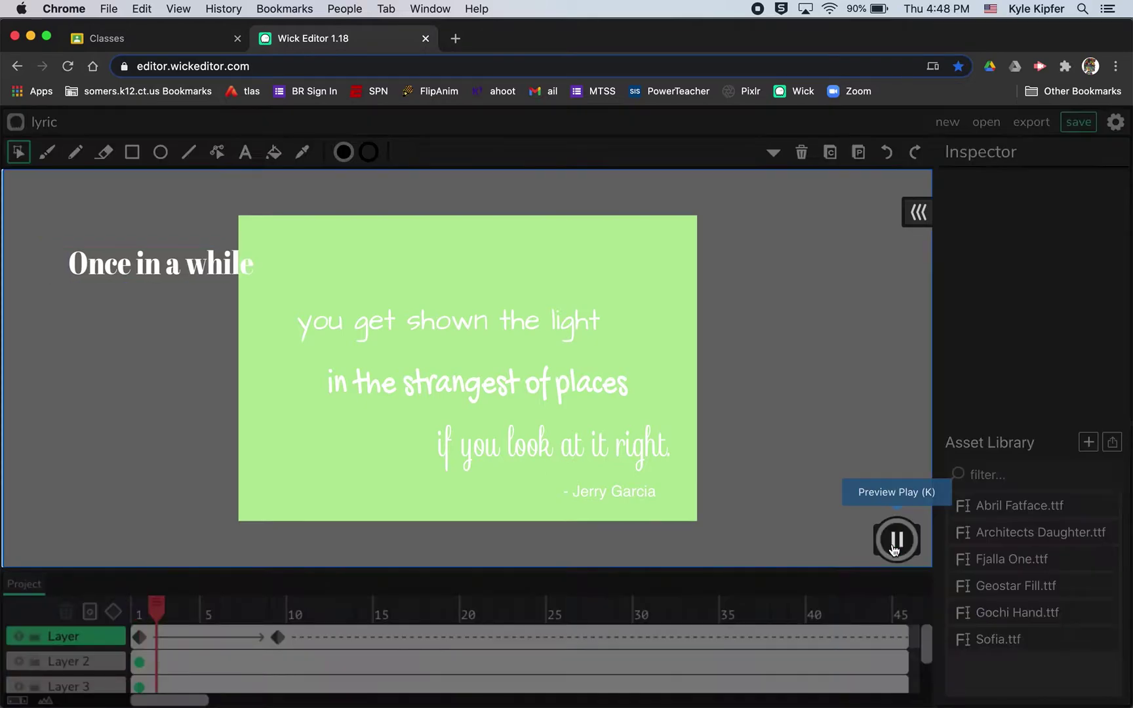
{"action": "left_click", "coordinate": [895, 550]}
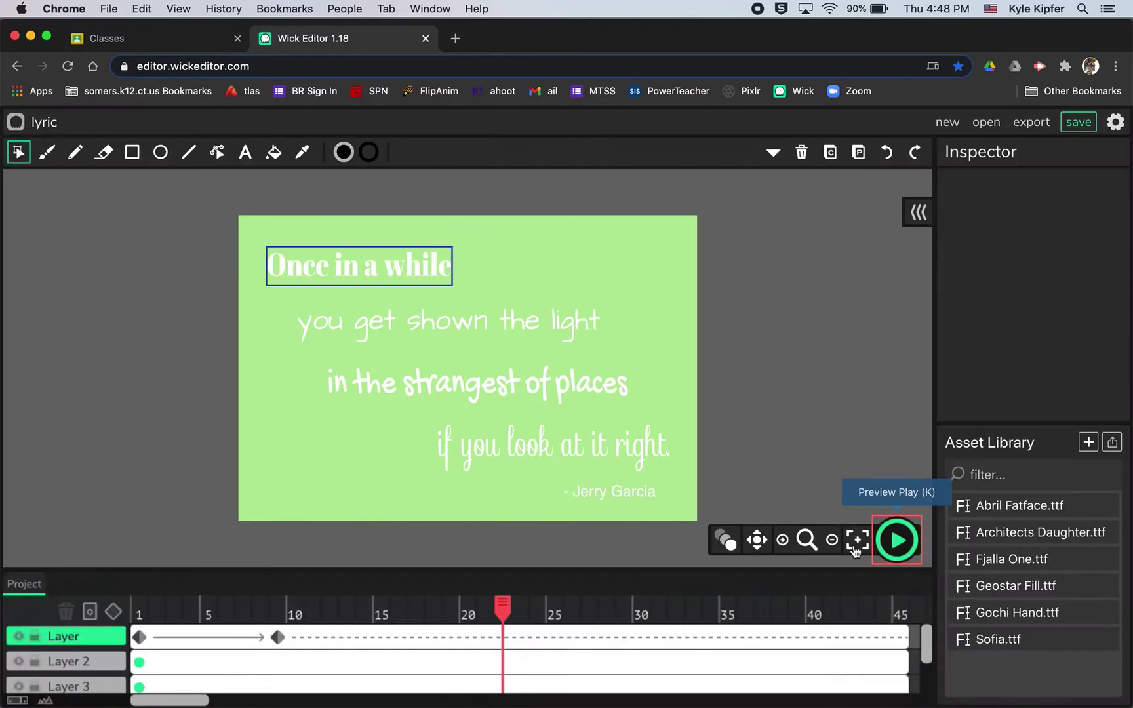
Step: Nudge "you get shown the light" left and start a tween on Layer 2 at frame 1
{"action": "left_click", "coordinate": [454, 328]}
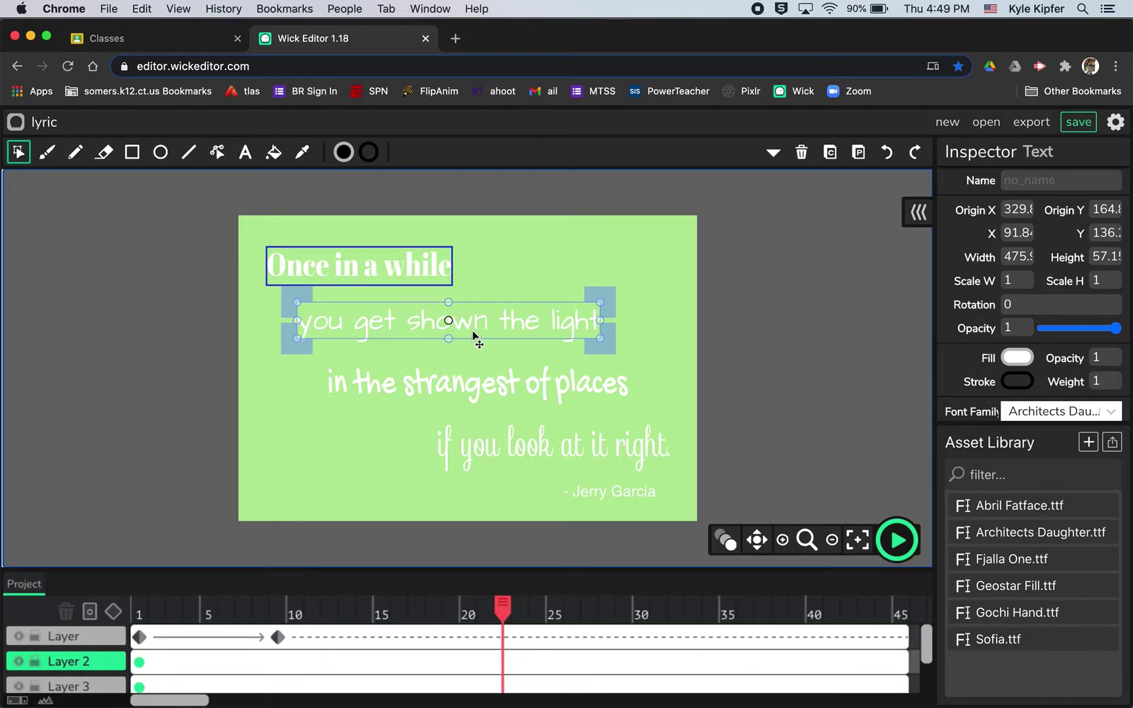
{"action": "left_click_drag", "start_coordinate": [476, 328], "coordinate": [407, 335]}
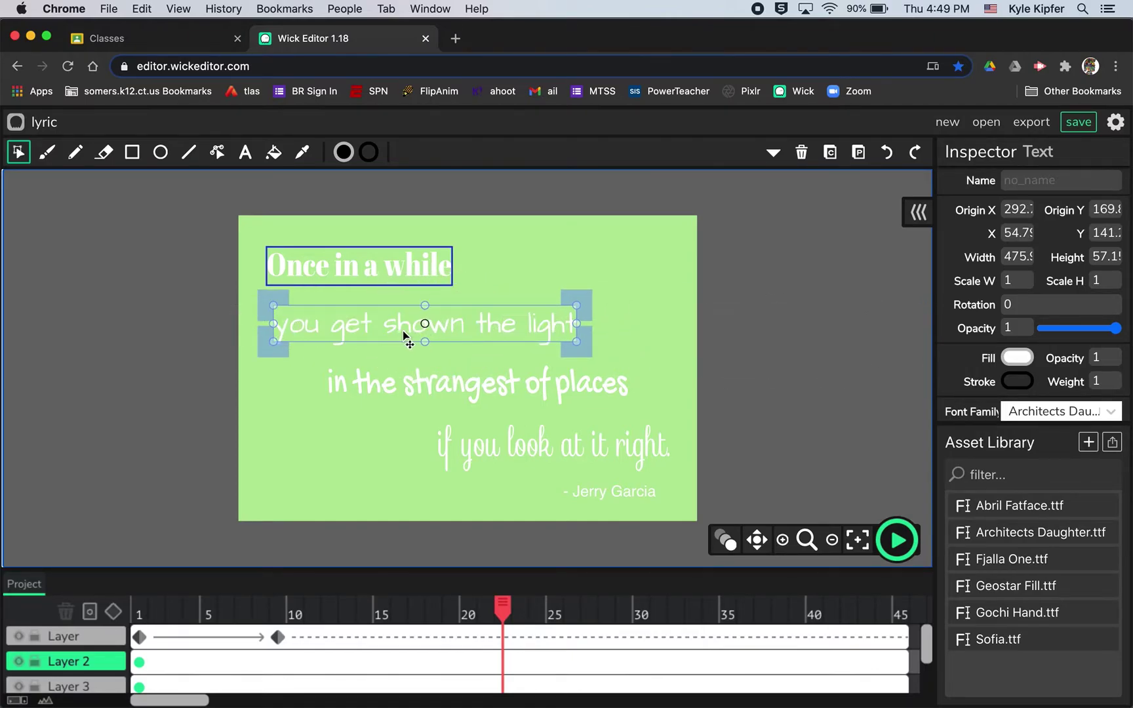
{"action": "left_click", "coordinate": [139, 662]}
{"action": "left_click", "coordinate": [113, 613]}
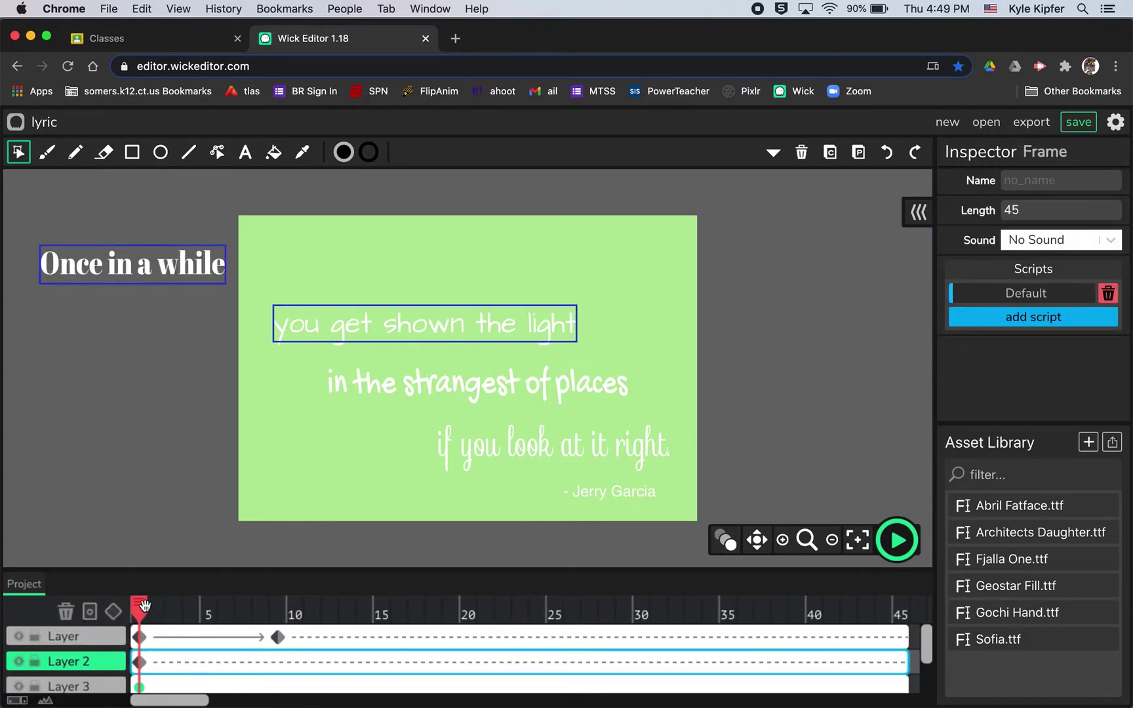
Step: Add tween keyframes at frames 9 and 29 on Layer 2
{"action": "left_click_drag", "start_coordinate": [140, 609], "coordinate": [278, 597]}
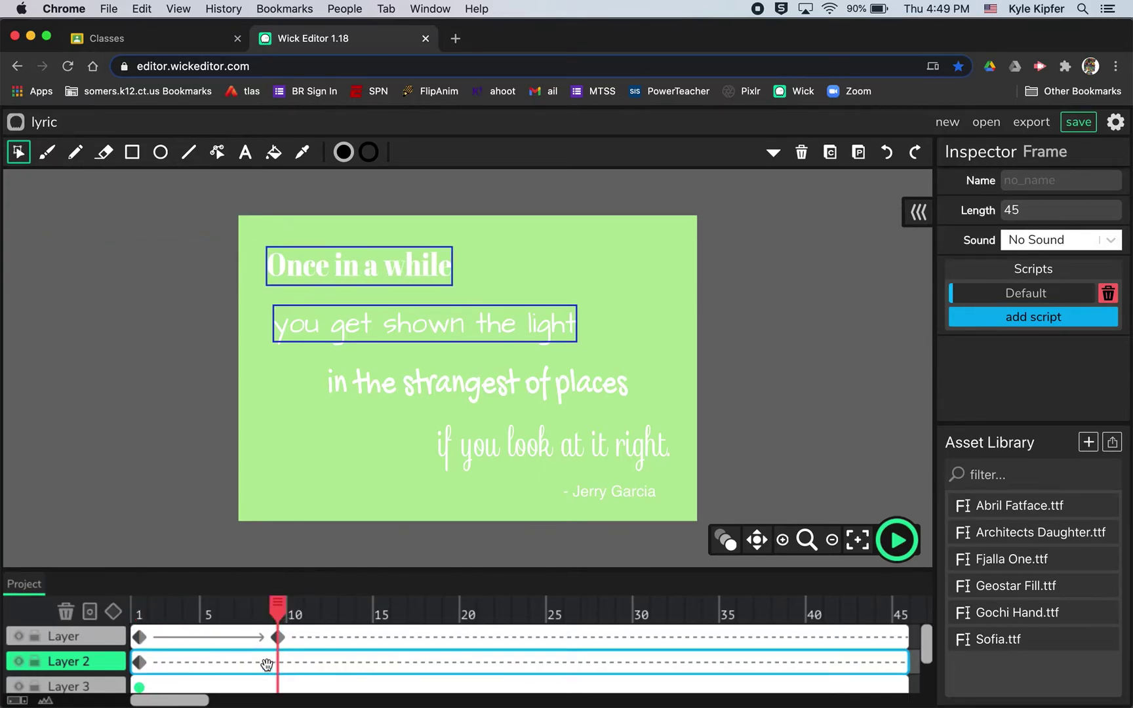
{"action": "left_click", "coordinate": [111, 612]}
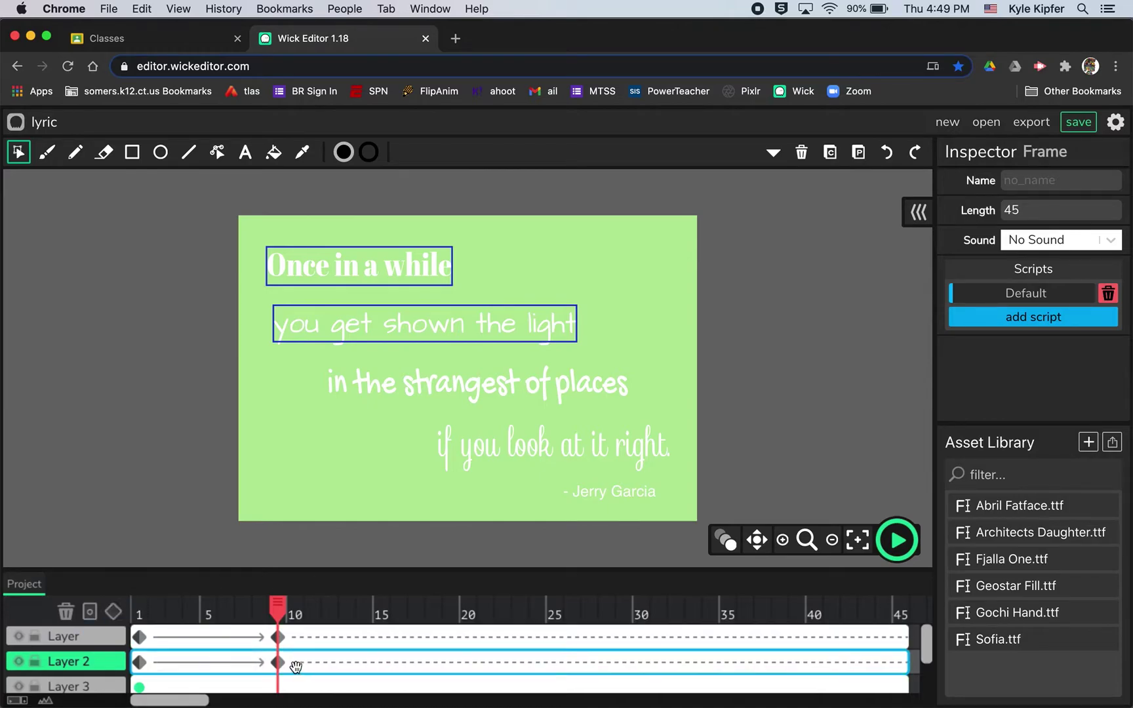
{"action": "left_click", "coordinate": [277, 610]}
{"action": "left_click_drag", "start_coordinate": [277, 610], "coordinate": [621, 595]}
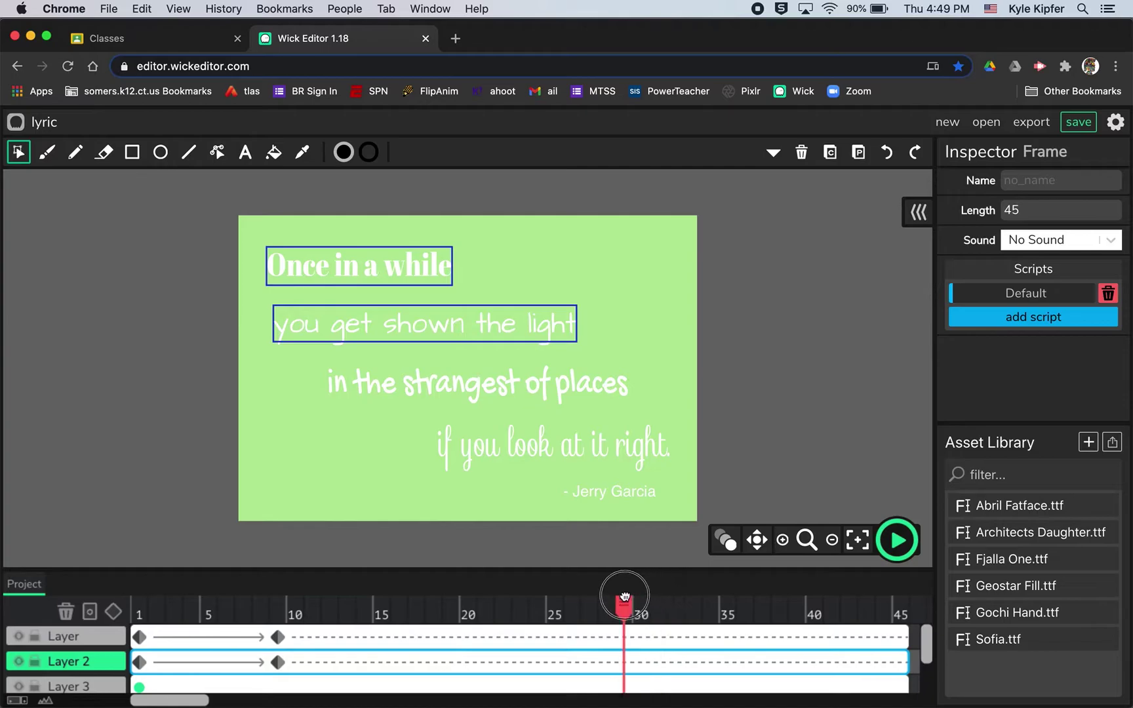
{"action": "left_click", "coordinate": [624, 666]}
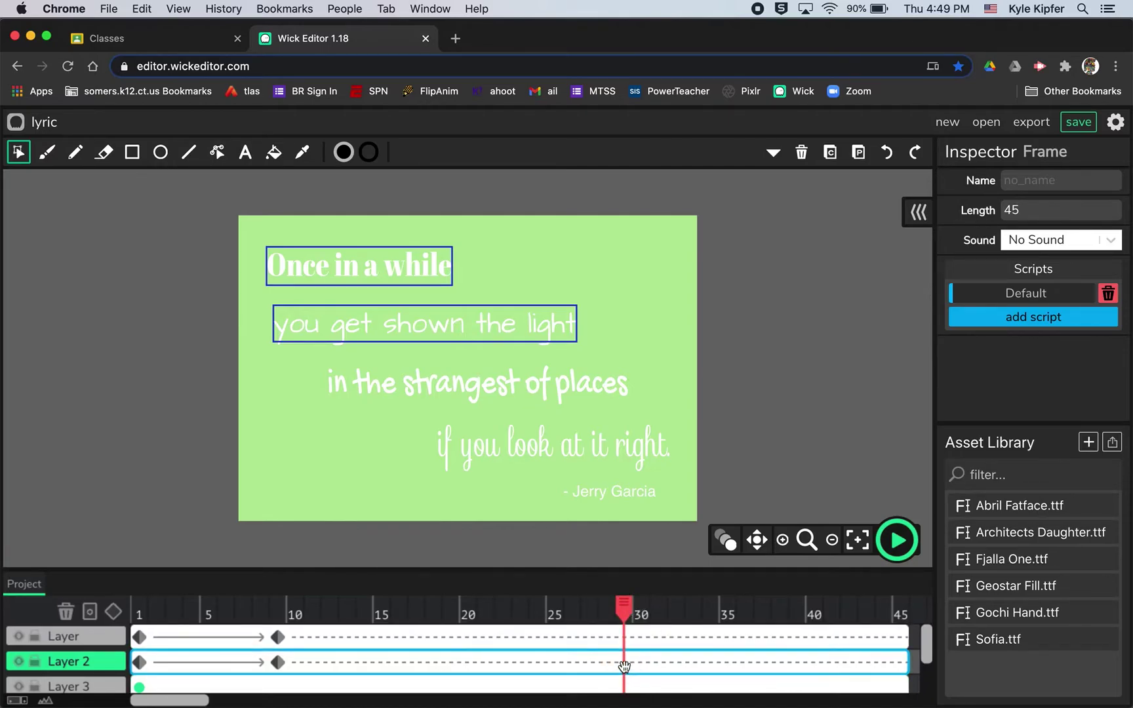
{"action": "left_click", "coordinate": [113, 611]}
Step: Shift Layer 2's first keyframe to frame 9 and make the line fully transparent
{"action": "left_click", "coordinate": [143, 662]}
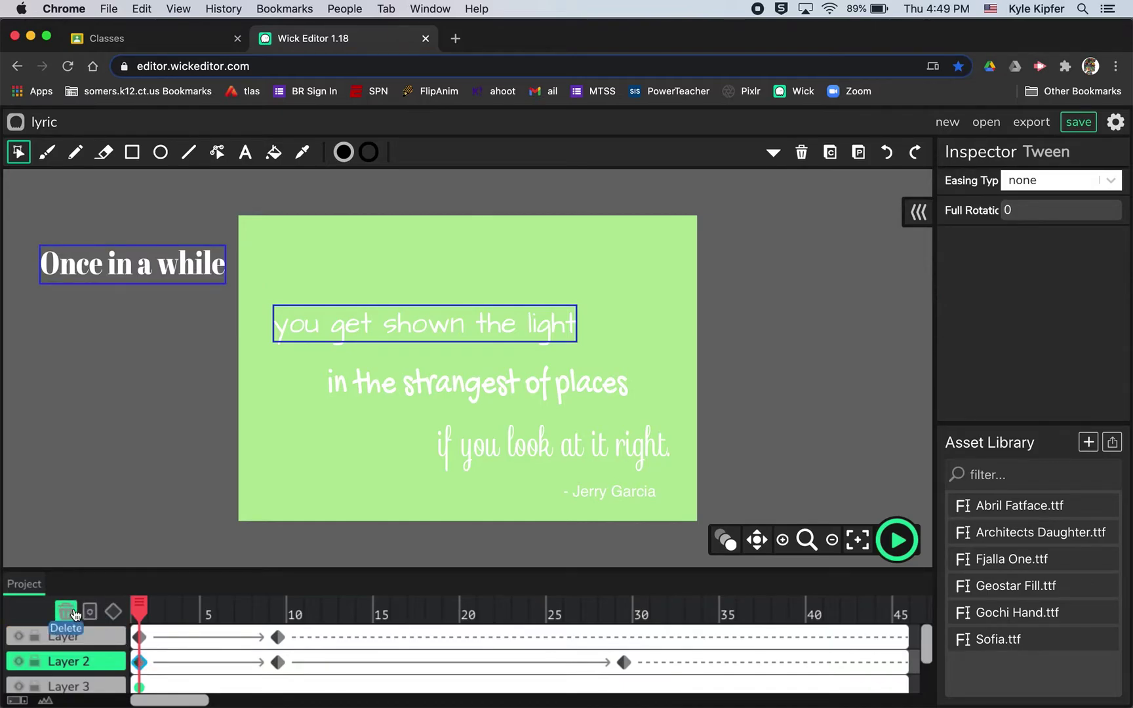
{"action": "left_click_drag", "start_coordinate": [139, 662], "coordinate": [280, 664]}
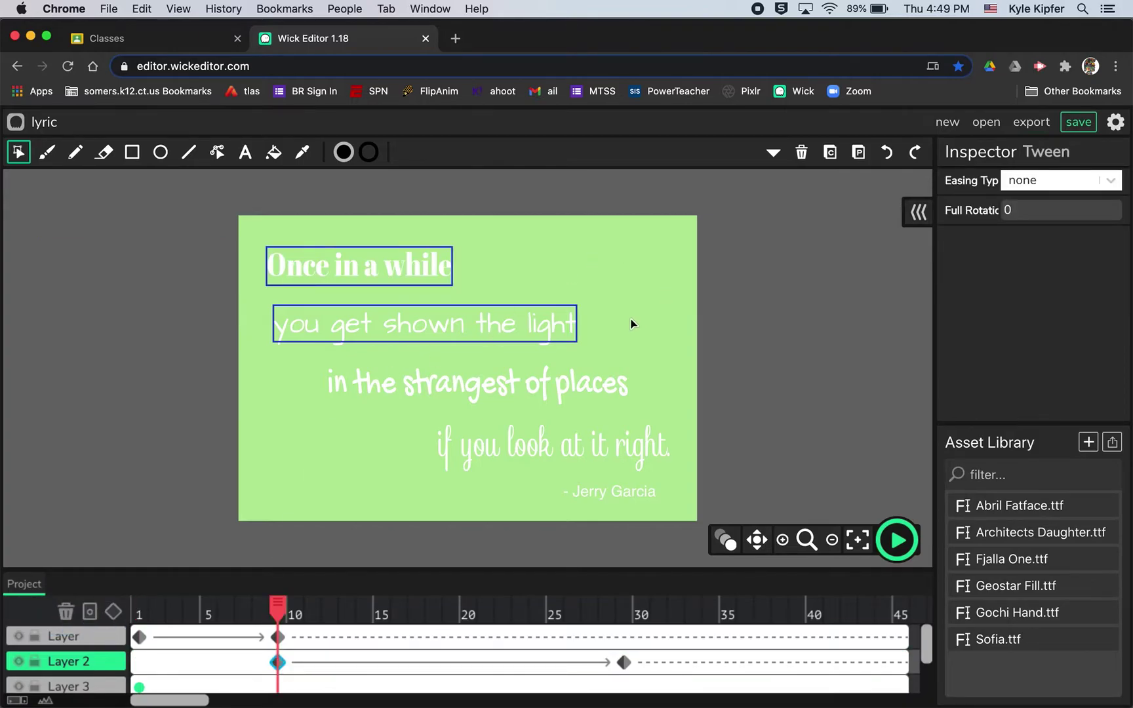
{"action": "left_click", "coordinate": [556, 328]}
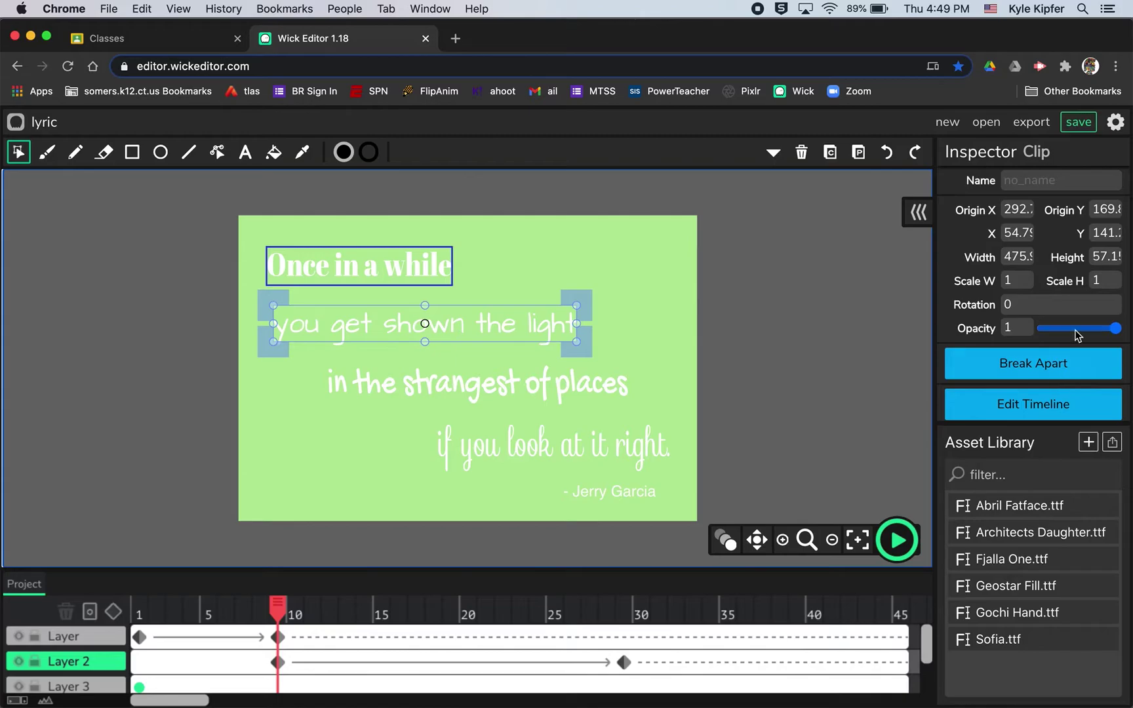
{"action": "left_click_drag", "start_coordinate": [1122, 330], "coordinate": [1024, 328]}
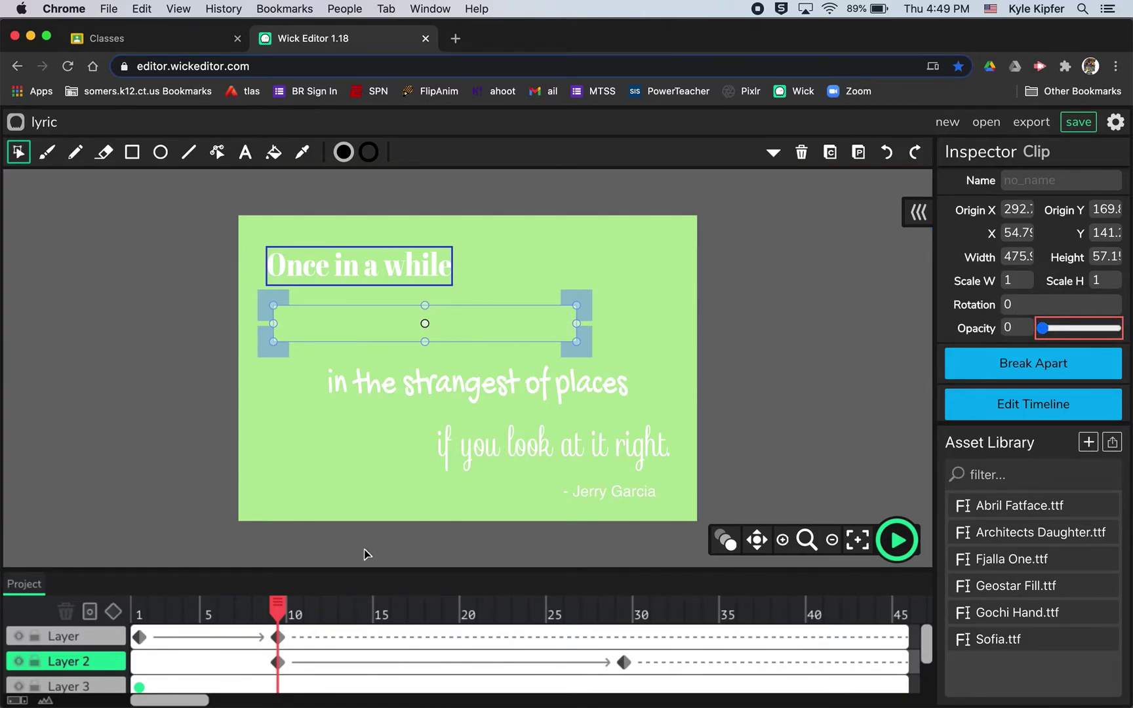
{"action": "mouse_move", "coordinate": [279, 607]}
{"action": "left_mouse_down"}
{"action": "mouse_move", "coordinate": [140, 609]}
{"action": "mouse_move", "coordinate": [280, 598]}
{"action": "left_mouse_up"}
Step: Move the starting keyframe back to frame 1, set opacity 0 there, and scrub to check
{"action": "left_click", "coordinate": [278, 663]}
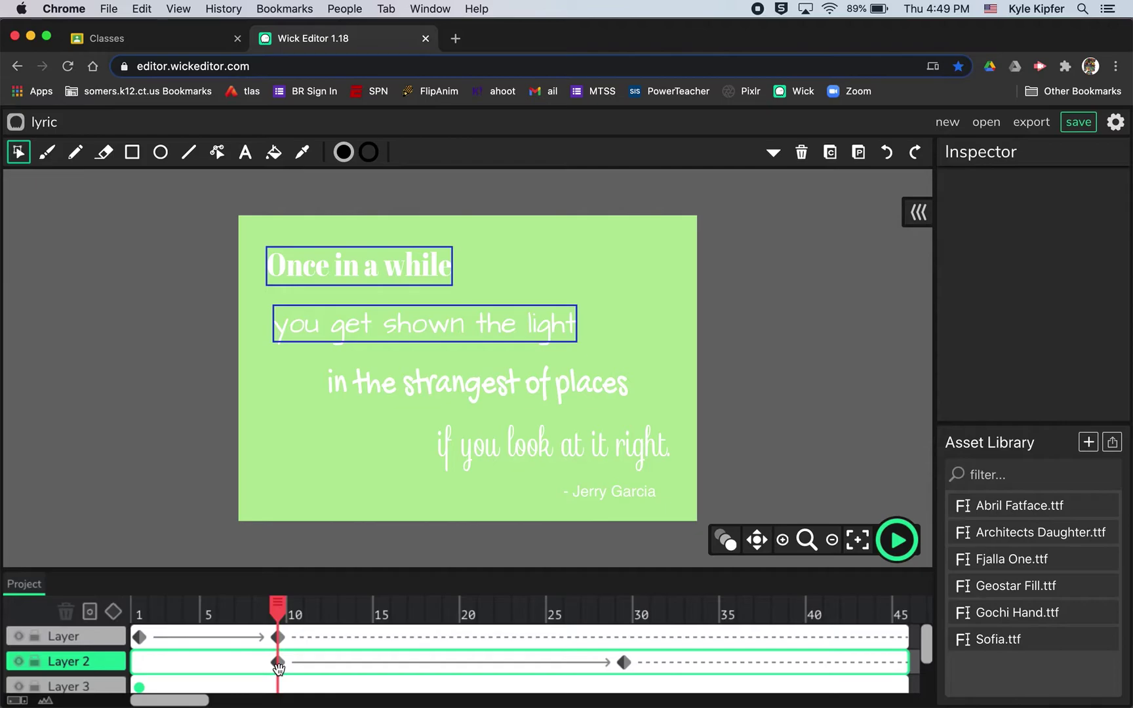
{"action": "left_click", "coordinate": [278, 664]}
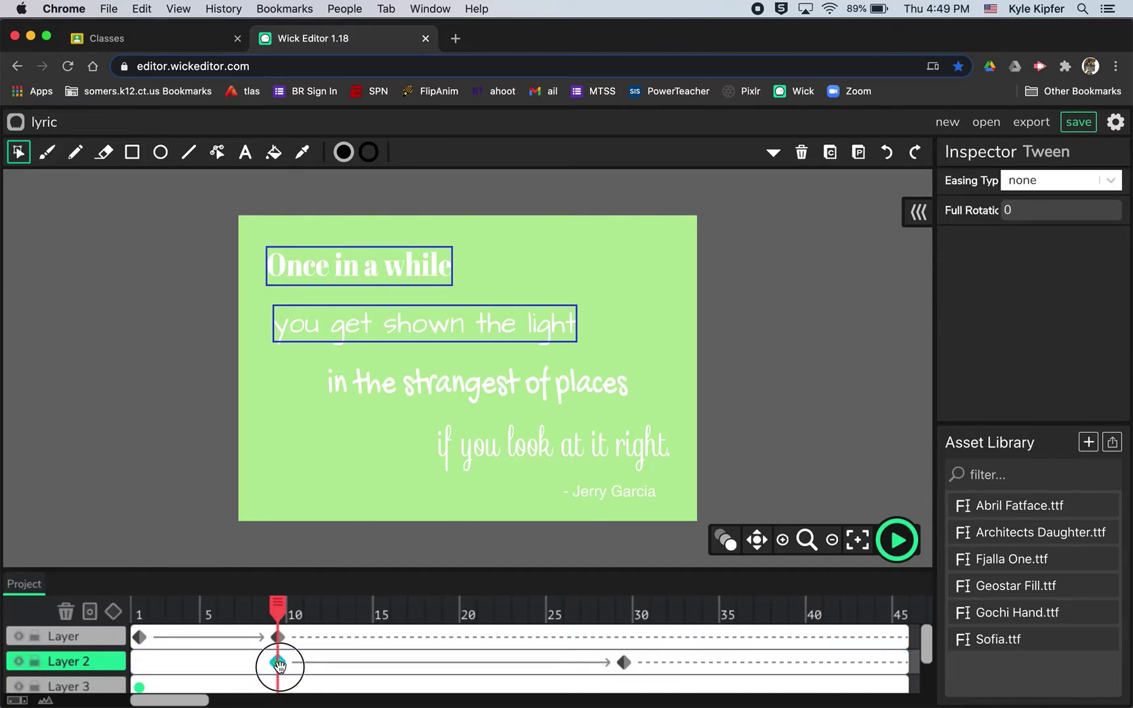
{"action": "left_click_drag", "start_coordinate": [279, 664], "coordinate": [135, 671]}
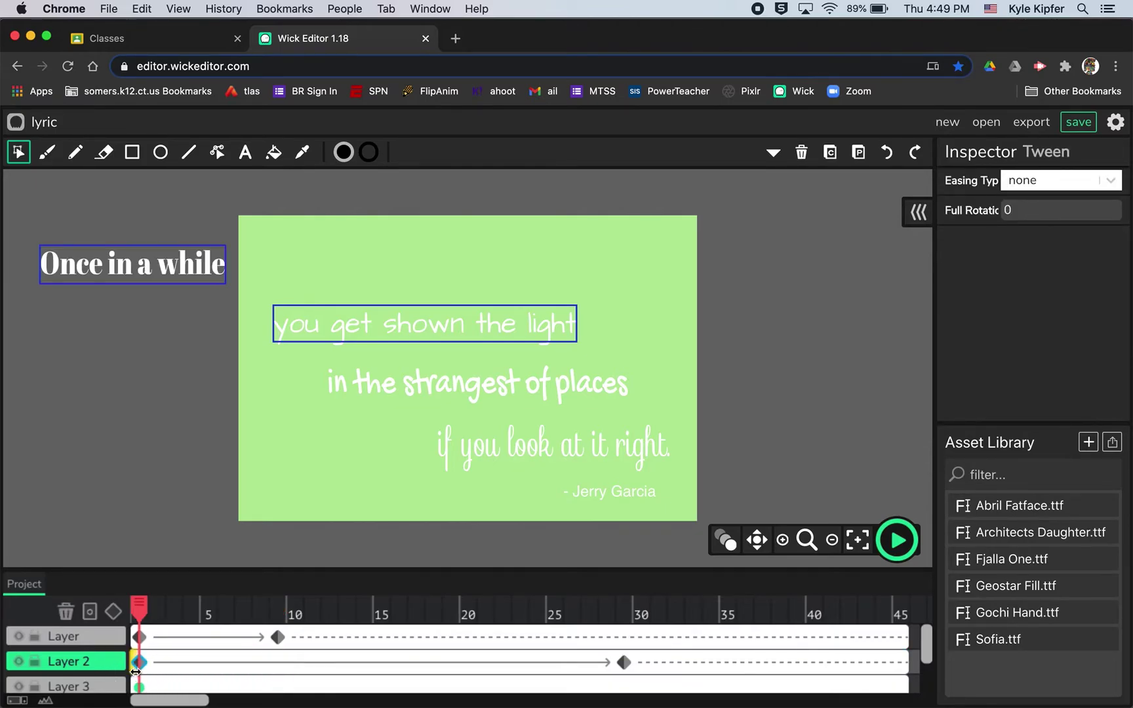
{"action": "left_click_drag", "start_coordinate": [139, 610], "coordinate": [215, 616]}
{"action": "left_click", "coordinate": [141, 615]}
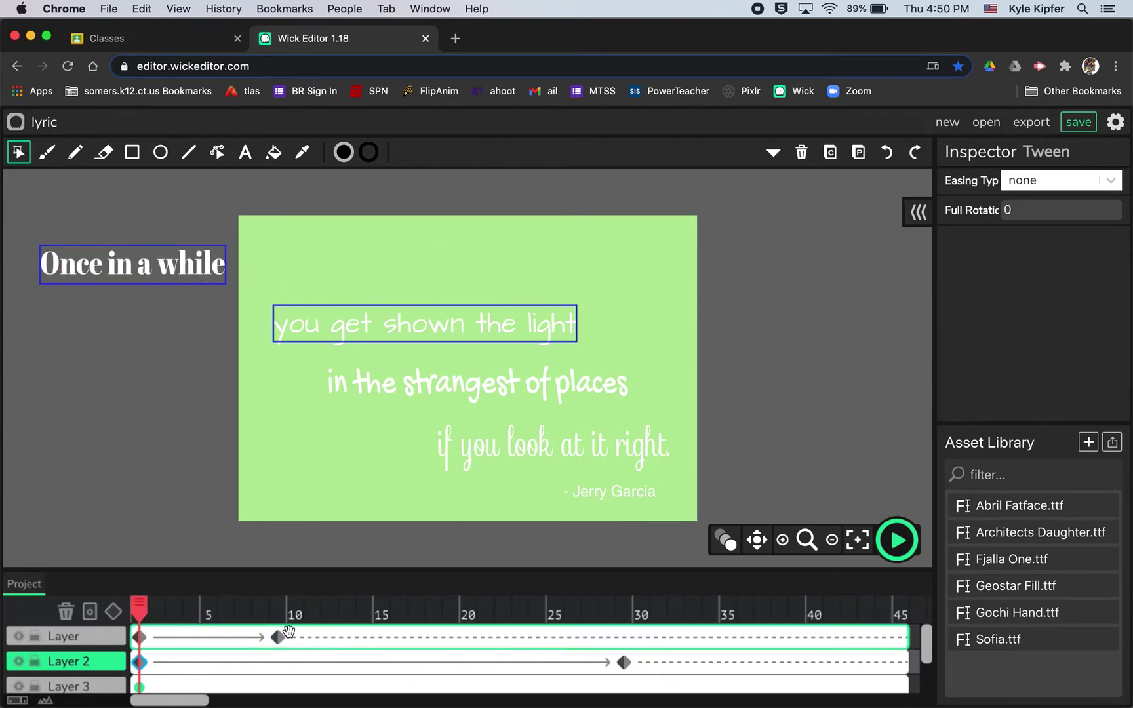
{"action": "left_click", "coordinate": [462, 330]}
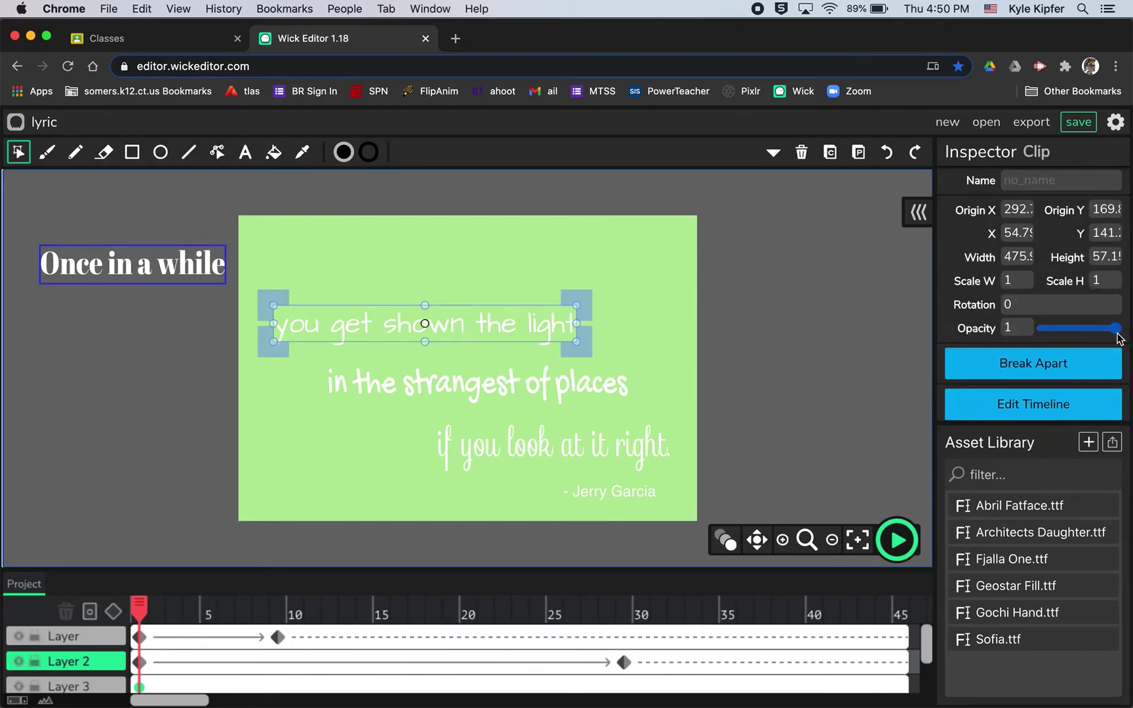
{"action": "left_click_drag", "start_coordinate": [1118, 336], "coordinate": [976, 333]}
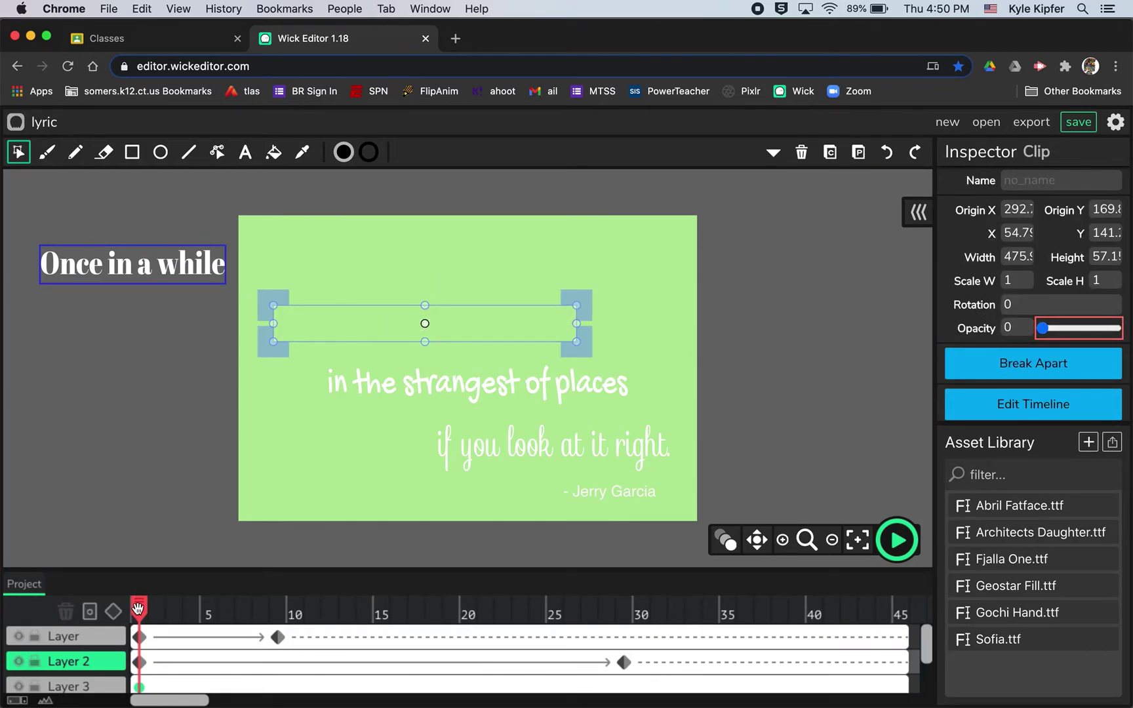
{"action": "left_click_drag", "start_coordinate": [138, 608], "coordinate": [314, 592]}
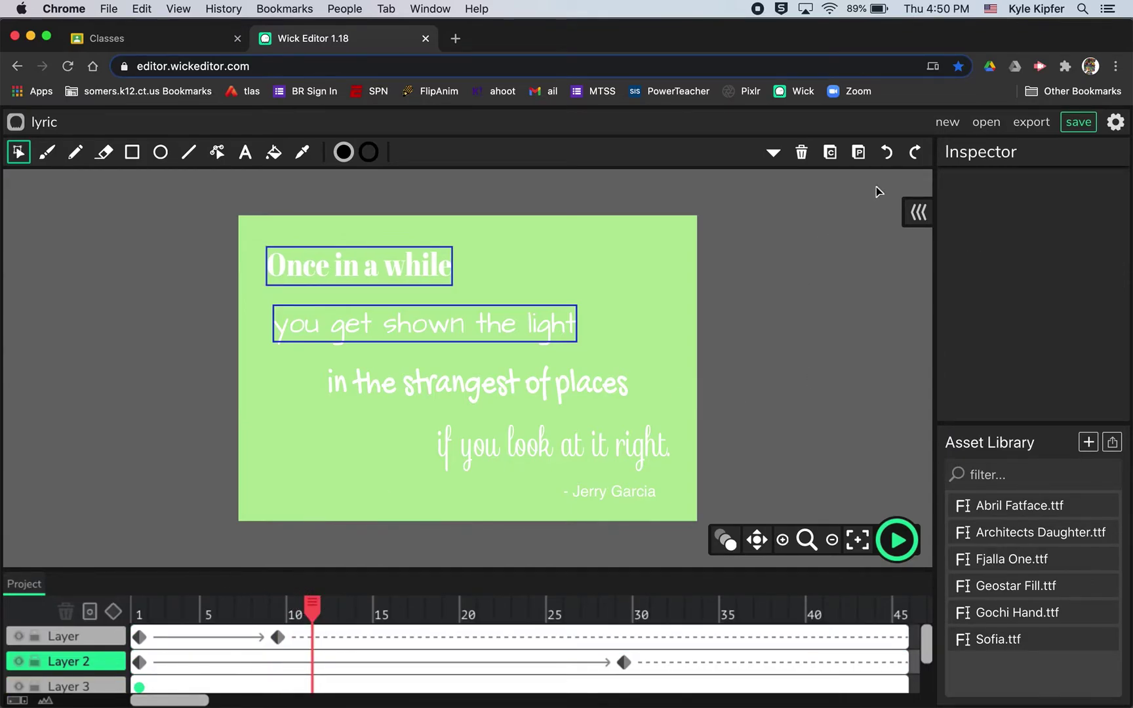
Step: Undo five recent changes, then set the "you get shown the light" opacity to 0
{"action": "left_click", "coordinate": [888, 154]}
{"action": "left_click", "coordinate": [888, 153]}
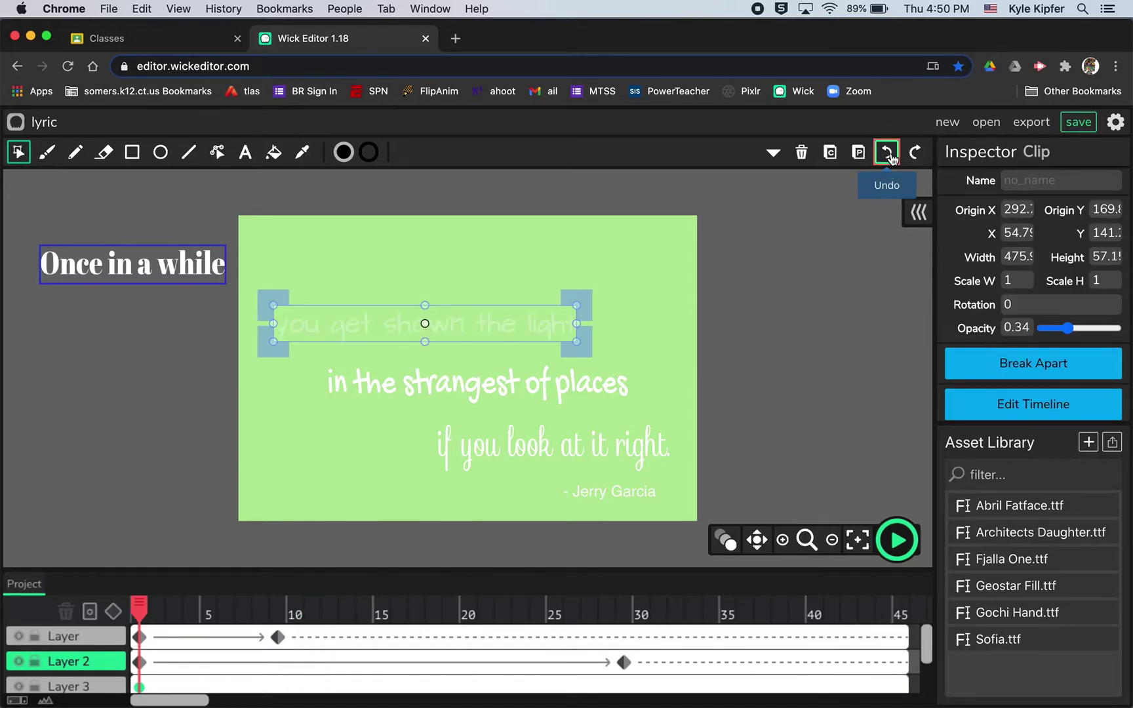
{"action": "left_click", "coordinate": [888, 153]}
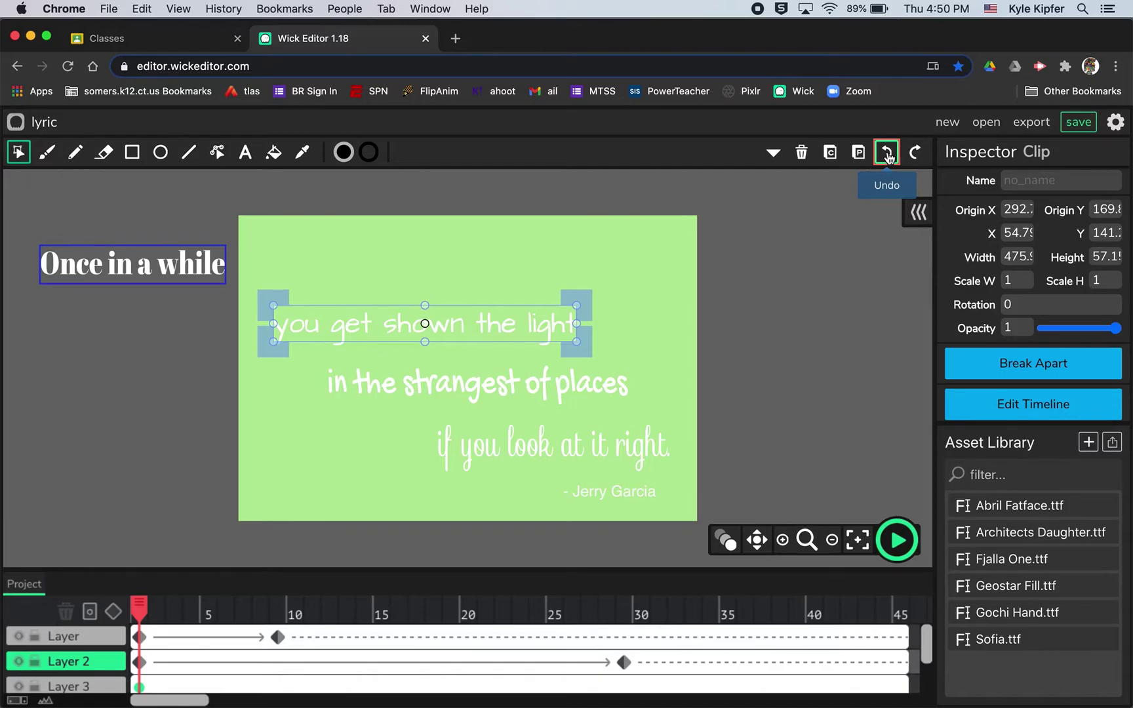
{"action": "left_click", "coordinate": [887, 153]}
{"action": "left_click", "coordinate": [887, 153]}
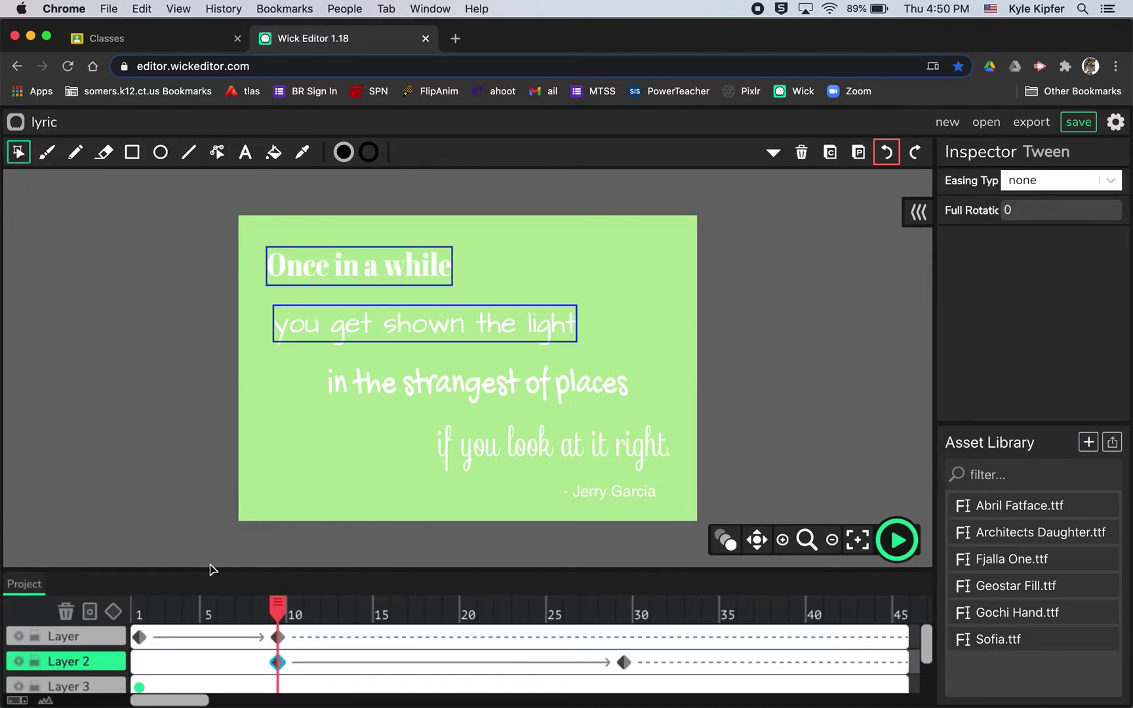
{"action": "mouse_move", "coordinate": [278, 611]}
{"action": "left_mouse_down"}
{"action": "mouse_move", "coordinate": [139, 611]}
{"action": "mouse_move", "coordinate": [445, 607]}
{"action": "mouse_move", "coordinate": [460, 618]}
{"action": "mouse_move", "coordinate": [278, 609]}
{"action": "left_mouse_up"}
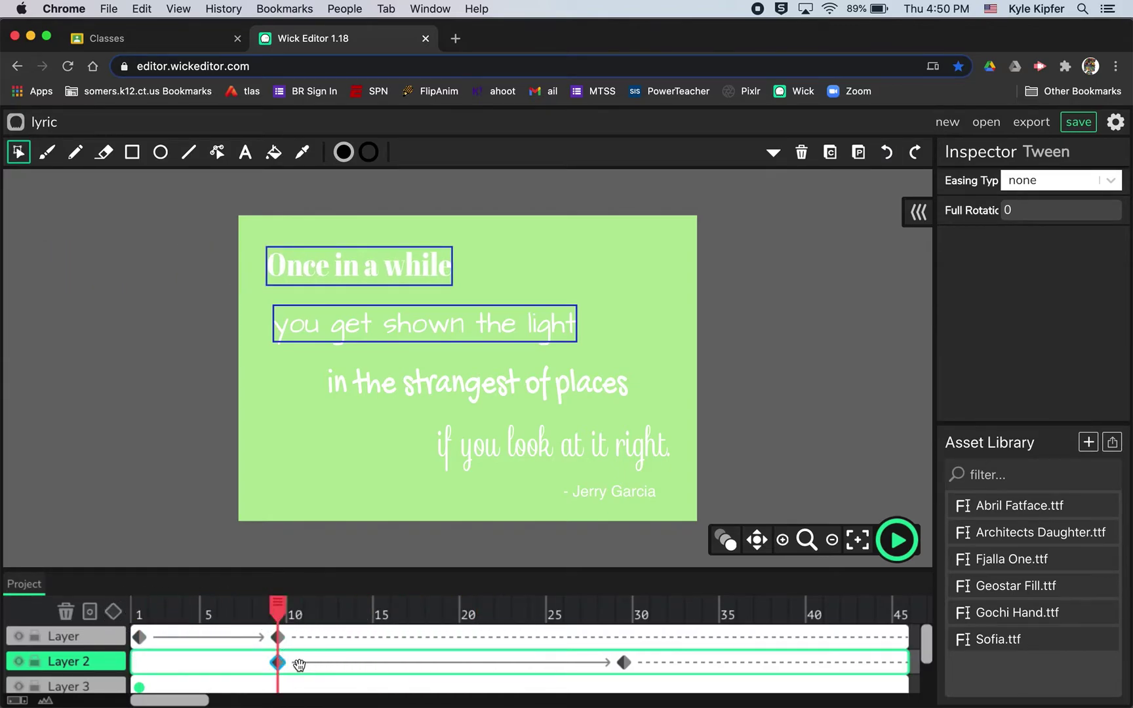
{"action": "left_click", "coordinate": [424, 325]}
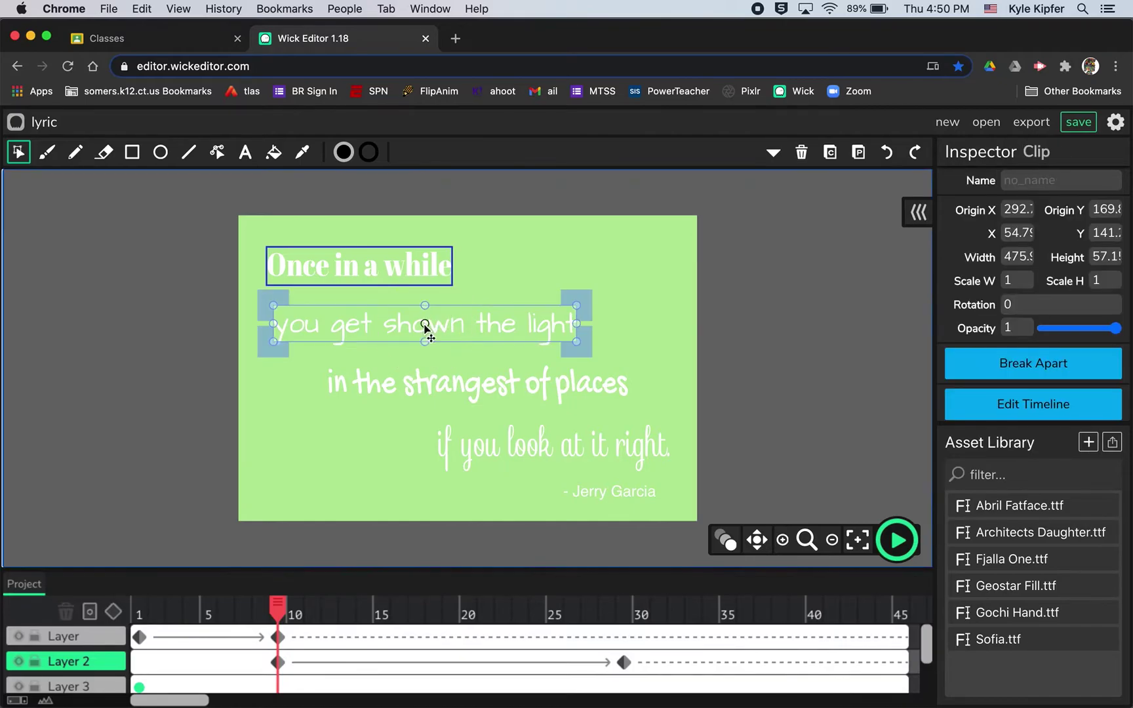
{"action": "left_click_drag", "start_coordinate": [1119, 333], "coordinate": [990, 332]}
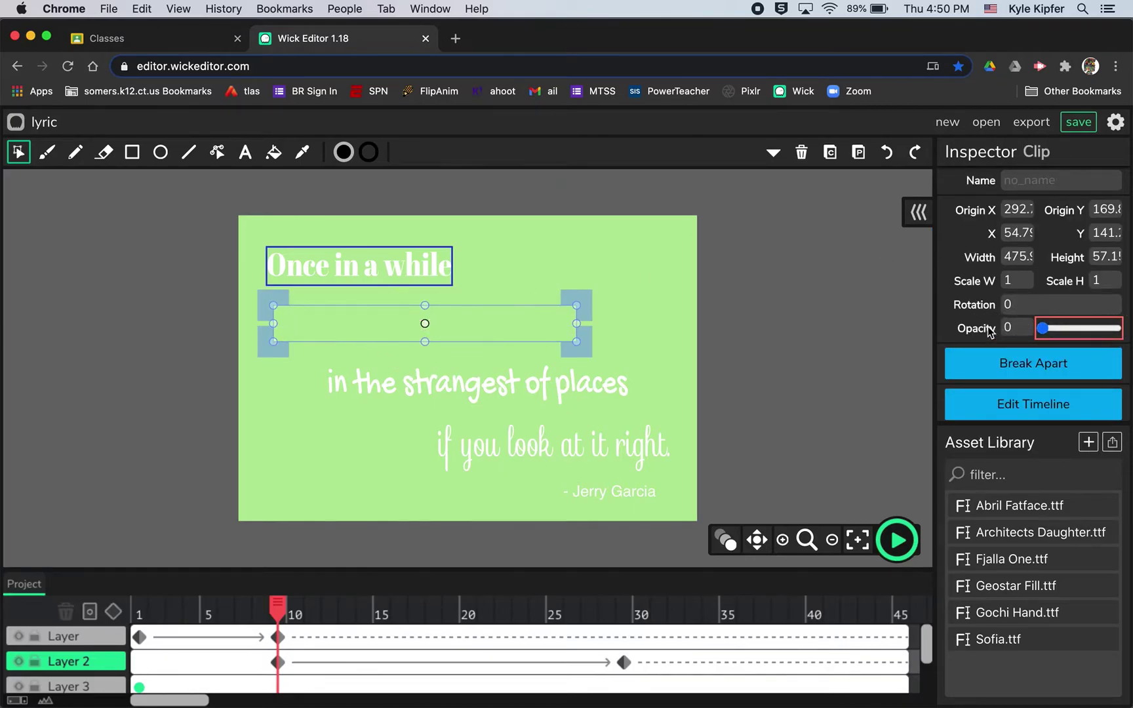
{"action": "left_click_drag", "start_coordinate": [278, 610], "coordinate": [185, 580]}
Step: Delete Layer 2's tween keyframes at frames 9 and 29
{"action": "left_click", "coordinate": [278, 661]}
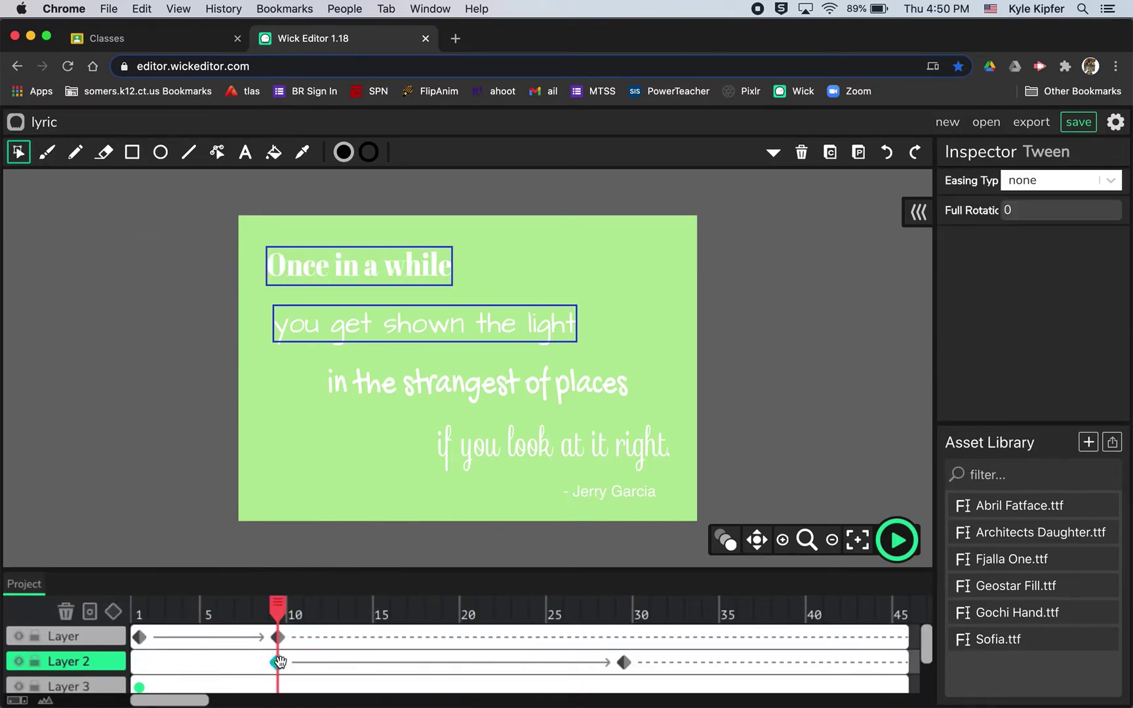
{"action": "key", "text": "BackSpace"}
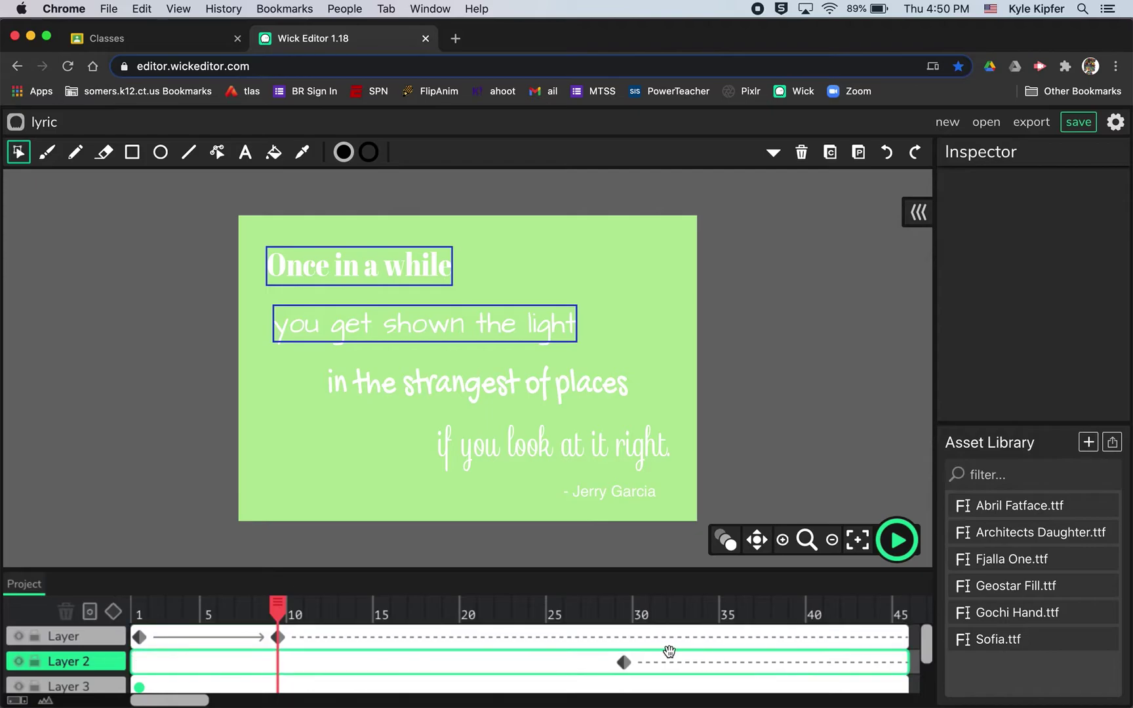
{"action": "left_click", "coordinate": [623, 662]}
{"action": "key", "text": "BackSpace"}
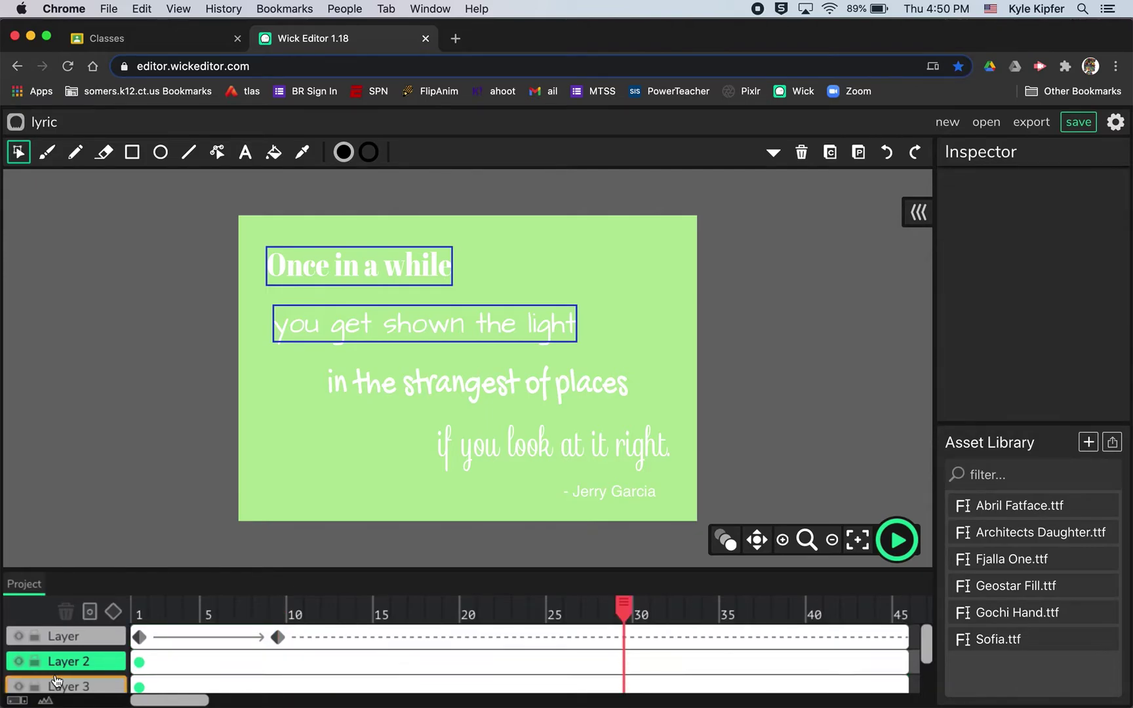
Step: Move Layer 2's tween start keyframe from frame 1 to frame 10
{"action": "left_click", "coordinate": [140, 662]}
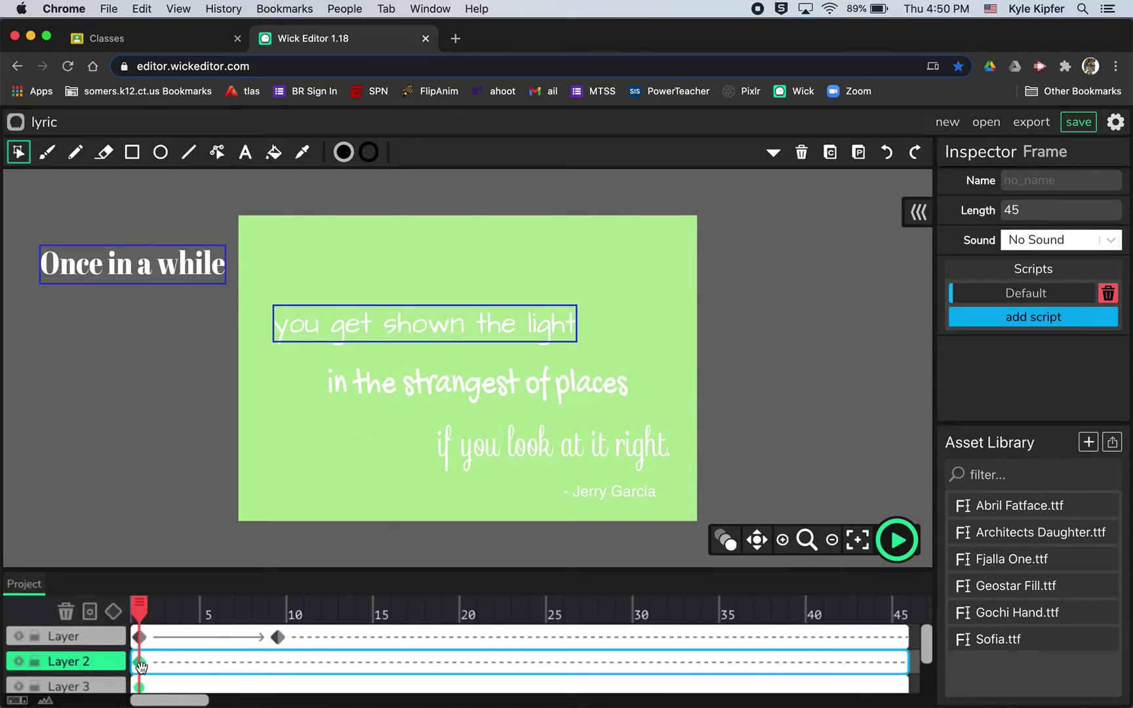
{"action": "left_click_drag", "start_coordinate": [140, 665], "coordinate": [293, 664]}
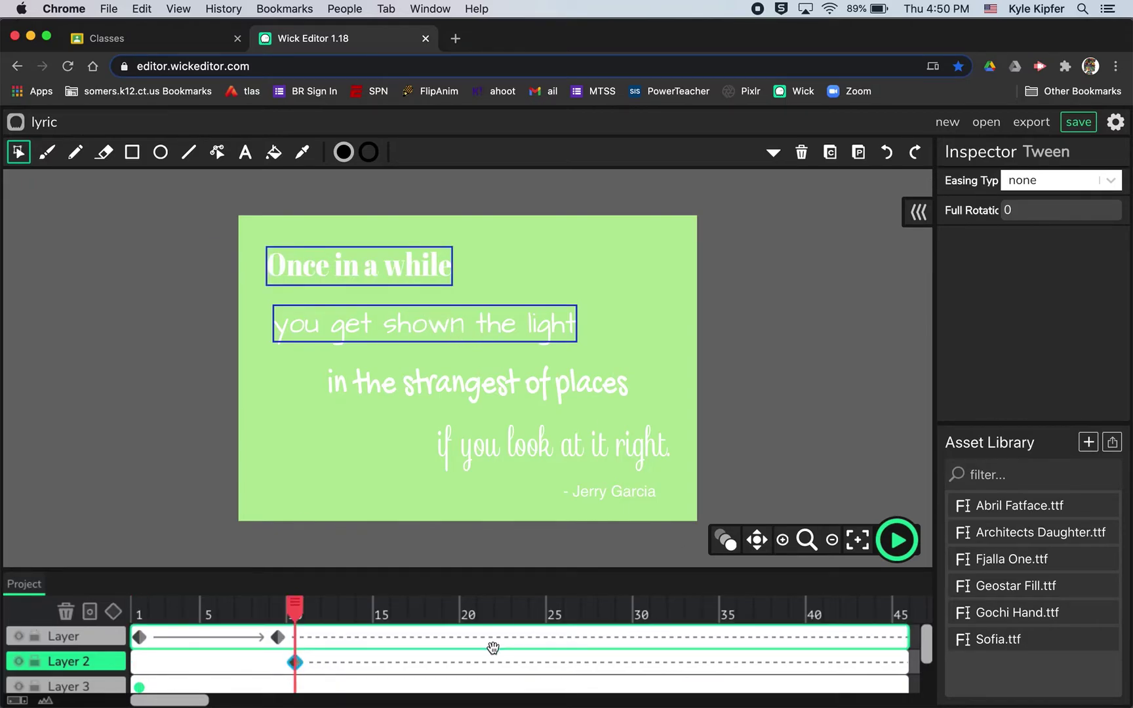
{"action": "left_click", "coordinate": [624, 669]}
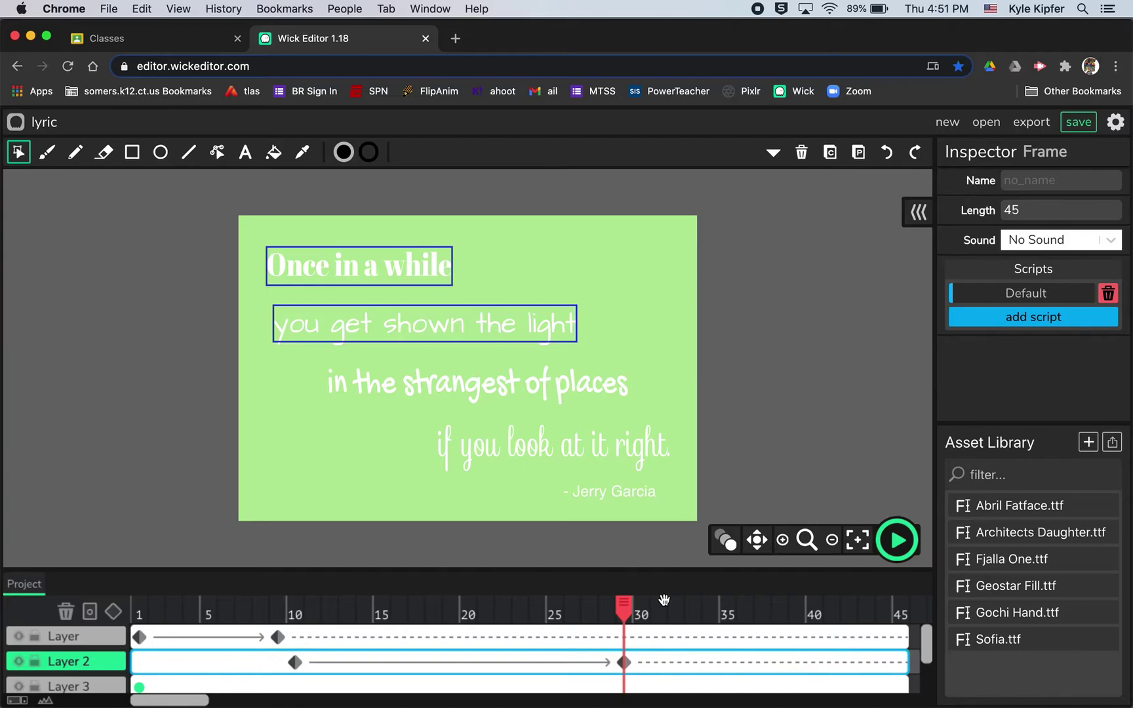
{"action": "left_click_drag", "start_coordinate": [625, 608], "coordinate": [329, 609]}
Step: Set the 'you get shown the light' clip's opacity to 0 at the frame-10 keyframe
{"action": "left_click", "coordinate": [296, 662]}
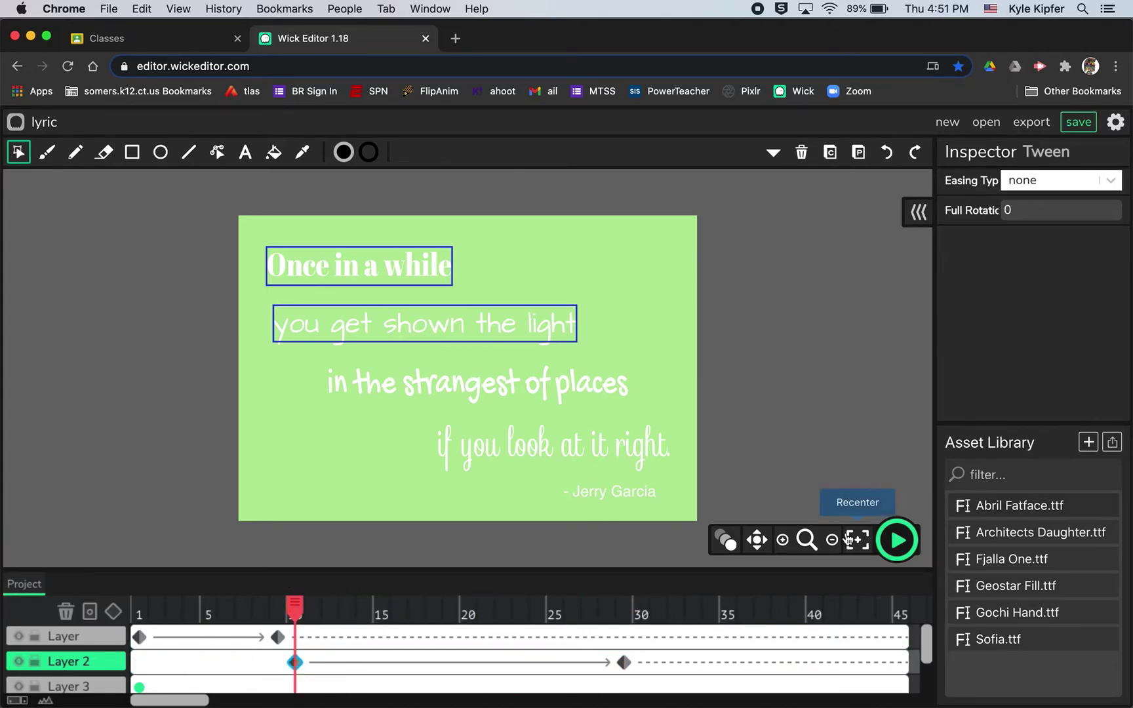
{"action": "left_click", "coordinate": [496, 324]}
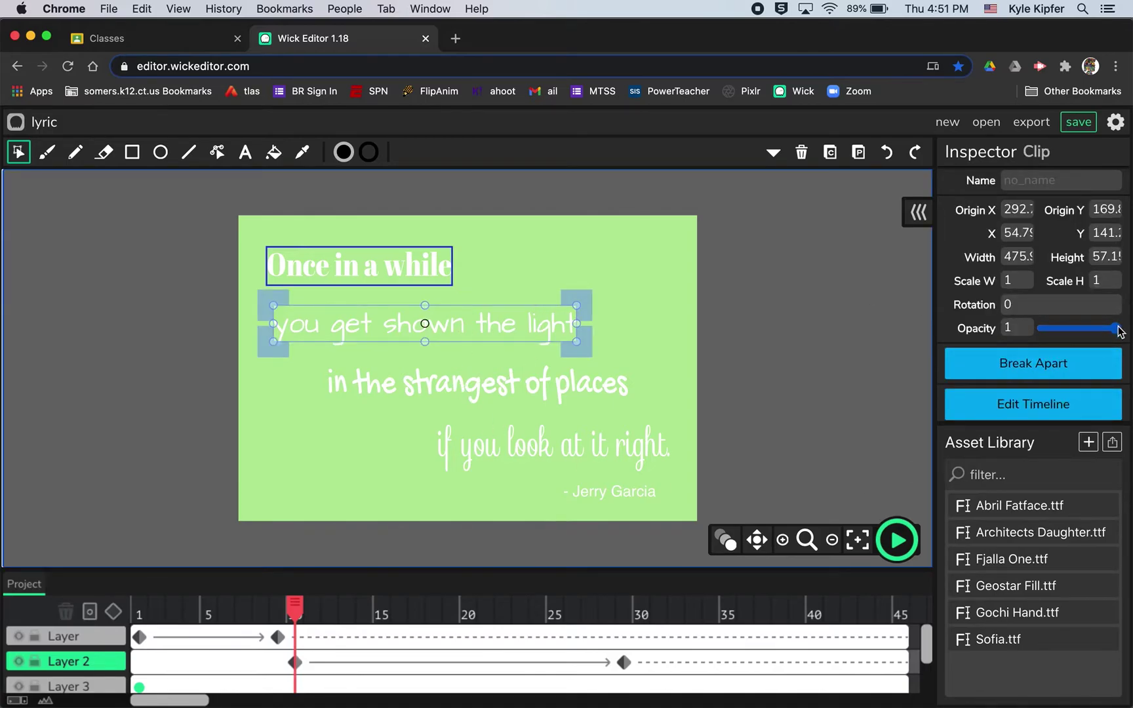
{"action": "left_click_drag", "start_coordinate": [1119, 331], "coordinate": [1007, 328]}
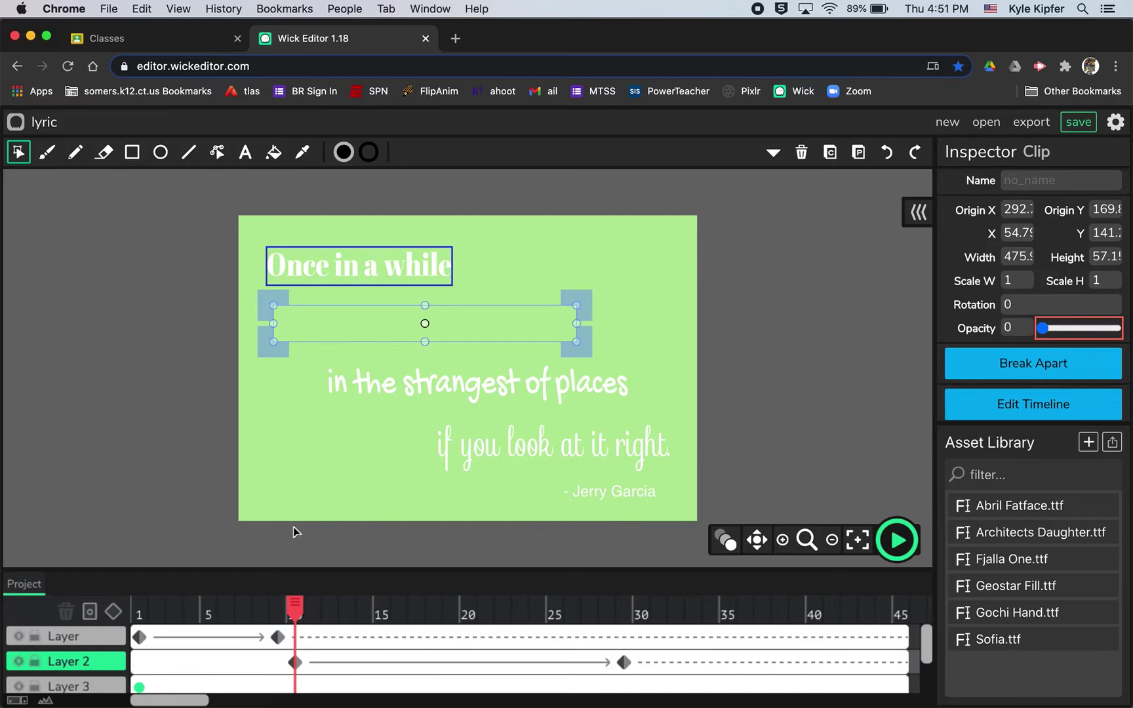
Step: Scrub through Layer 2's tween and stop the playhead at frame 8
{"action": "left_click_drag", "start_coordinate": [294, 610], "coordinate": [606, 613]}
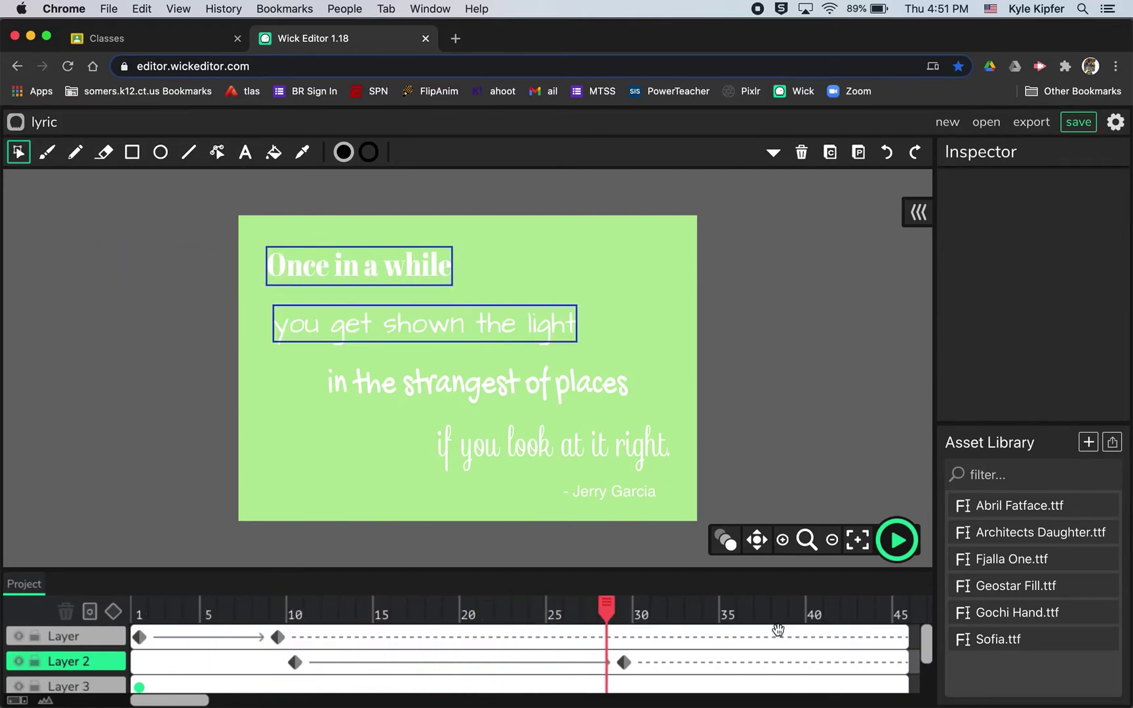
{"action": "left_click", "coordinate": [624, 662]}
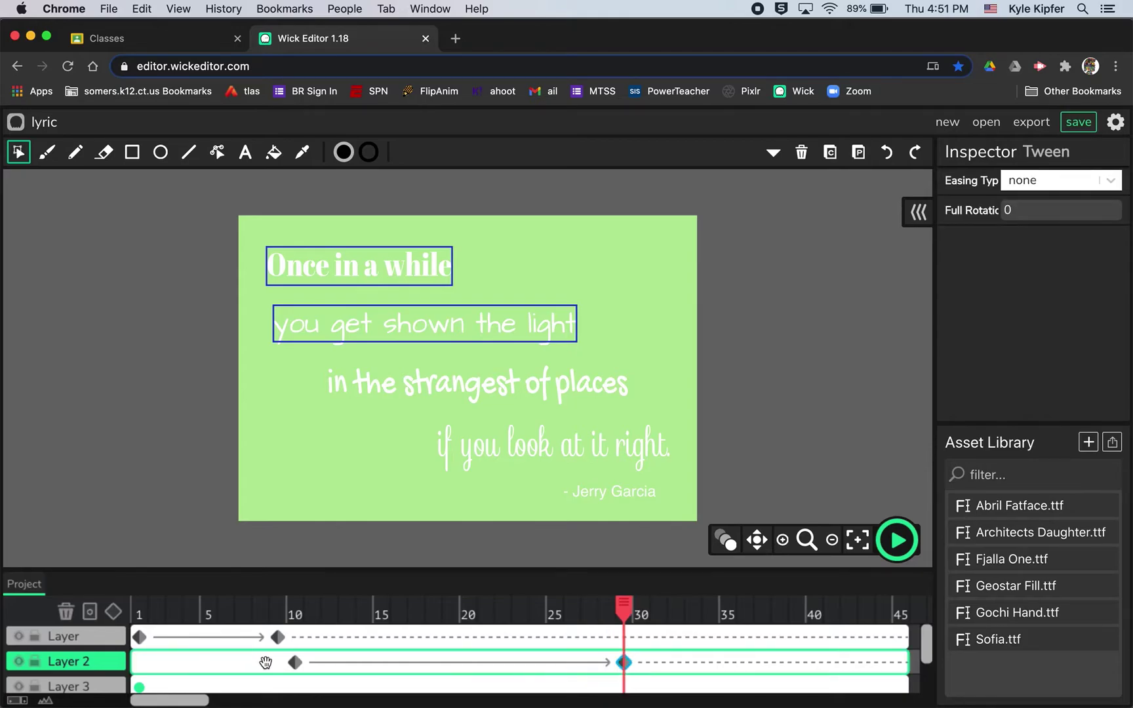
{"action": "left_click", "coordinate": [296, 664]}
{"action": "left_click_drag", "start_coordinate": [295, 608], "coordinate": [128, 607]}
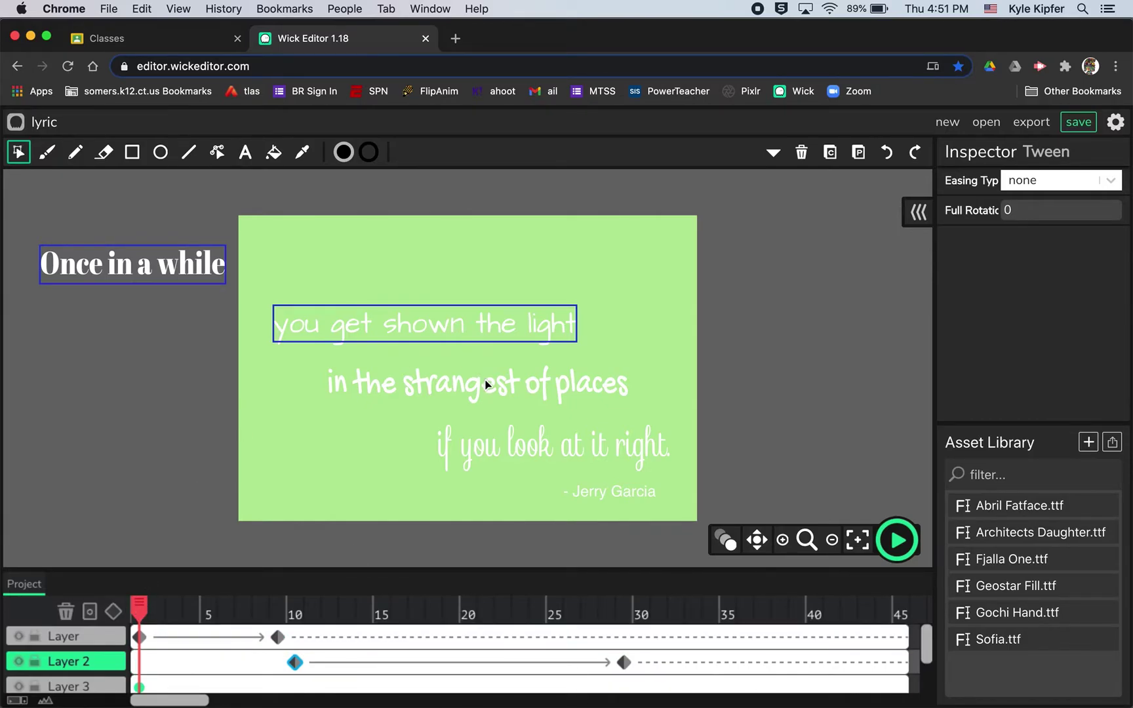
{"action": "left_click_drag", "start_coordinate": [136, 607], "coordinate": [260, 609]}
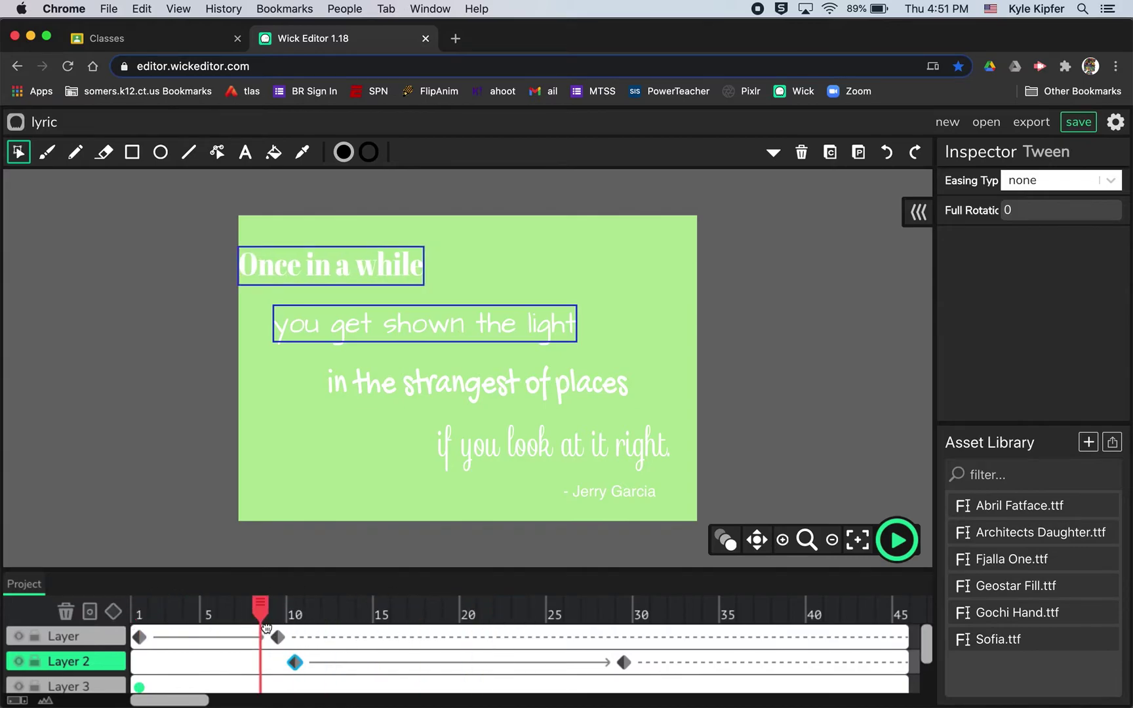
Step: Add a frame-8 keyframe, then delete Layer 2's tween keyframes at frames 10, 8 and 29
{"action": "left_click", "coordinate": [113, 611]}
{"action": "left_click", "coordinate": [66, 613]}
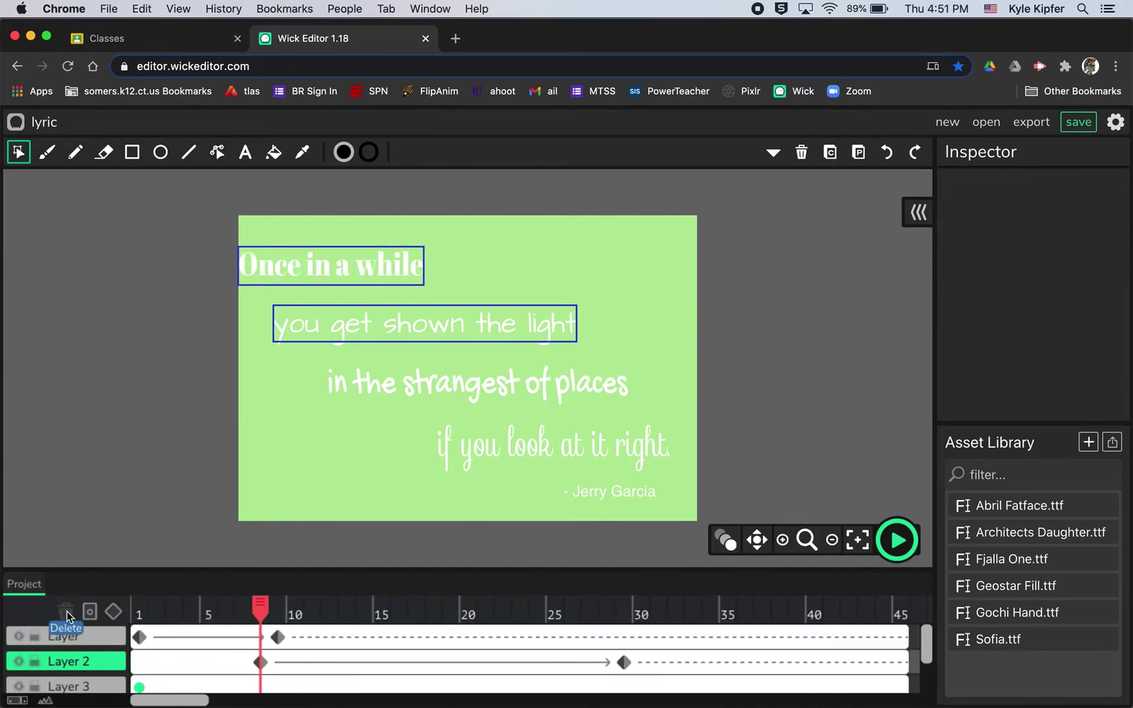
{"action": "left_click", "coordinate": [260, 663]}
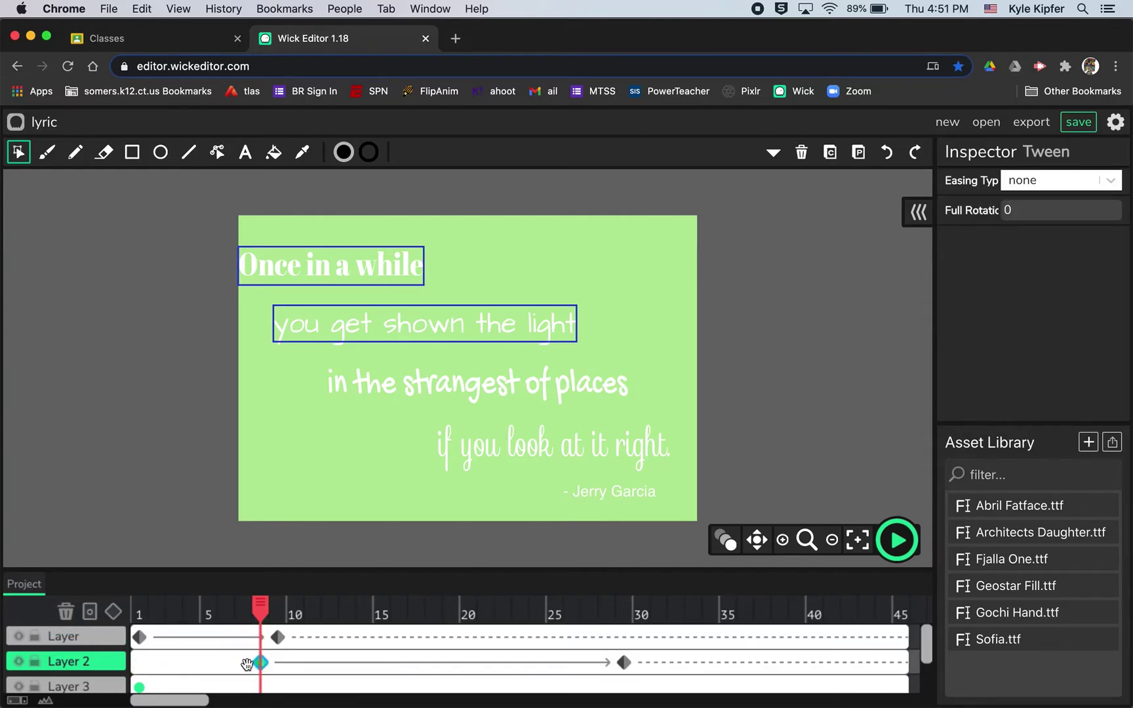
{"action": "left_click", "coordinate": [66, 612]}
{"action": "left_click", "coordinate": [624, 662]}
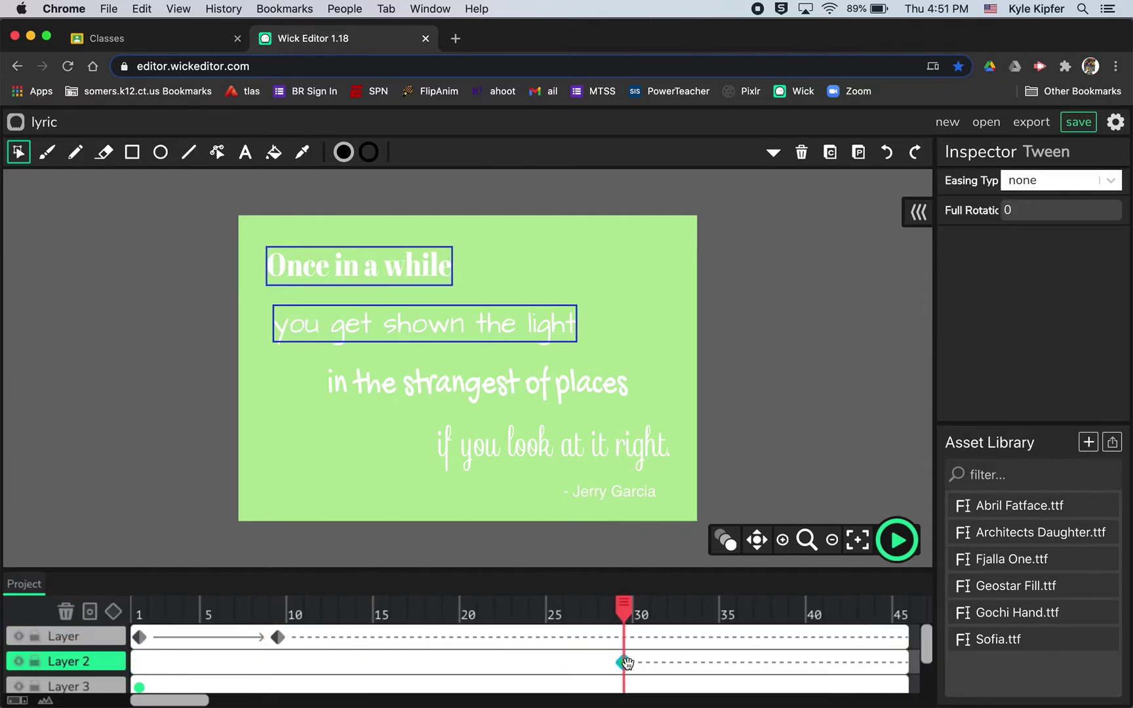
{"action": "left_click", "coordinate": [66, 614]}
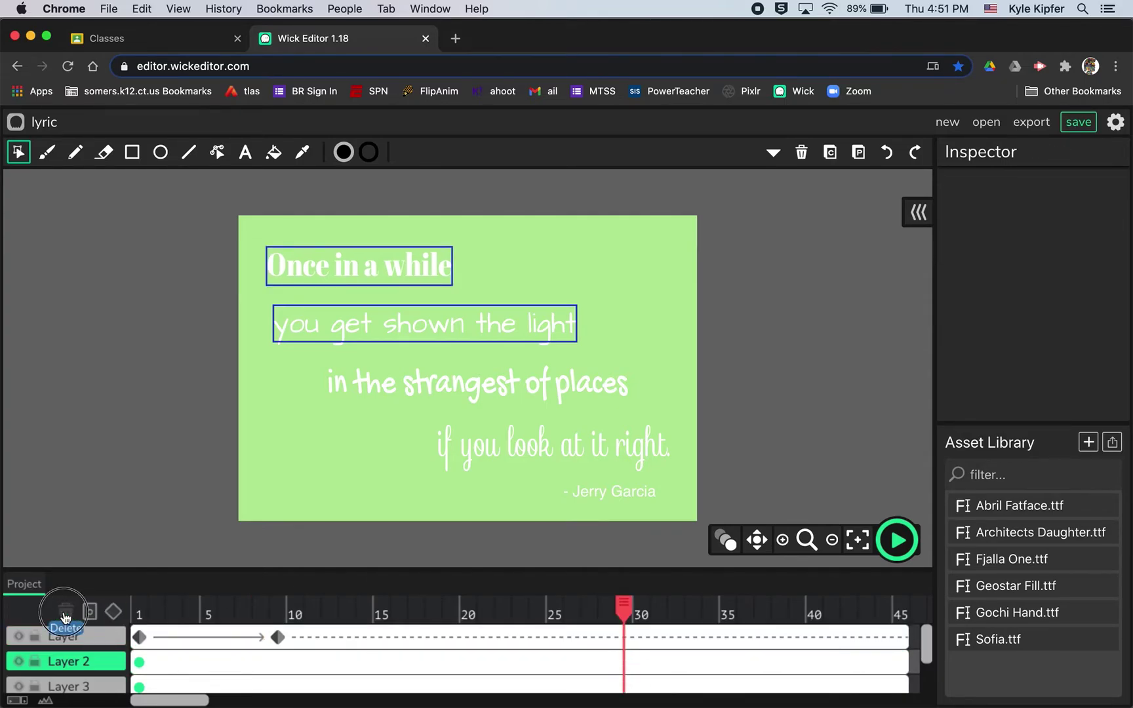
Step: Break the 'you get shown the light' clip at frame 1 back into plain text
{"action": "scroll", "coordinate": [569, 669], "scroll_direction": "right", "scroll_amount": 2}
{"action": "scroll", "coordinate": [568, 670], "scroll_direction": "left", "scroll_amount": 2}
{"action": "left_click", "coordinate": [568, 670]}
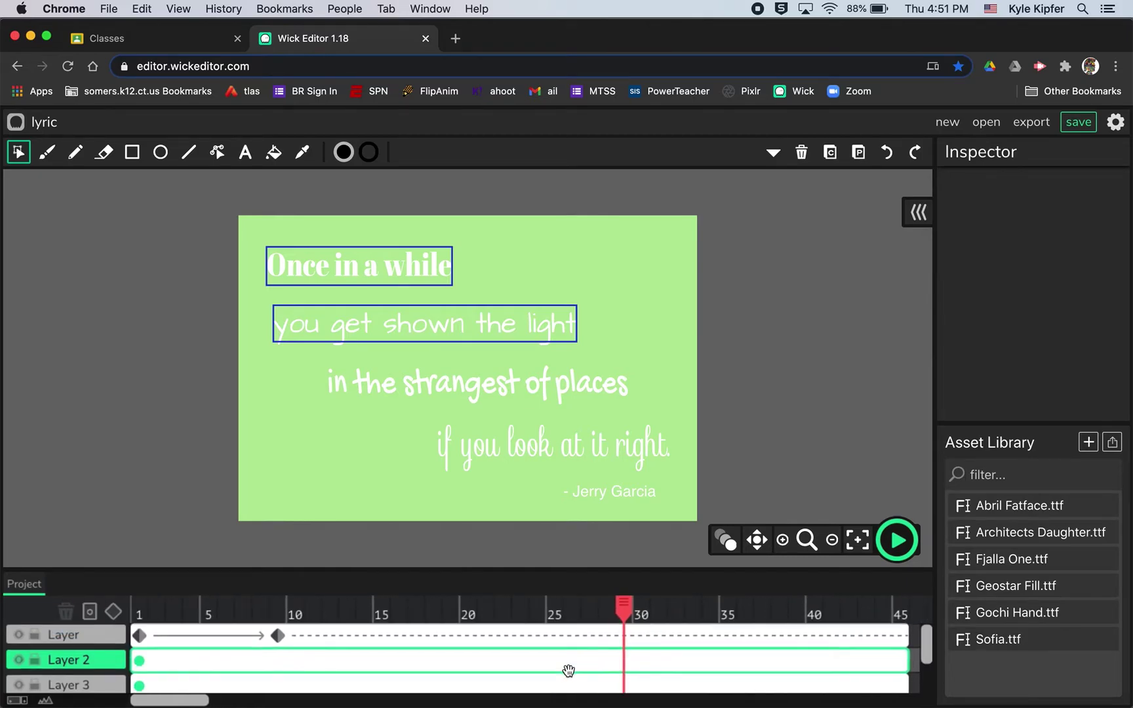
{"action": "left_click", "coordinate": [141, 662]}
{"action": "left_click", "coordinate": [378, 331]}
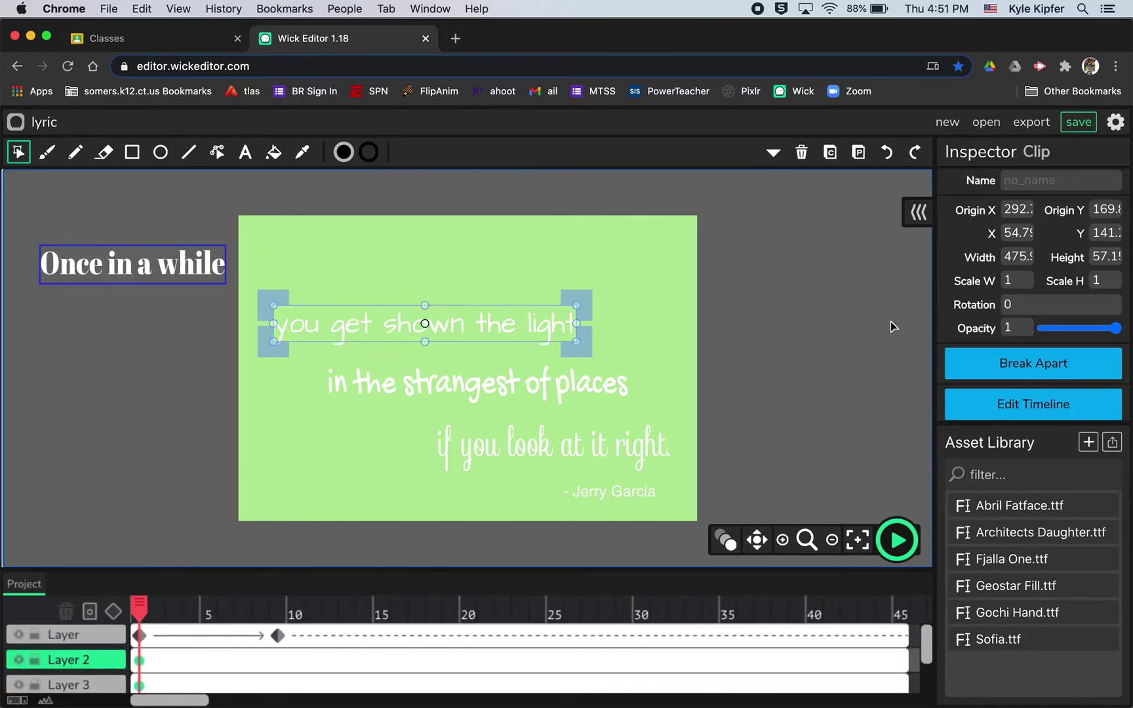
{"action": "left_click", "coordinate": [1045, 368]}
{"action": "left_click", "coordinate": [753, 347]}
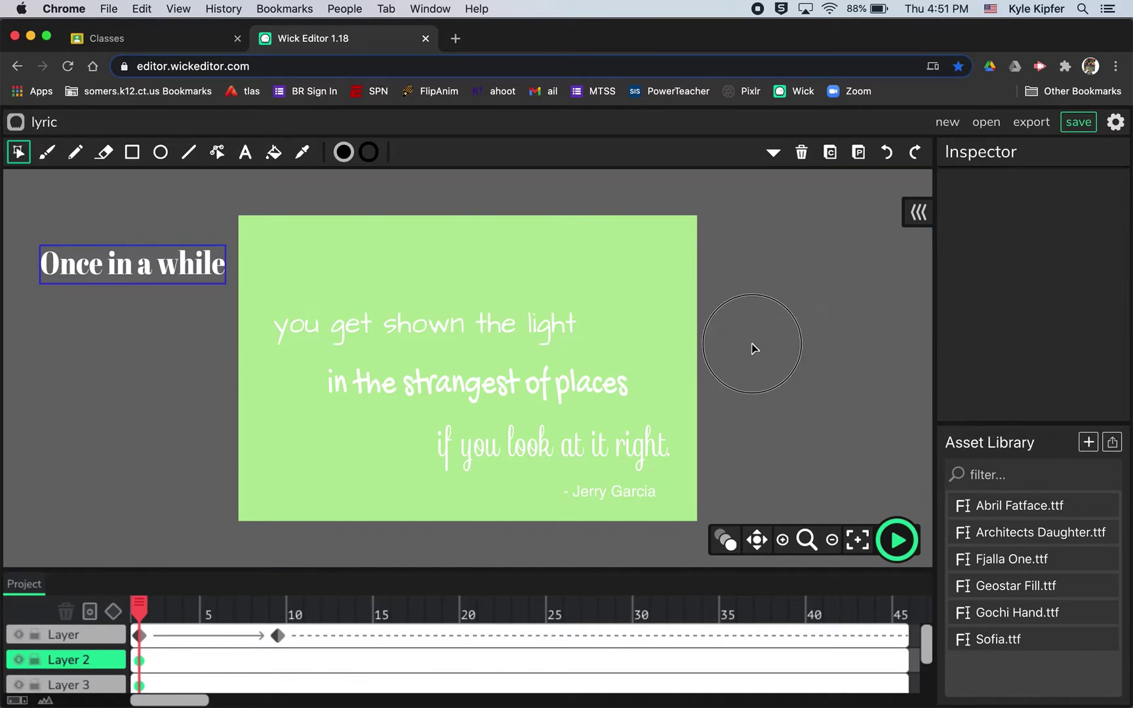
{"action": "left_click", "coordinate": [482, 331]}
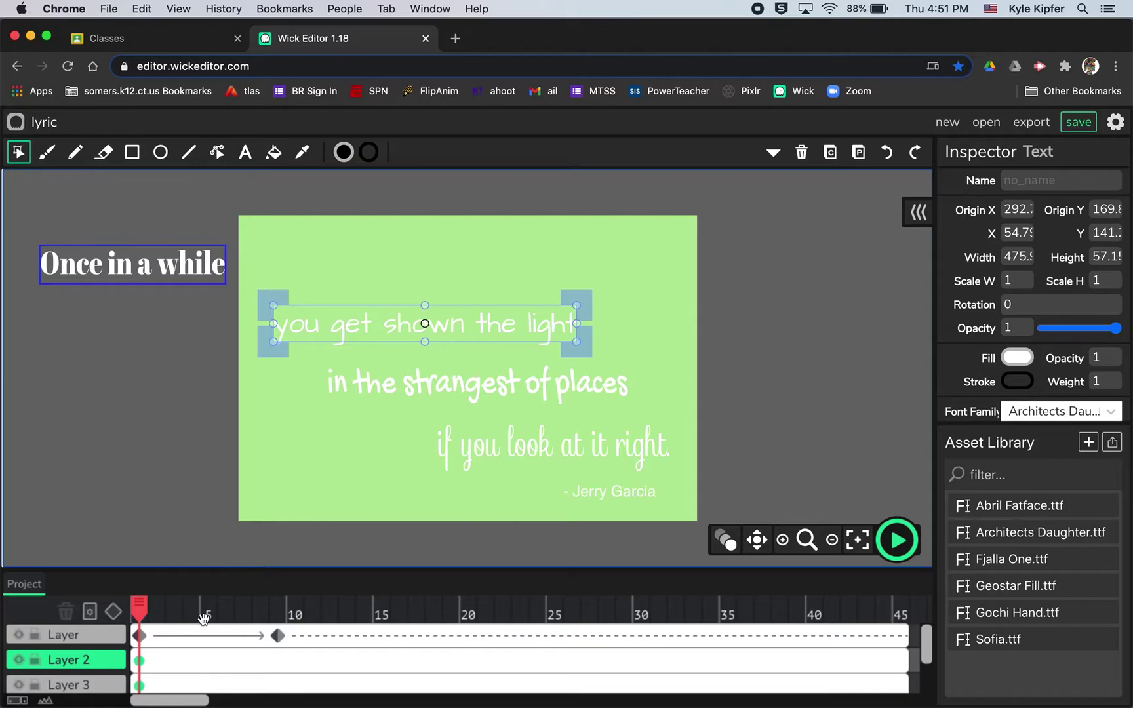
Step: Tween Layer 2 from frame 1 to 29, with the line nearly invisible at frame 1, then preview
{"action": "left_click", "coordinate": [113, 612]}
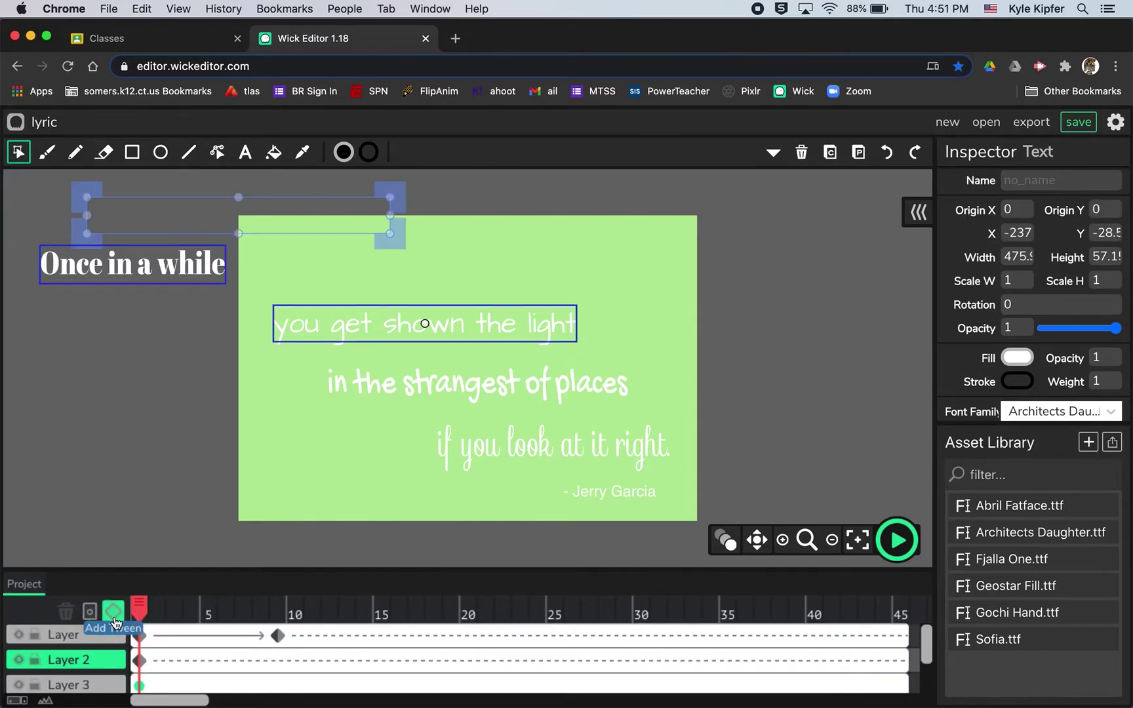
{"action": "left_click", "coordinate": [646, 661]}
{"action": "left_click", "coordinate": [115, 613]}
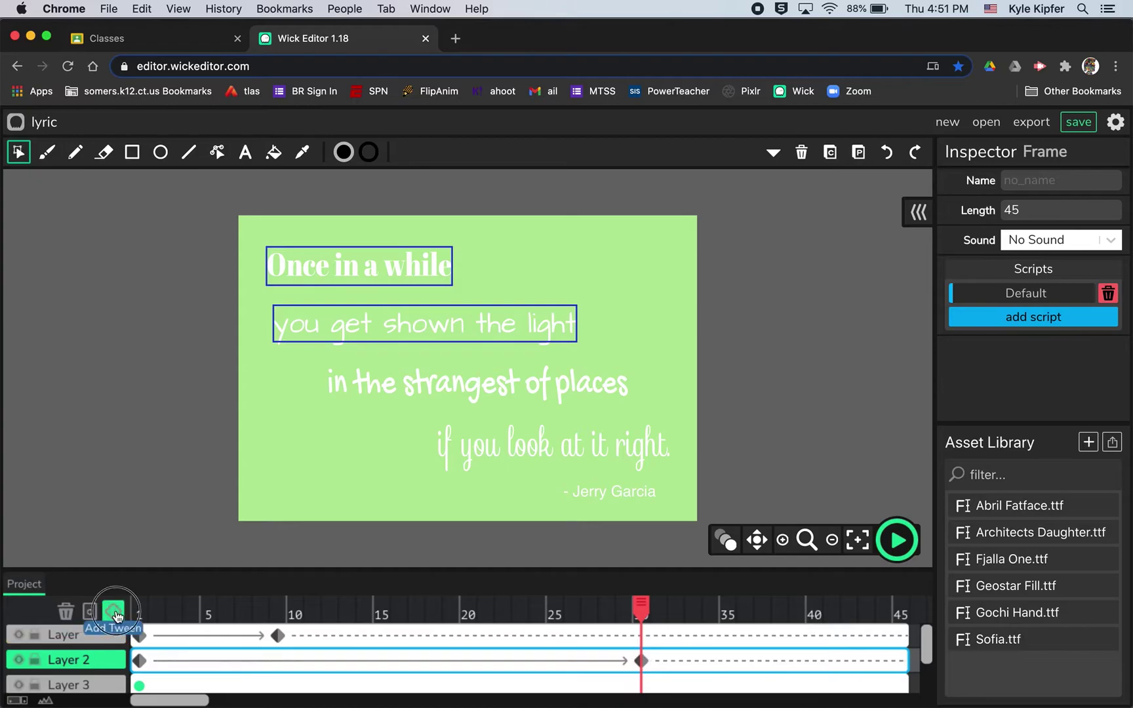
{"action": "left_click", "coordinate": [140, 661]}
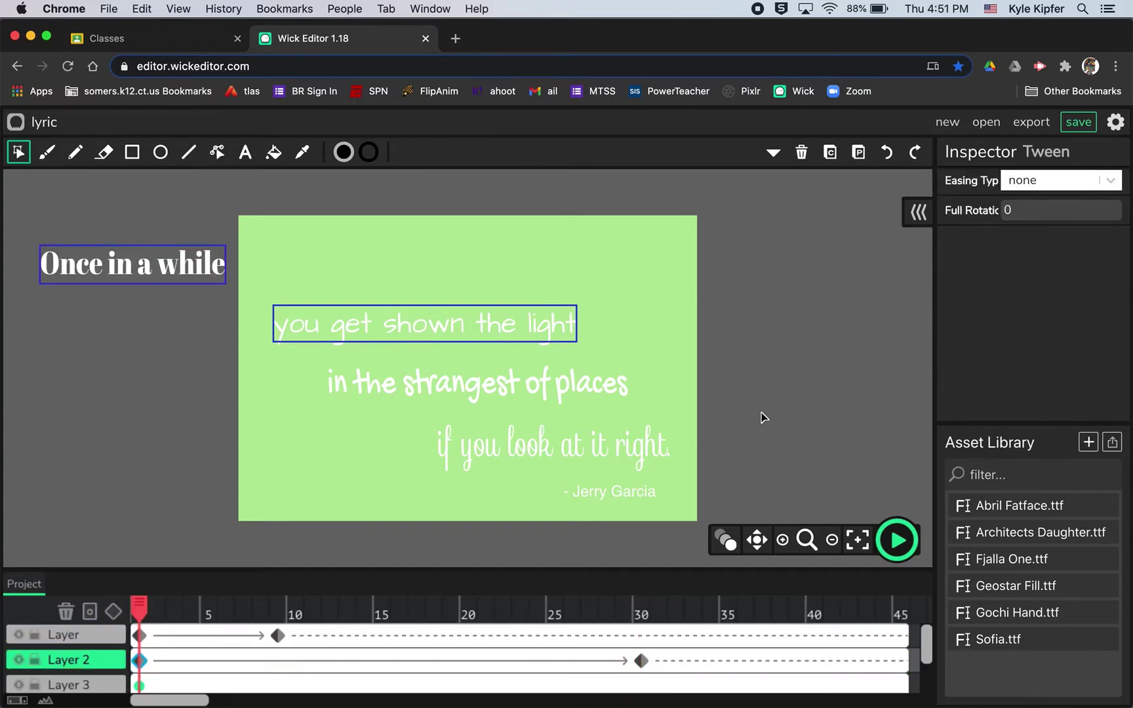
{"action": "left_click", "coordinate": [557, 333]}
{"action": "left_click_drag", "start_coordinate": [1117, 327], "coordinate": [1020, 327]}
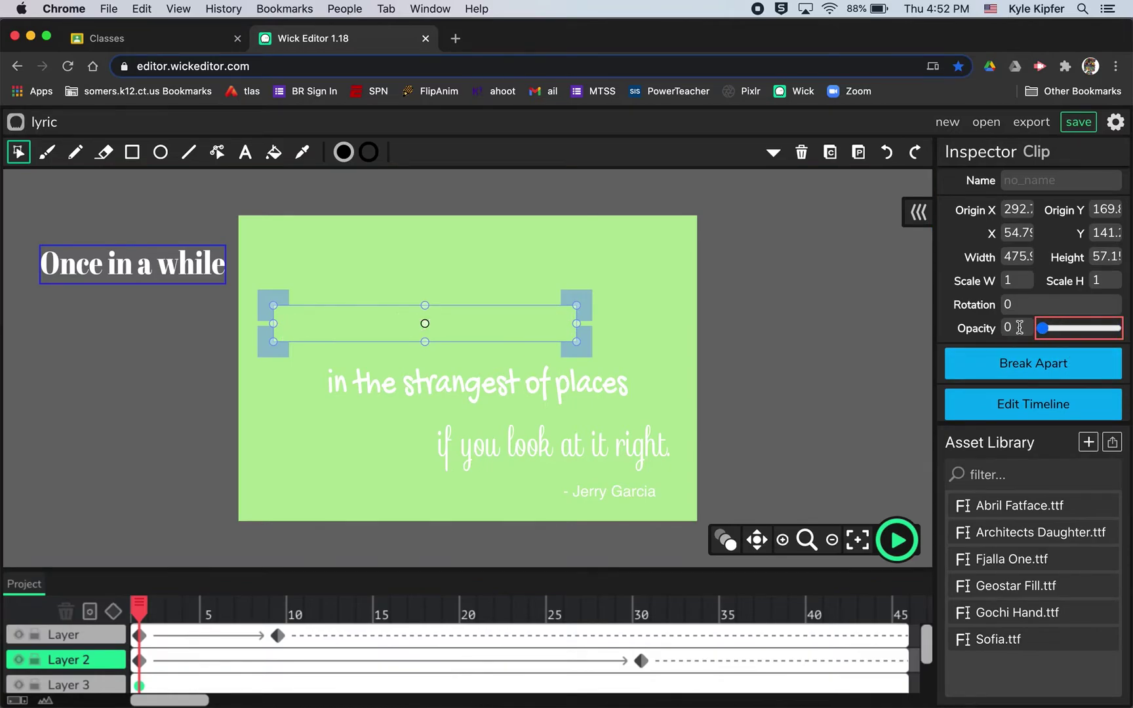
{"action": "left_click", "coordinate": [897, 539]}
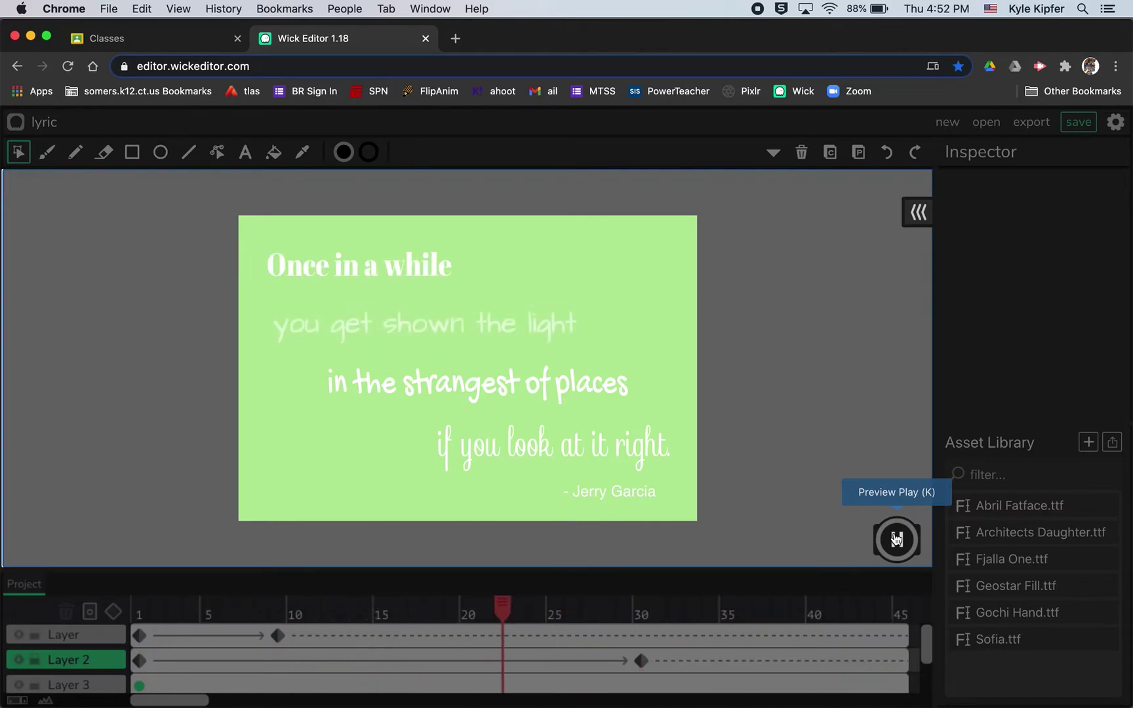
{"action": "left_click", "coordinate": [896, 539]}
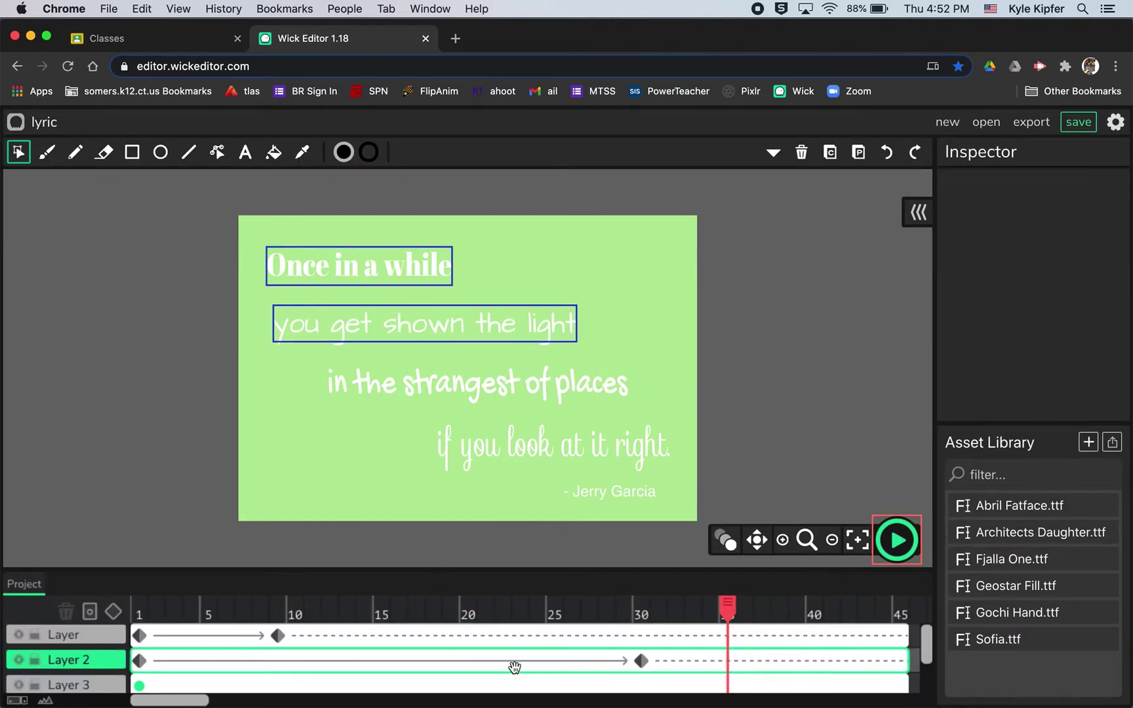
Step: Move 'in the strangest of places' below the stage and add a Layer 3 tween keyframe at frame 30
{"action": "scroll", "coordinate": [698, 647], "scroll_direction": "down", "scroll_amount": 1}
{"action": "scroll", "coordinate": [698, 648], "scroll_direction": "down", "scroll_amount": 1}
{"action": "left_click", "coordinate": [605, 659]}
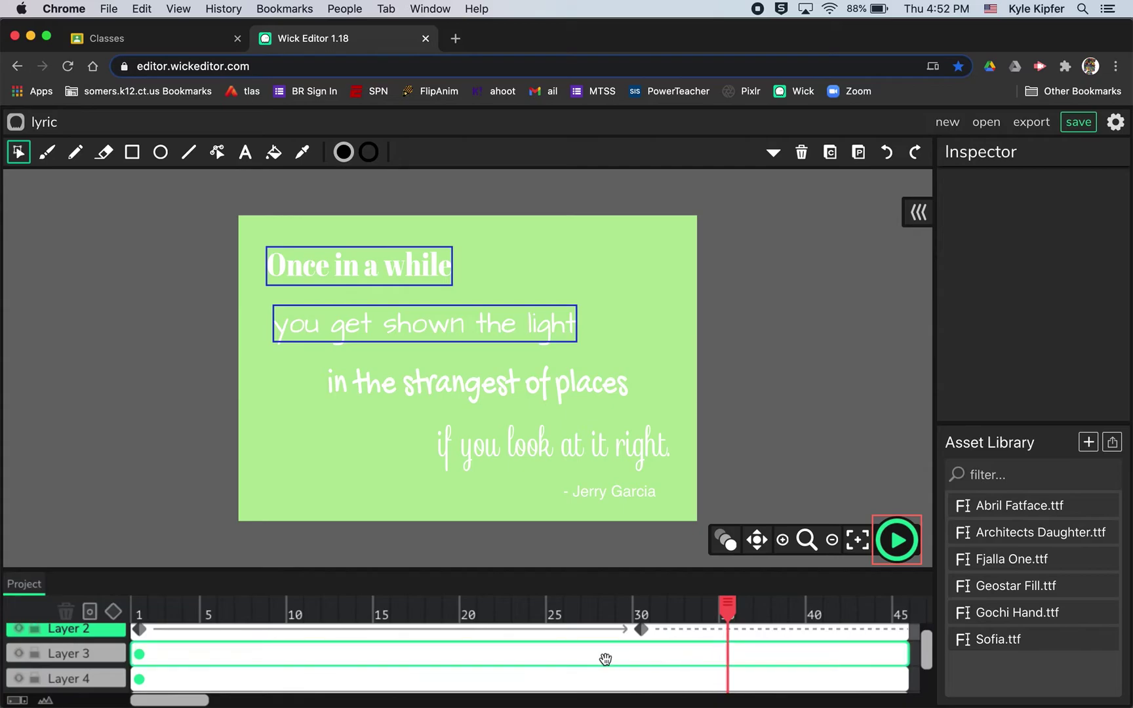
{"action": "left_click", "coordinate": [632, 546]}
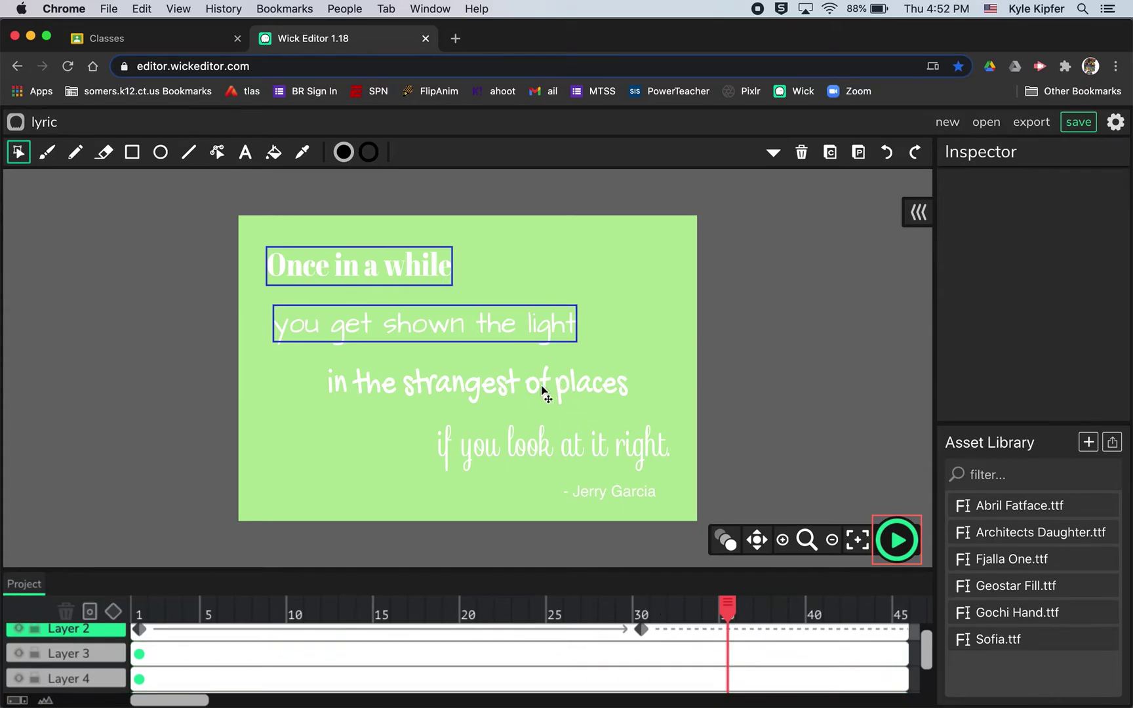
{"action": "left_click_drag", "start_coordinate": [531, 393], "coordinate": [534, 568]}
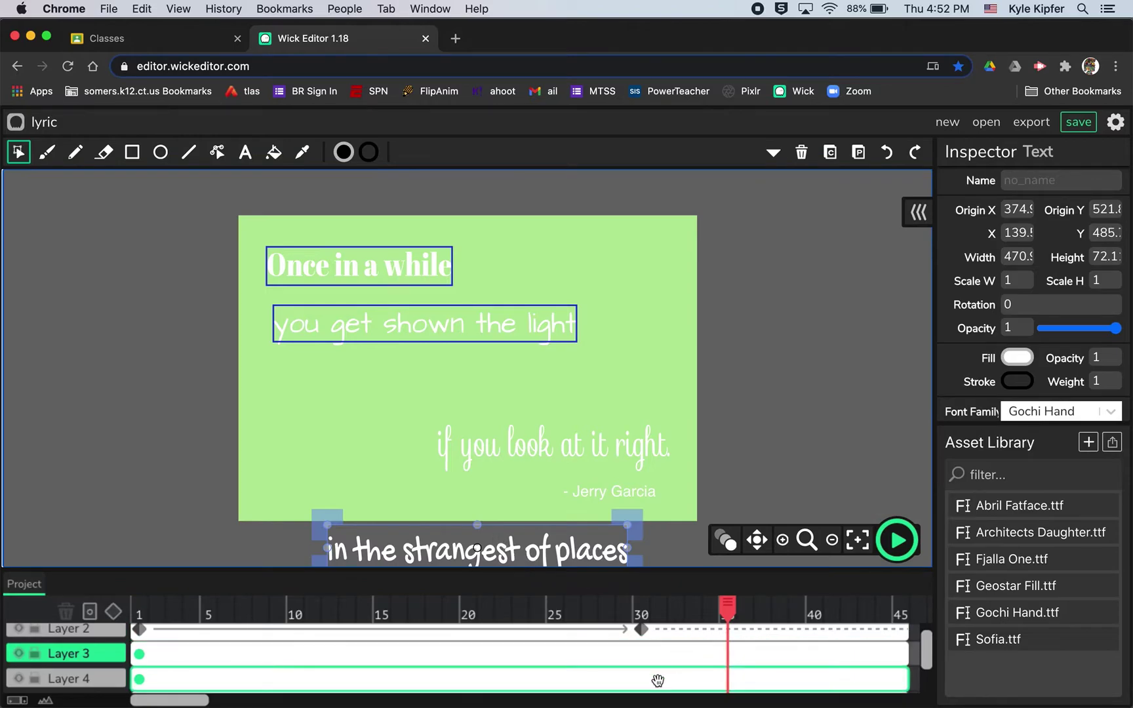
{"action": "left_click", "coordinate": [654, 659]}
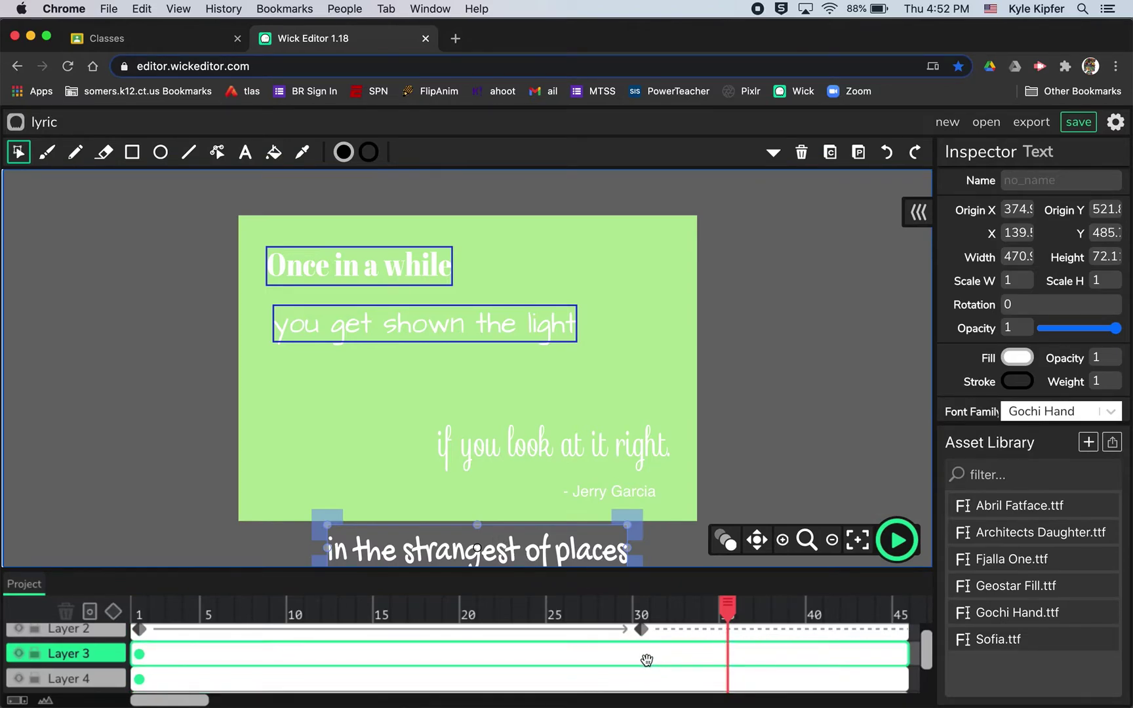
{"action": "left_click", "coordinate": [646, 660]}
{"action": "left_click", "coordinate": [115, 611]}
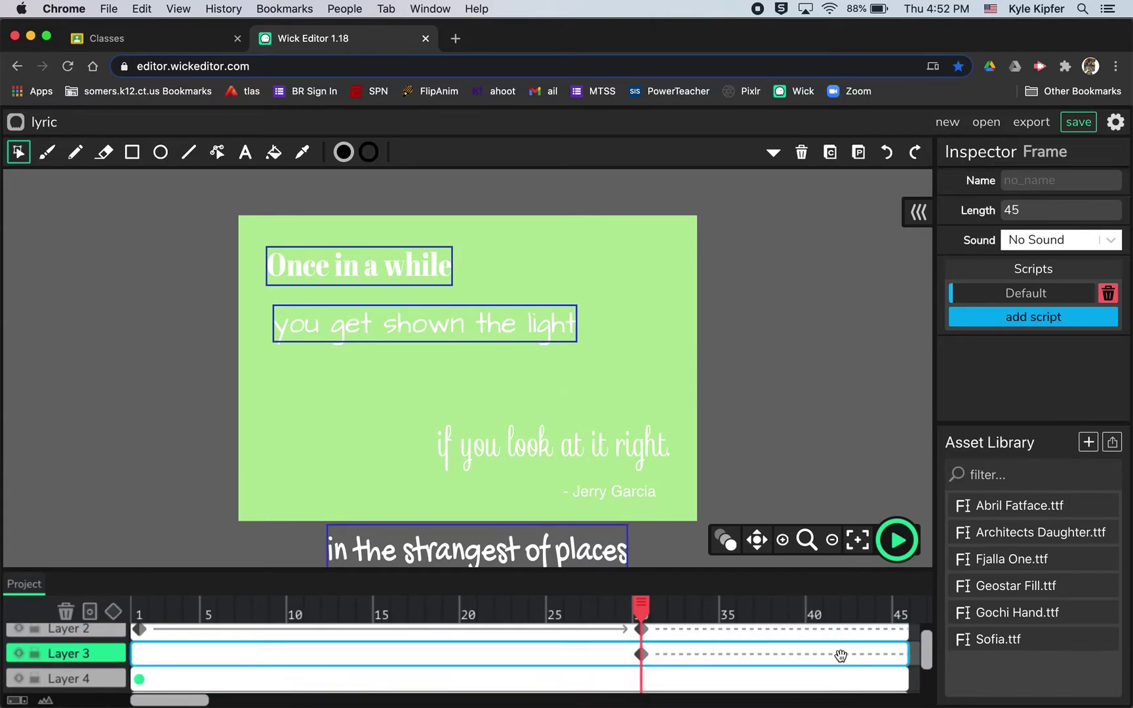
Step: At frame 43, drag the line back up into place and play the preview
{"action": "left_click", "coordinate": [870, 653]}
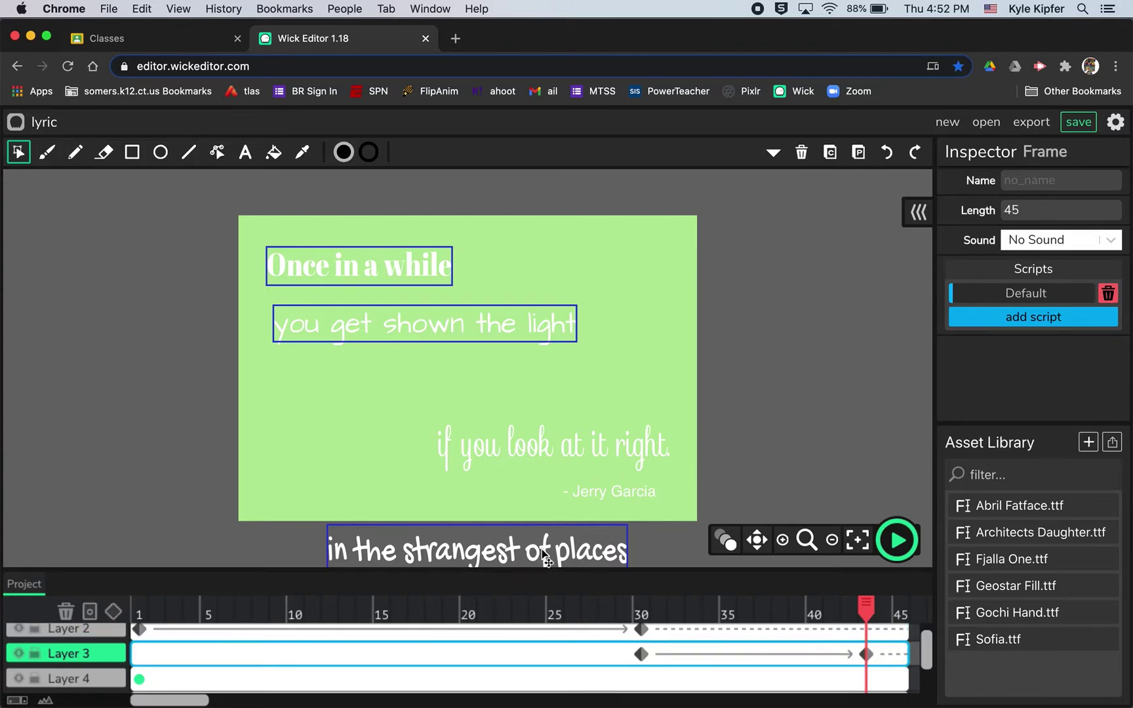
{"action": "left_click_drag", "start_coordinate": [544, 558], "coordinate": [531, 395]}
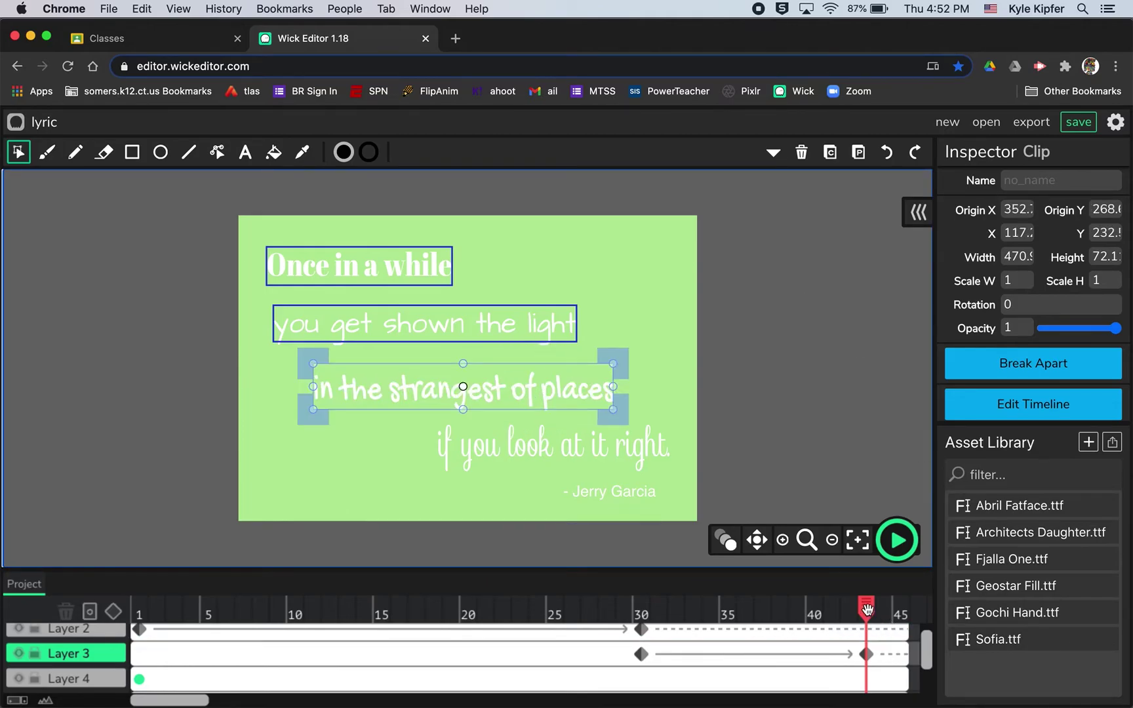
{"action": "left_click", "coordinate": [898, 542]}
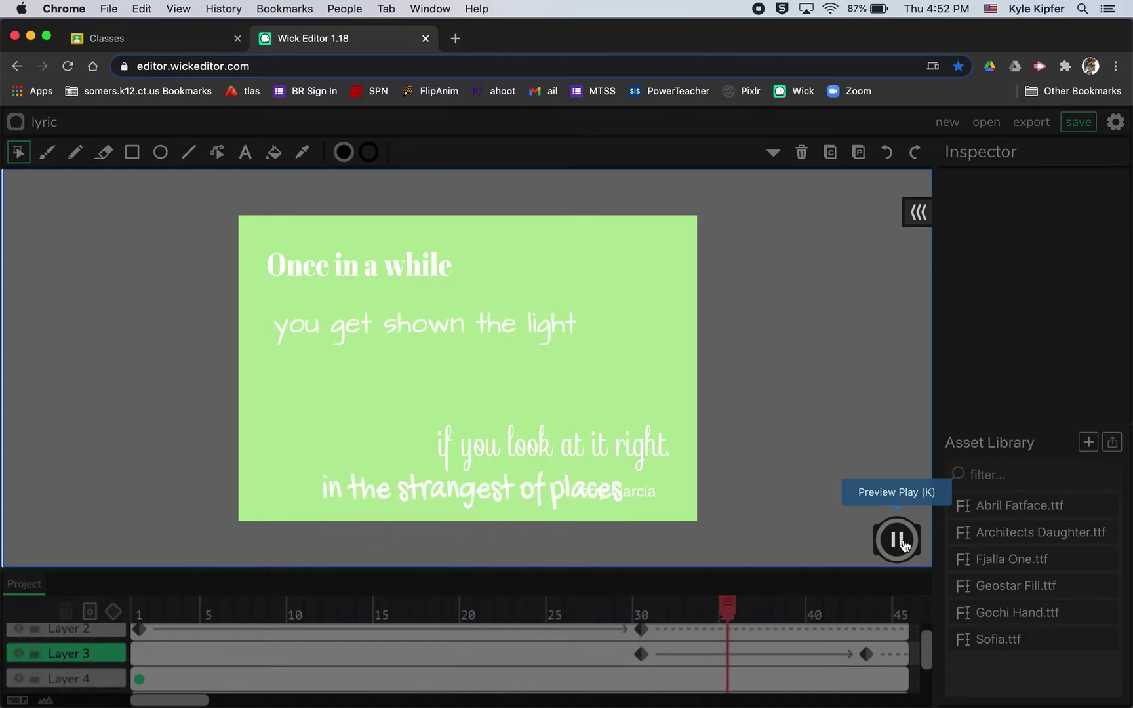
Step: Stop the preview and move the playhead to about frame 44 to see all lines in place
{"action": "left_click", "coordinate": [902, 541]}
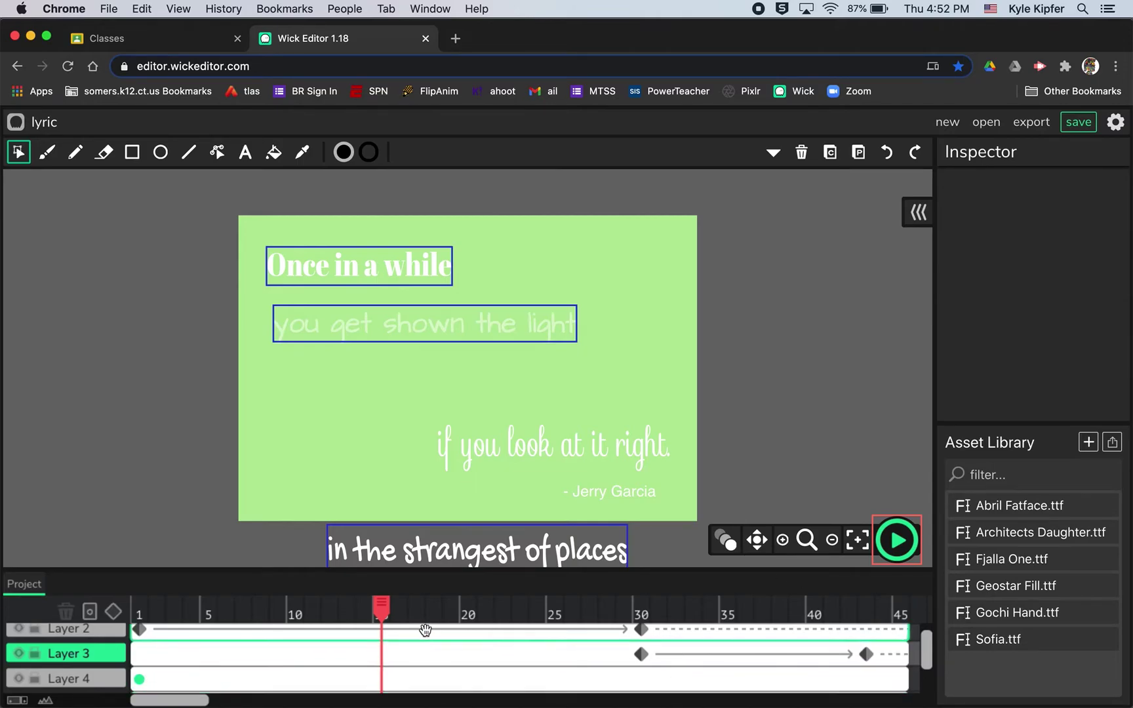
{"action": "left_click", "coordinate": [382, 610]}
{"action": "left_click_drag", "start_coordinate": [382, 610], "coordinate": [881, 601]}
{"action": "scroll", "coordinate": [828, 647], "scroll_direction": "right", "scroll_amount": 10}
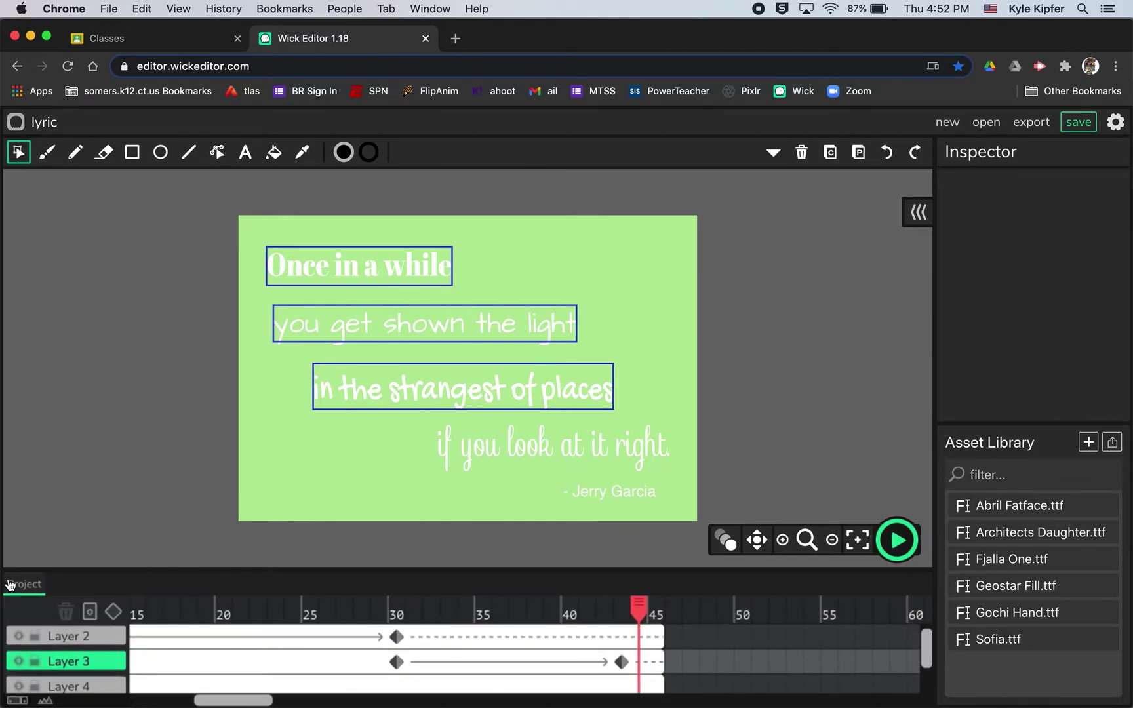
{"action": "left_click", "coordinate": [48, 700]}
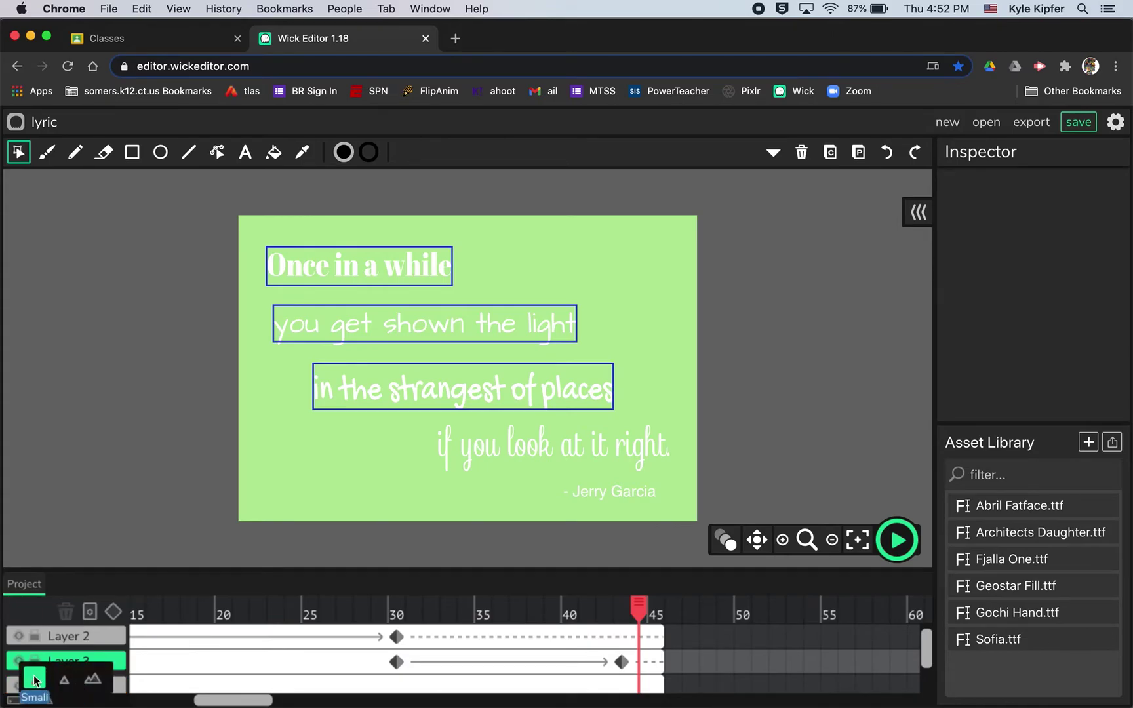
{"action": "left_click", "coordinate": [65, 679]}
{"action": "left_click", "coordinate": [56, 701]}
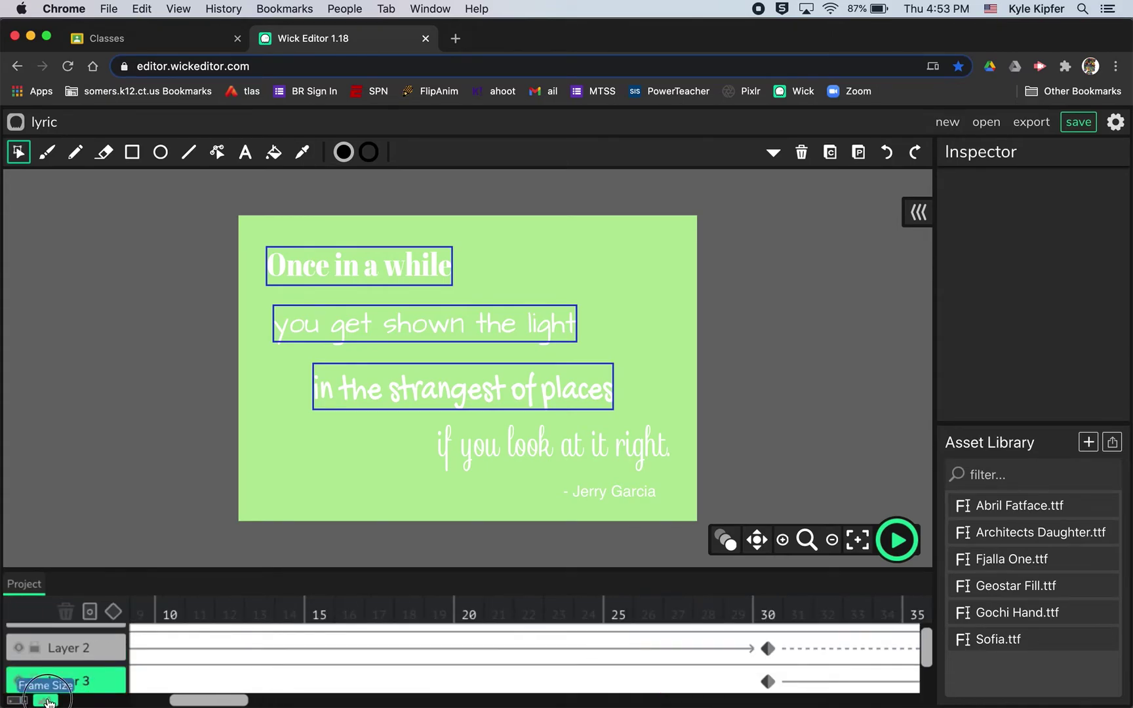
{"action": "left_click", "coordinate": [34, 679]}
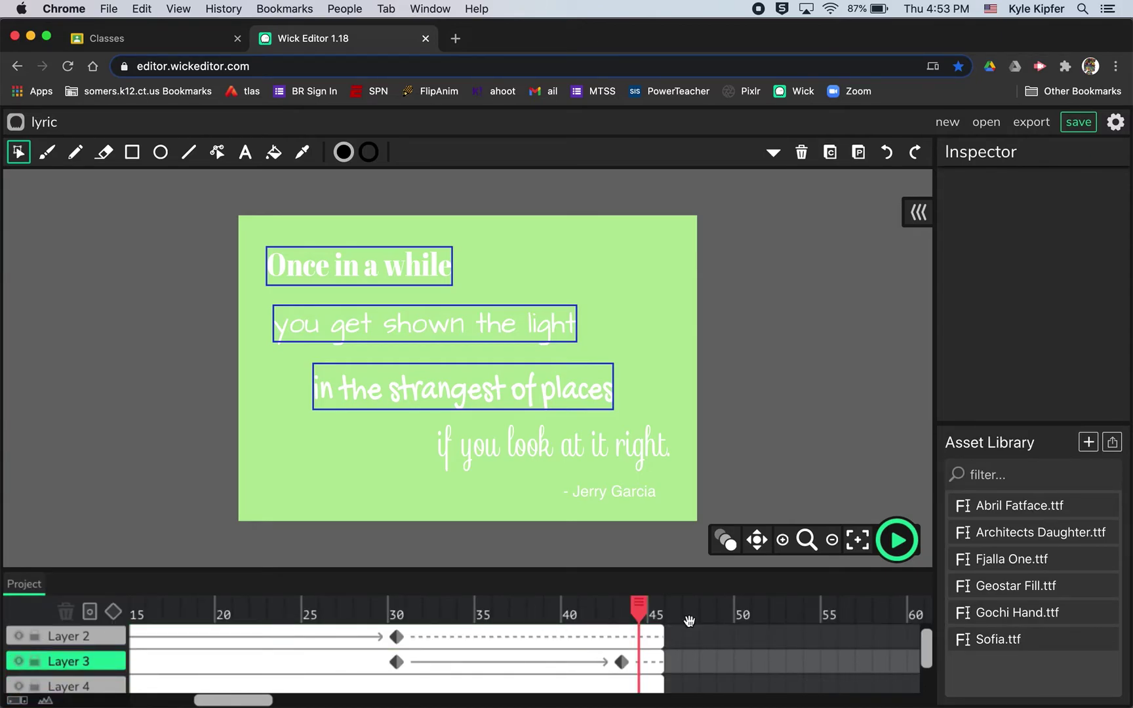
Step: Stretch the top Layer's and Layer 2's frames out to frame 70
{"action": "scroll", "coordinate": [747, 658], "scroll_direction": "right", "scroll_amount": 3}
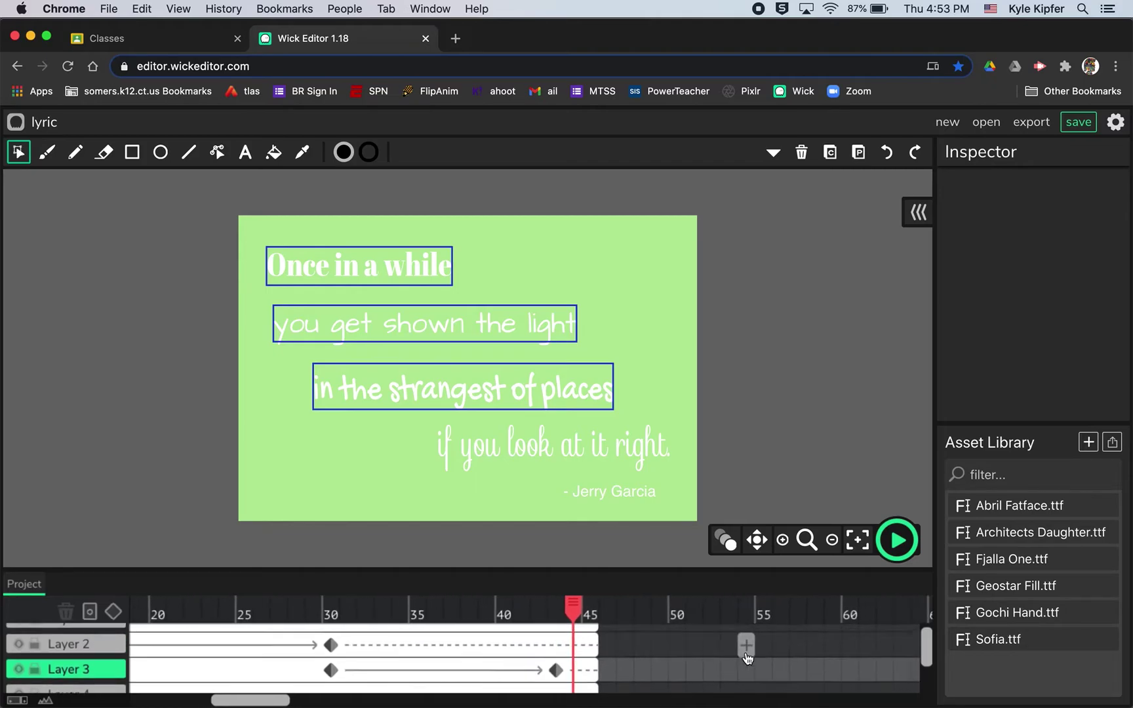
{"action": "scroll", "coordinate": [747, 657], "scroll_direction": "up", "scroll_amount": 1}
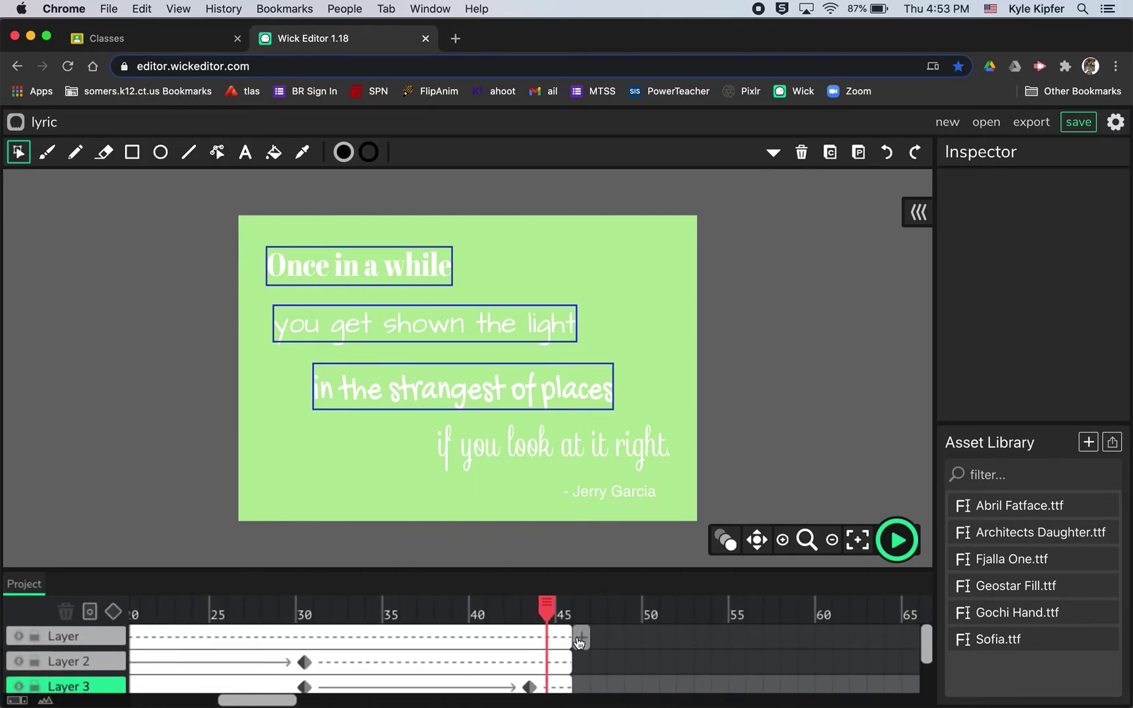
{"action": "left_click_drag", "start_coordinate": [571, 641], "coordinate": [917, 634]}
{"action": "scroll", "coordinate": [816, 663], "scroll_direction": "right", "scroll_amount": 5}
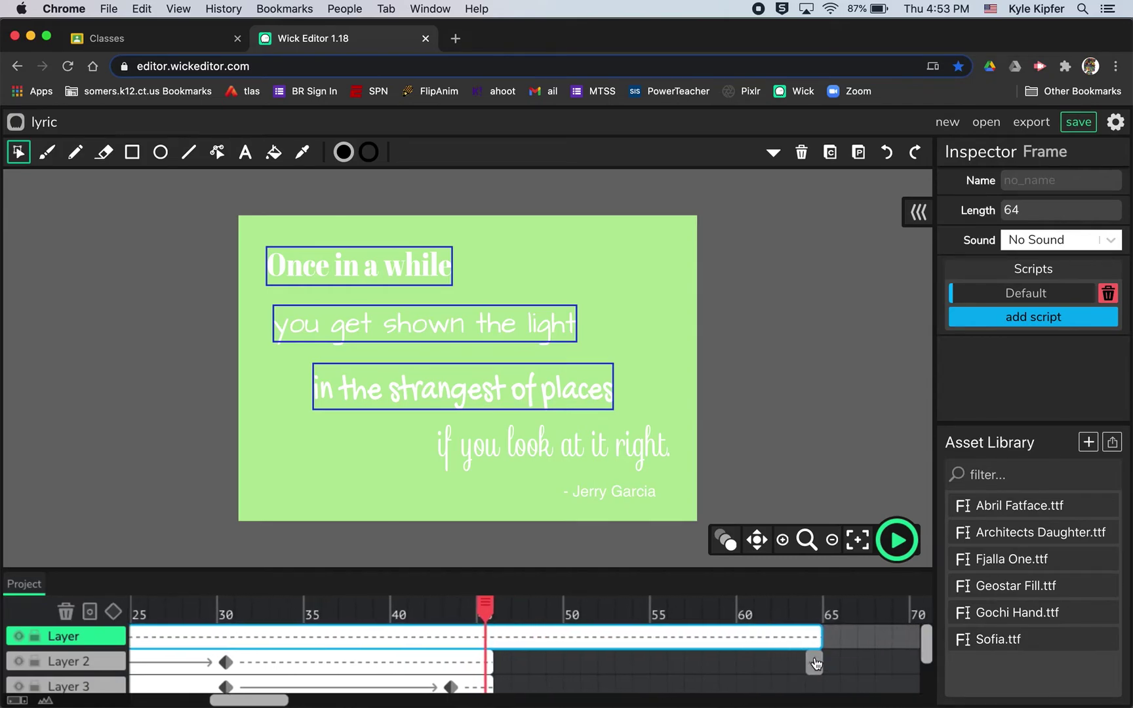
{"action": "left_click_drag", "start_coordinate": [774, 632], "coordinate": [869, 628]}
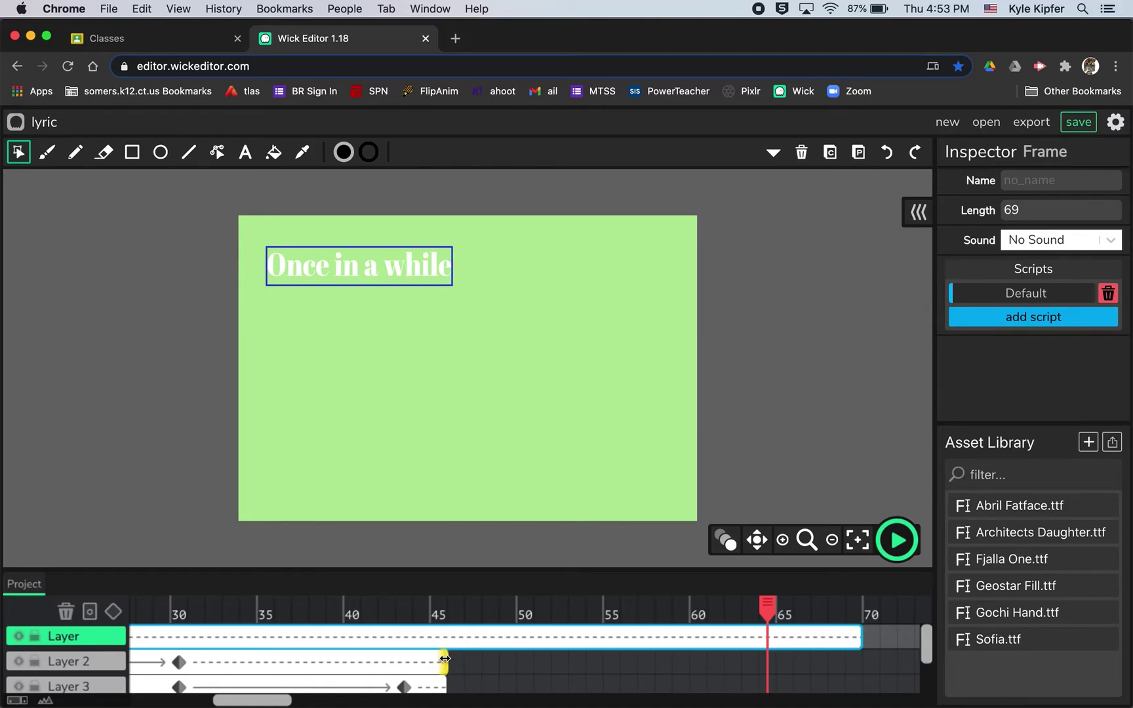
{"action": "left_click_drag", "start_coordinate": [444, 659], "coordinate": [867, 660]}
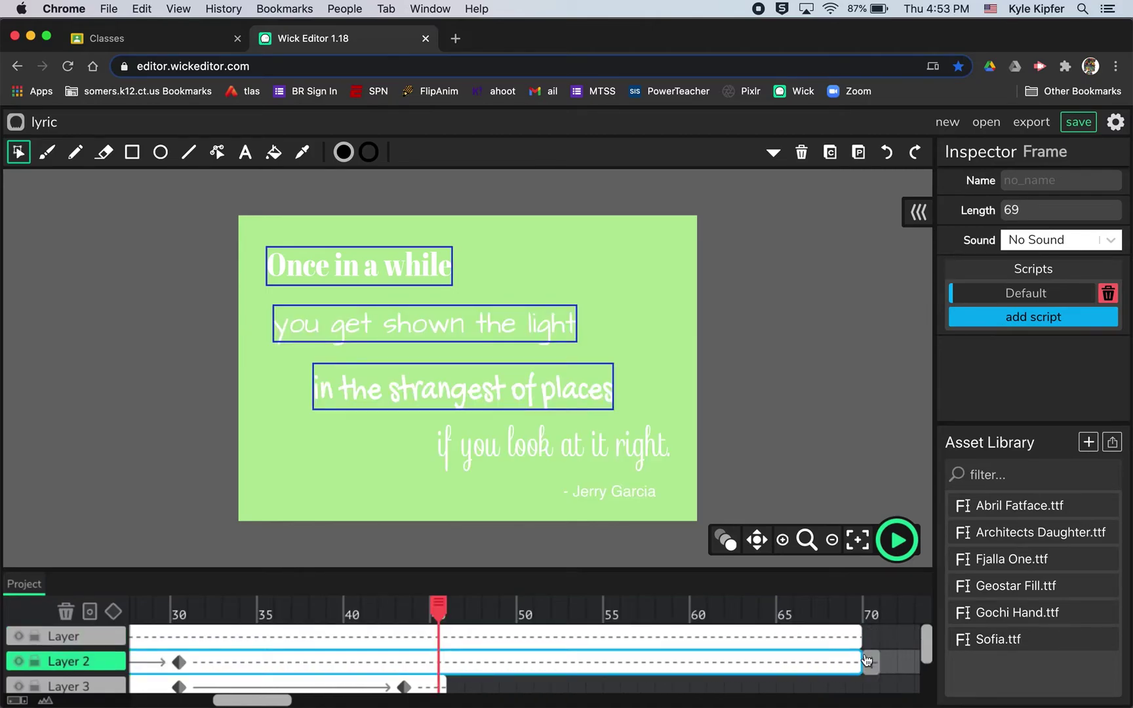
Step: Extend the frames of Layers 3, 4 and 5 to frame 70
{"action": "scroll", "coordinate": [708, 648], "scroll_direction": "down", "scroll_amount": 3}
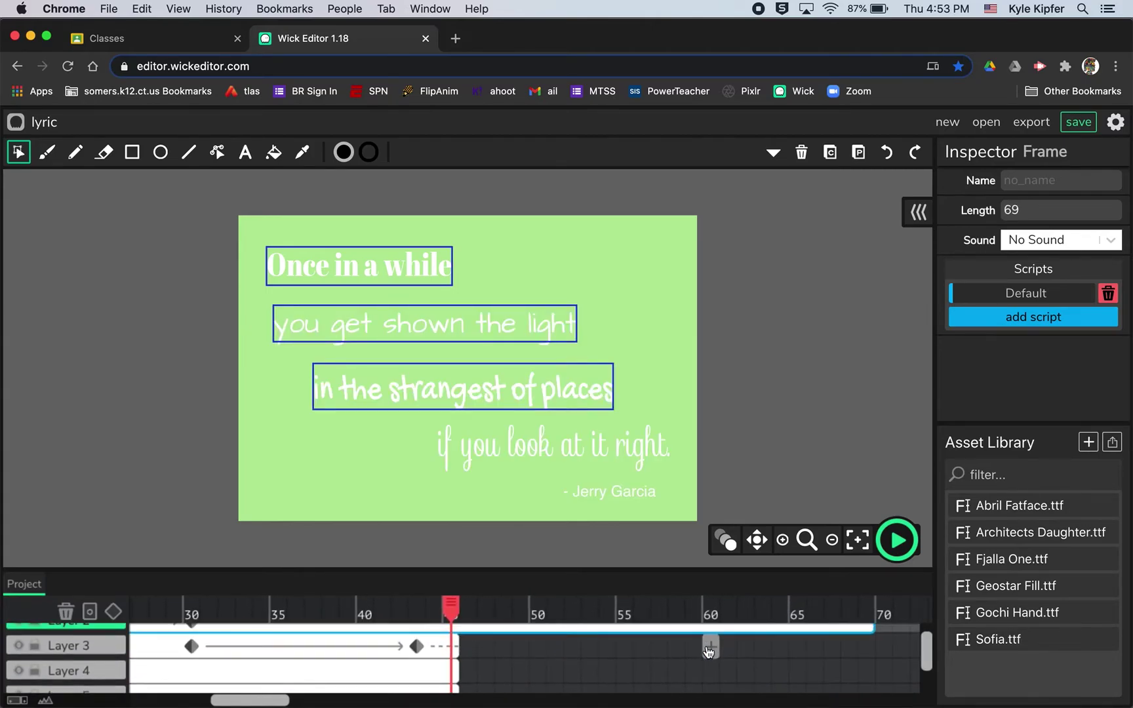
{"action": "left_click_drag", "start_coordinate": [457, 646], "coordinate": [873, 645]}
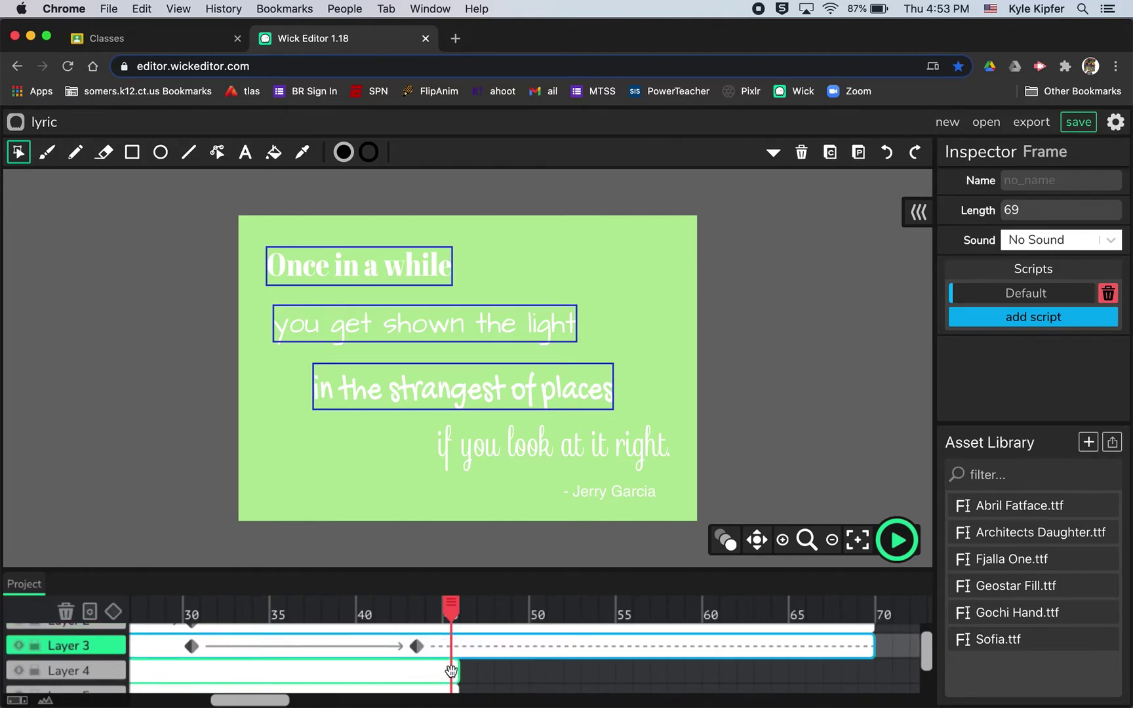
{"action": "left_click_drag", "start_coordinate": [460, 673], "coordinate": [881, 649]}
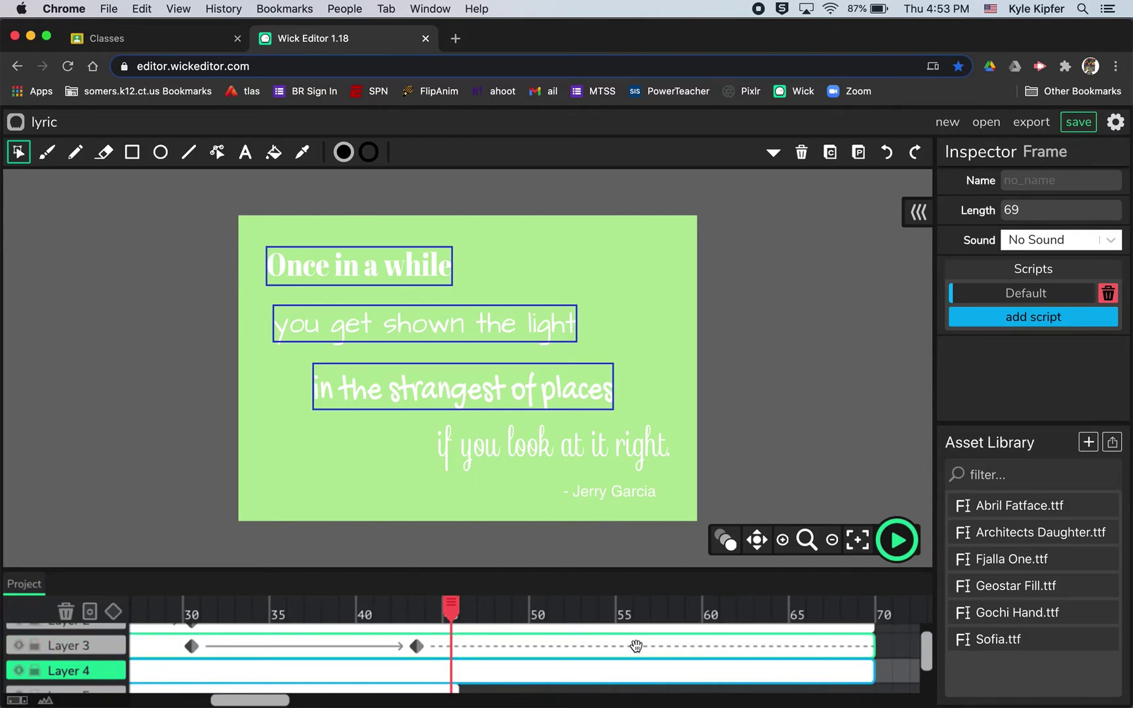
{"action": "scroll", "coordinate": [636, 646], "scroll_direction": "down", "scroll_amount": 2}
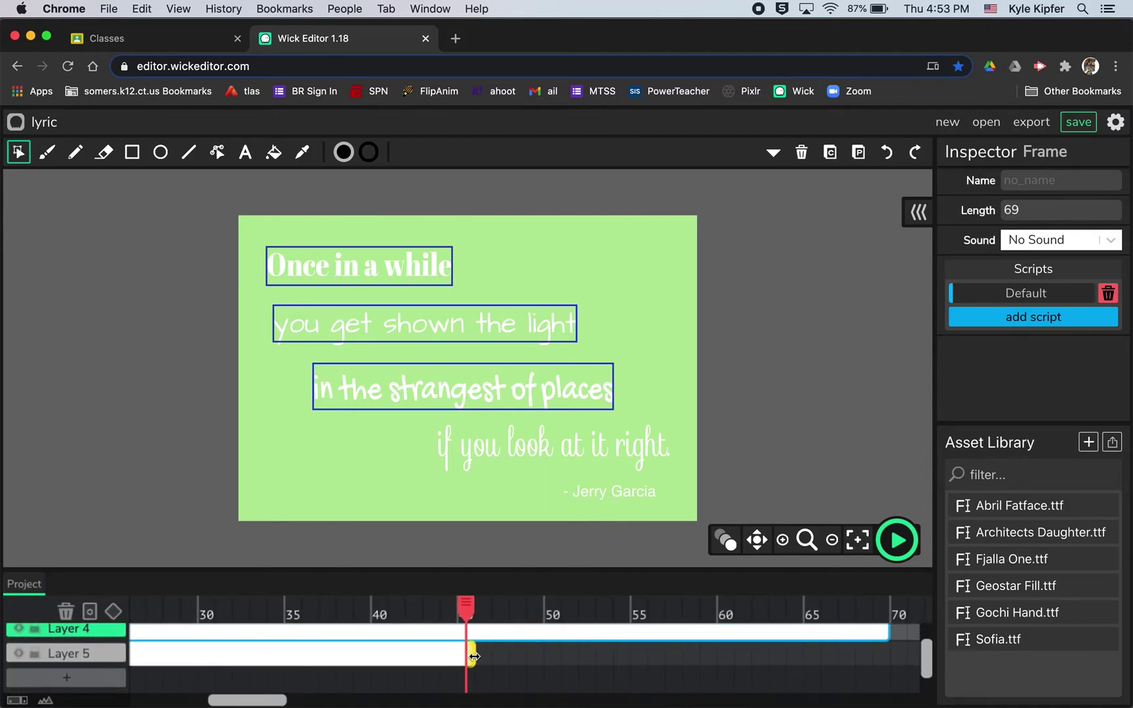
{"action": "left_click_drag", "start_coordinate": [473, 656], "coordinate": [886, 649]}
{"action": "scroll", "coordinate": [770, 660], "scroll_direction": "up", "scroll_amount": 4}
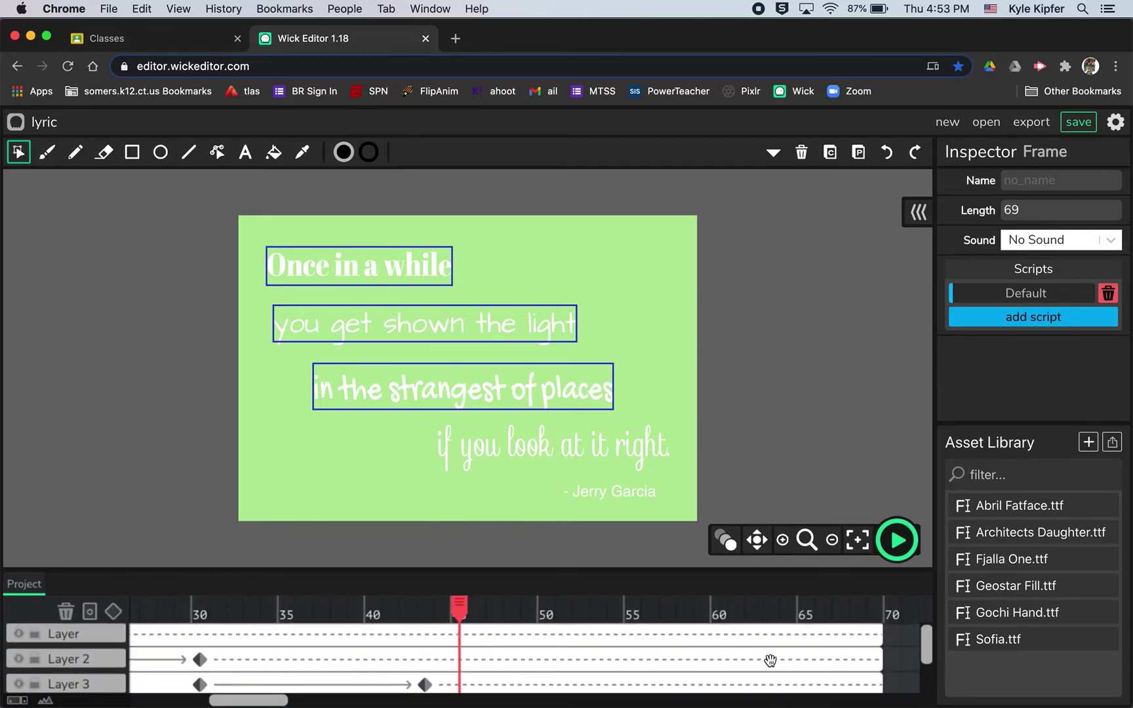
{"action": "scroll", "coordinate": [770, 660], "scroll_direction": "down", "scroll_amount": 4}
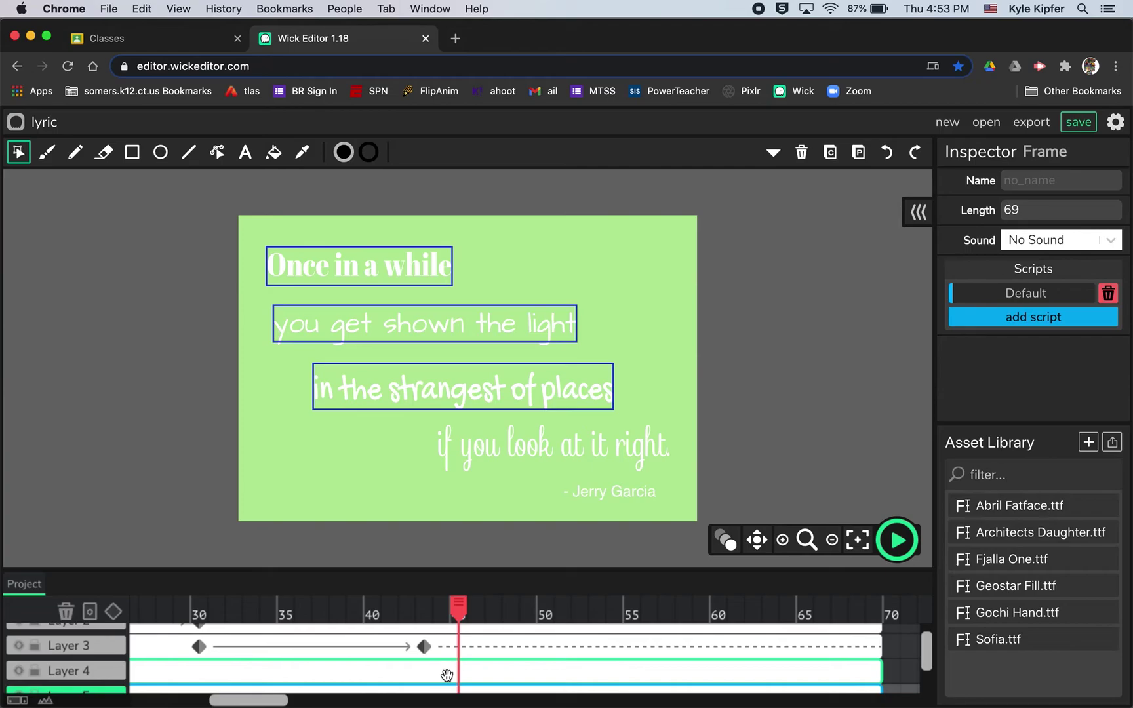
Step: Add Layer 4 tween keyframes at frames 44 and 53, with 'if you look at it right' off-stage right at 44
{"action": "left_click", "coordinate": [414, 666]}
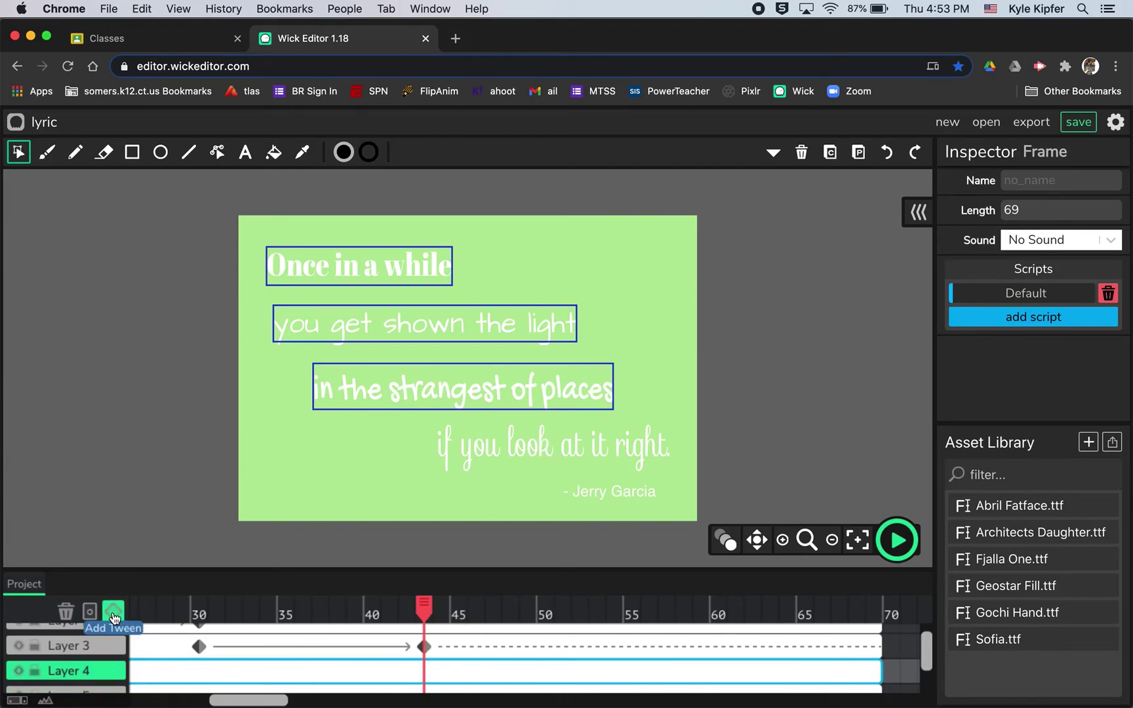
{"action": "left_click", "coordinate": [113, 614]}
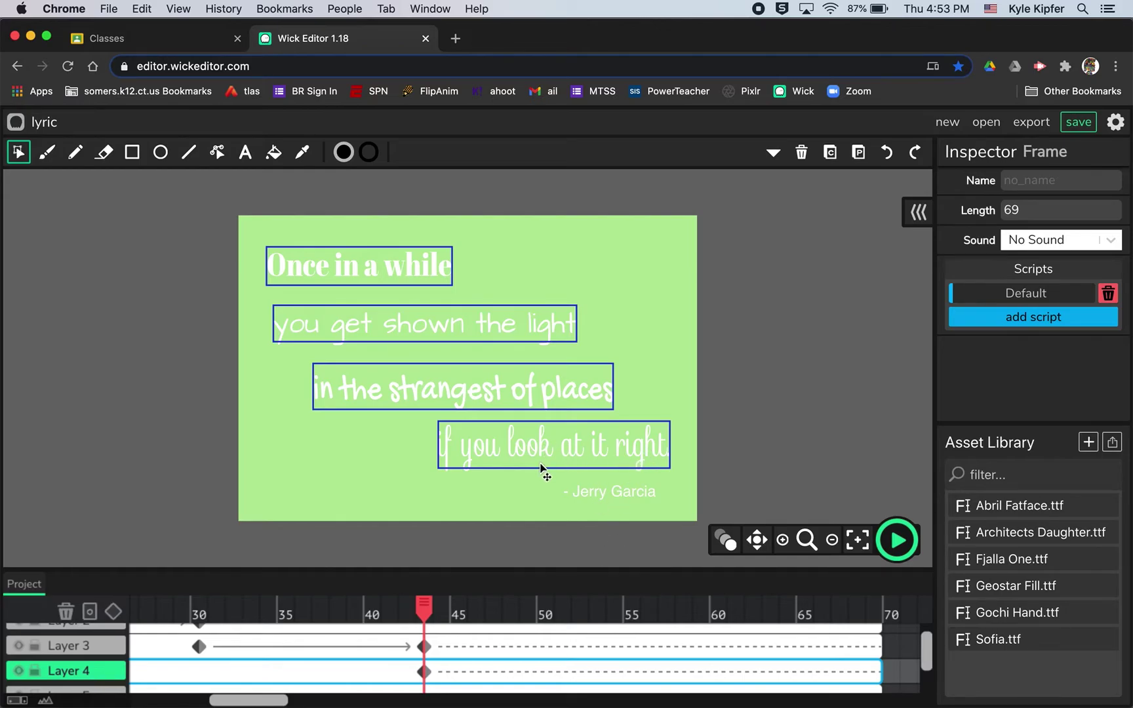
{"action": "left_click", "coordinate": [609, 671]}
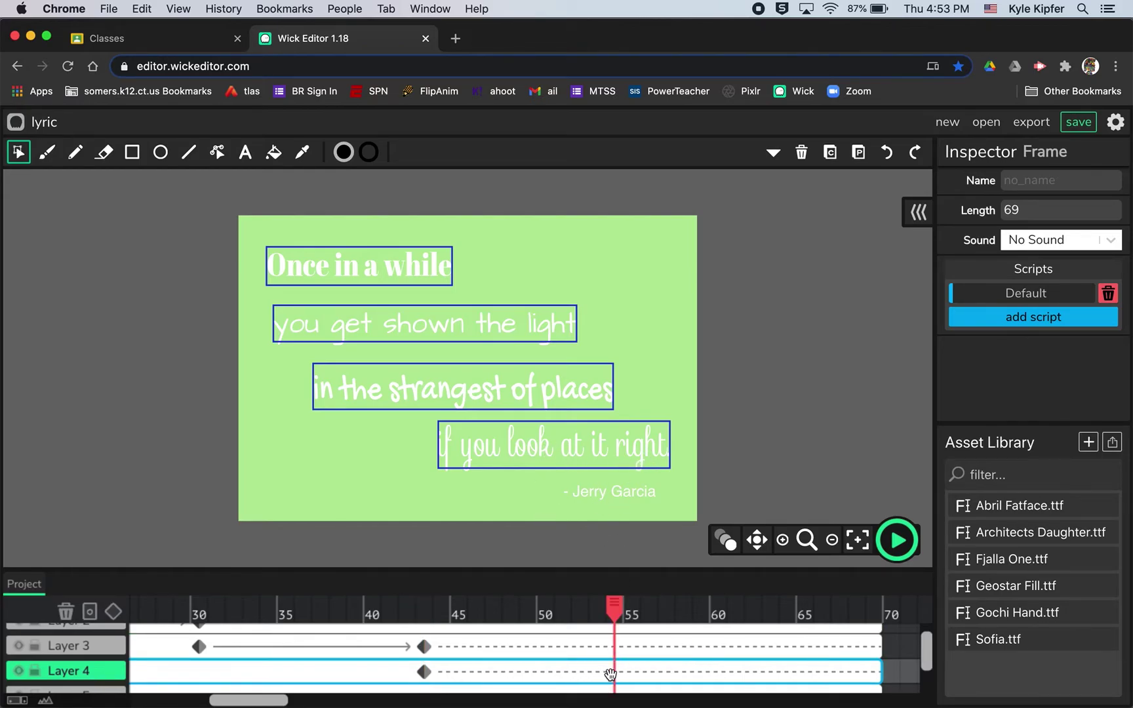
{"action": "left_click", "coordinate": [114, 611]}
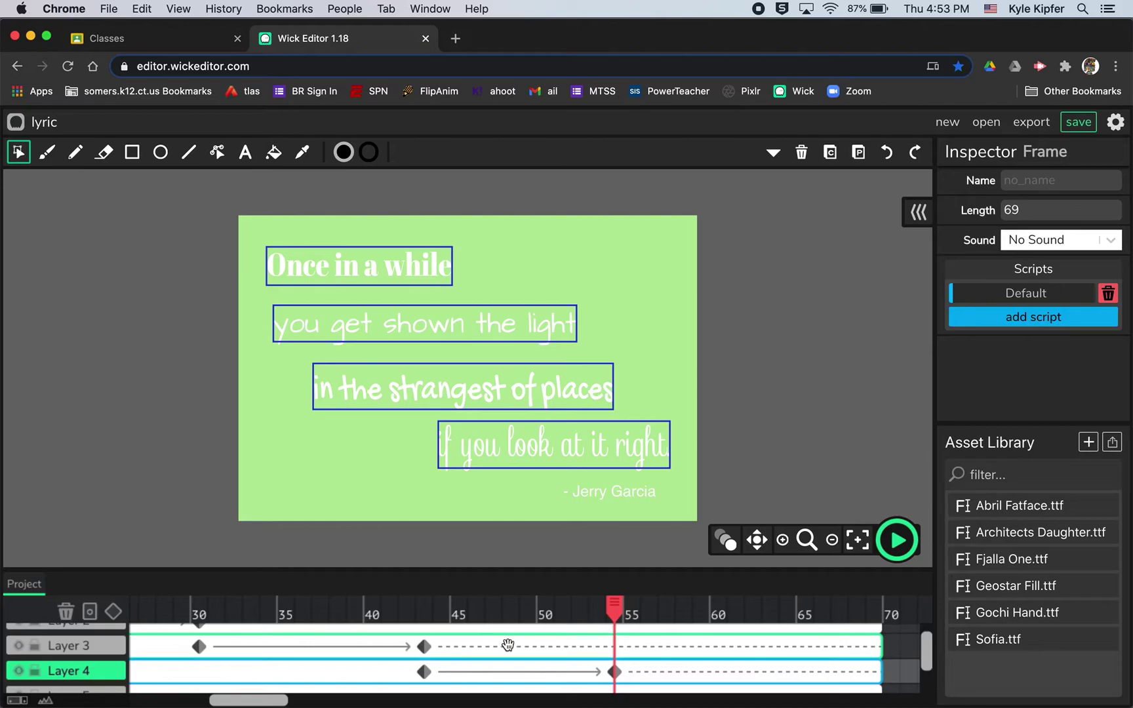
{"action": "left_click", "coordinate": [425, 672]}
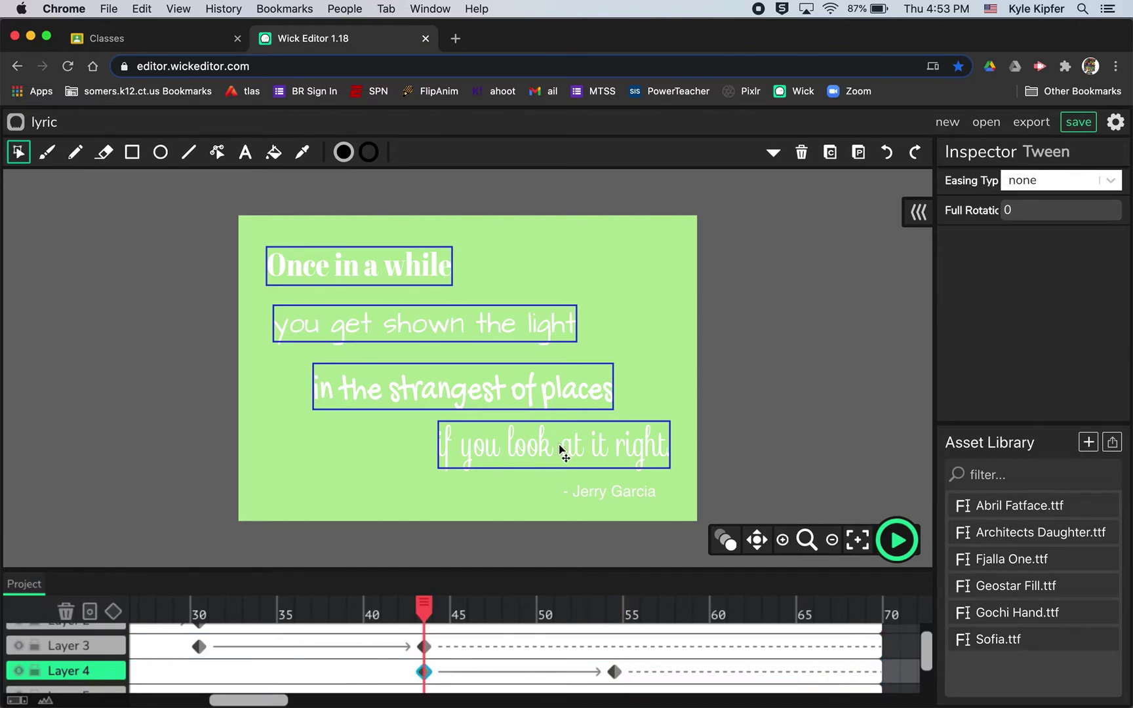
{"action": "left_click_drag", "start_coordinate": [543, 452], "coordinate": [807, 451]}
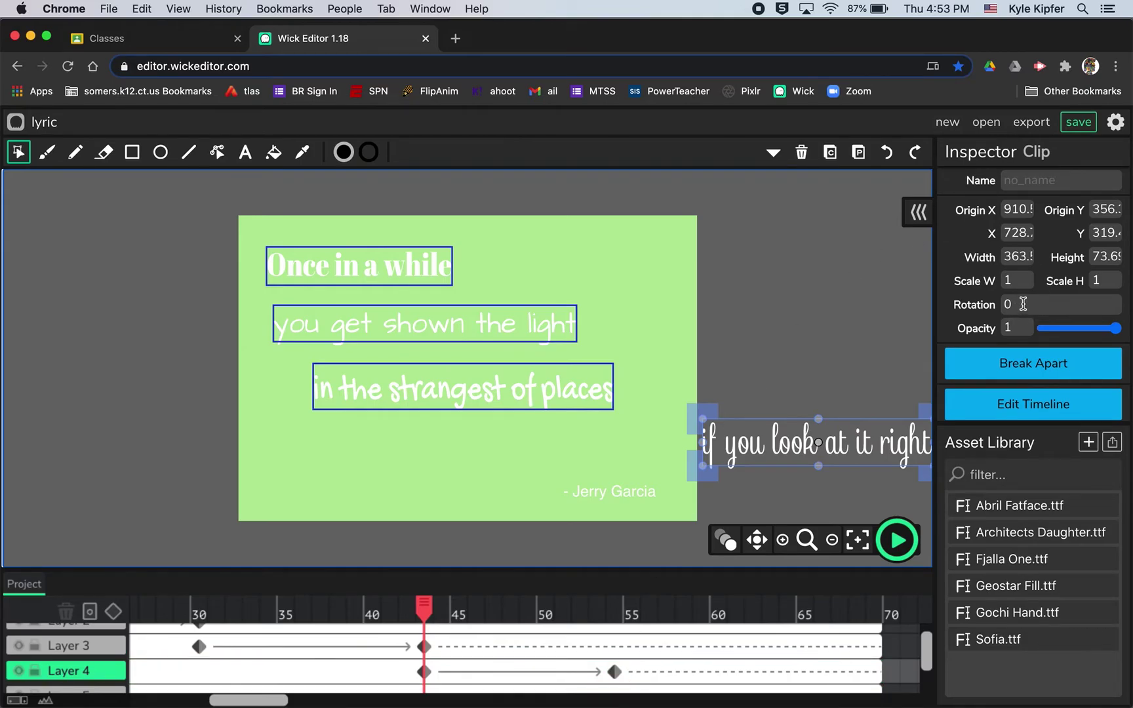
Step: Set the frame-44 tween's full rotation to 2 and preview the spin
{"action": "left_click", "coordinate": [426, 672]}
{"action": "left_click", "coordinate": [1020, 210]}
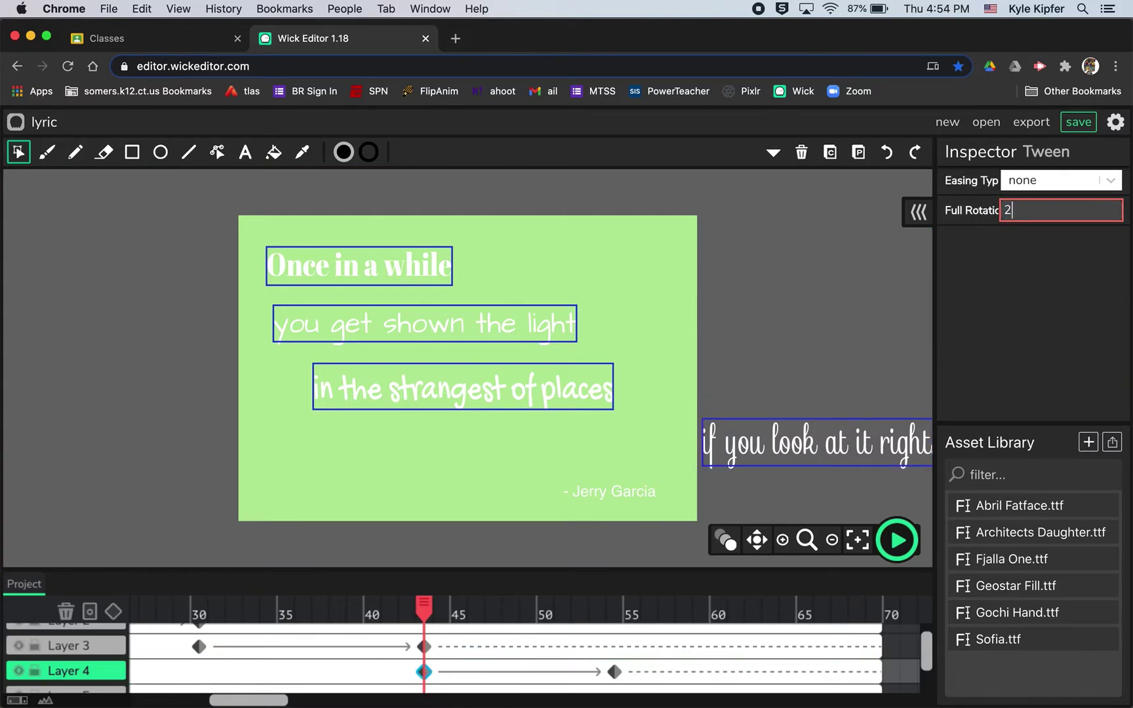
{"action": "left_click", "coordinate": [896, 540]}
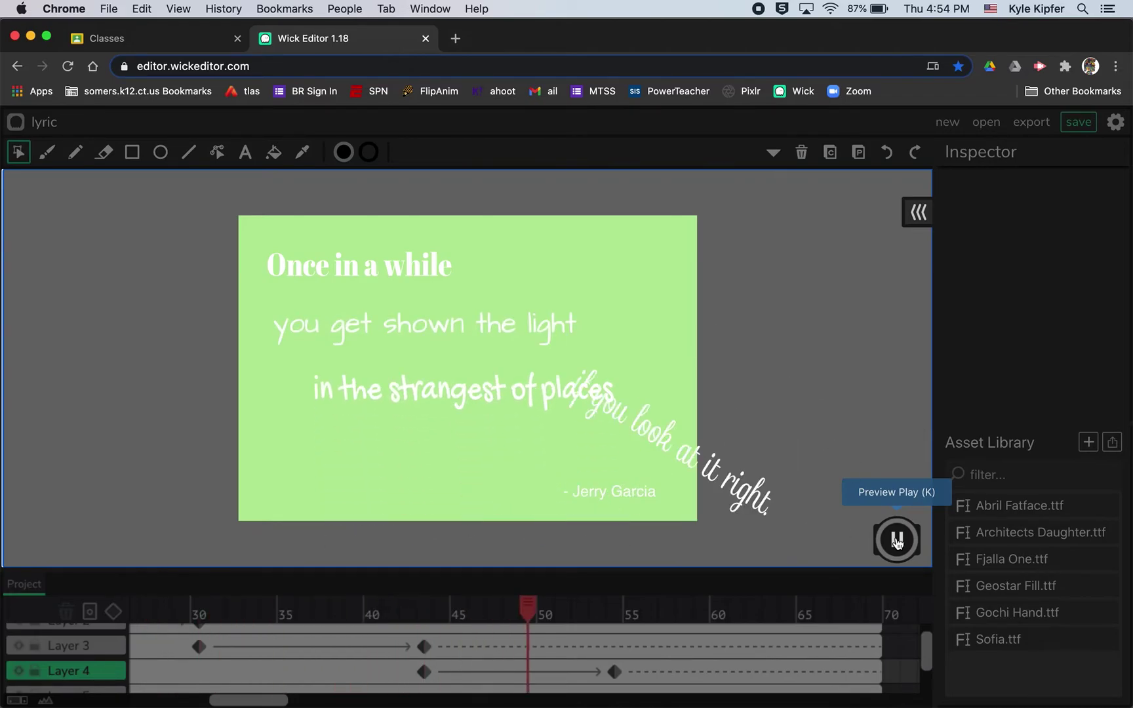
{"action": "left_click", "coordinate": [897, 540]}
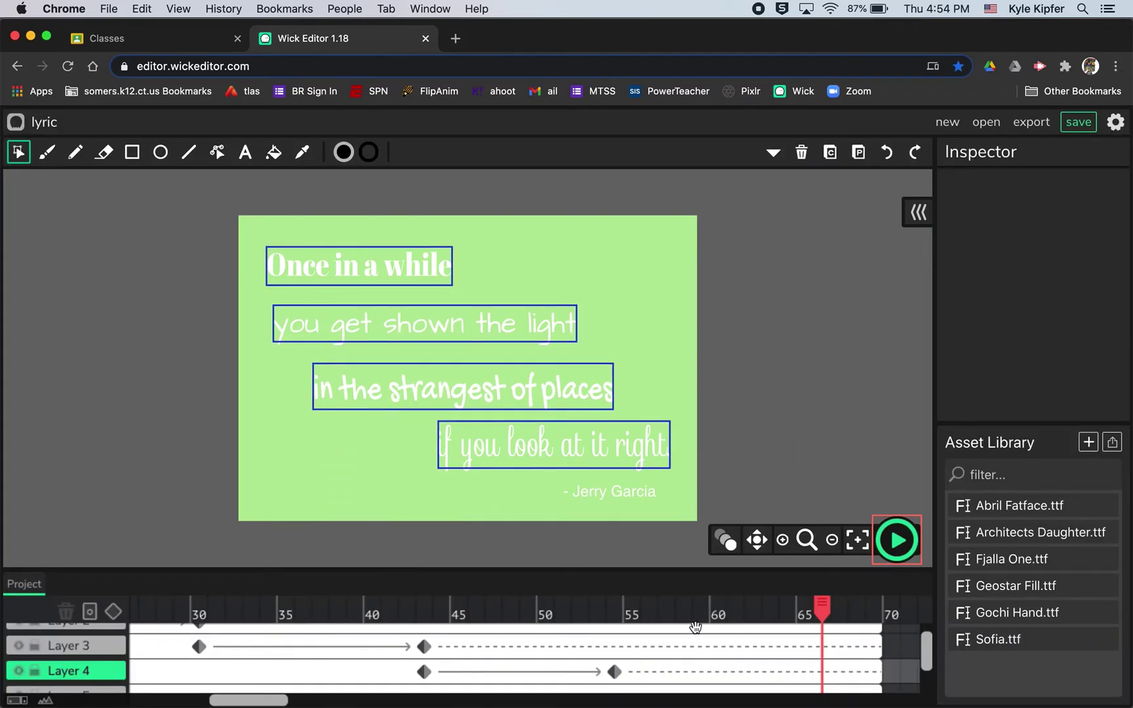
{"action": "scroll", "coordinate": [652, 645], "scroll_direction": "down", "scroll_amount": 2}
Step: Add Layer 5 tween keyframes at frames 54 and 61, moving '- Jerry Garcia' below the stage
{"action": "left_click", "coordinate": [642, 656]}
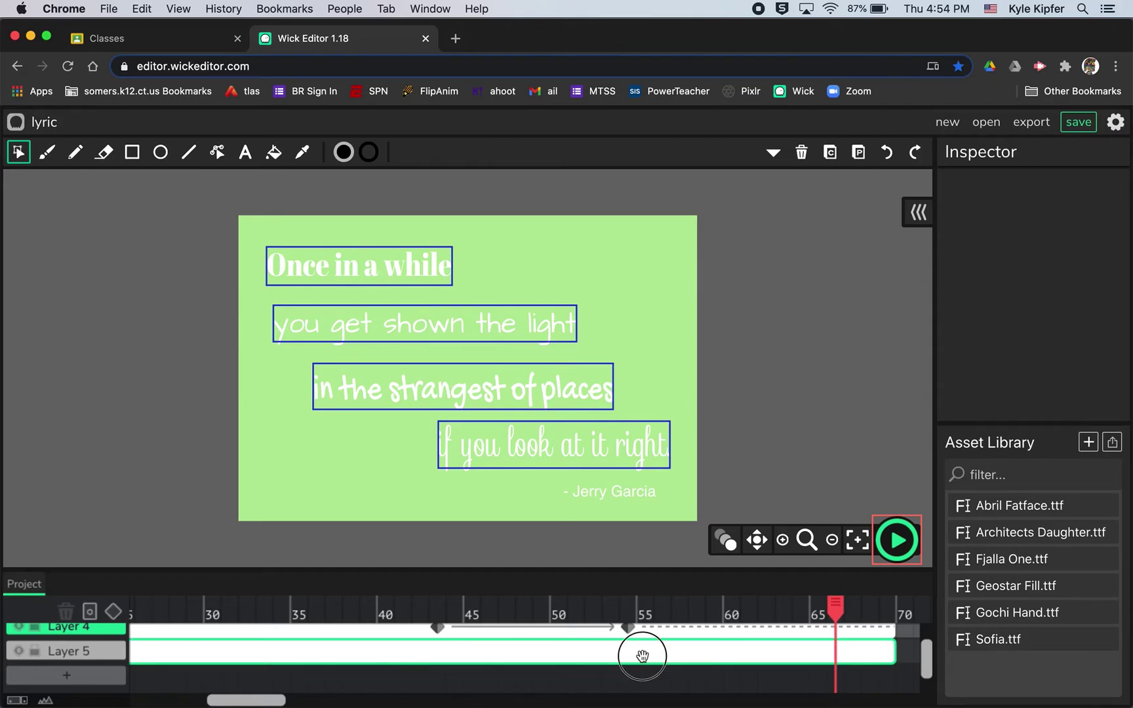
{"action": "left_click", "coordinate": [628, 653]}
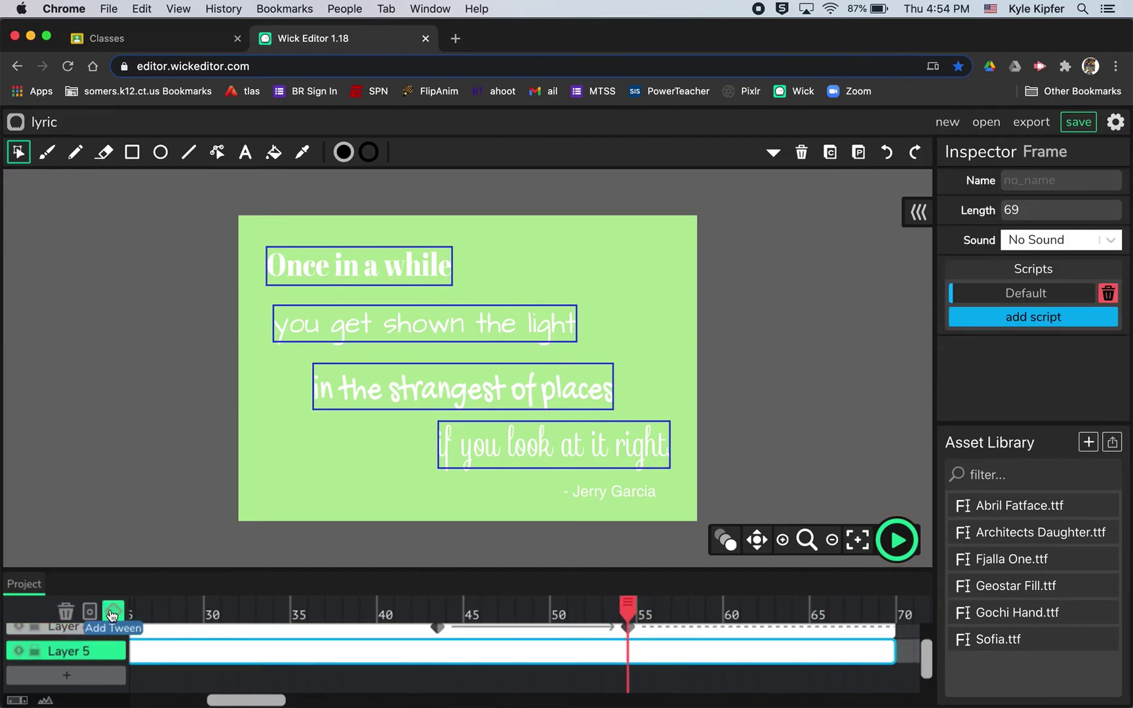
{"action": "left_click", "coordinate": [112, 615]}
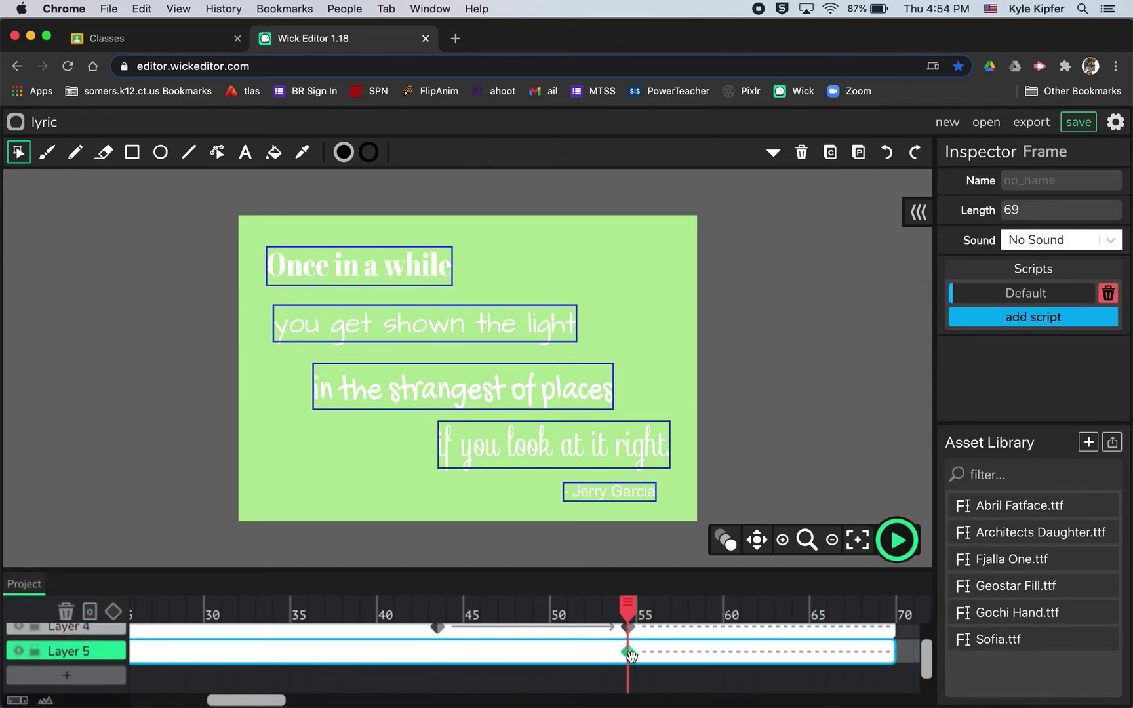
{"action": "left_click", "coordinate": [734, 654]}
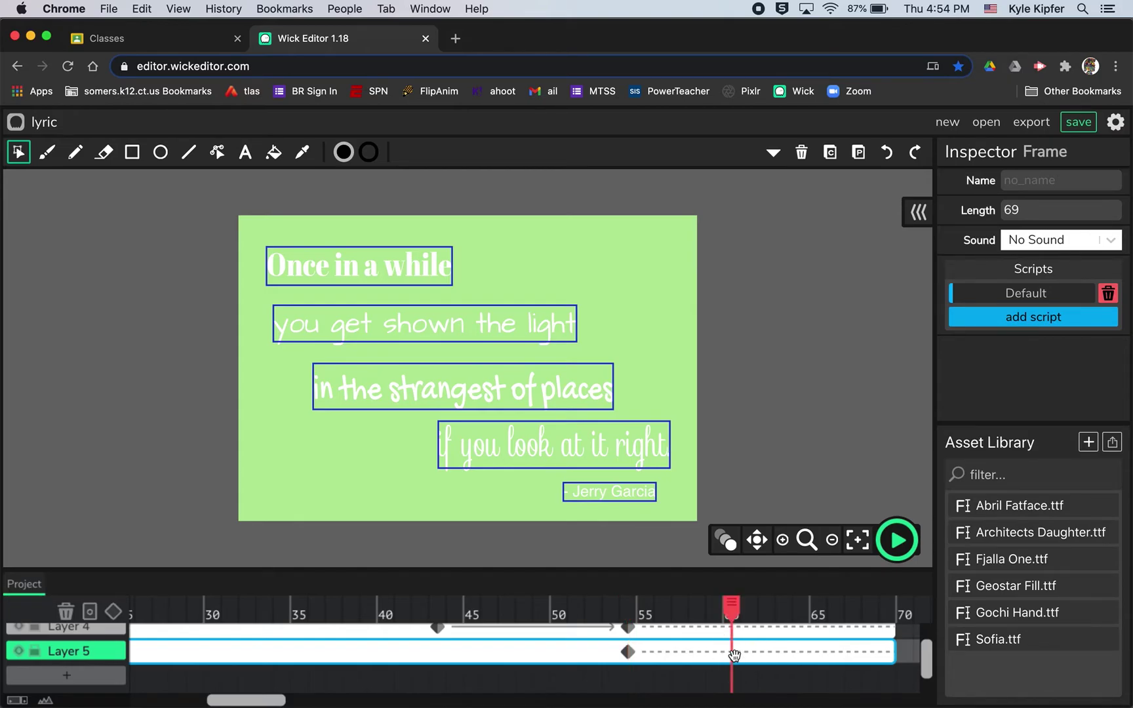
{"action": "left_click", "coordinate": [113, 612]}
{"action": "left_click_drag", "start_coordinate": [611, 497], "coordinate": [626, 542]}
{"action": "left_click", "coordinate": [896, 540]}
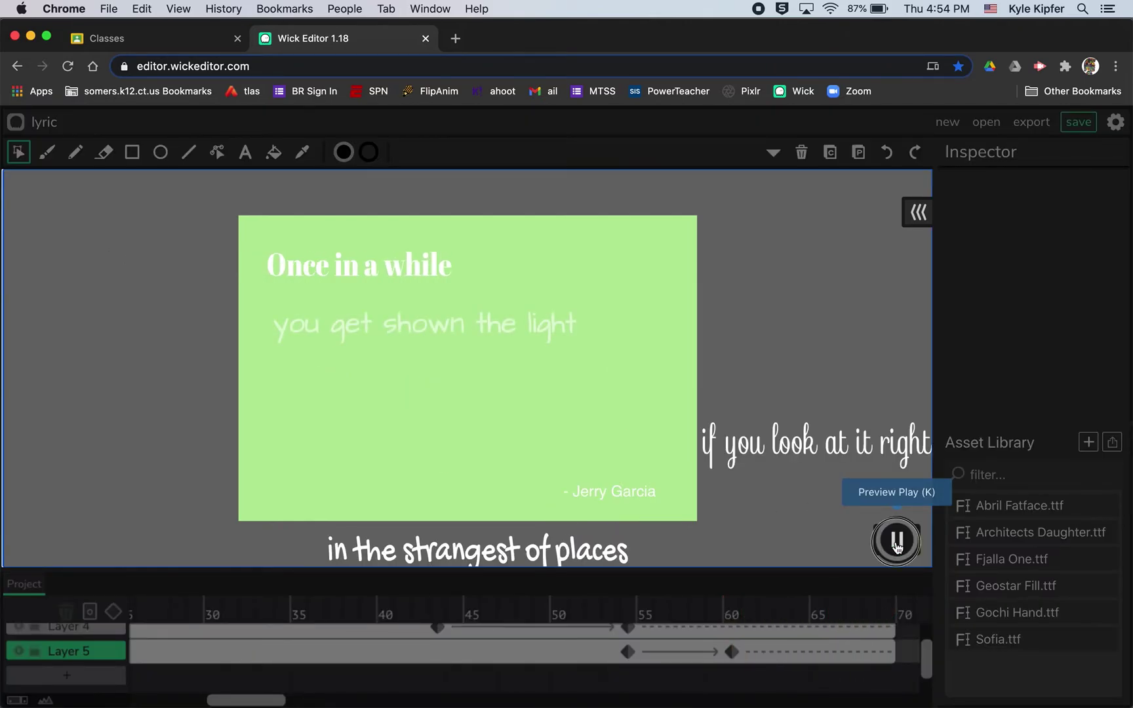
{"action": "left_click", "coordinate": [897, 540]}
Step: Place the credit below the stage at frame 54 and preview the rise
{"action": "scroll", "coordinate": [589, 656], "scroll_direction": "left", "scroll_amount": 10}
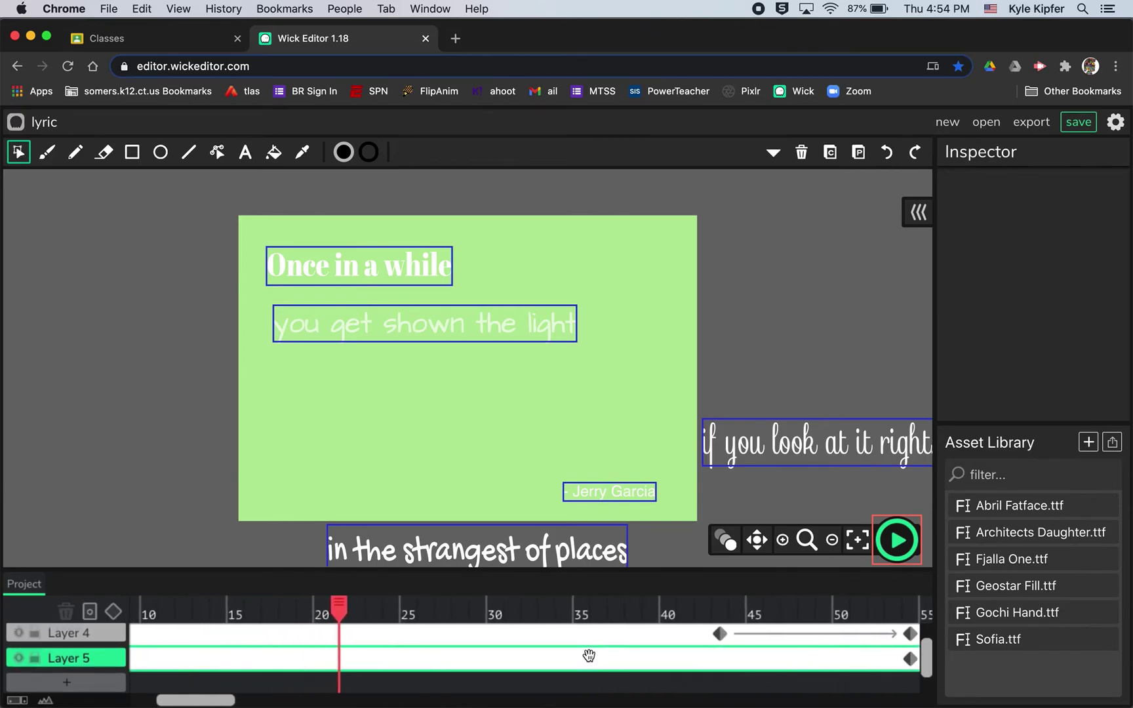
{"action": "scroll", "coordinate": [589, 655], "scroll_direction": "left", "scroll_amount": 2}
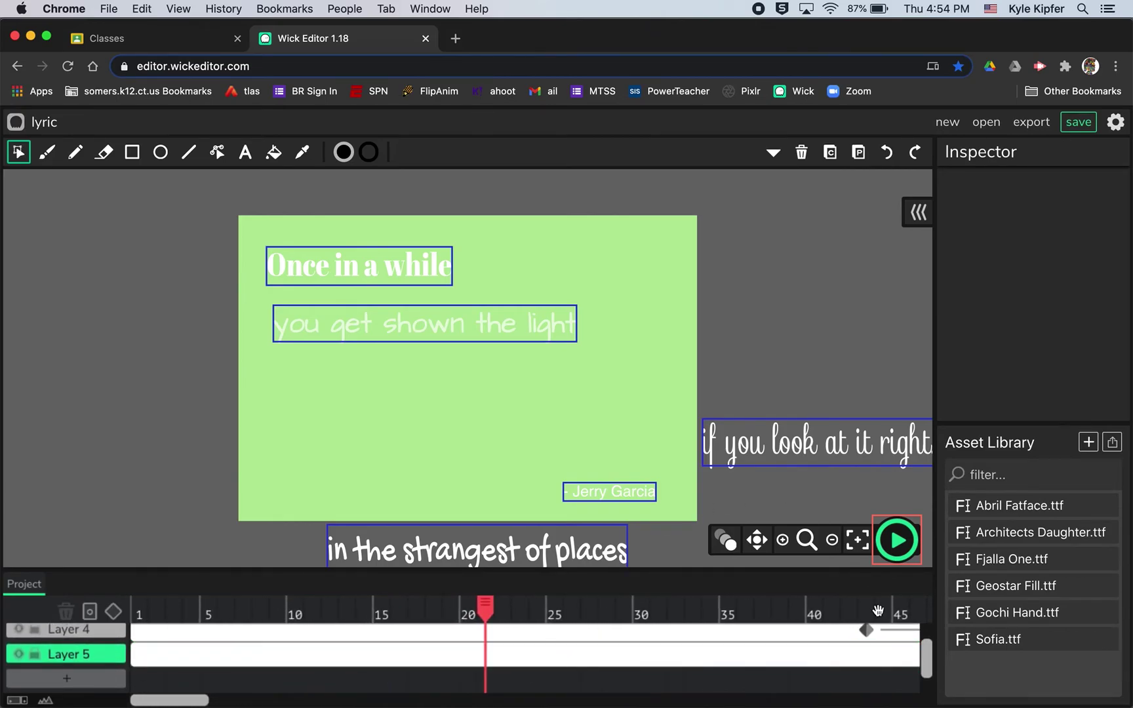
{"action": "left_click", "coordinate": [804, 659]}
{"action": "scroll", "coordinate": [806, 660], "scroll_direction": "right", "scroll_amount": 6}
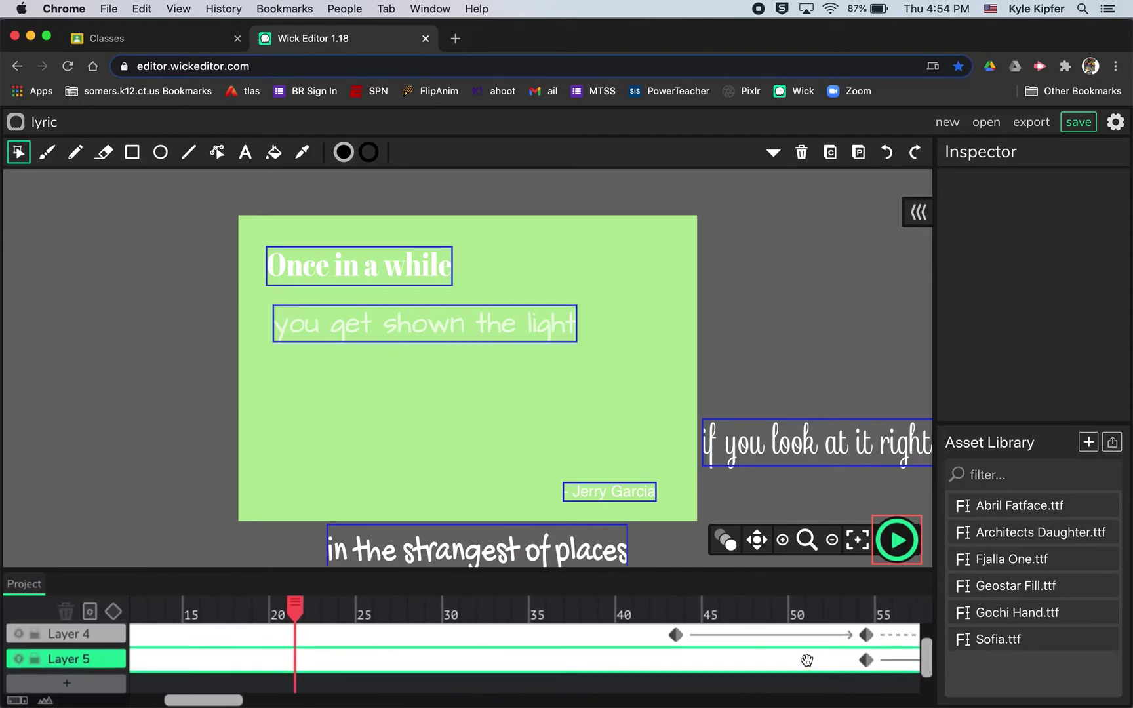
{"action": "scroll", "coordinate": [806, 660], "scroll_direction": "right", "scroll_amount": 2}
{"action": "left_click", "coordinate": [829, 663]}
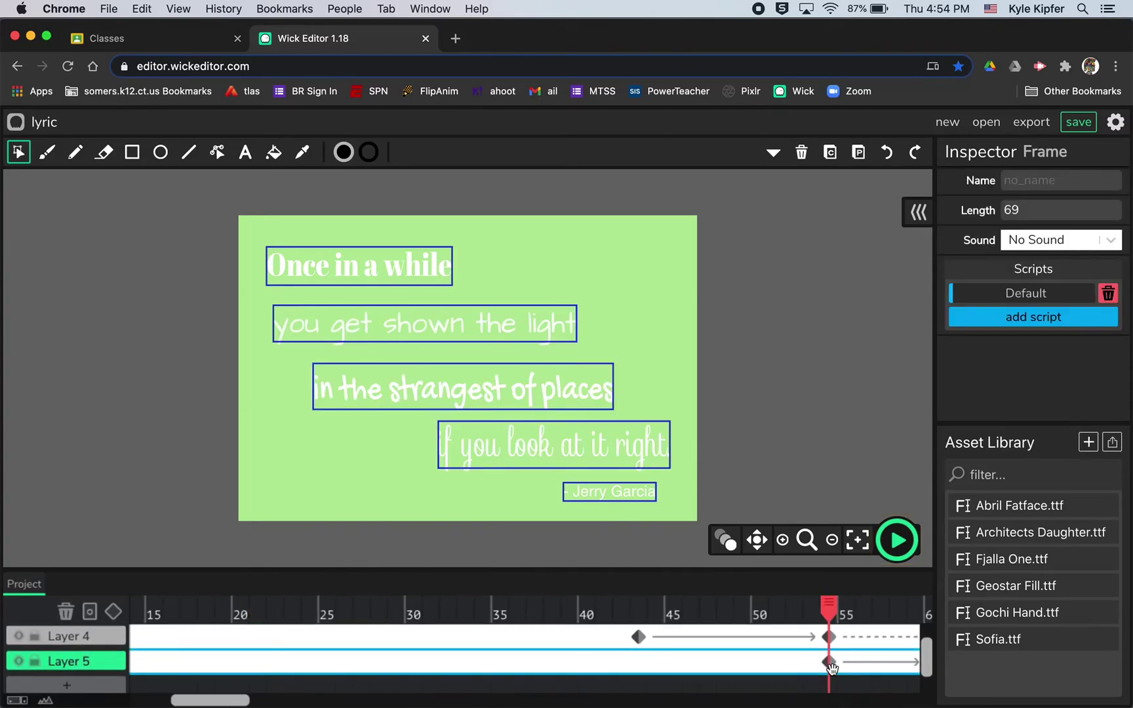
{"action": "left_click_drag", "start_coordinate": [620, 492], "coordinate": [626, 541]}
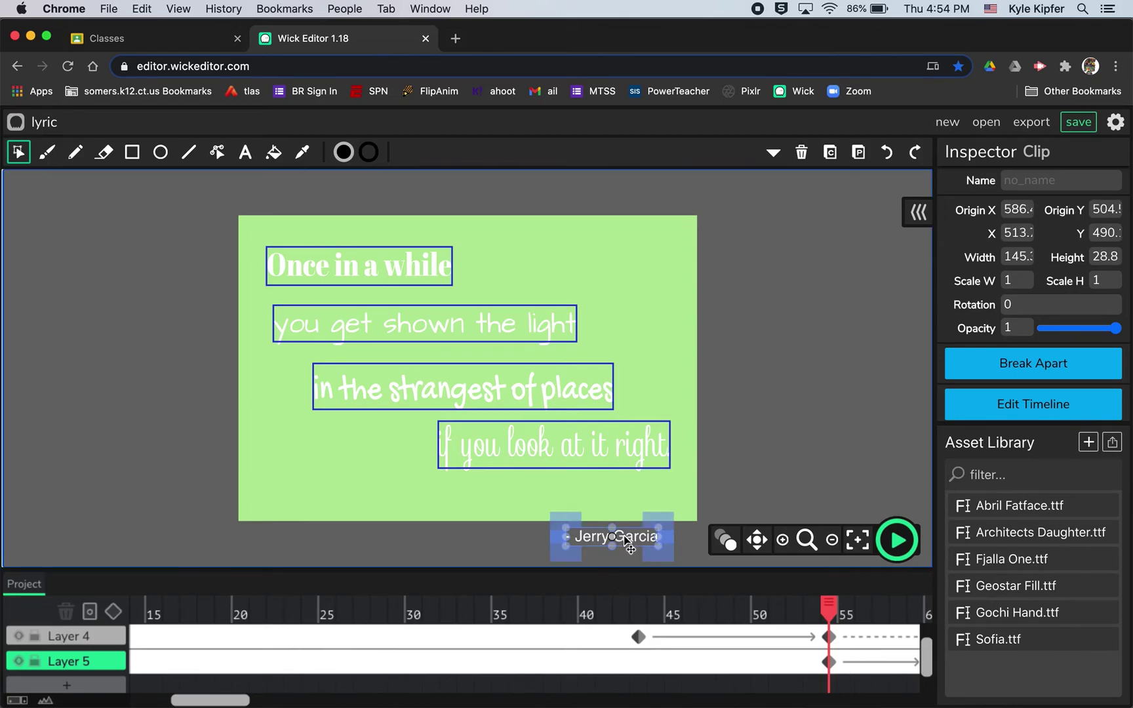
{"action": "scroll", "coordinate": [796, 659], "scroll_direction": "right", "scroll_amount": 2}
{"action": "scroll", "coordinate": [798, 655], "scroll_direction": "right", "scroll_amount": 1}
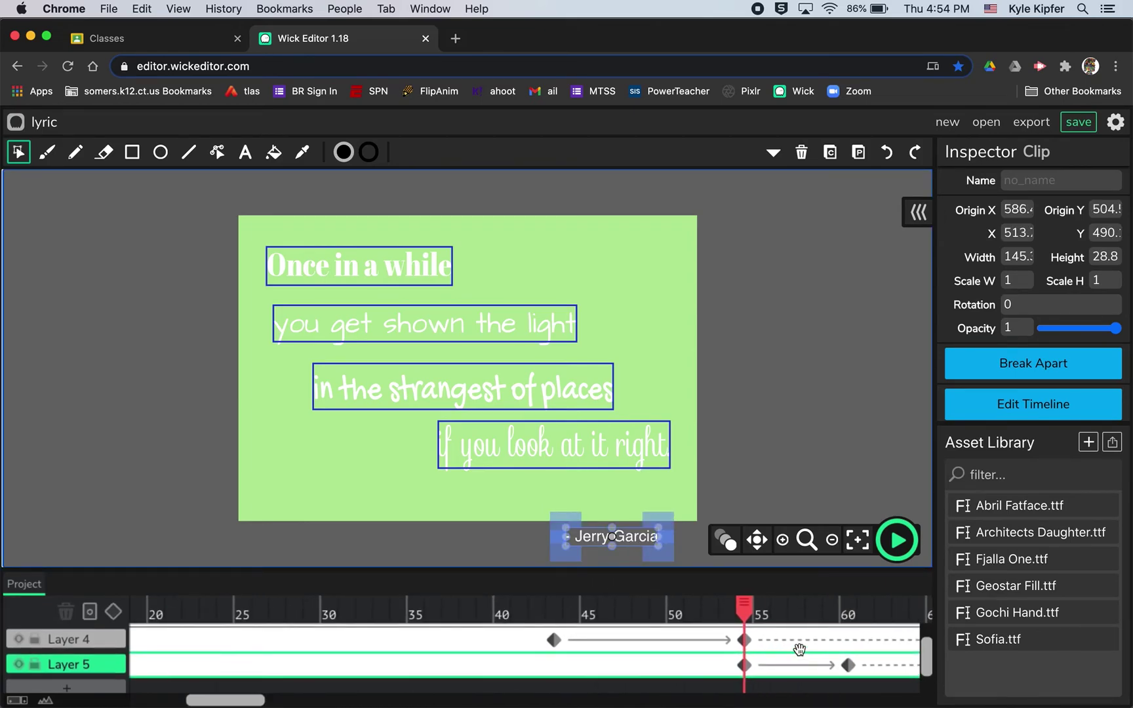
{"action": "left_click", "coordinate": [895, 551]}
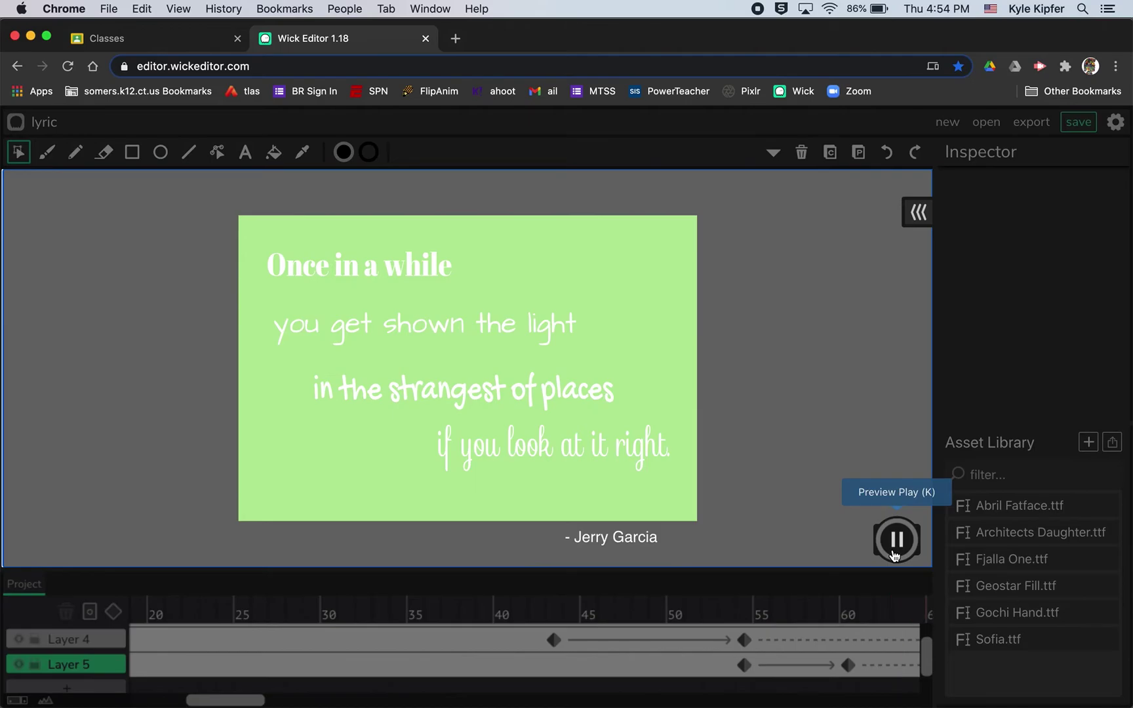
{"action": "left_click", "coordinate": [849, 665]}
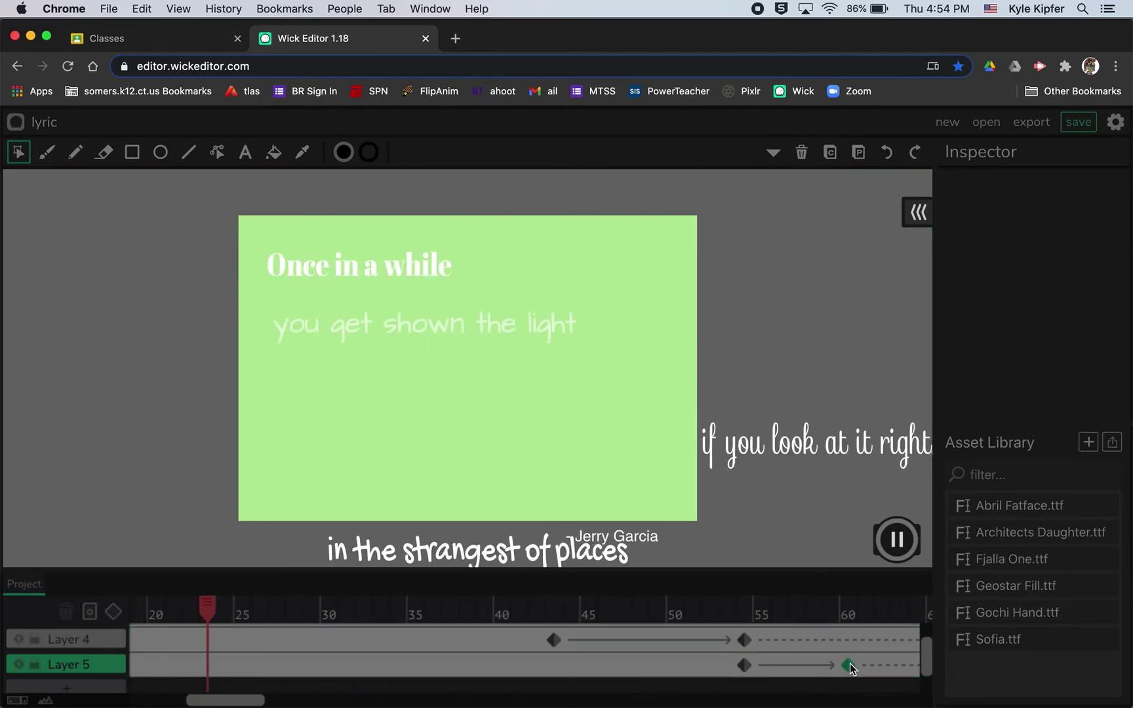
{"action": "left_click", "coordinate": [897, 540]}
Step: Move the credit back up onto the stage at frame 60 and preview
{"action": "left_click", "coordinate": [847, 663]}
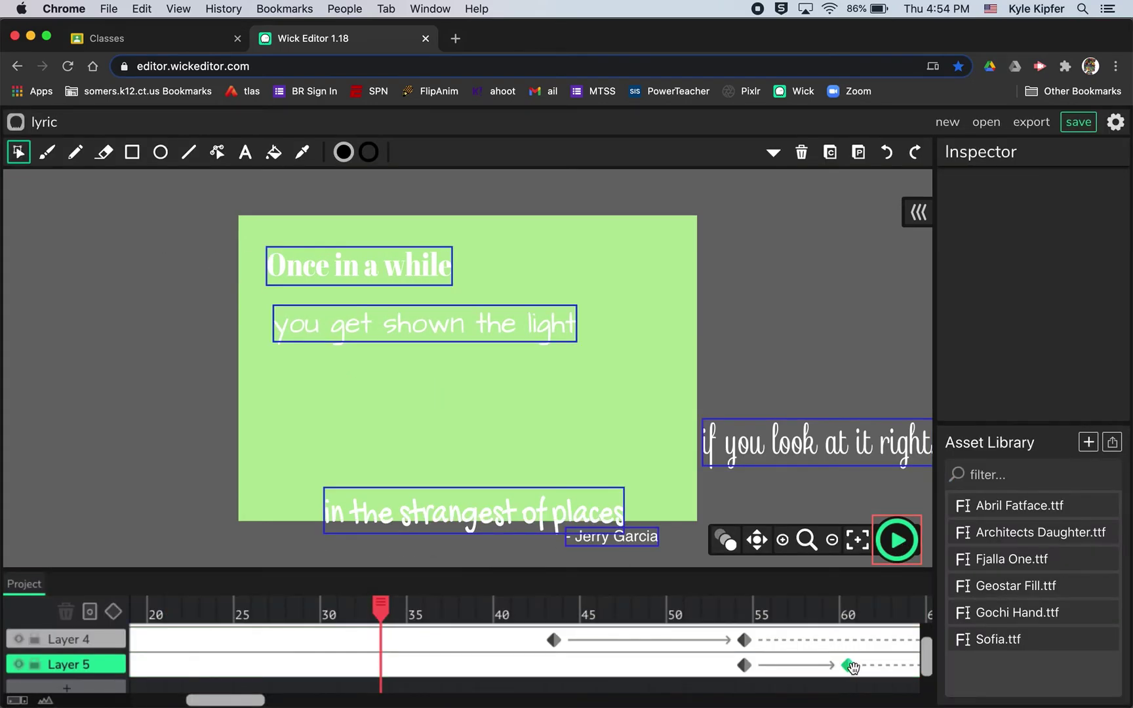
{"action": "left_click", "coordinate": [623, 540]}
{"action": "left_click_drag", "start_coordinate": [626, 544], "coordinate": [624, 504]}
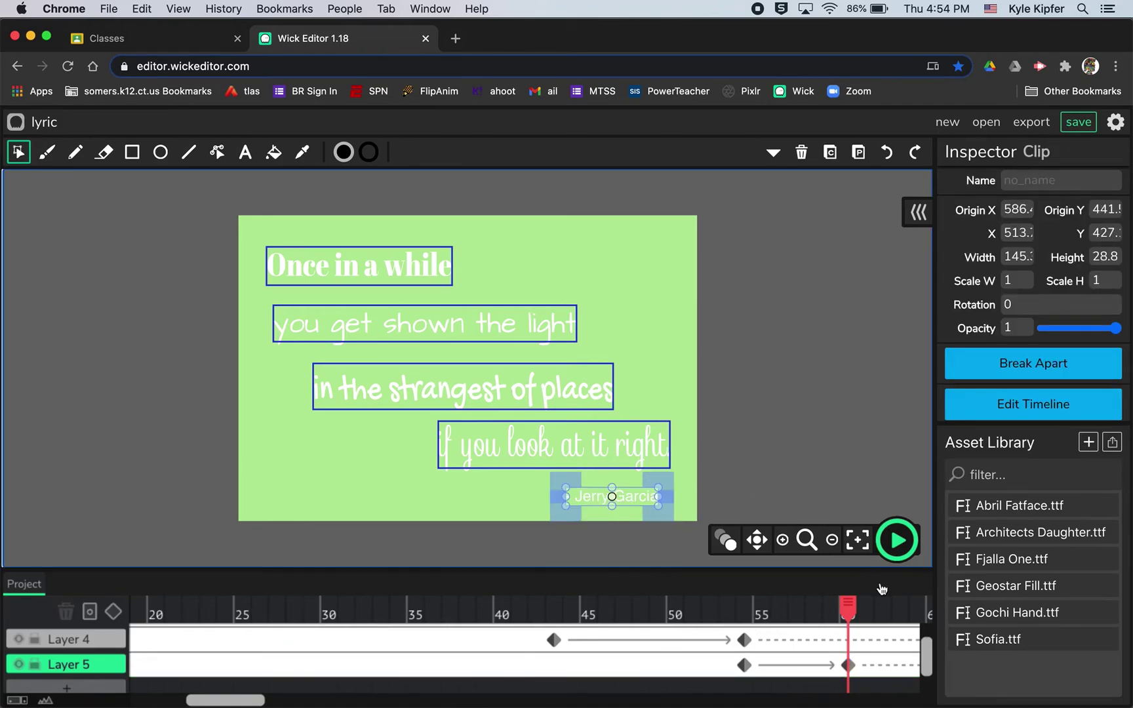
{"action": "left_click", "coordinate": [899, 540]}
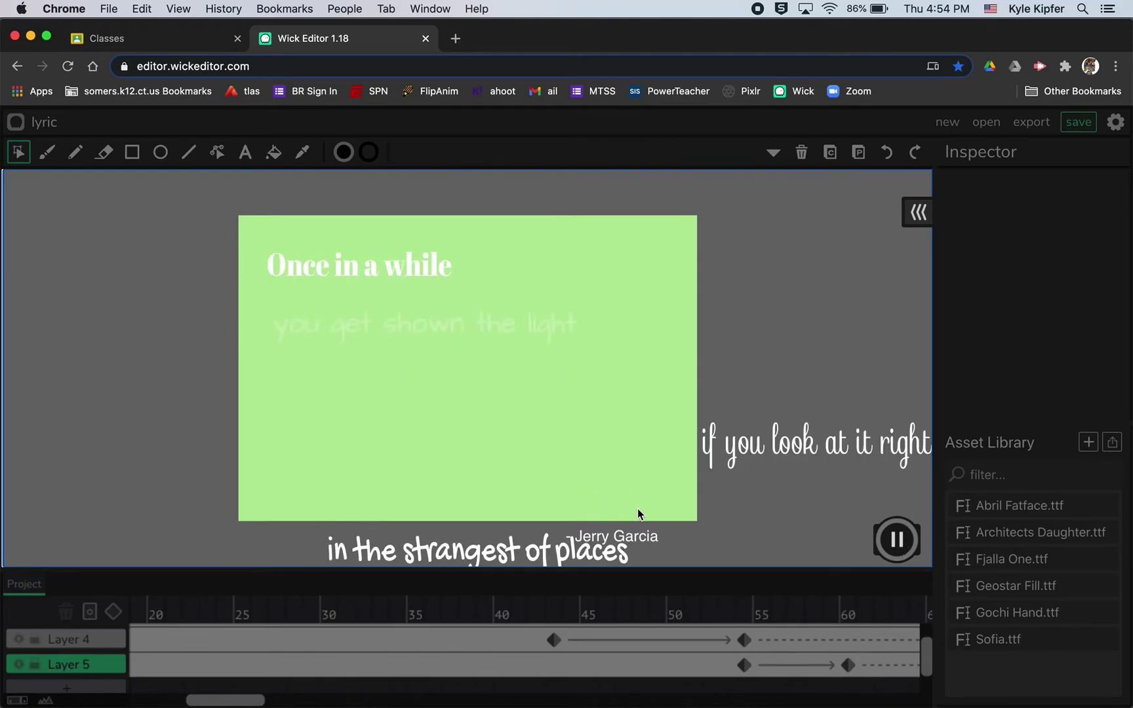
{"action": "left_click", "coordinate": [897, 540]}
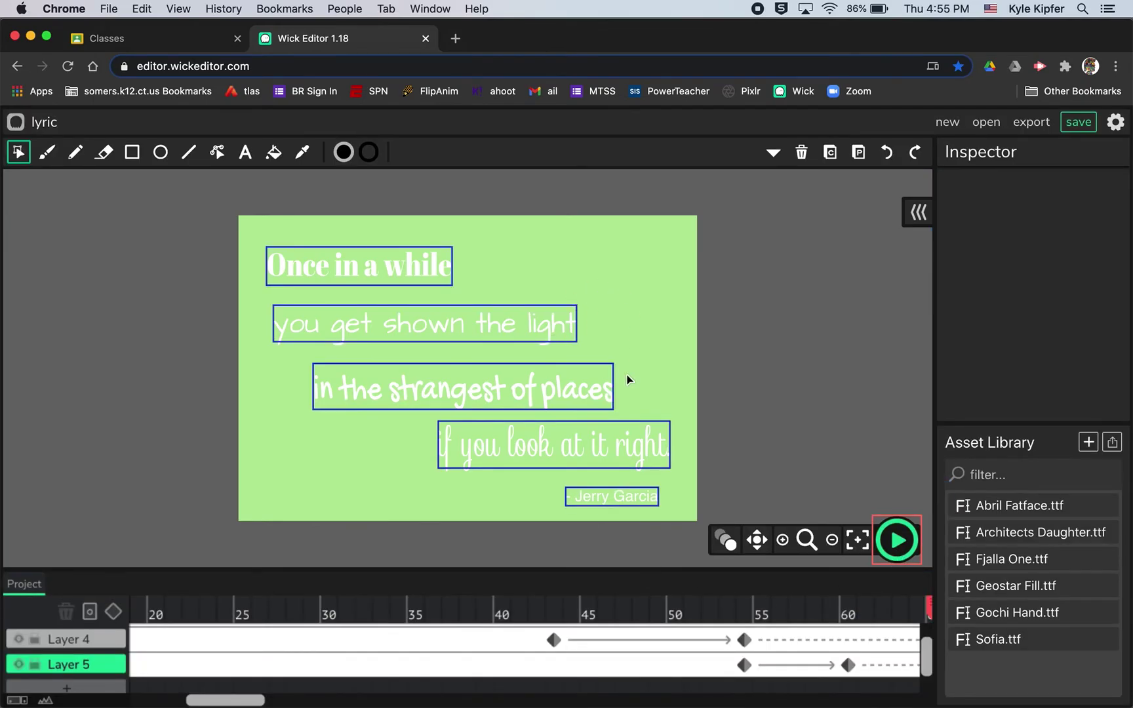
{"action": "left_click", "coordinate": [785, 663]}
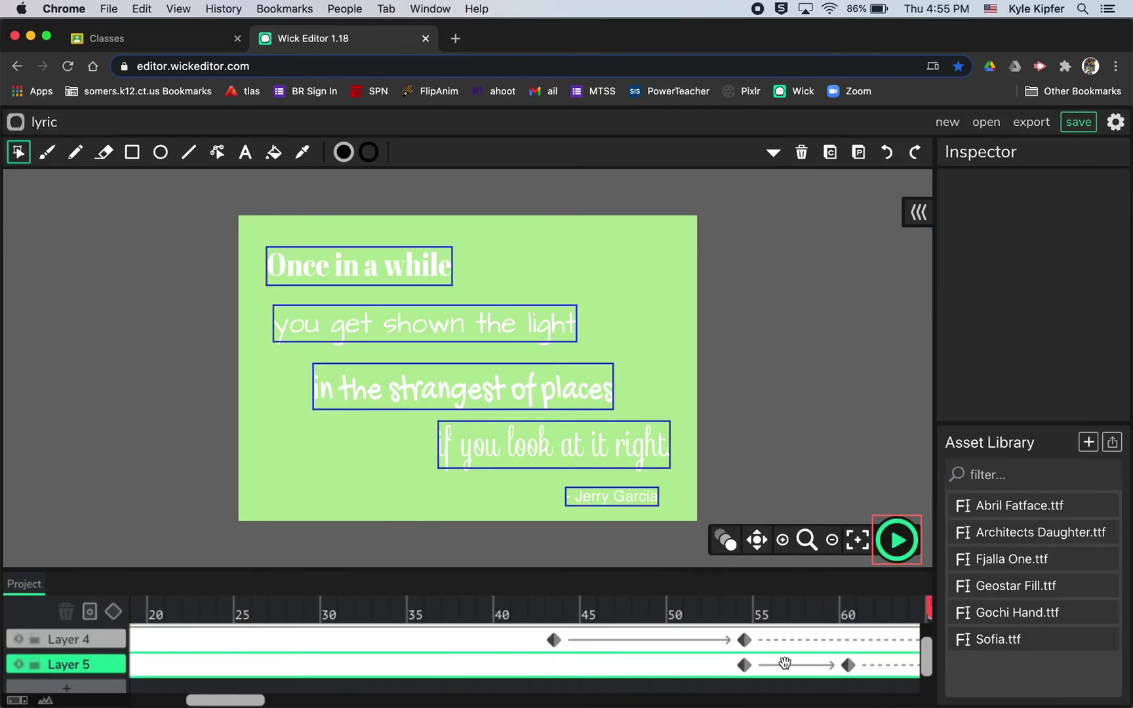
{"action": "scroll", "coordinate": [758, 655], "scroll_direction": "up", "scroll_amount": 5}
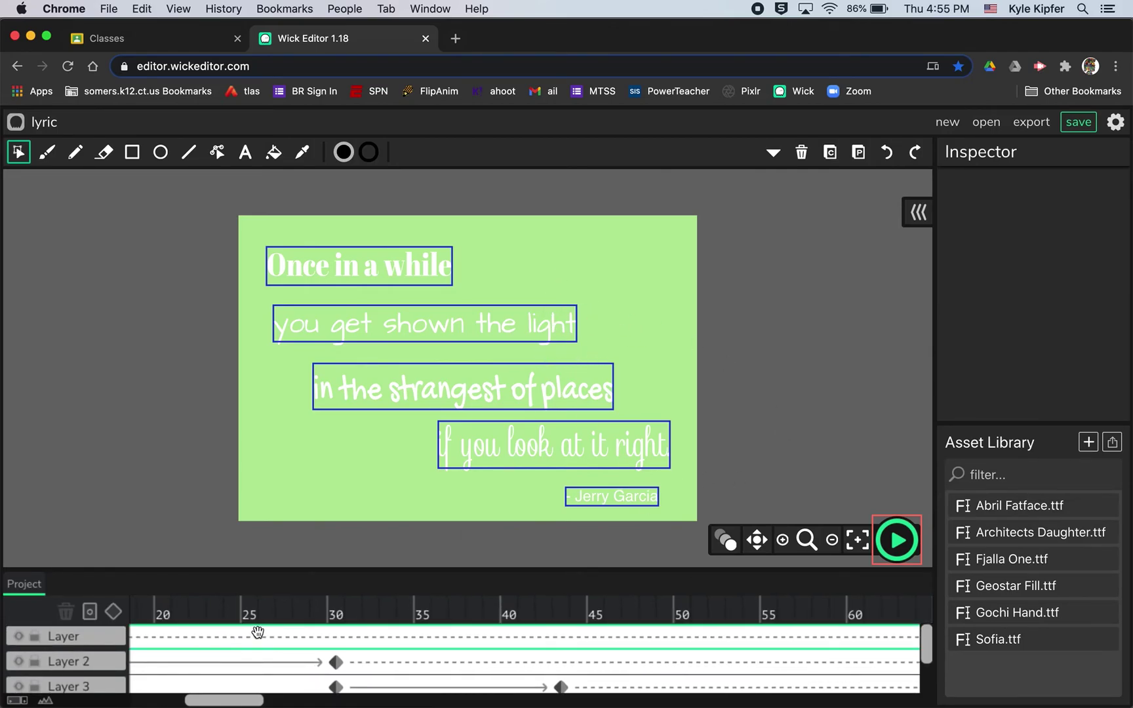
{"action": "left_click", "coordinate": [352, 663]}
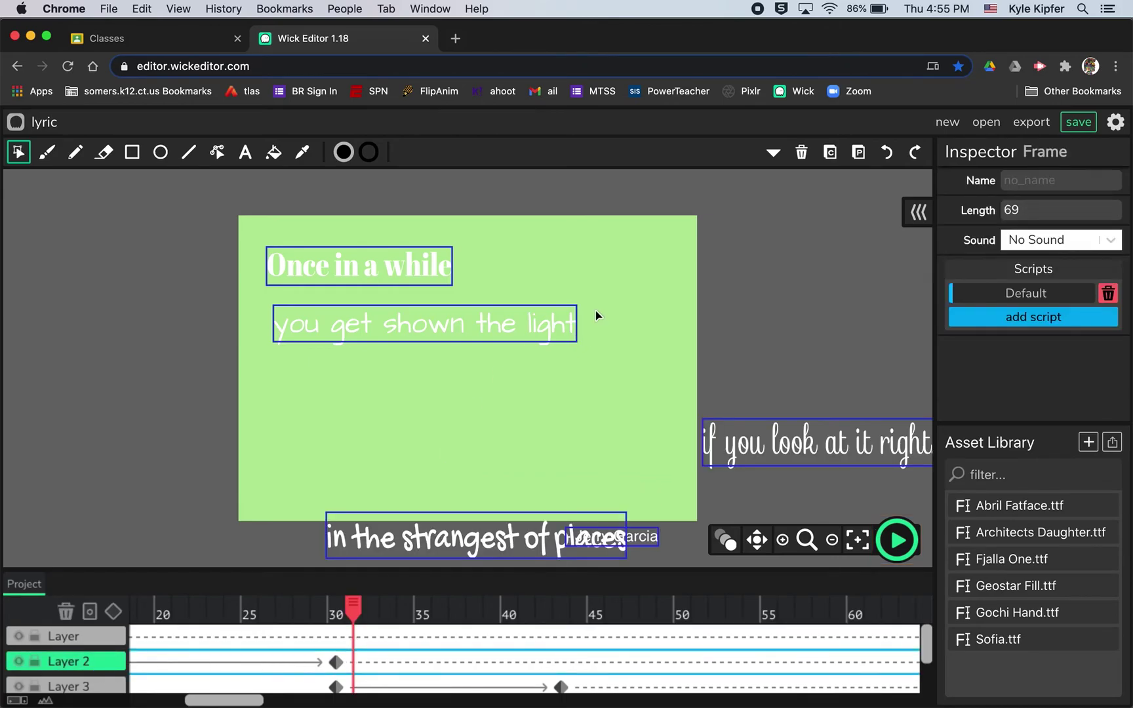
{"action": "left_click", "coordinate": [92, 619]}
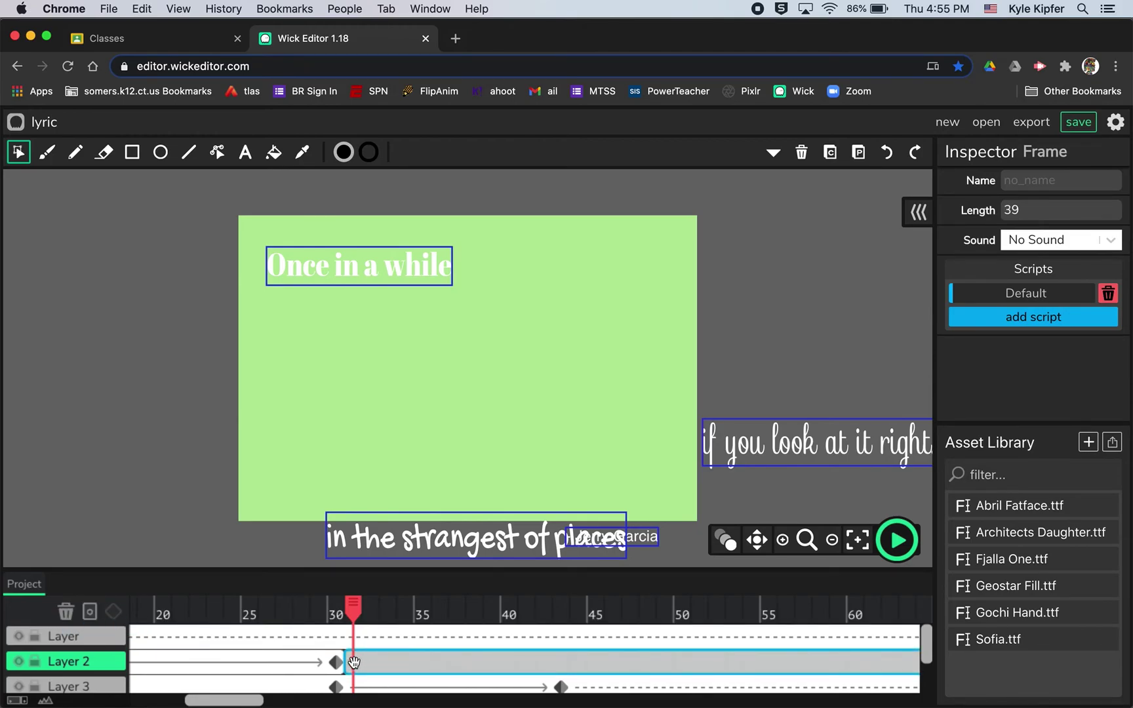
{"action": "key", "text": "ctrl+z"}
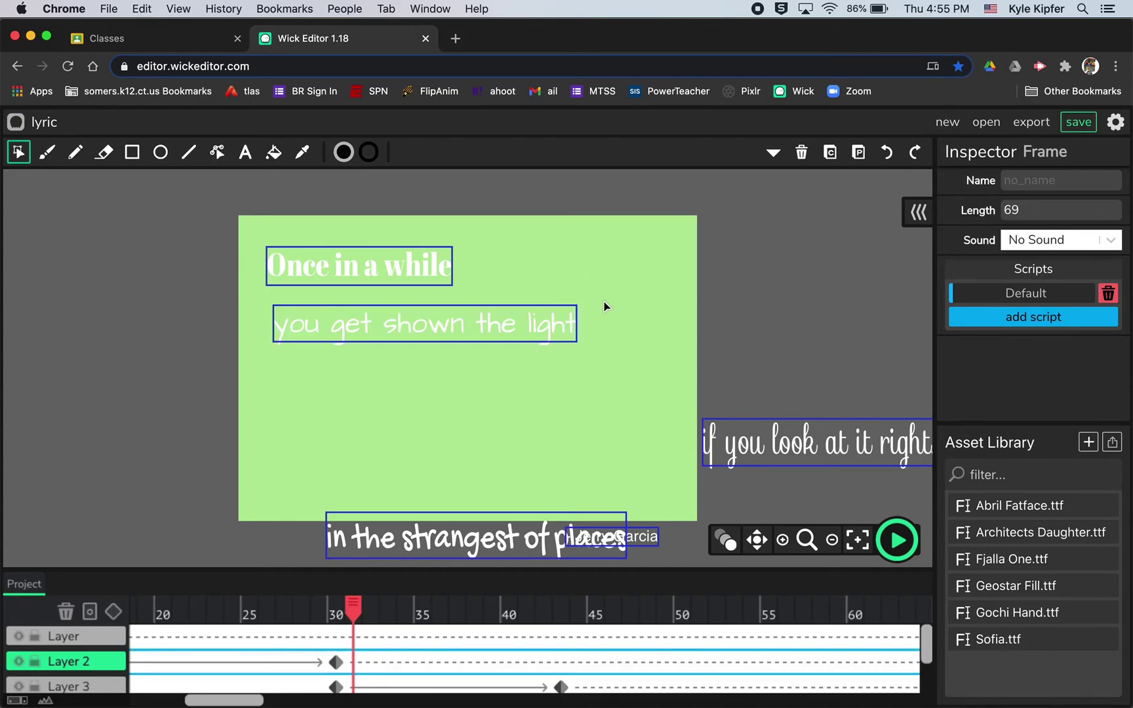
Step: Draw a thin white pencil test stroke above the second lyric line
{"action": "left_click", "coordinate": [75, 153]}
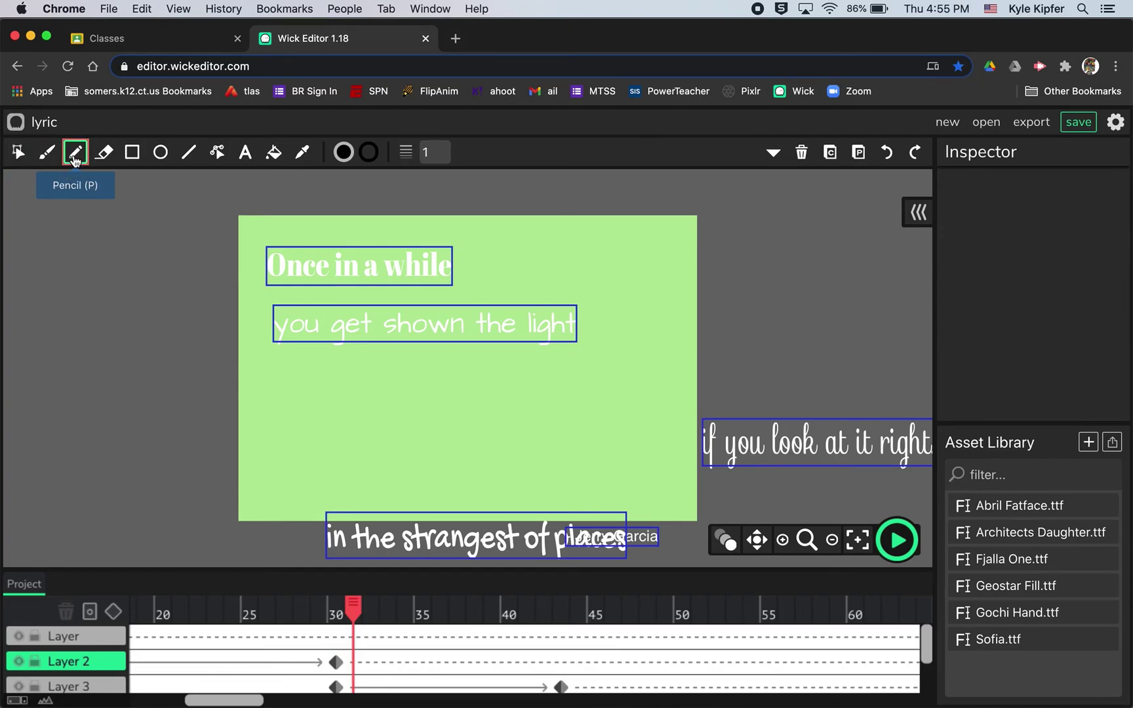
{"action": "left_click", "coordinate": [344, 153]}
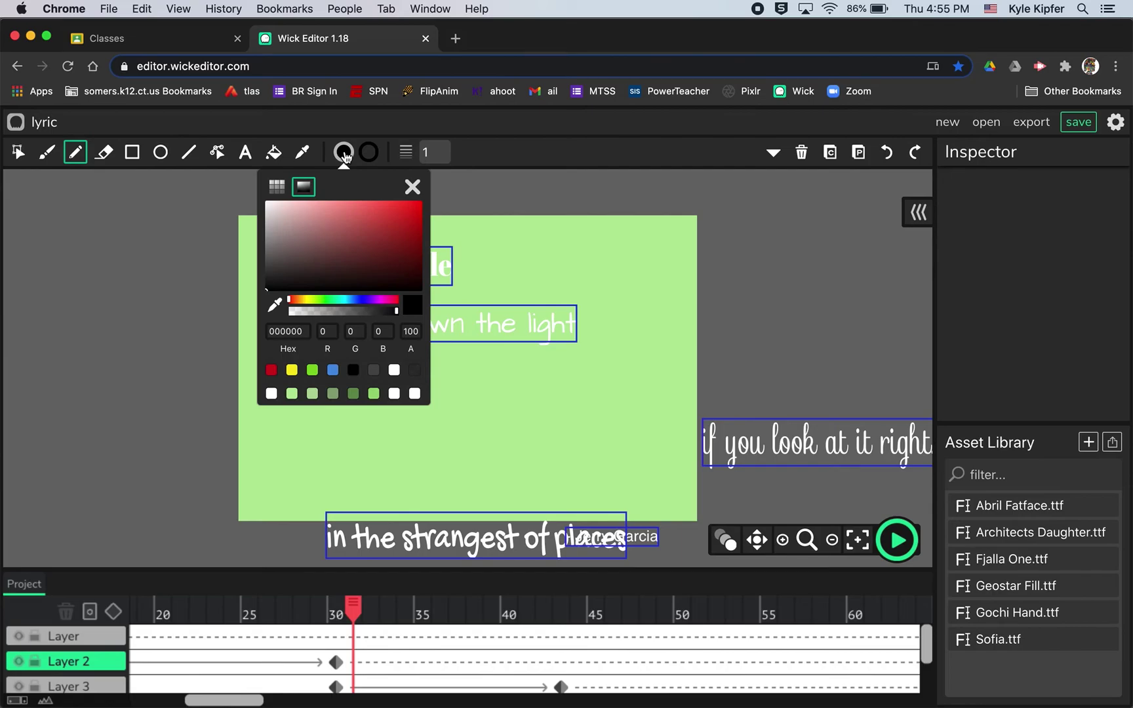
{"action": "left_click", "coordinate": [271, 393]}
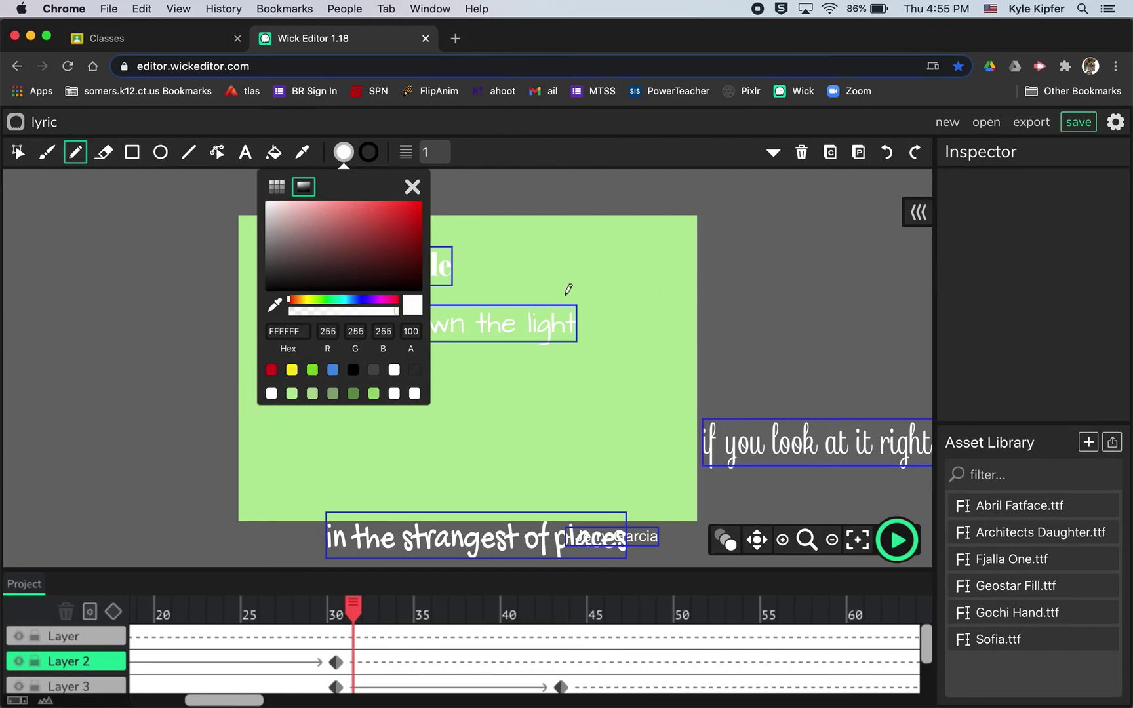
{"action": "left_click_drag", "start_coordinate": [563, 295], "coordinate": [572, 268]}
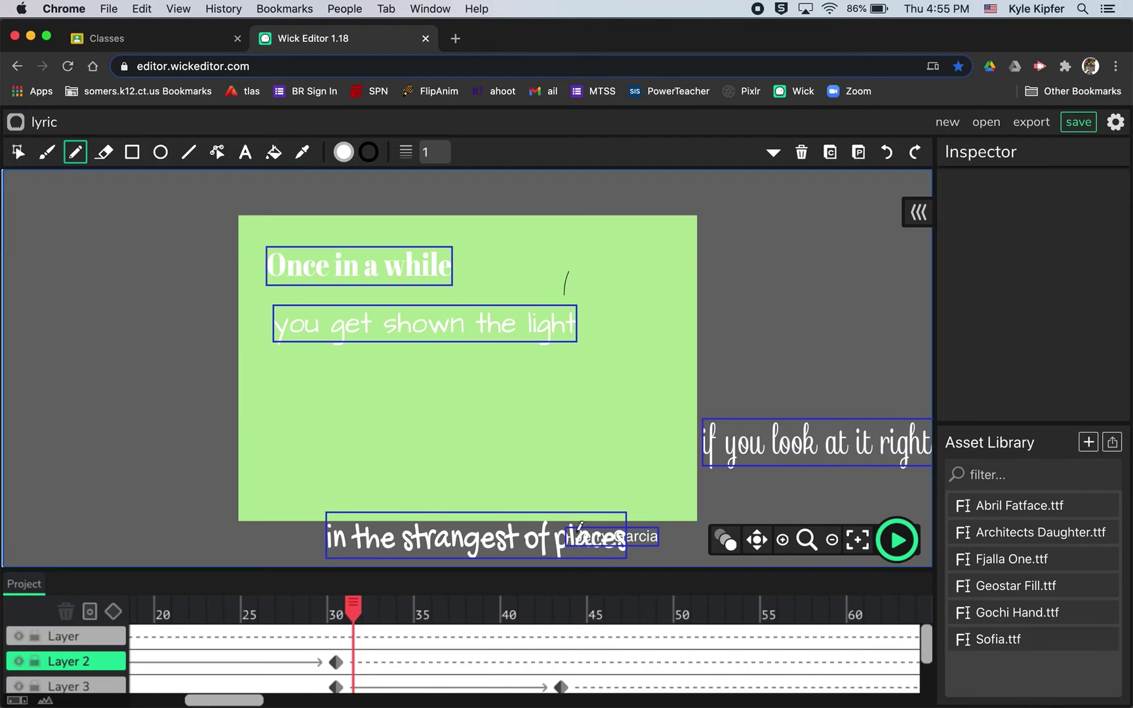
{"action": "scroll", "coordinate": [369, 652], "scroll_direction": "down", "scroll_amount": 3}
{"action": "scroll", "coordinate": [369, 651], "scroll_direction": "left", "scroll_amount": 1}
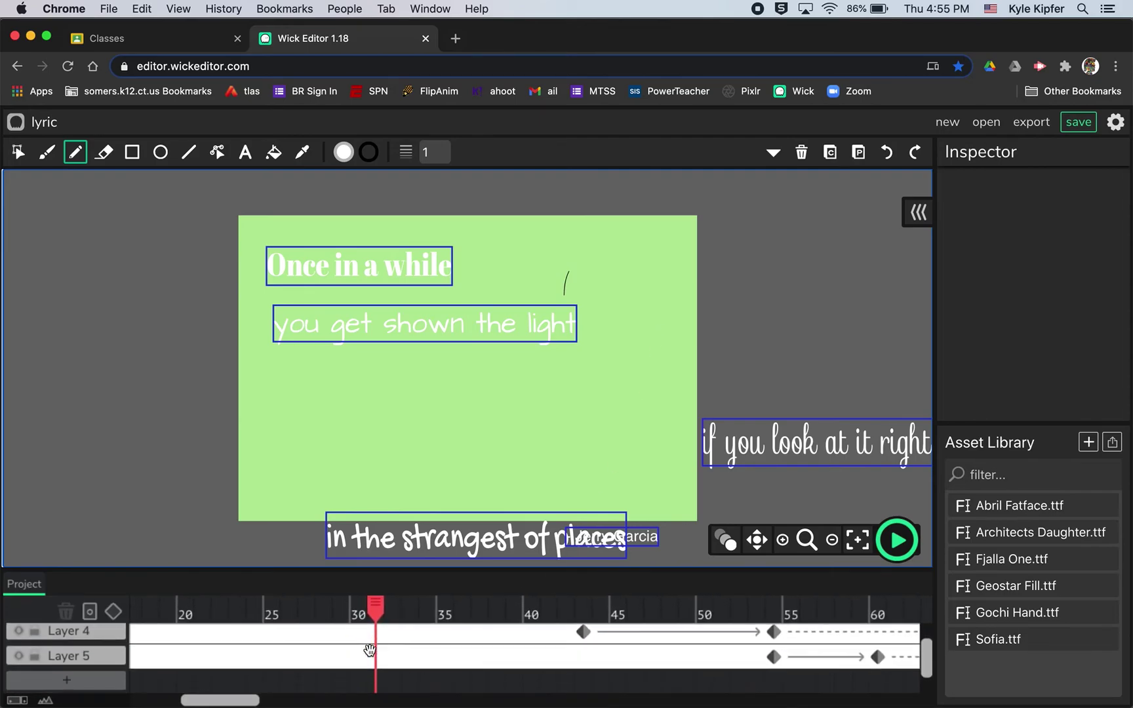
{"action": "scroll", "coordinate": [369, 651], "scroll_direction": "down", "scroll_amount": 1}
{"action": "scroll", "coordinate": [369, 650], "scroll_direction": "up", "scroll_amount": 5}
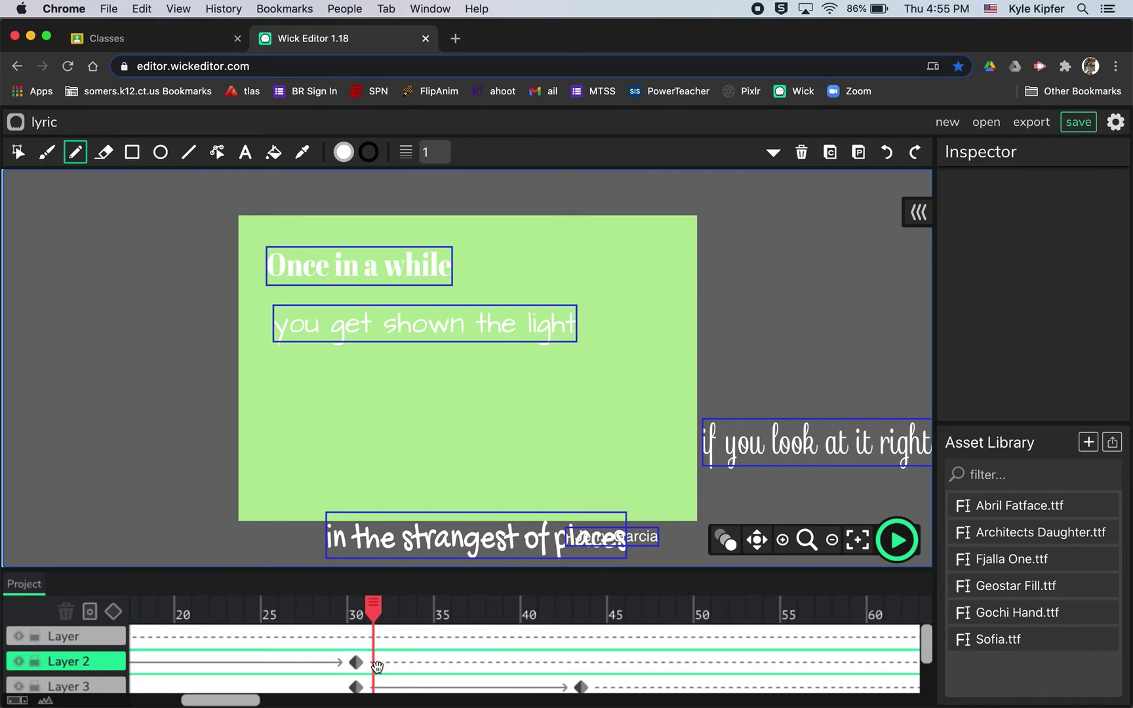
Step: Paint a short white brush ray on Layer 2's frame, then scrub and step forward one frame
{"action": "left_click", "coordinate": [377, 666]}
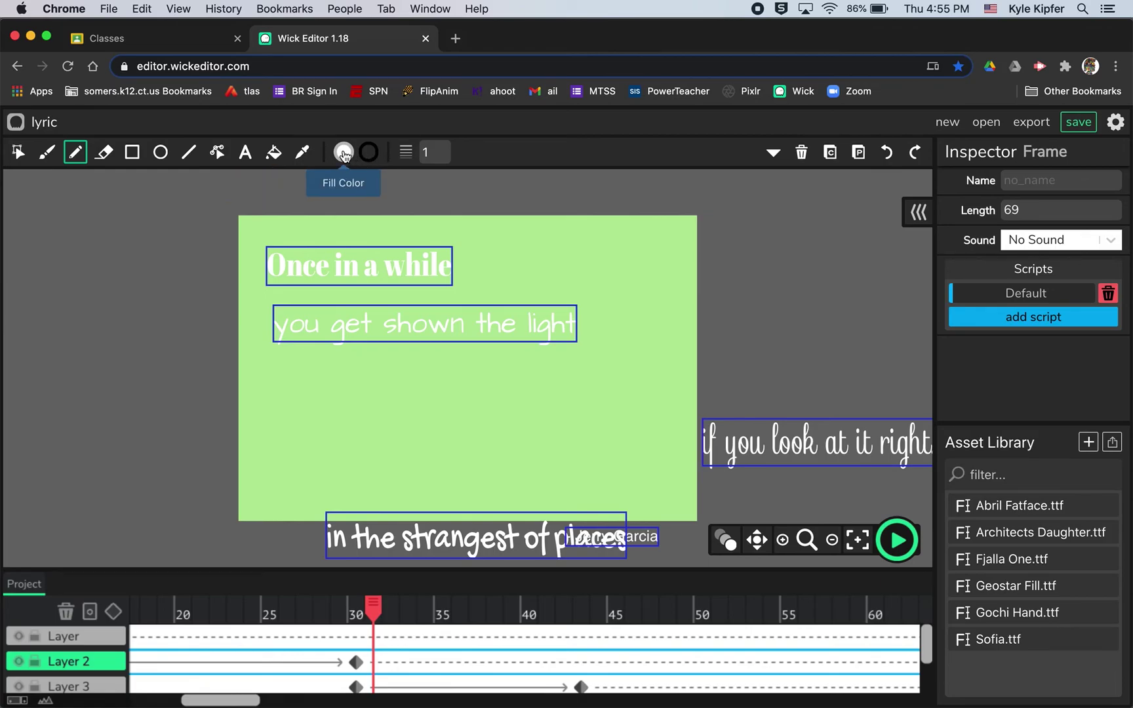
{"action": "left_click", "coordinate": [50, 158]}
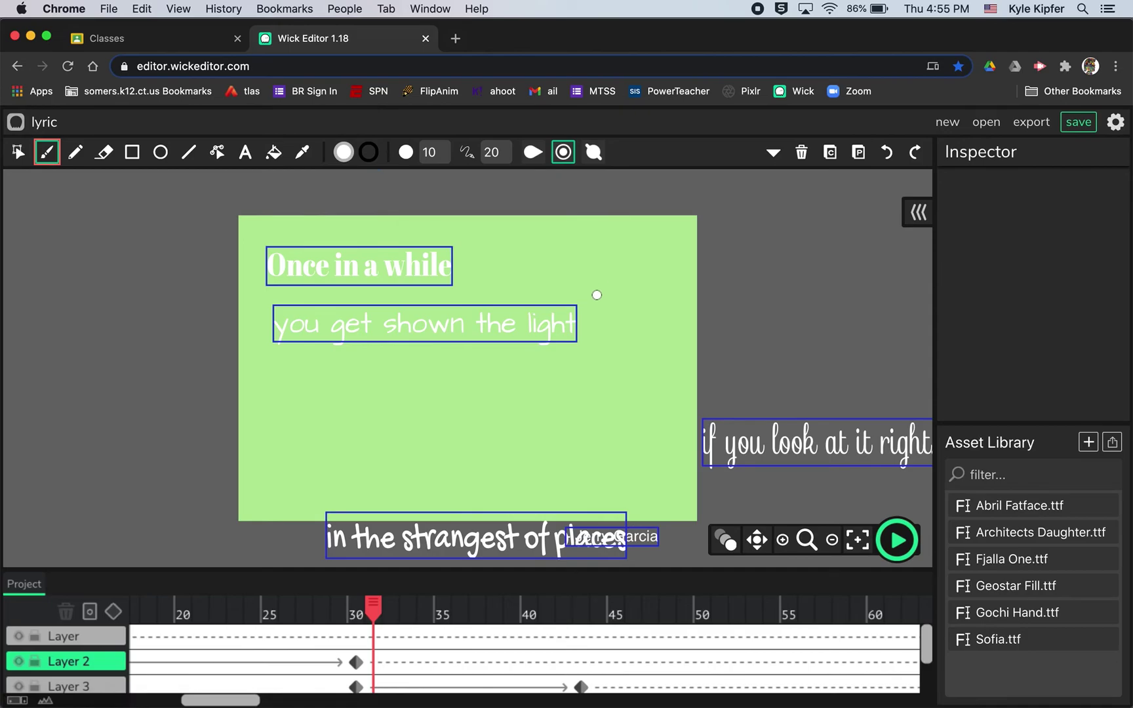
{"action": "left_click_drag", "start_coordinate": [562, 292], "coordinate": [566, 275]}
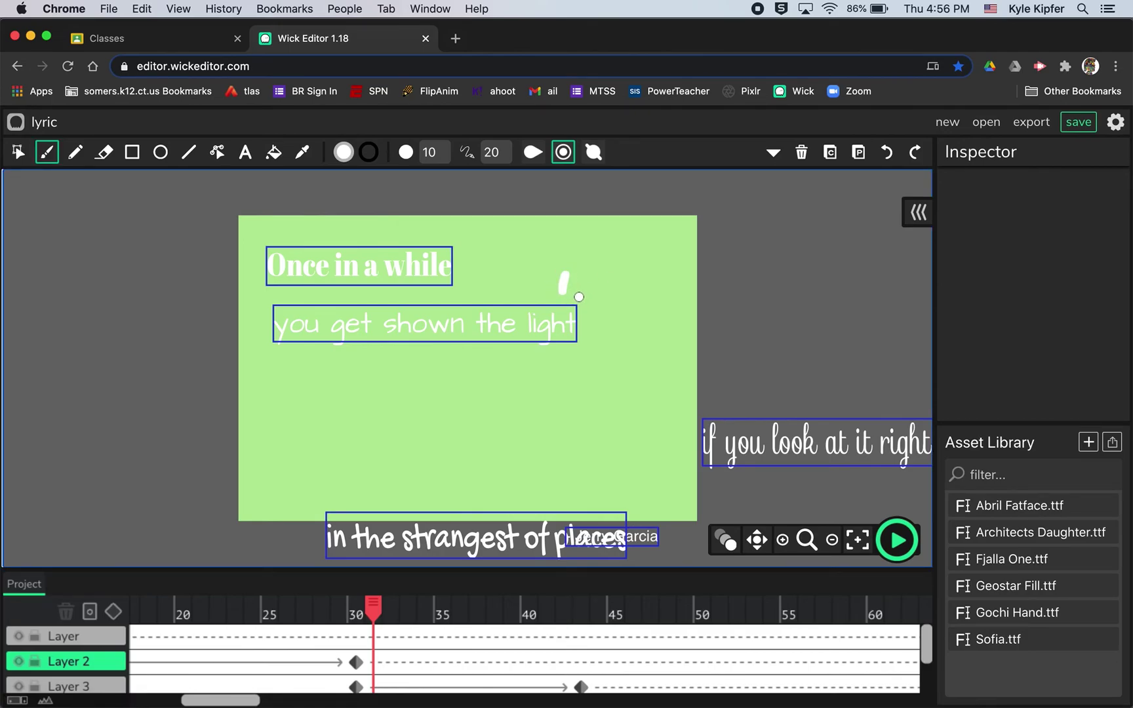
{"action": "mouse_move", "coordinate": [373, 608]}
{"action": "left_mouse_down"}
{"action": "mouse_move", "coordinate": [187, 607]}
{"action": "mouse_move", "coordinate": [569, 607]}
{"action": "mouse_move", "coordinate": [147, 607]}
{"action": "mouse_move", "coordinate": [513, 582]}
{"action": "mouse_move", "coordinate": [354, 587]}
{"action": "mouse_move", "coordinate": [357, 595]}
{"action": "left_mouse_up"}
{"action": "key", "text": "period"}
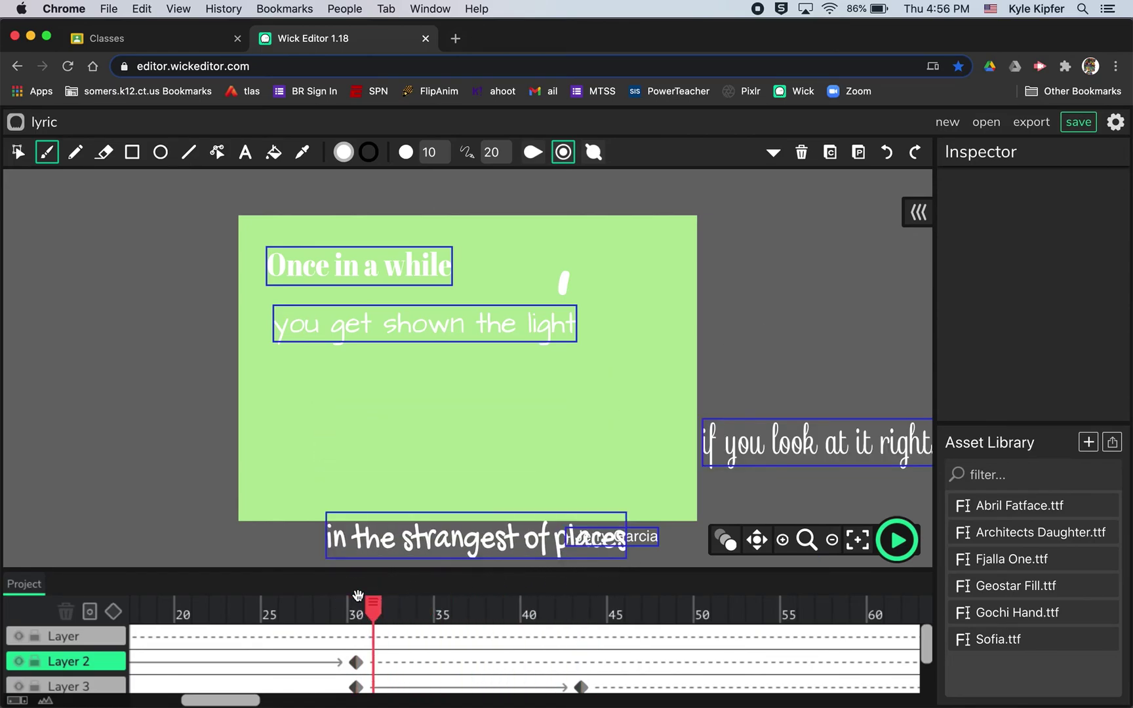
Step: Start a new Layer 2 frame at frame 32 and give it a tween
{"action": "left_click", "coordinate": [374, 663]}
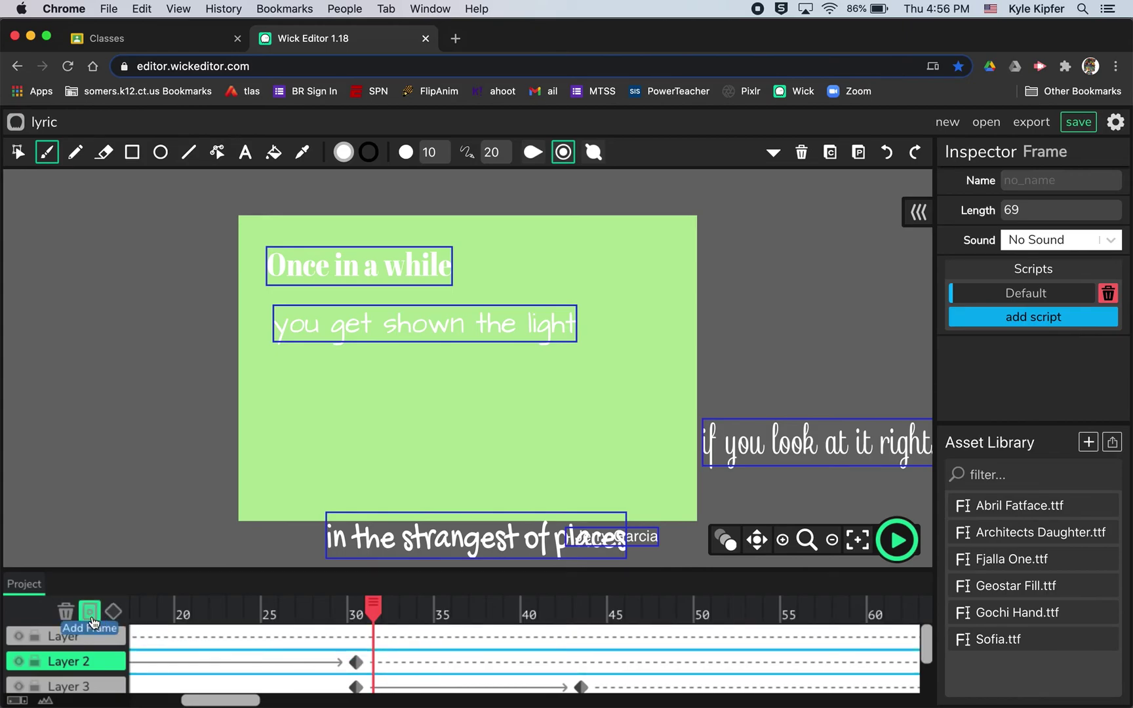
{"action": "left_click", "coordinate": [91, 612]}
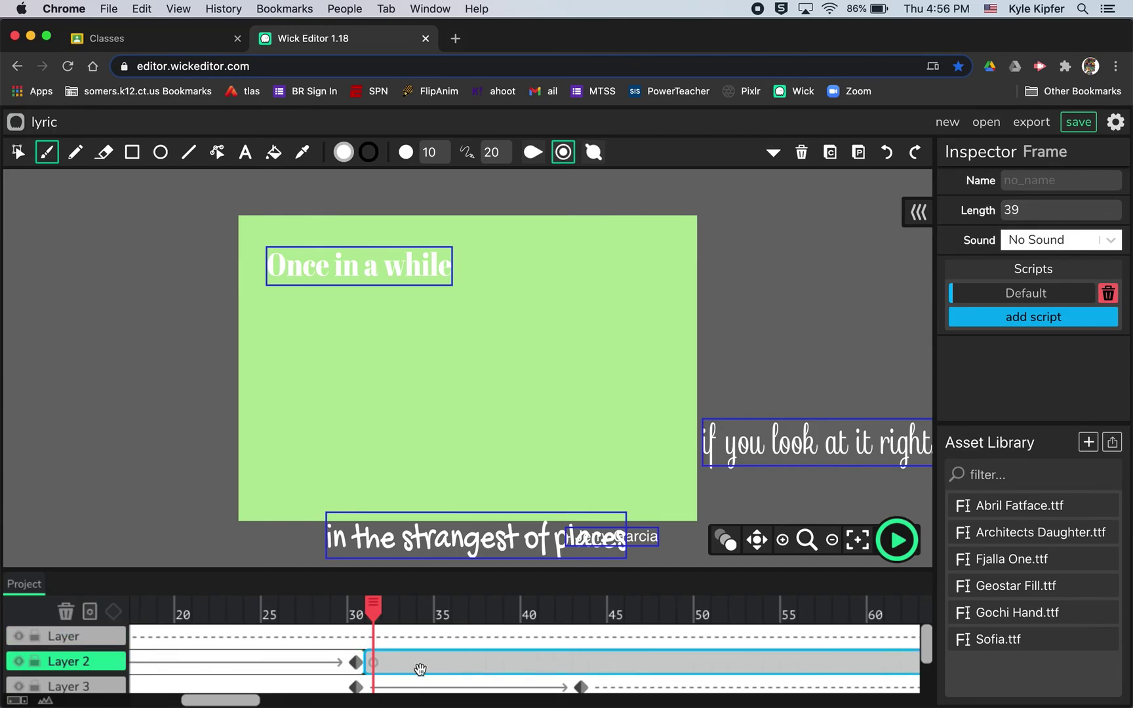
{"action": "left_click", "coordinate": [356, 662]}
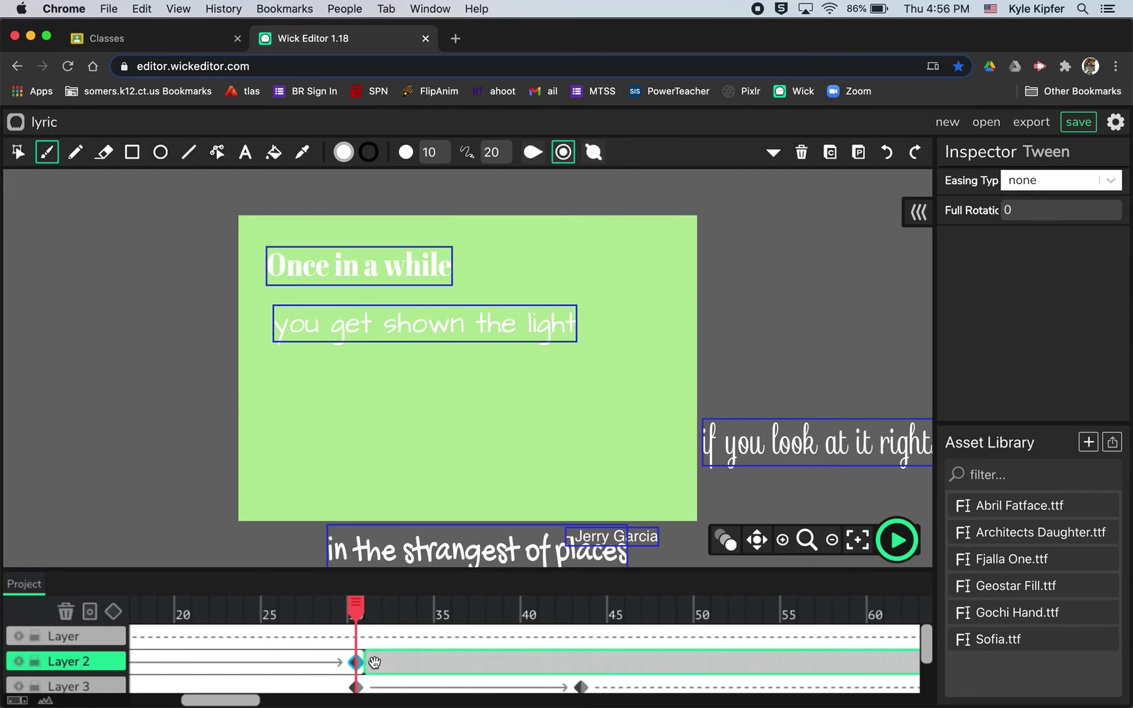
{"action": "left_click", "coordinate": [373, 662]}
{"action": "key", "text": "shift+t"}
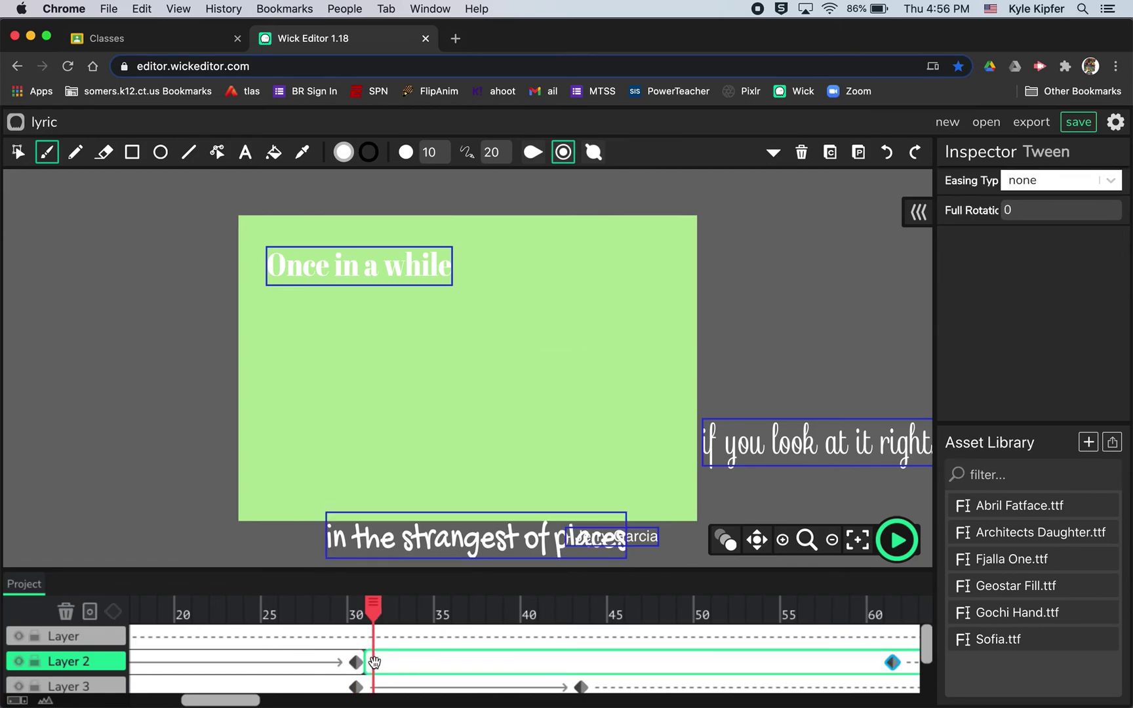
{"action": "left_click", "coordinate": [534, 654]}
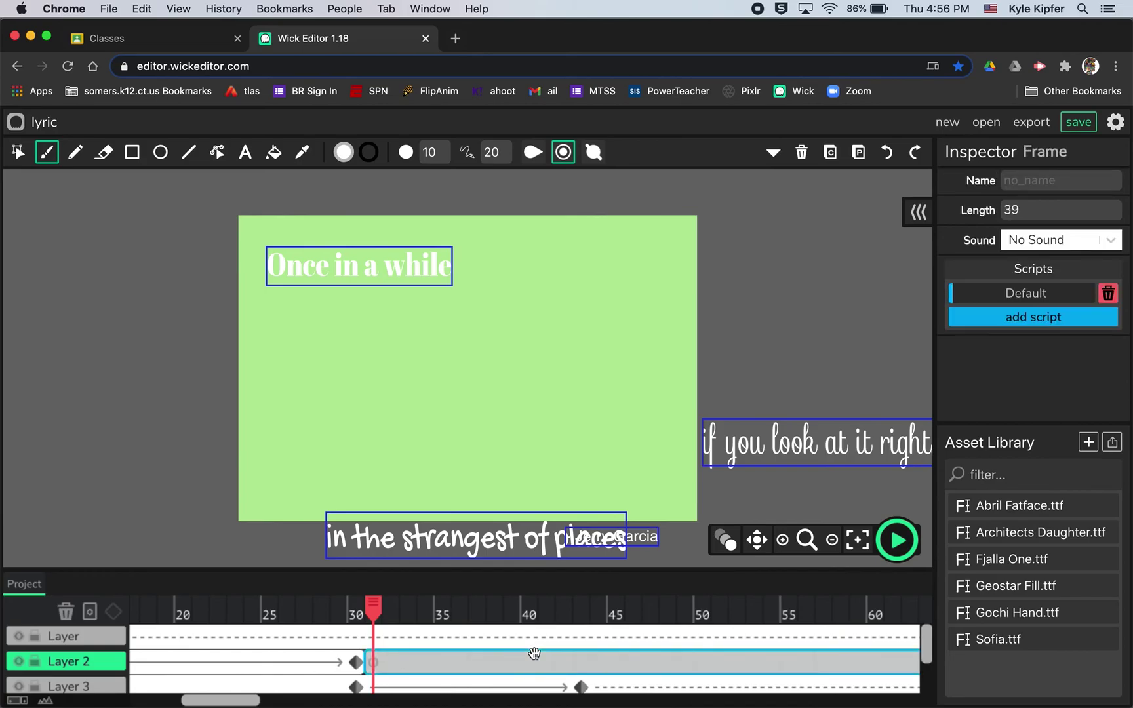
{"action": "left_click", "coordinate": [356, 662]}
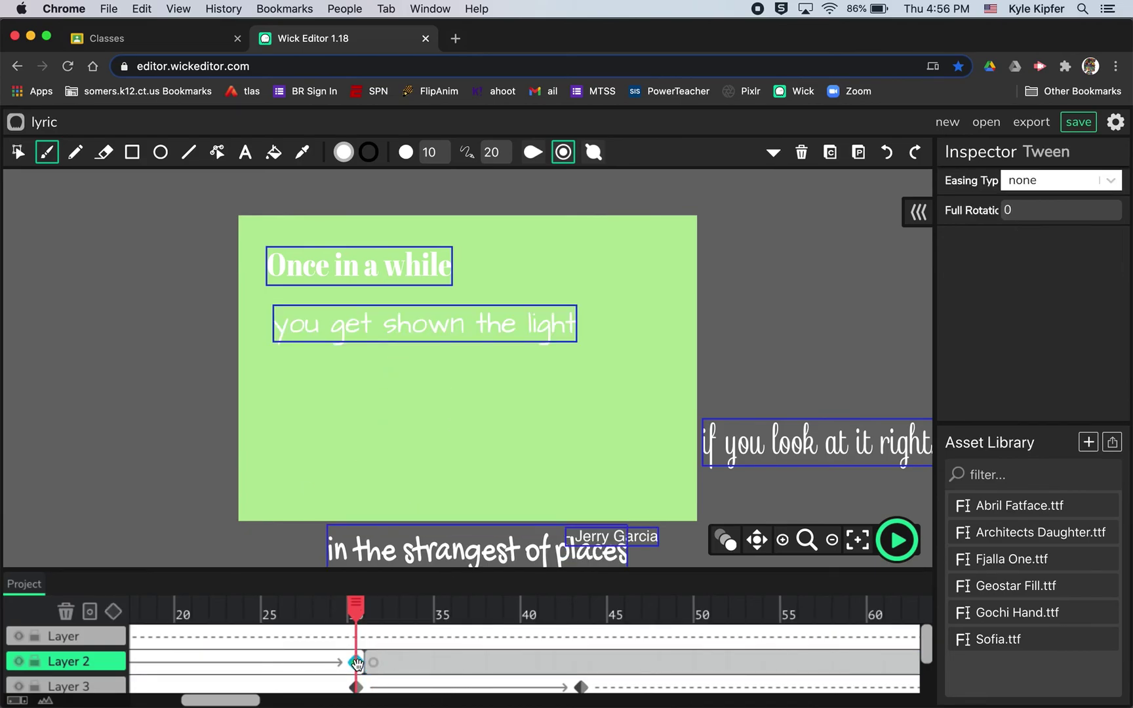
Step: Paste a copy of 'you get shown the light' into the frame-32 frame and preview
{"action": "left_click", "coordinate": [18, 153]}
{"action": "left_click", "coordinate": [439, 333]}
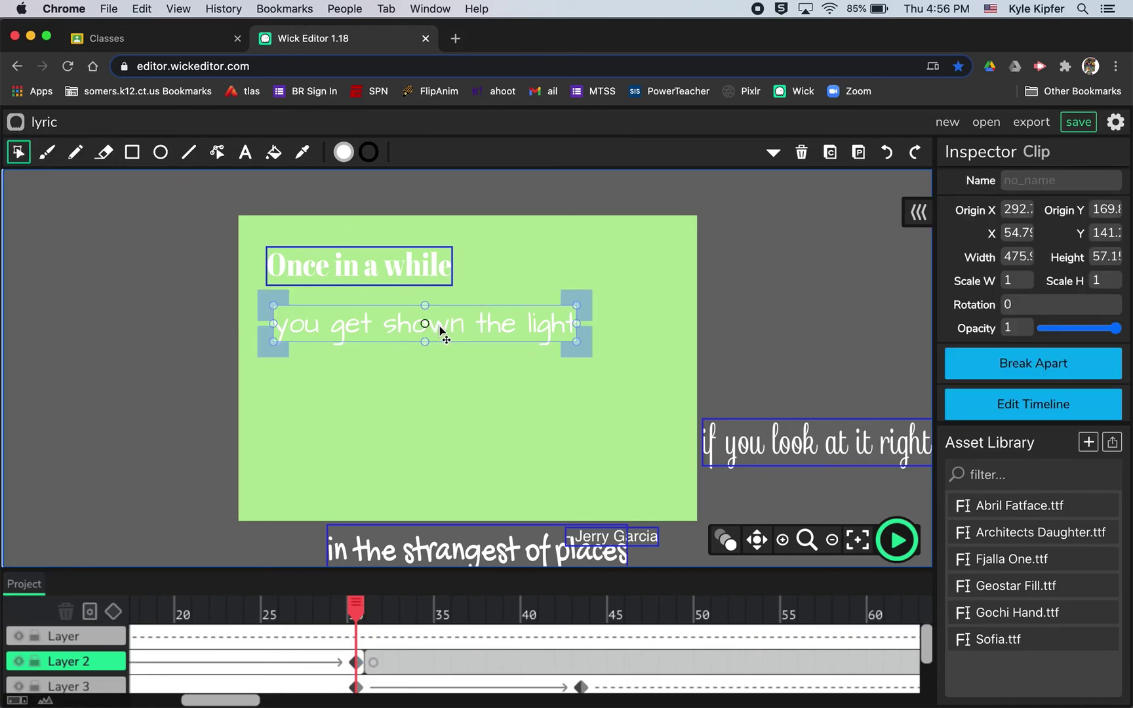
{"action": "left_click", "coordinate": [371, 662]}
{"action": "key", "text": "super+v"}
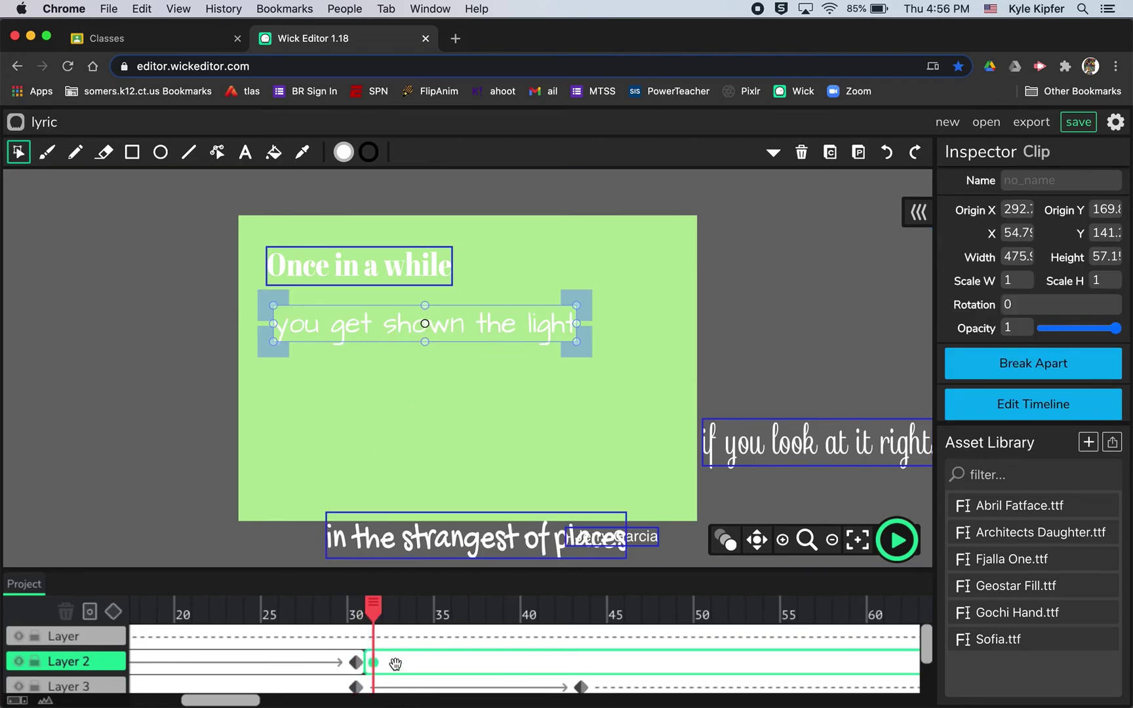
{"action": "left_click", "coordinate": [897, 540]}
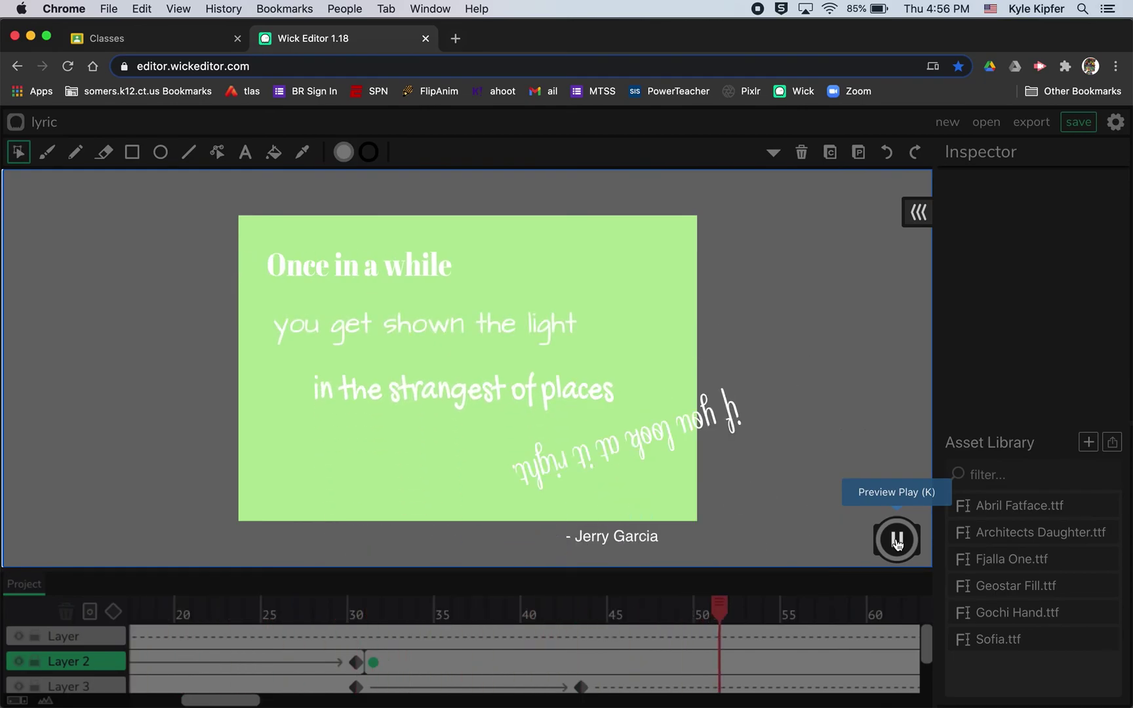
{"action": "left_click", "coordinate": [897, 541]}
{"action": "left_click", "coordinate": [374, 663]}
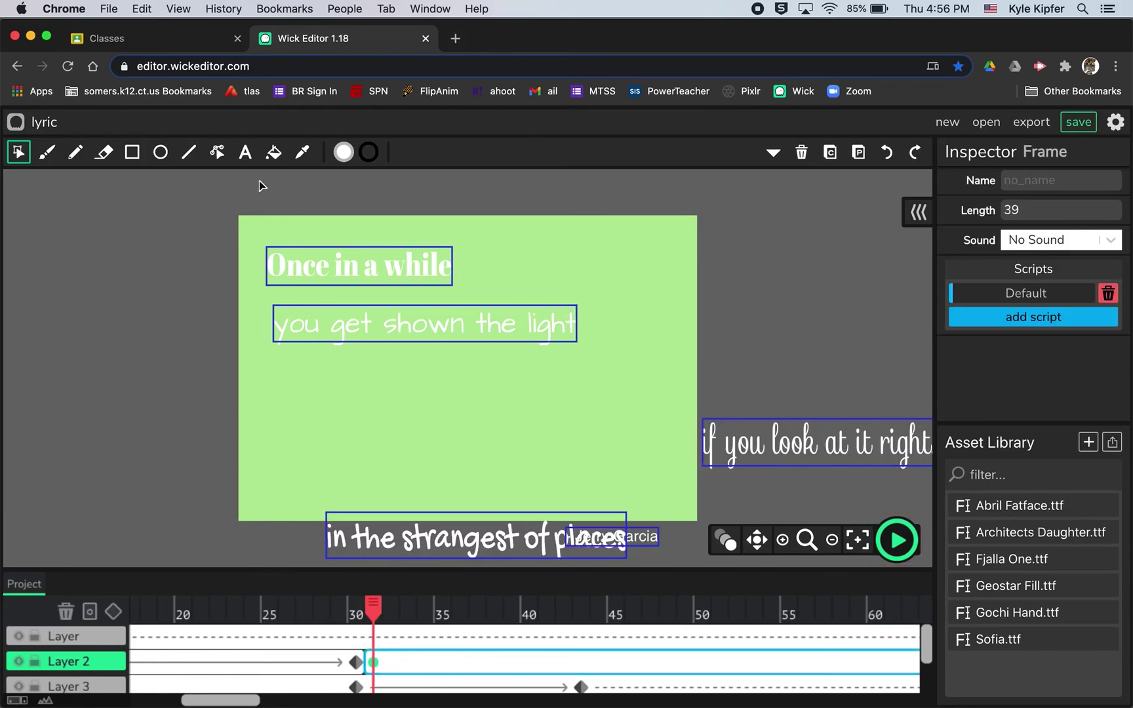
Step: Brush a short white ray above the lyric, then add a new frame on Layer 2
{"action": "left_click", "coordinate": [46, 152]}
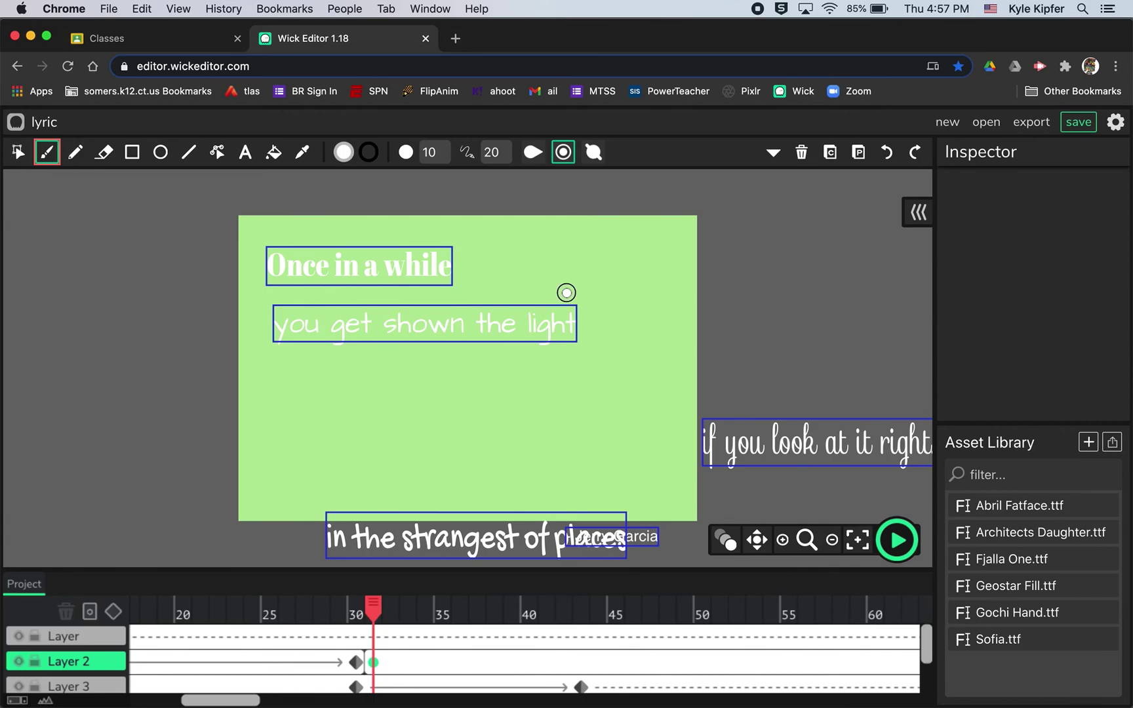
{"action": "left_click_drag", "start_coordinate": [567, 292], "coordinate": [568, 271]}
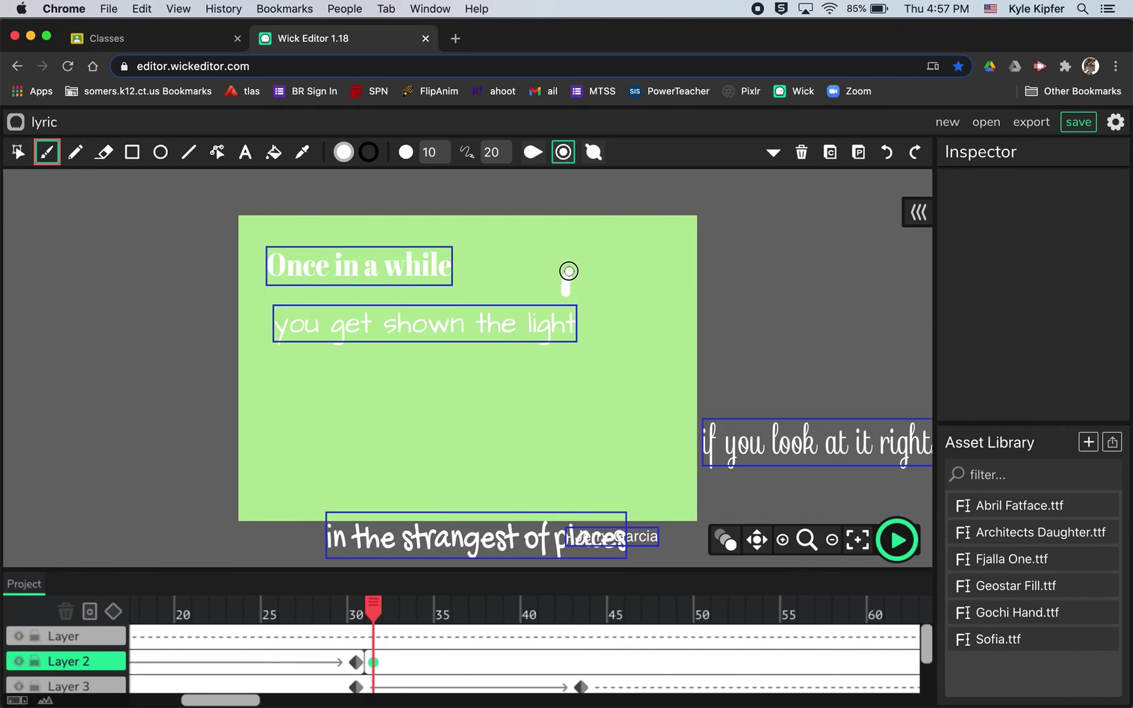
{"action": "left_click", "coordinate": [96, 615]}
{"action": "left_click", "coordinate": [372, 663]}
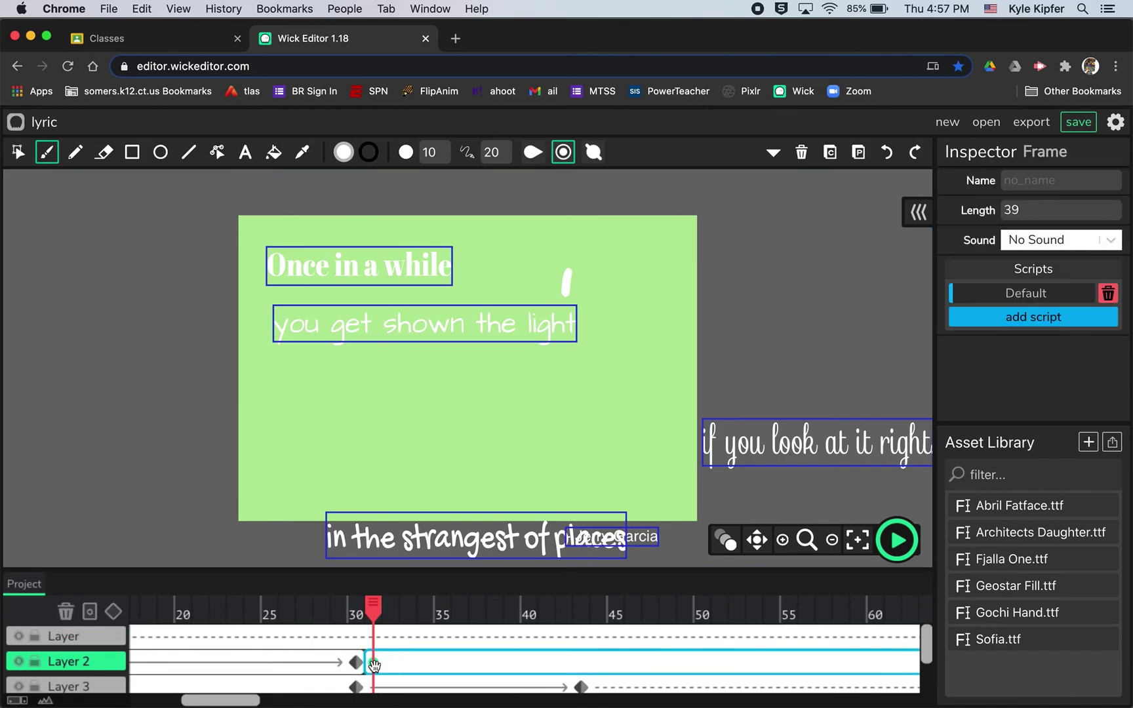
Step: Create frames 33 and 34 with a diagonal ray and a rightward ray, then rewind the playhead
{"action": "left_click", "coordinate": [391, 666]}
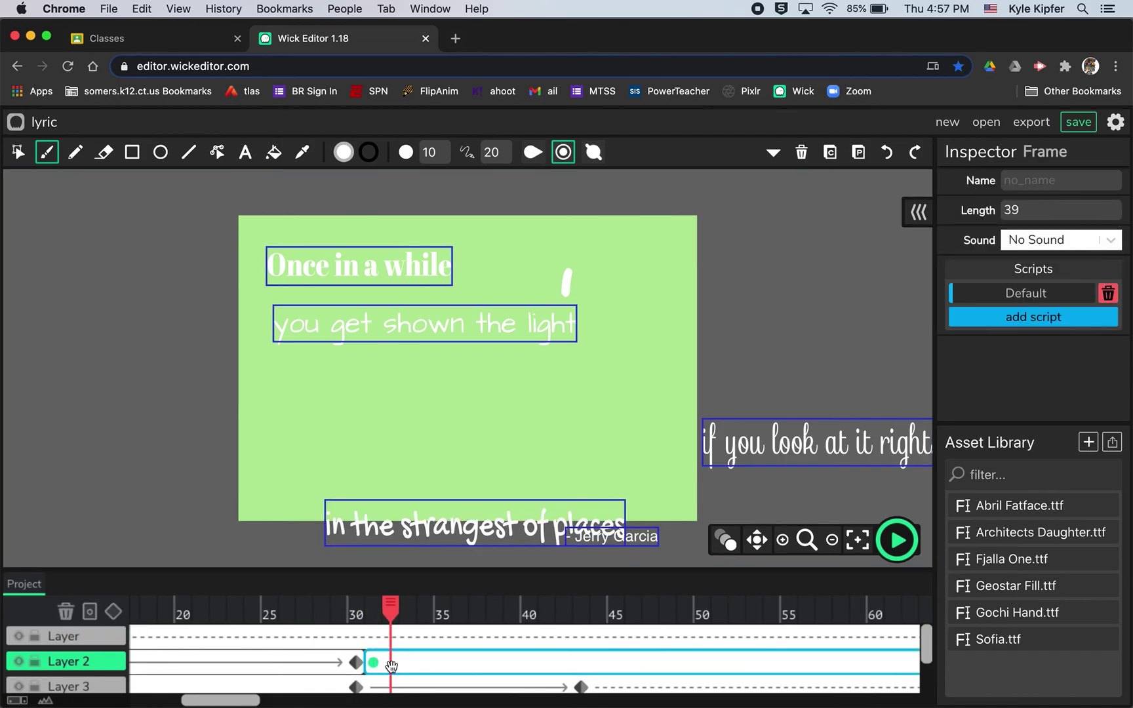
{"action": "double_click", "coordinate": [391, 666]}
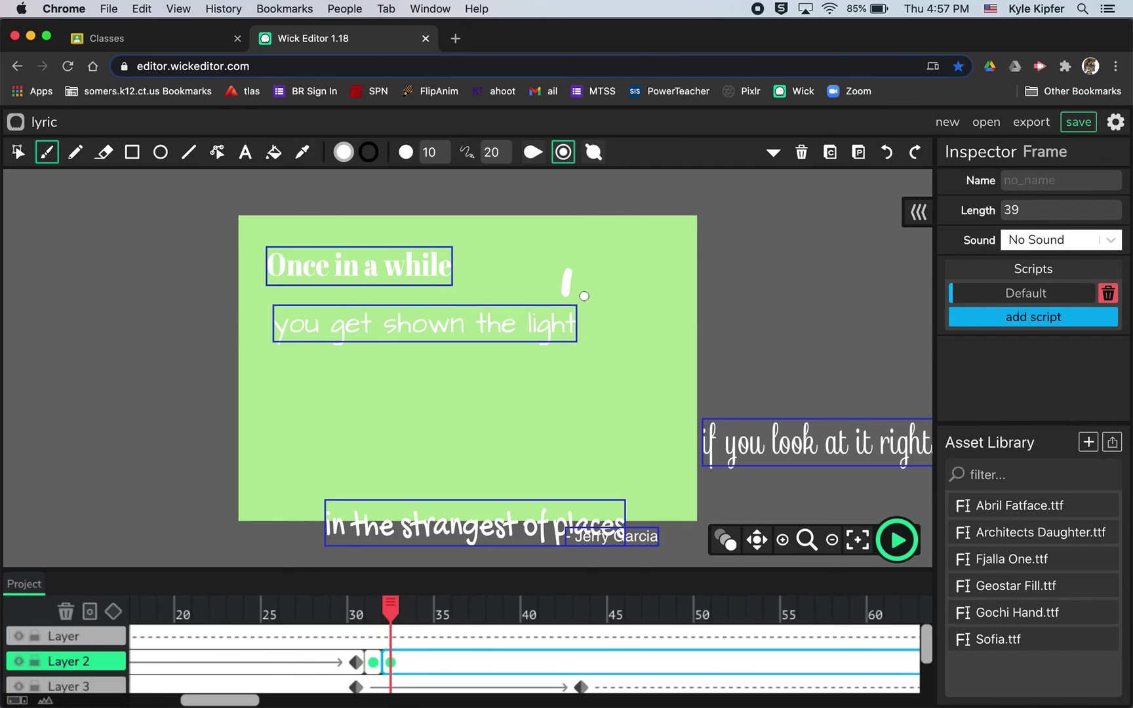
{"action": "left_click_drag", "start_coordinate": [583, 295], "coordinate": [596, 281]}
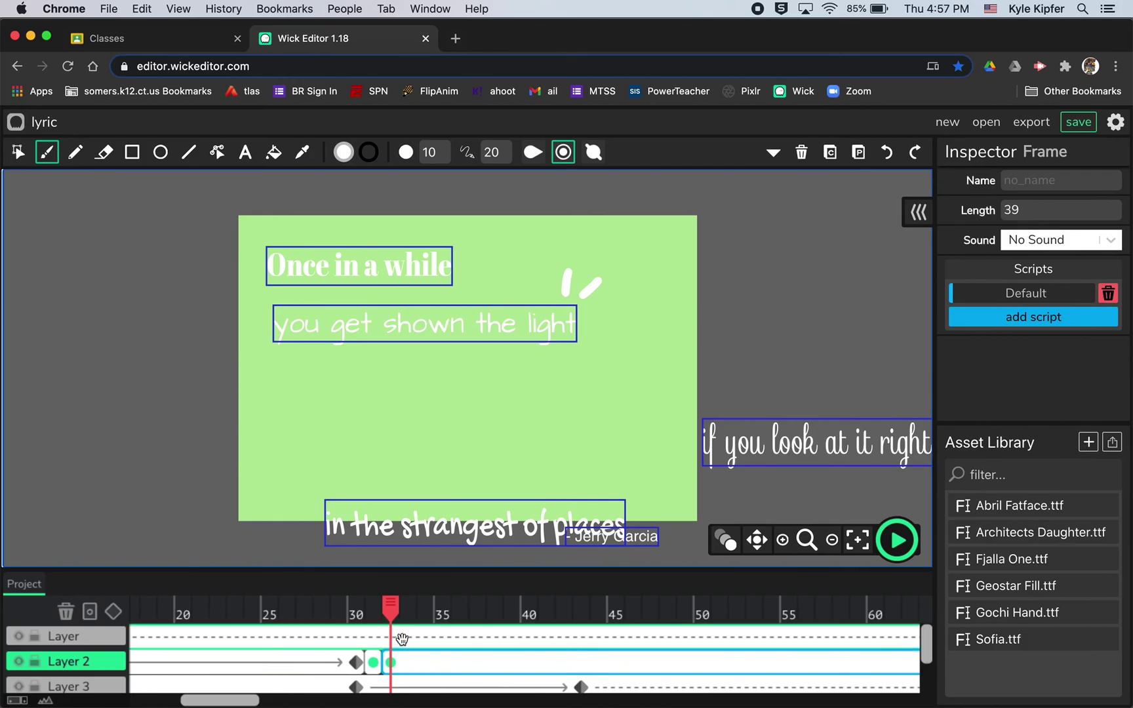
{"action": "left_click", "coordinate": [406, 664]}
{"action": "double_click", "coordinate": [405, 664]}
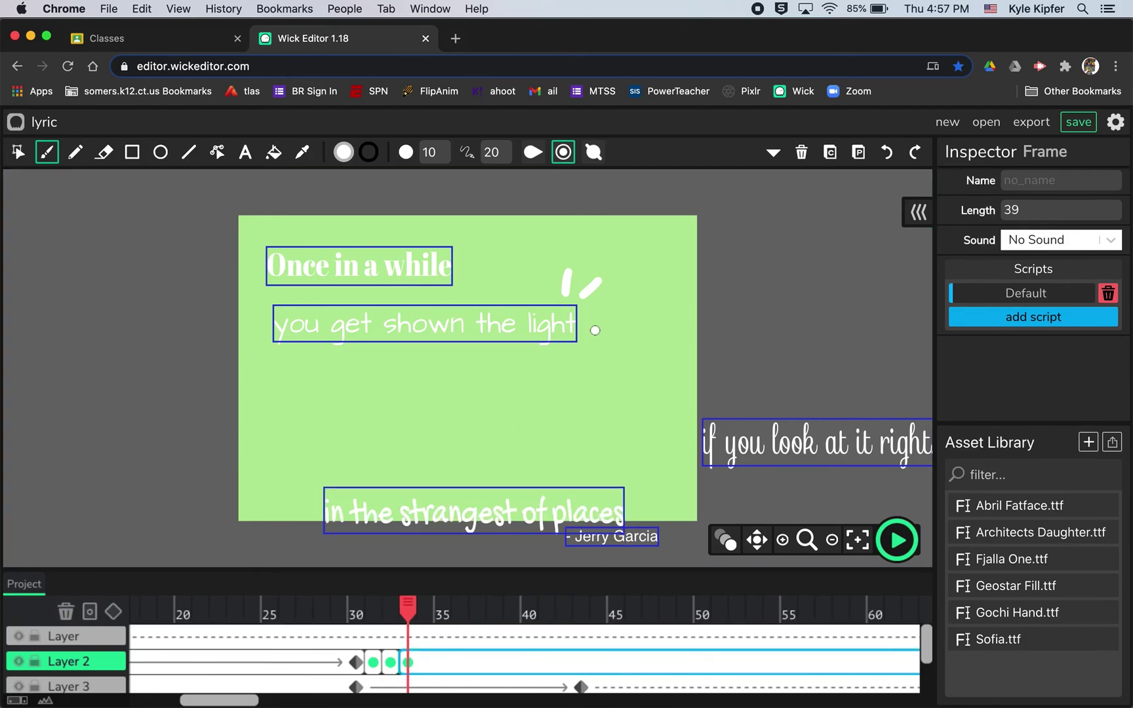
{"action": "left_click_drag", "start_coordinate": [587, 315], "coordinate": [611, 306]}
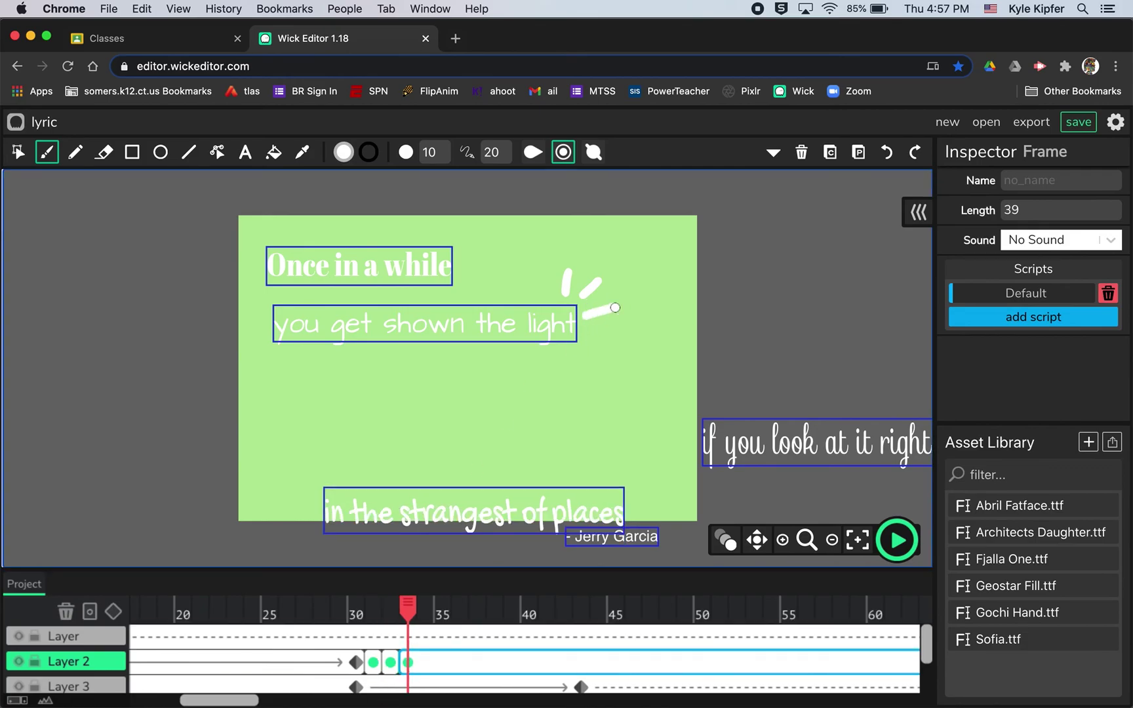
{"action": "mouse_move", "coordinate": [410, 606]}
{"action": "left_mouse_down"}
{"action": "mouse_move", "coordinate": [283, 602]}
{"action": "mouse_move", "coordinate": [543, 587]}
{"action": "left_mouse_up"}
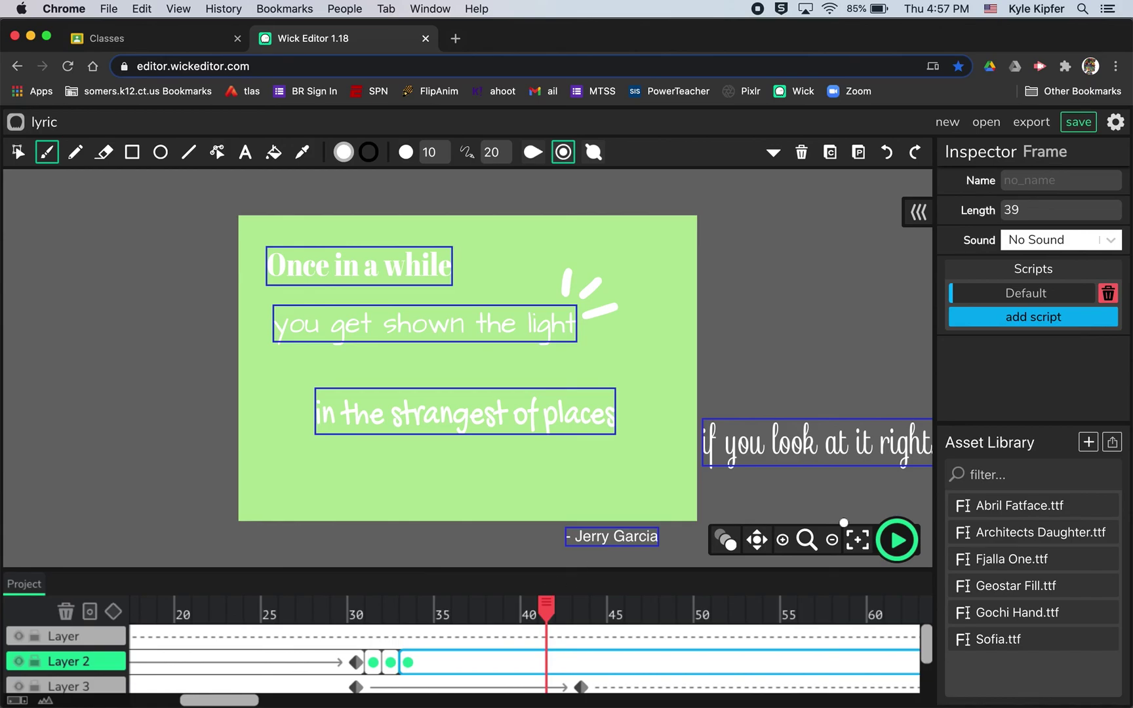
Step: Preview the animation to watch the tweened lyric text and three rays pop in
{"action": "left_click", "coordinate": [897, 540]}
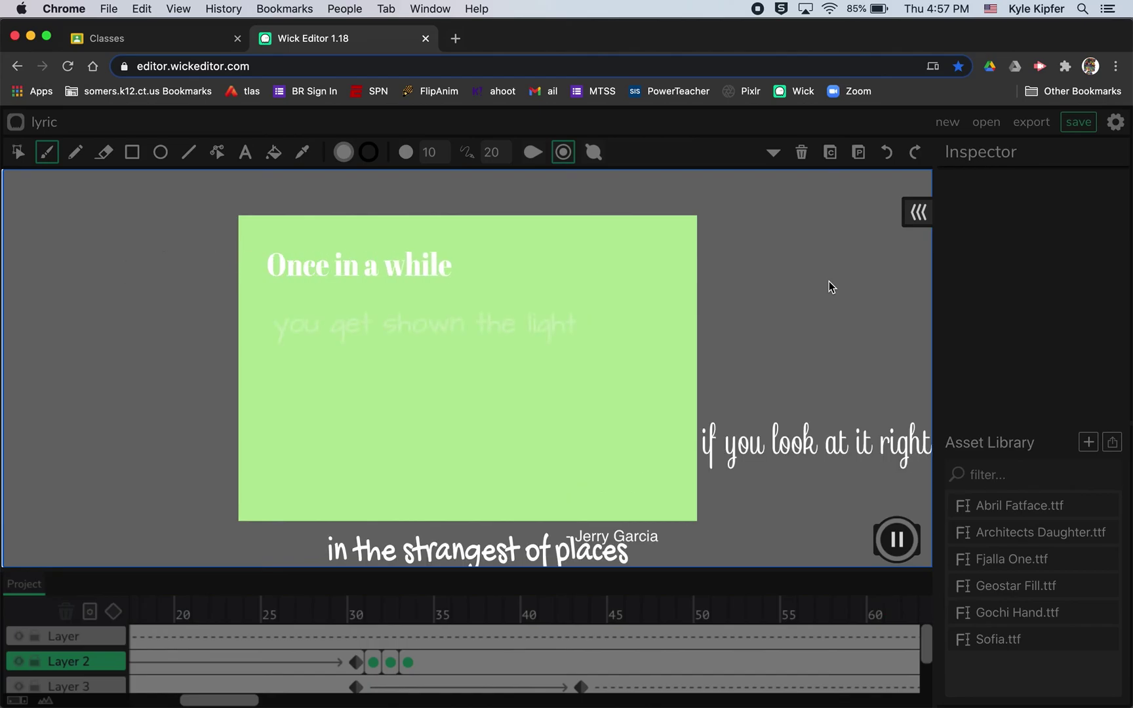
Step: Pause the preview, look over the Export dialog, and close it without exporting
{"action": "left_click", "coordinate": [897, 539]}
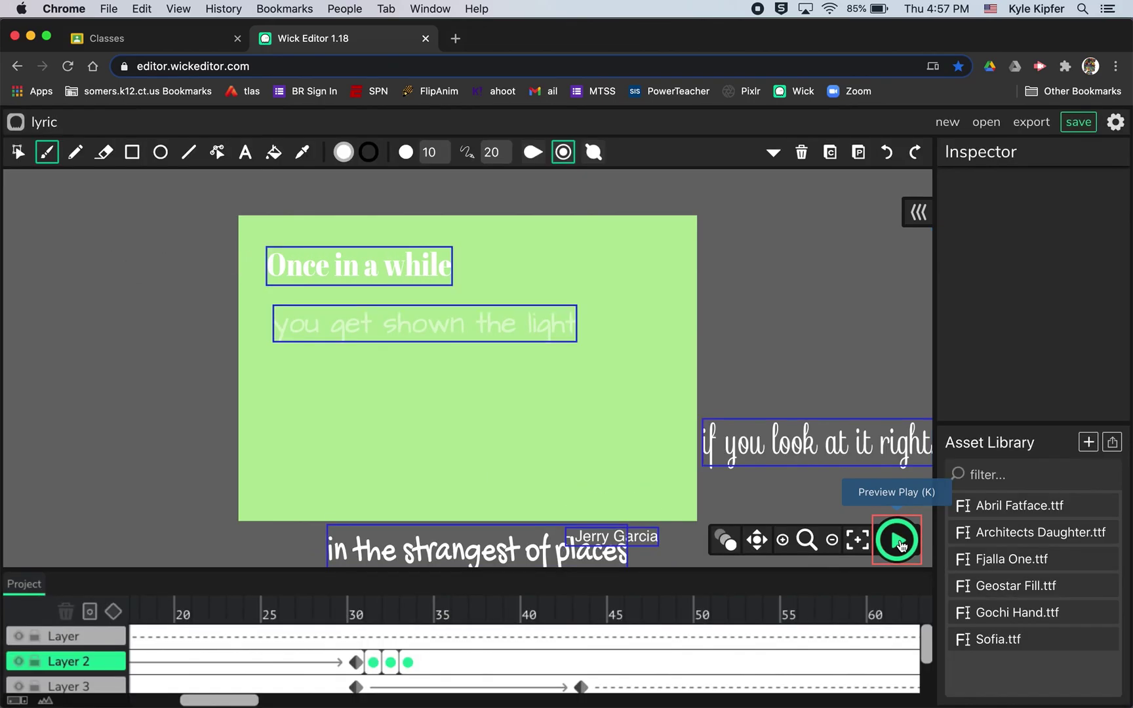
{"action": "left_click", "coordinate": [1030, 124]}
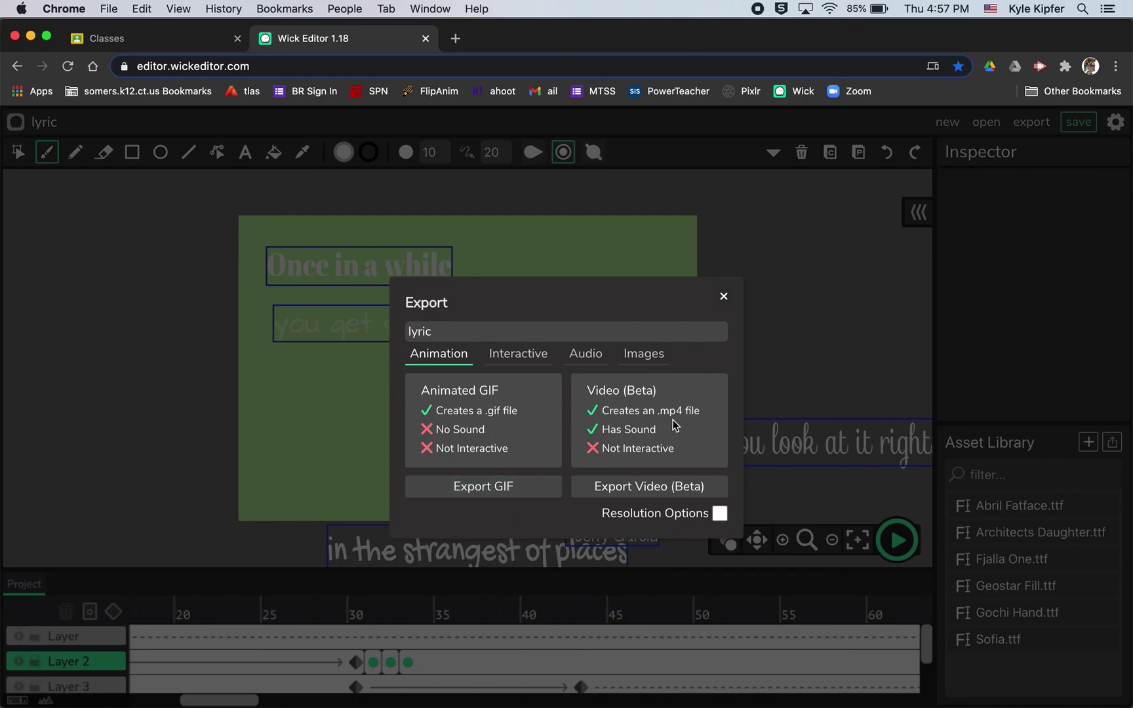
{"action": "left_click", "coordinate": [724, 297]}
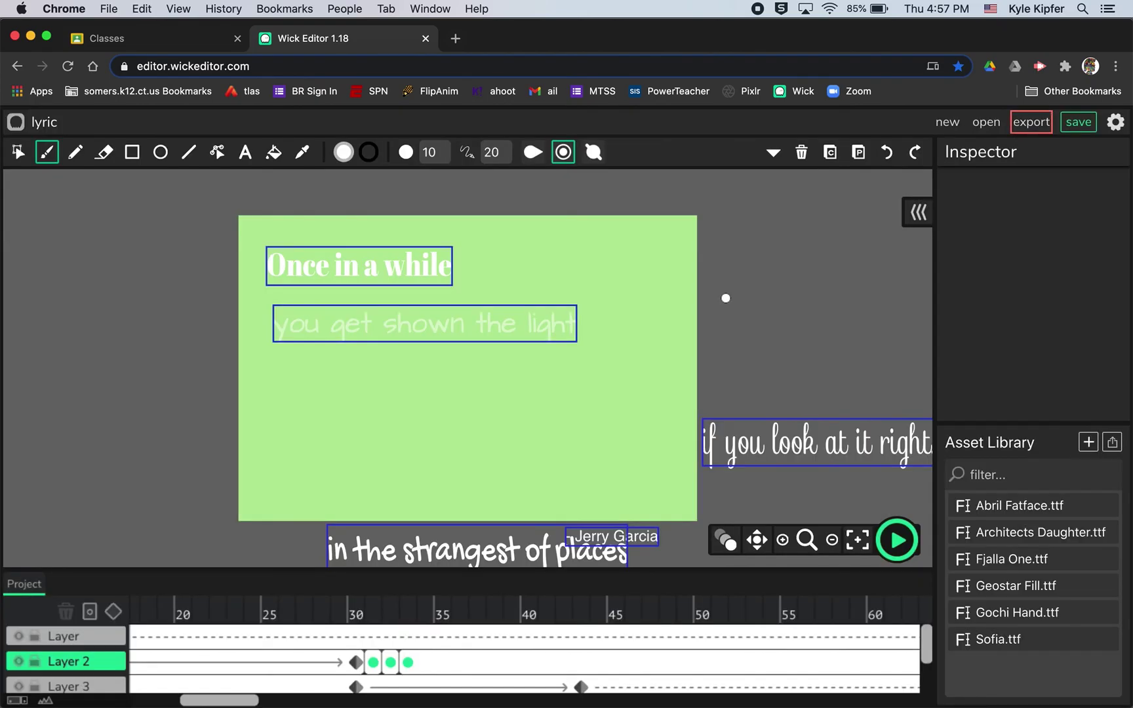